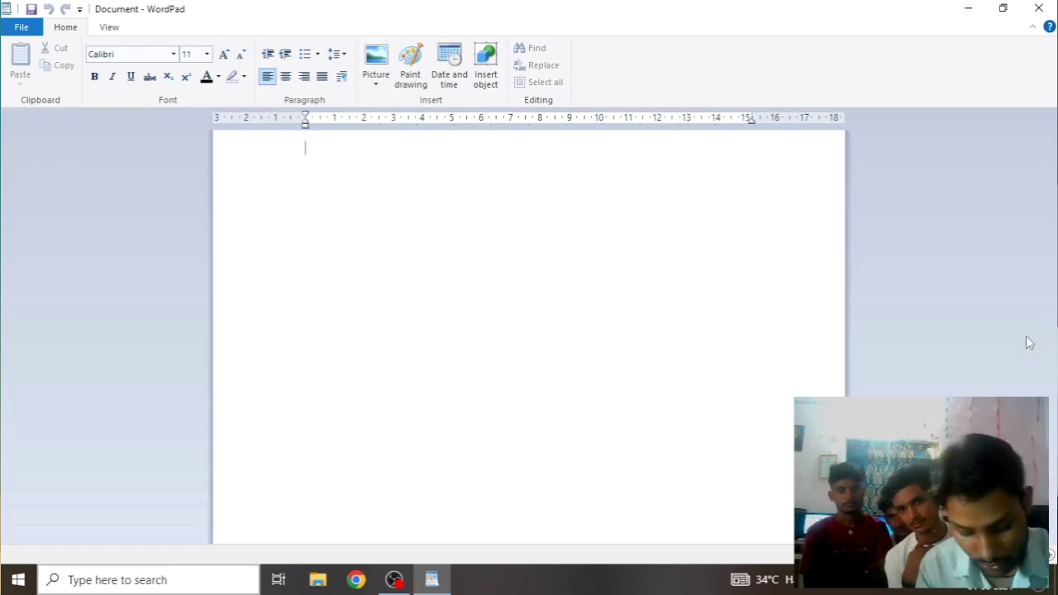
Zoom in on the blank page, scroll sideways, then zoom far out to a narrow column
{"action": "scroll", "coordinate": [646, 310], "scroll_direction": "up", "scroll_amount": 5, "text": "ctrl"}
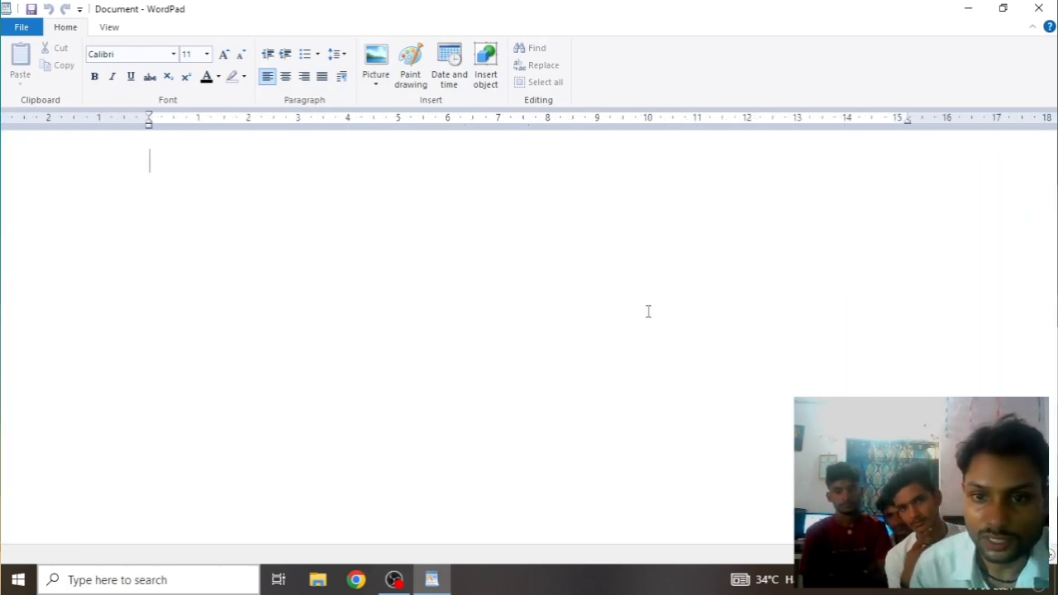
{"action": "scroll", "coordinate": [647, 310], "scroll_direction": "up", "scroll_amount": 4, "text": "ctrl"}
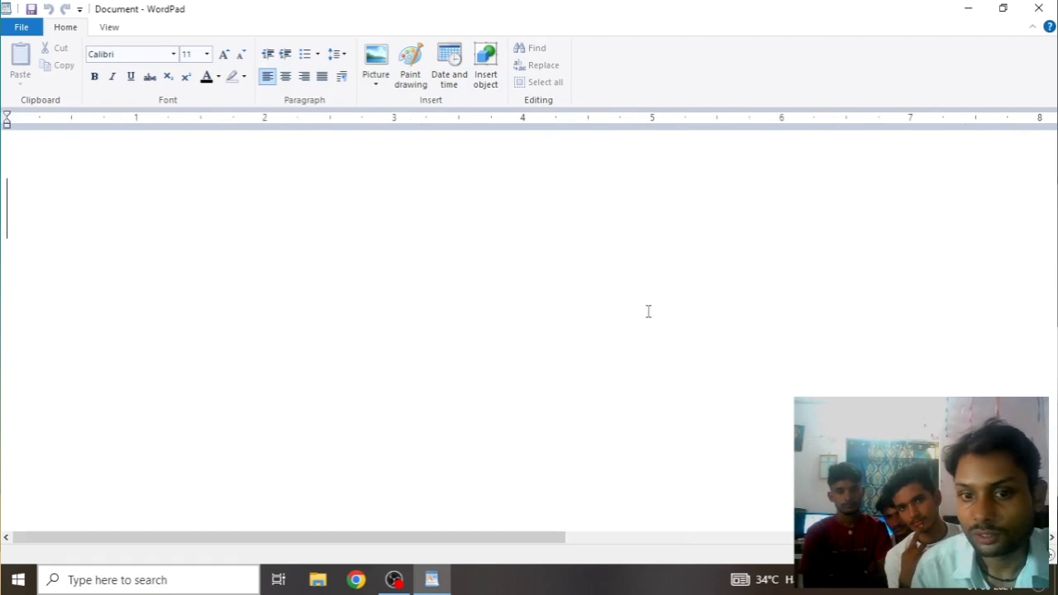
{"action": "mouse_move", "coordinate": [368, 538]}
{"action": "left_mouse_down"}
{"action": "mouse_move", "coordinate": [763, 533]}
{"action": "mouse_move", "coordinate": [363, 538]}
{"action": "left_mouse_up"}
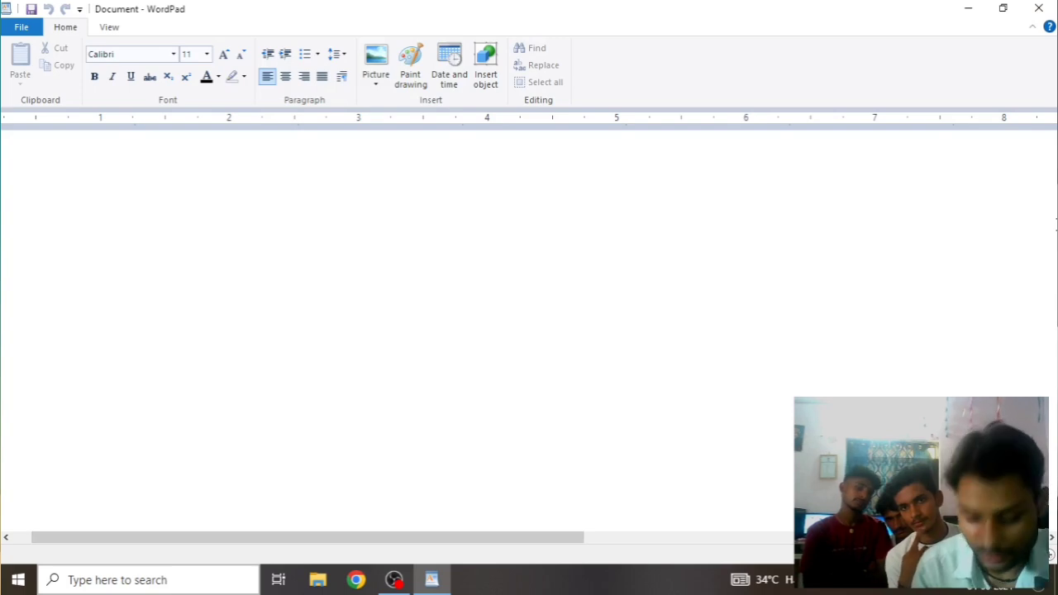
{"action": "scroll", "coordinate": [1040, 219], "scroll_direction": "down", "scroll_amount": 3}
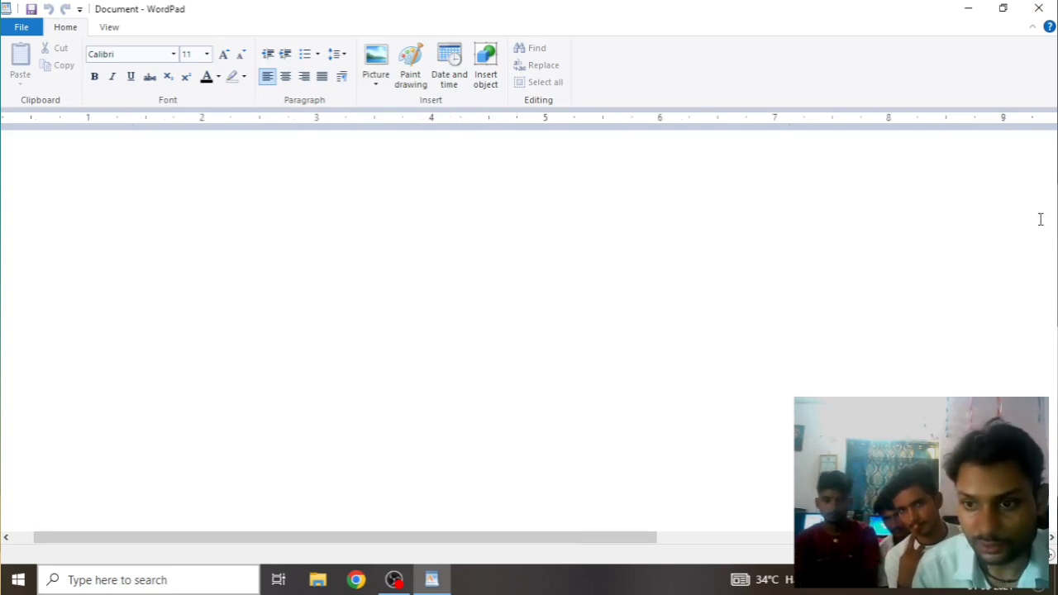
{"action": "scroll", "coordinate": [1041, 219], "scroll_direction": "down", "scroll_amount": 3}
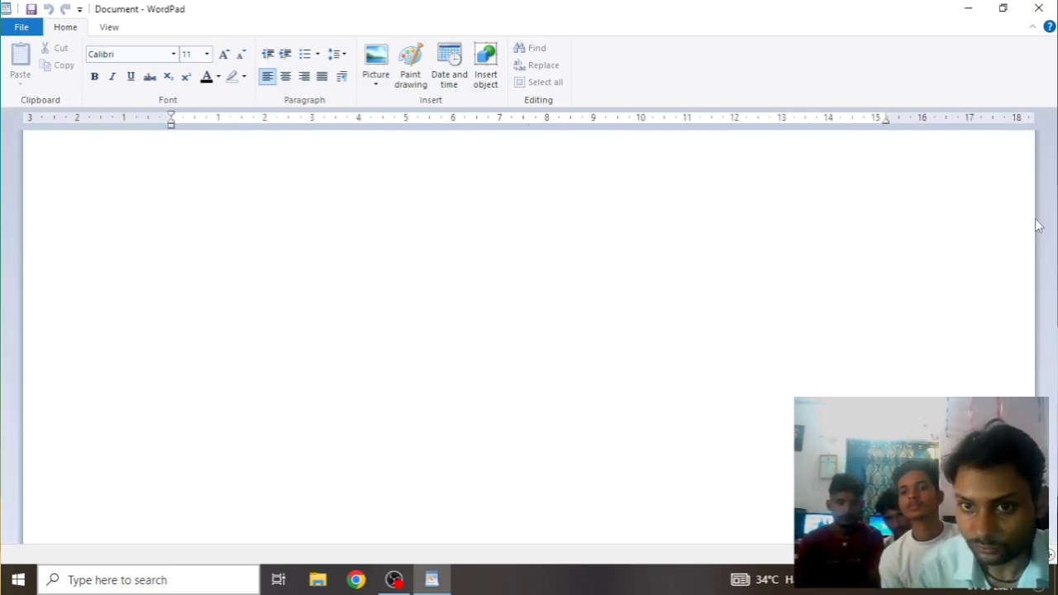
{"action": "scroll", "coordinate": [574, 229], "scroll_direction": "down", "scroll_amount": 5}
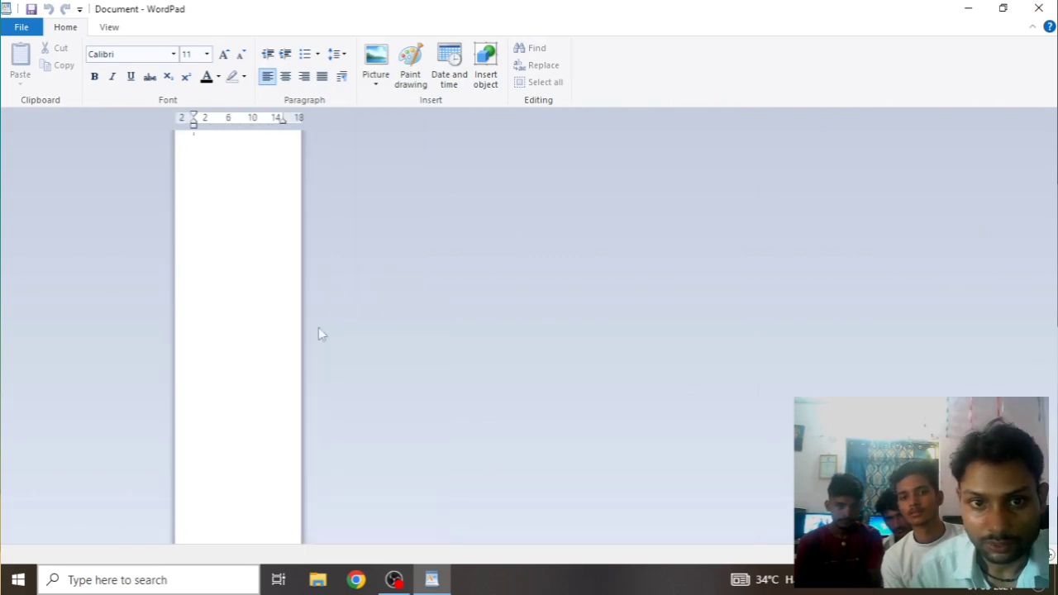
{"action": "scroll", "coordinate": [209, 349], "scroll_direction": "down", "scroll_amount": 2}
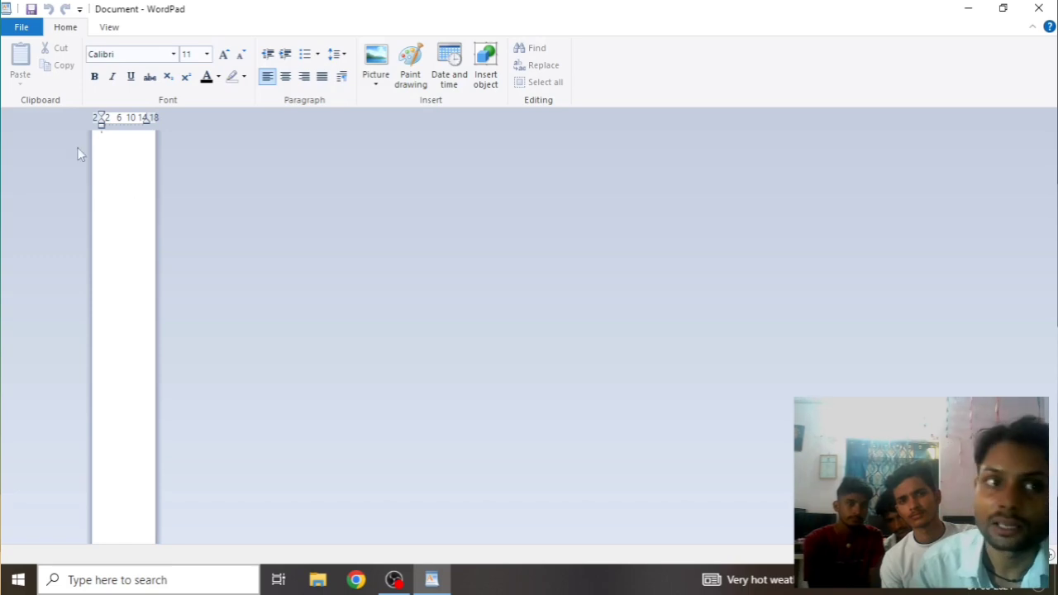
{"action": "left_click", "coordinate": [23, 30]}
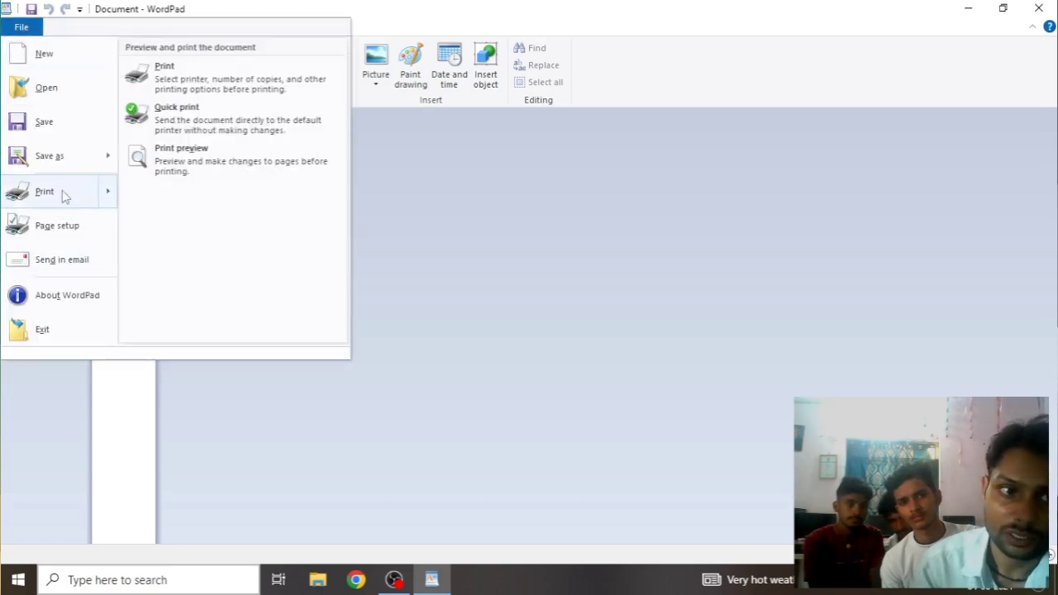
{"action": "left_click", "coordinate": [260, 230]}
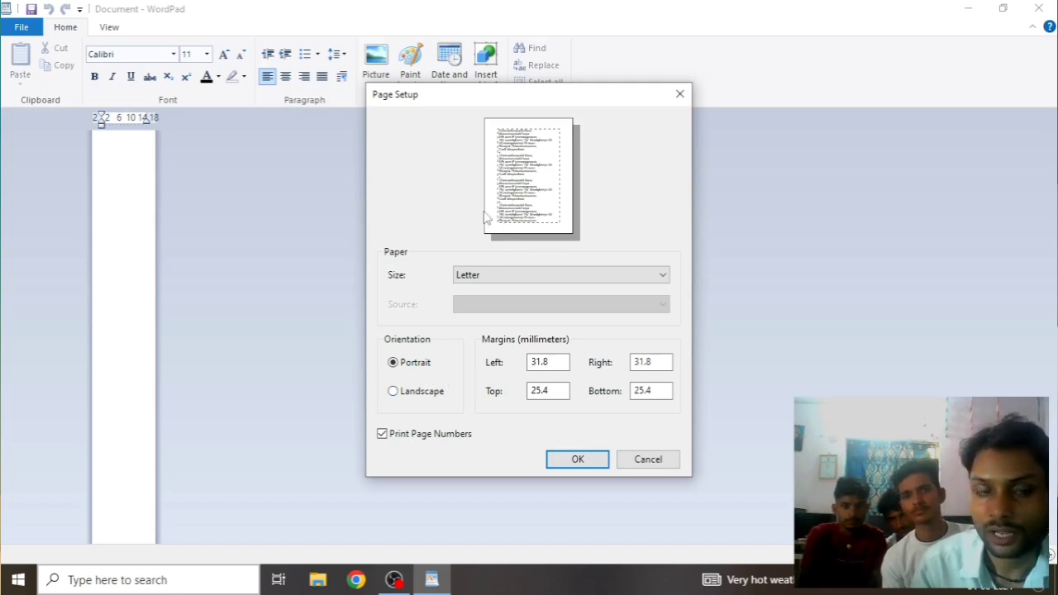
{"action": "left_click", "coordinate": [682, 95]}
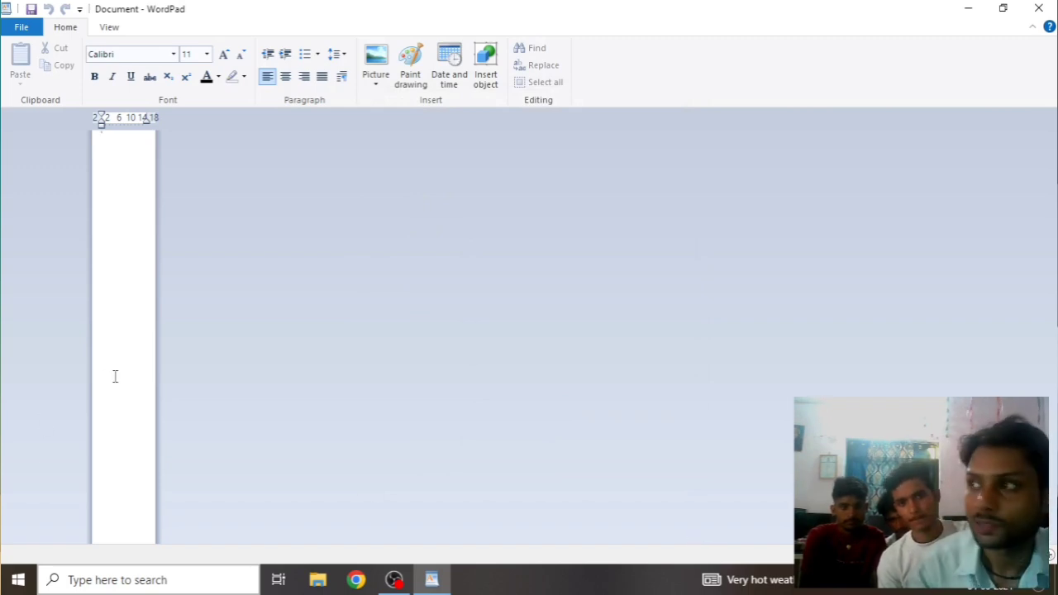
Zoom the blank page back in to near window width, then out one notch
{"action": "scroll", "coordinate": [115, 377], "scroll_direction": "up", "scroll_amount": 1}
{"action": "scroll", "coordinate": [260, 386], "scroll_direction": "up", "scroll_amount": 2}
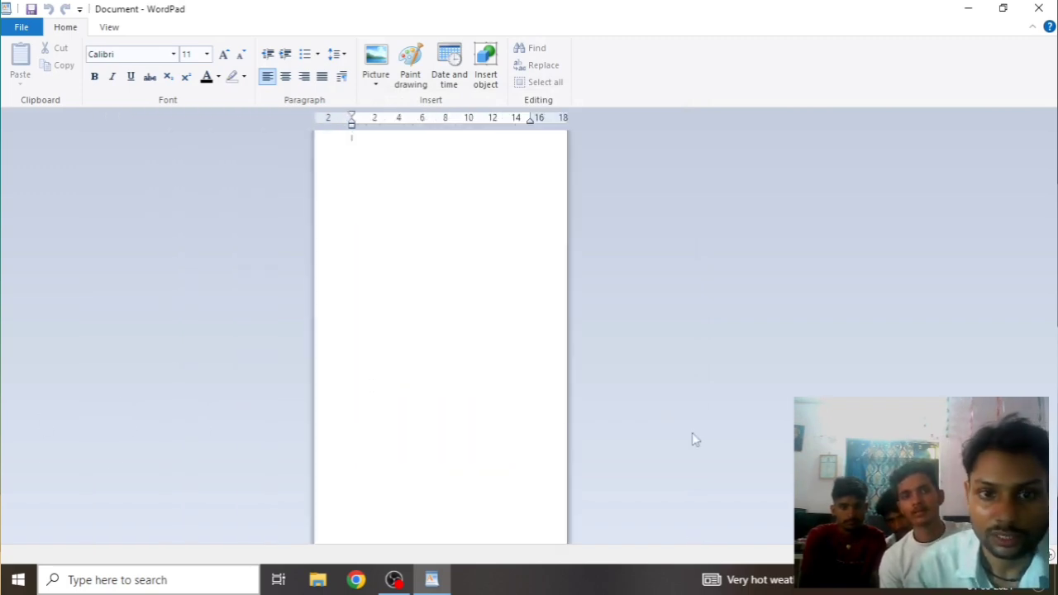
{"action": "scroll", "coordinate": [484, 428], "scroll_direction": "up", "scroll_amount": 3}
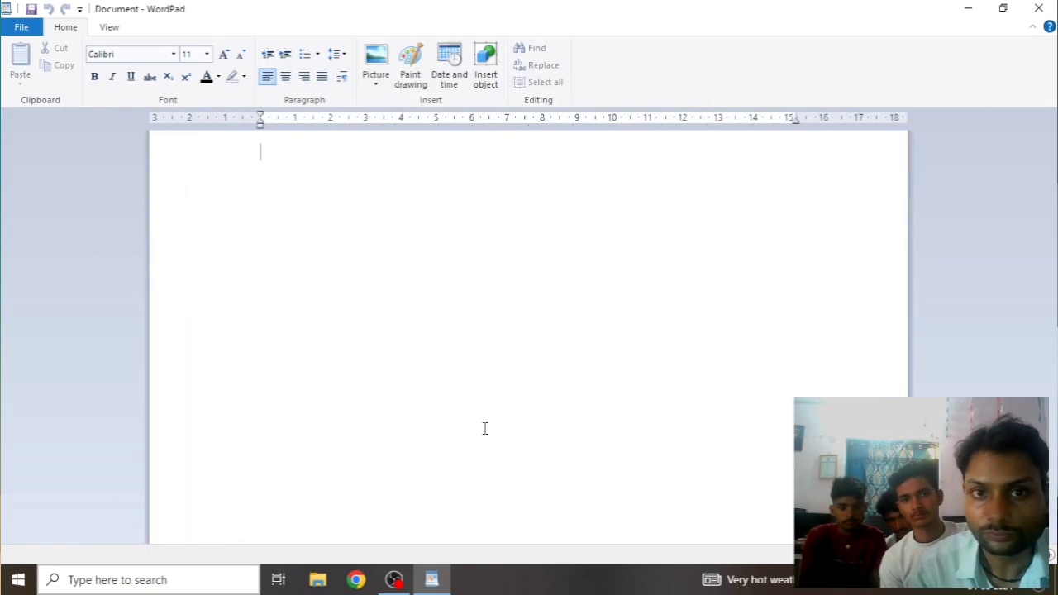
{"action": "scroll", "coordinate": [484, 428], "scroll_direction": "down", "scroll_amount": 1}
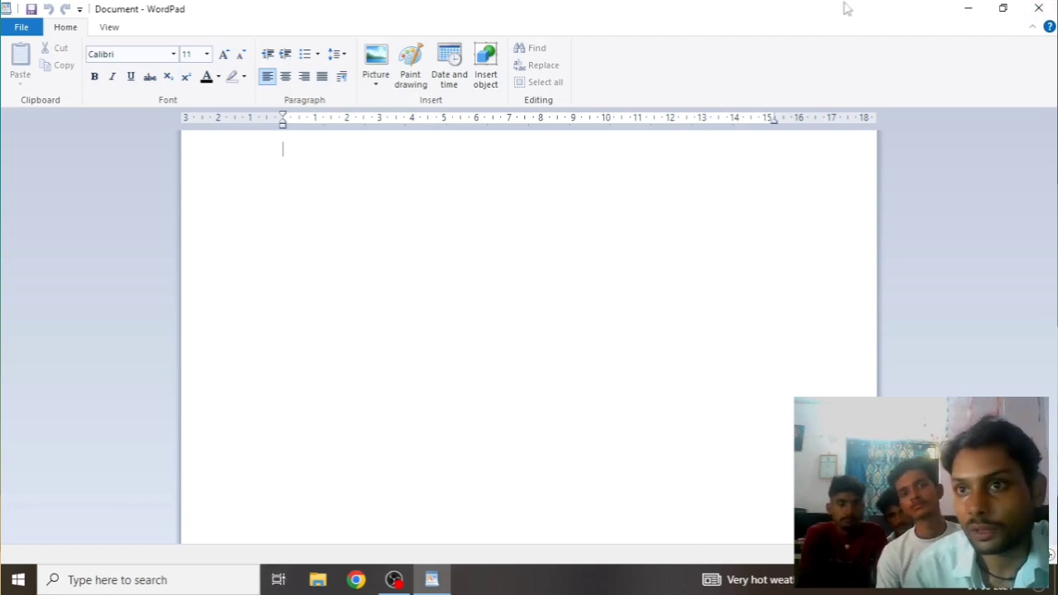
{"action": "left_click", "coordinate": [968, 10]}
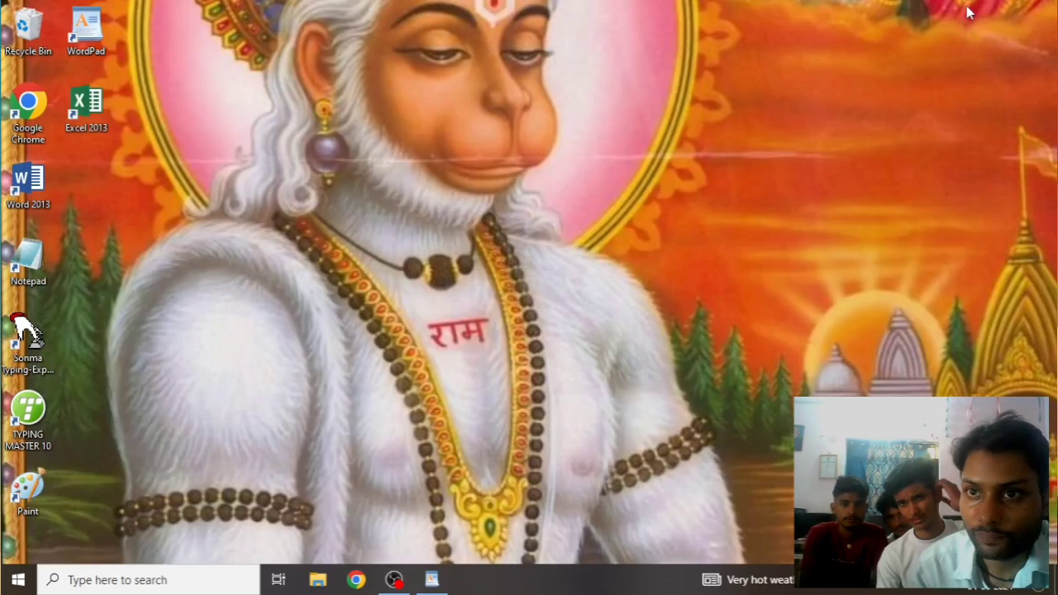
{"action": "right_click", "coordinate": [450, 151]}
{"action": "left_click", "coordinate": [501, 204]}
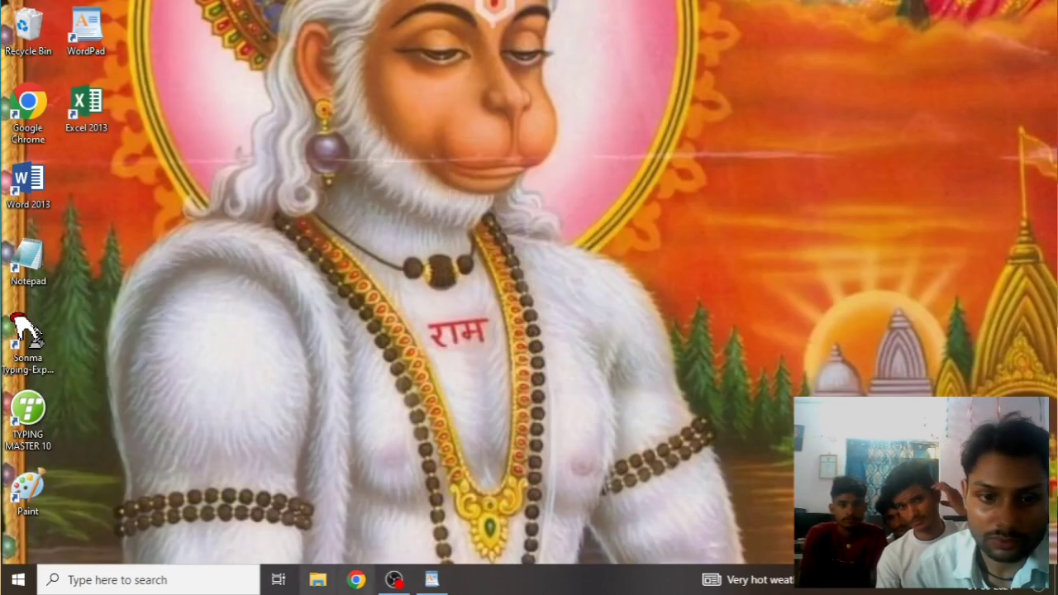
{"action": "left_click", "coordinate": [443, 584]}
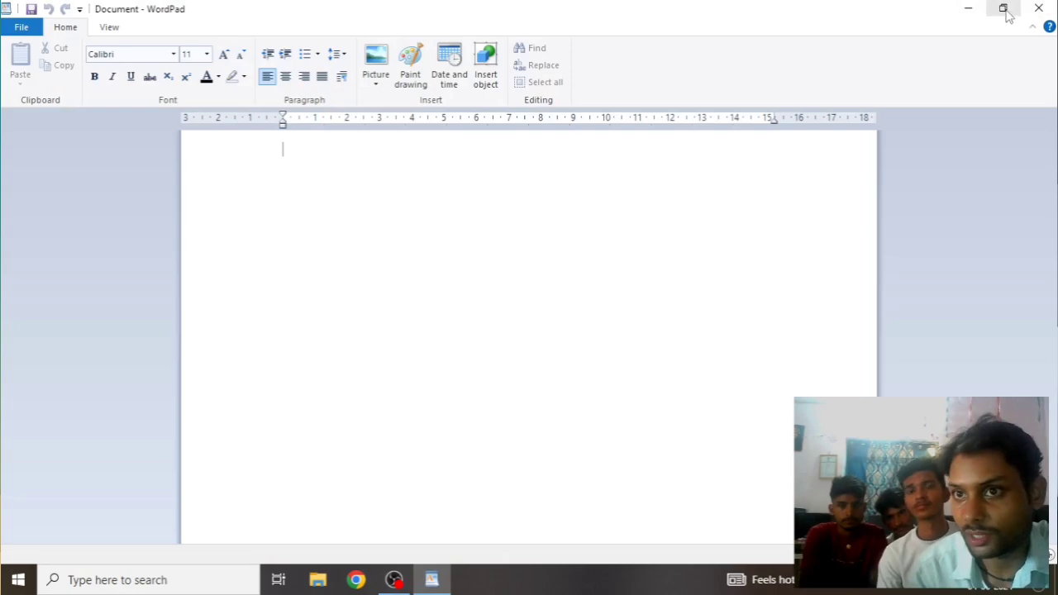
{"action": "left_click", "coordinate": [1007, 14]}
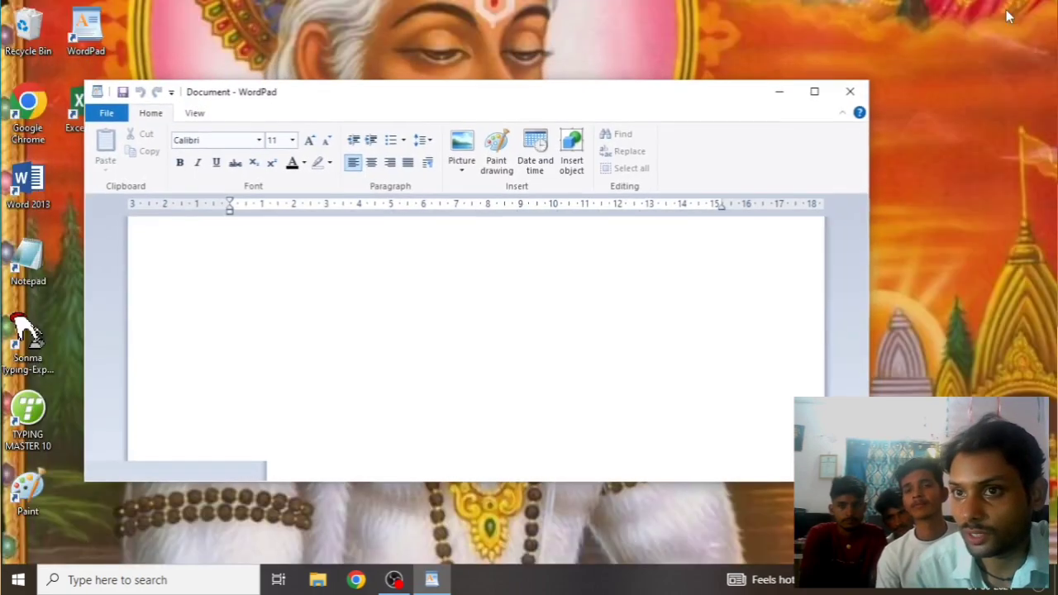
{"action": "left_click", "coordinate": [815, 94]}
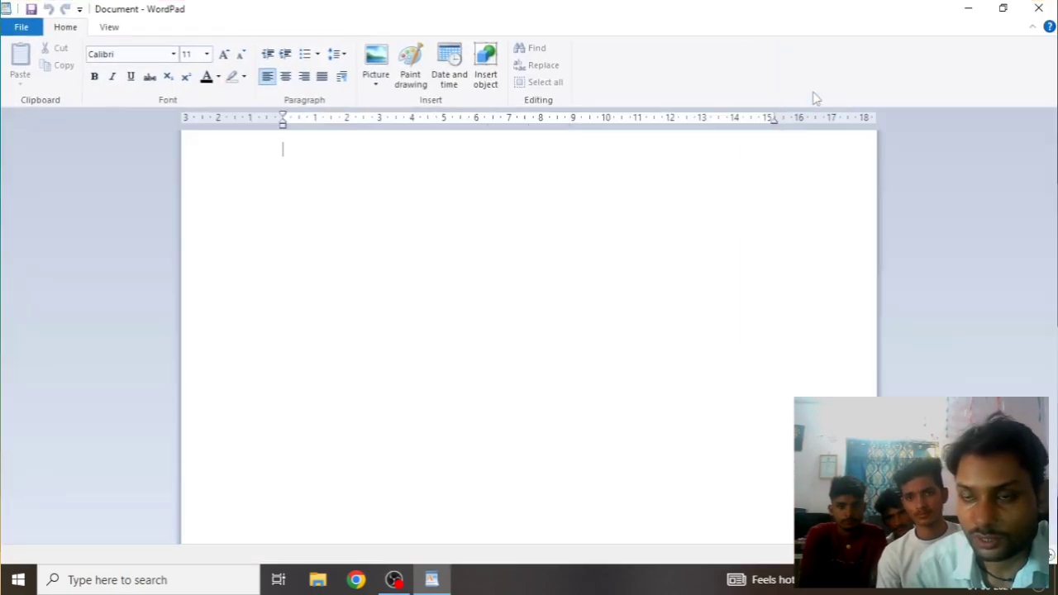
{"action": "left_click", "coordinate": [1032, 30]}
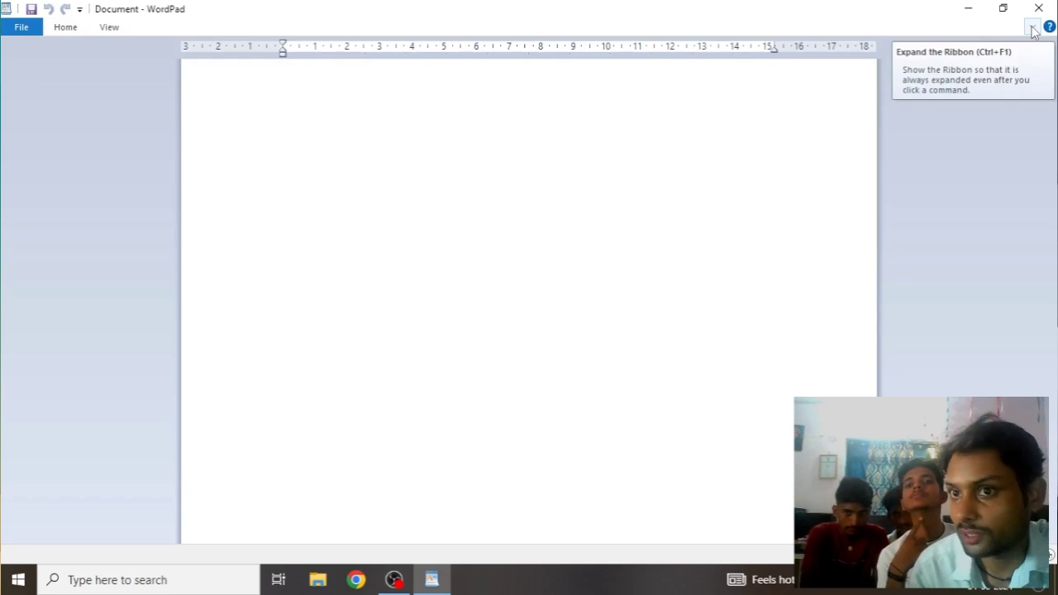
{"action": "left_click", "coordinate": [1032, 30]}
{"action": "left_click", "coordinate": [1032, 29]}
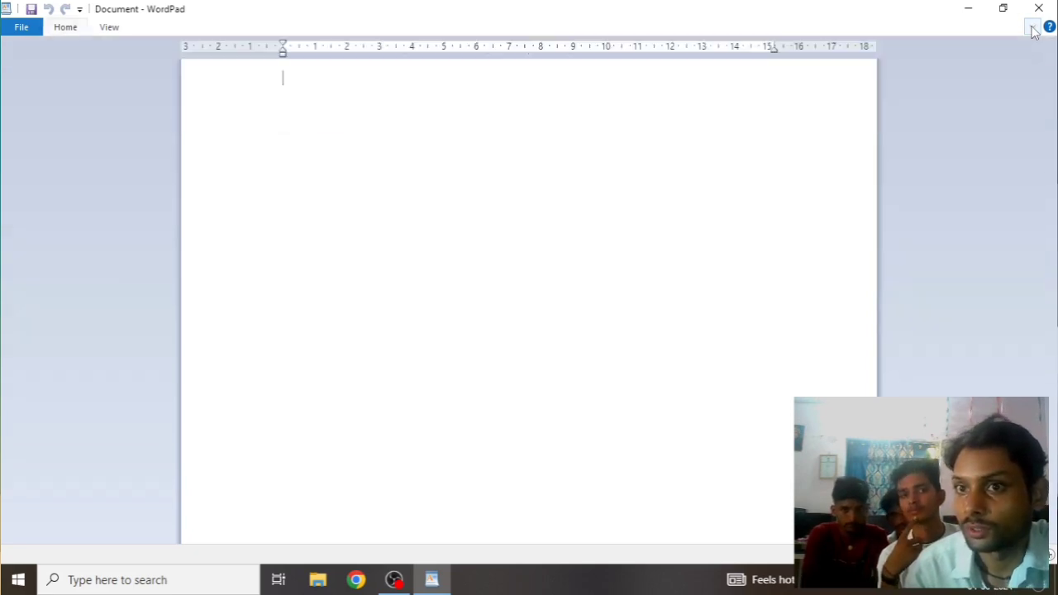
{"action": "left_click", "coordinate": [1032, 30]}
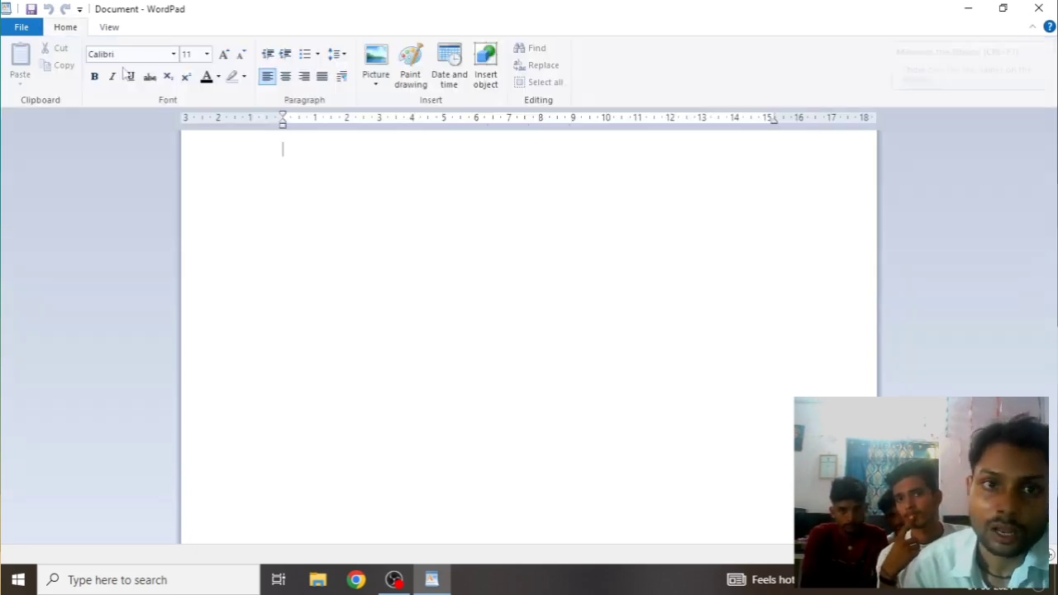
{"action": "left_click", "coordinate": [1031, 30]}
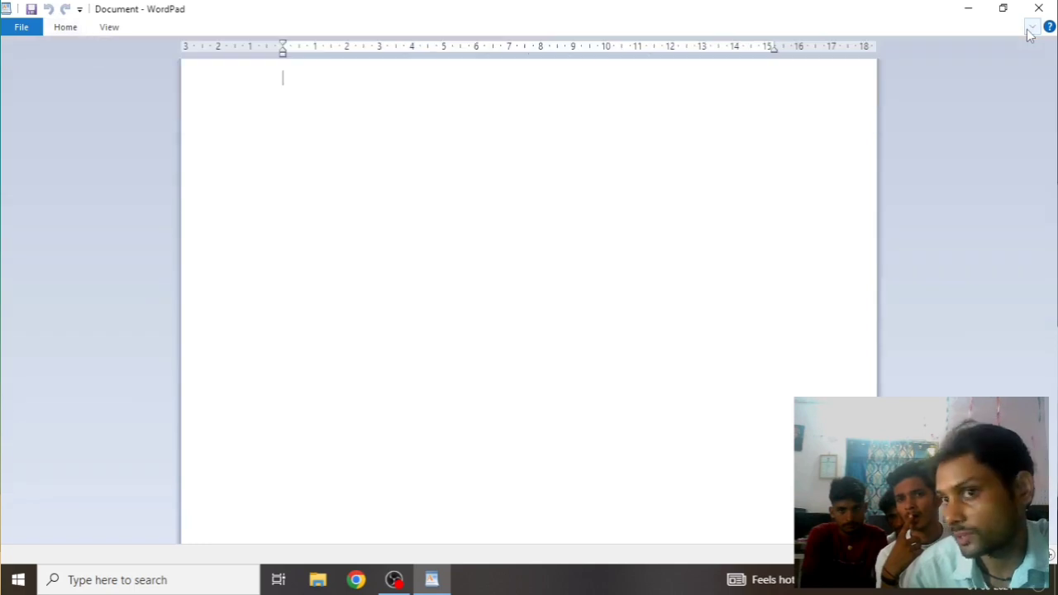
{"action": "left_click", "coordinate": [1031, 30]}
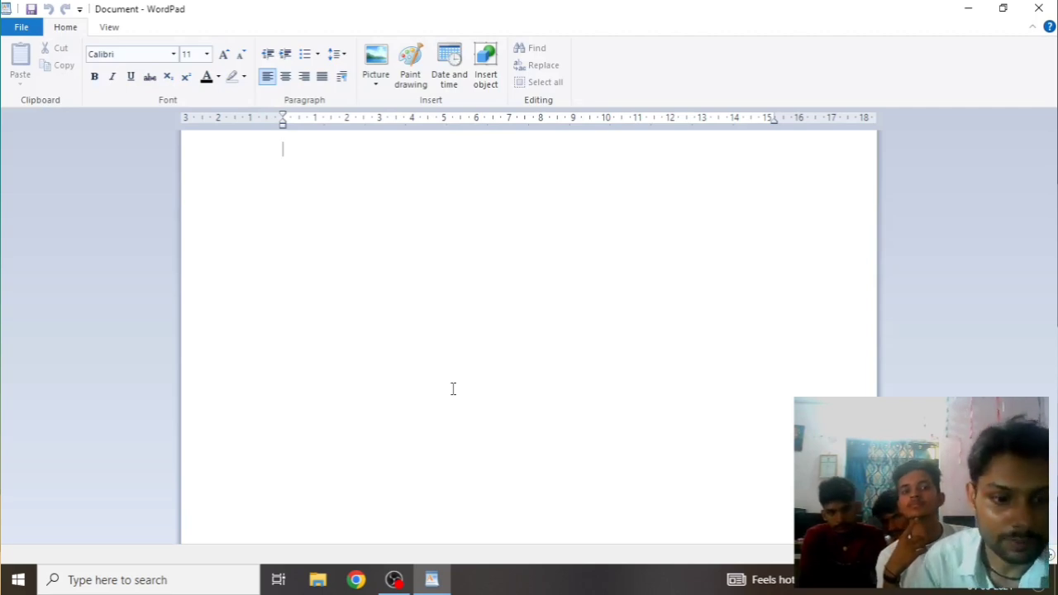
{"action": "key", "text": "ctrl+o"}
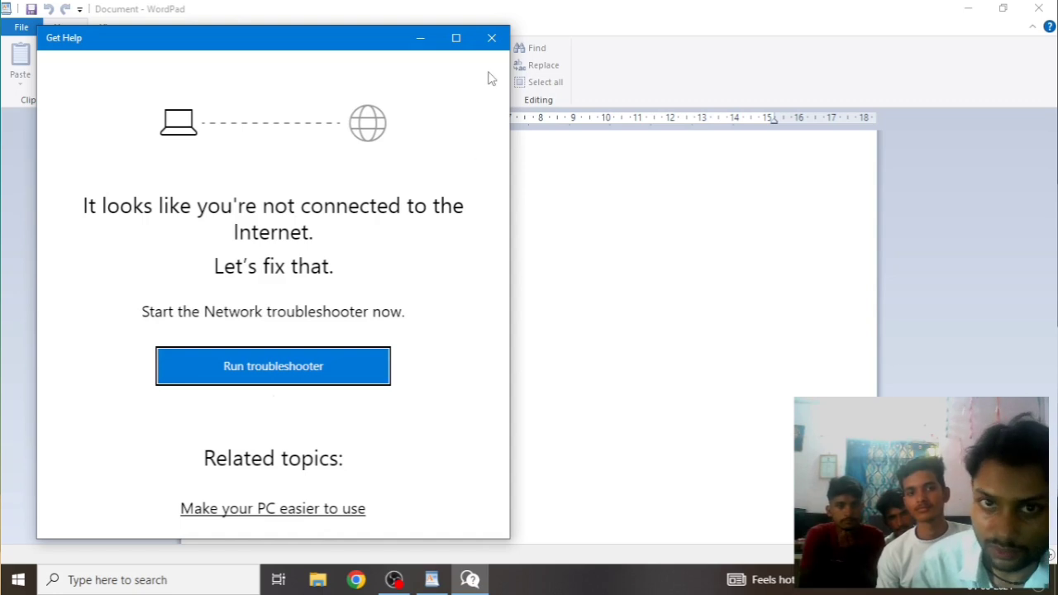
{"action": "left_click", "coordinate": [491, 37]}
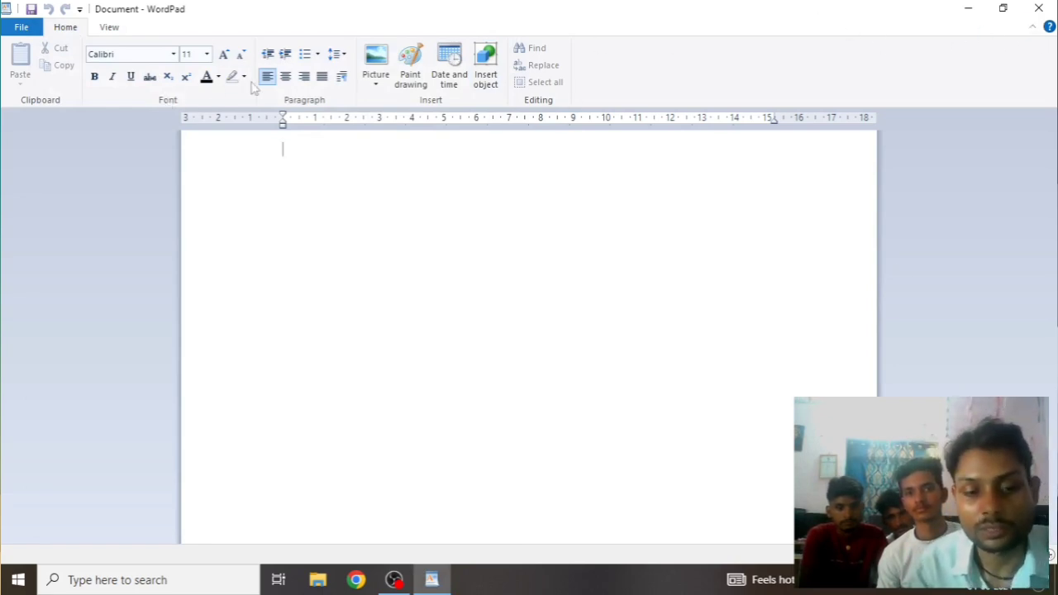
{"action": "left_click", "coordinate": [1048, 28]}
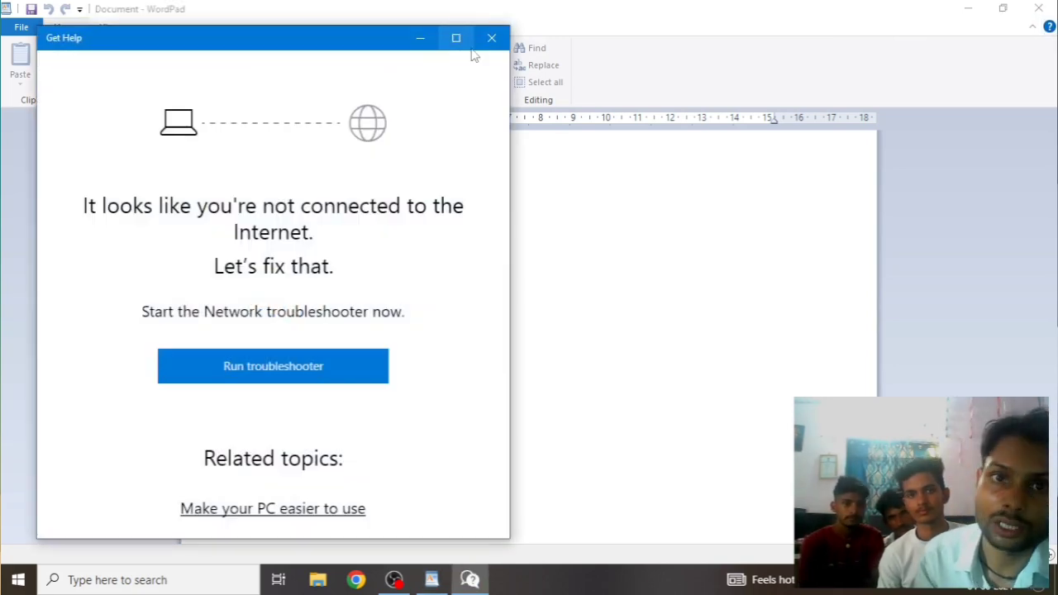
{"action": "left_click", "coordinate": [491, 38]}
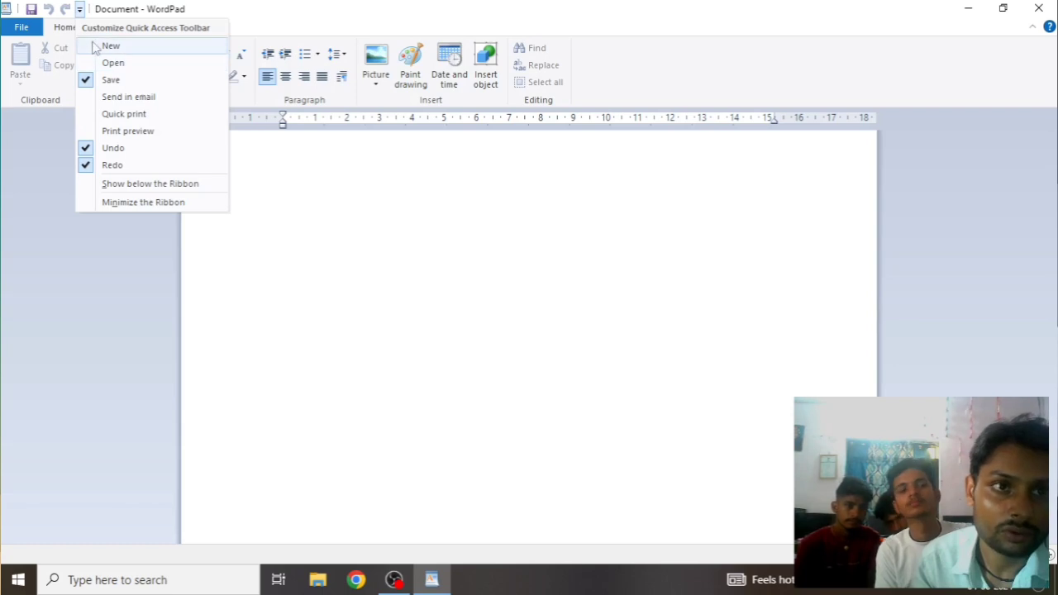
Add New and Open commands to the Quick Access Toolbar, then close the customize list
{"action": "left_click", "coordinate": [93, 47]}
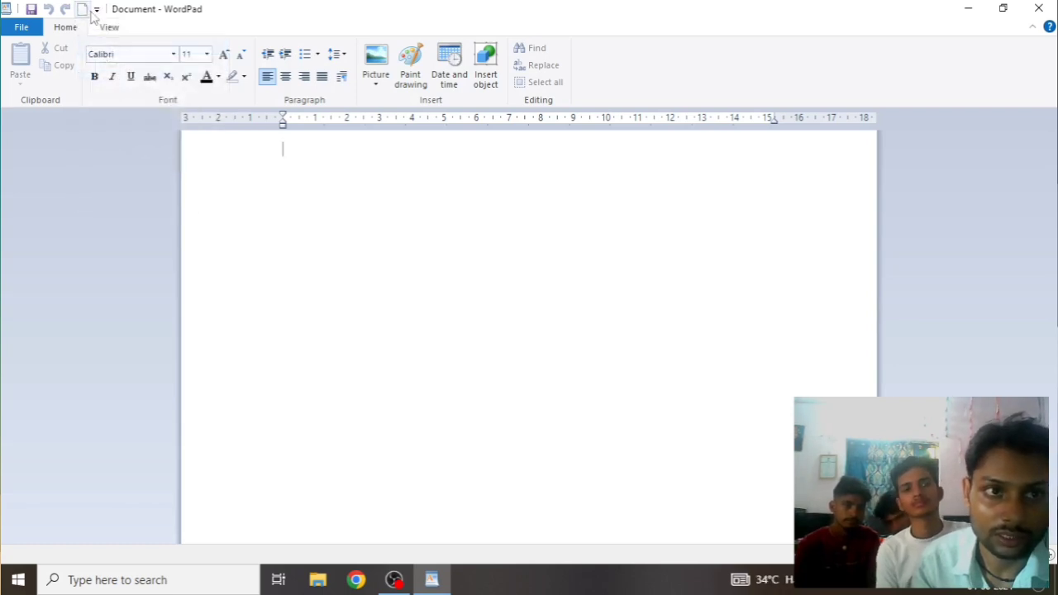
{"action": "left_click", "coordinate": [97, 10]}
{"action": "left_click", "coordinate": [129, 63]}
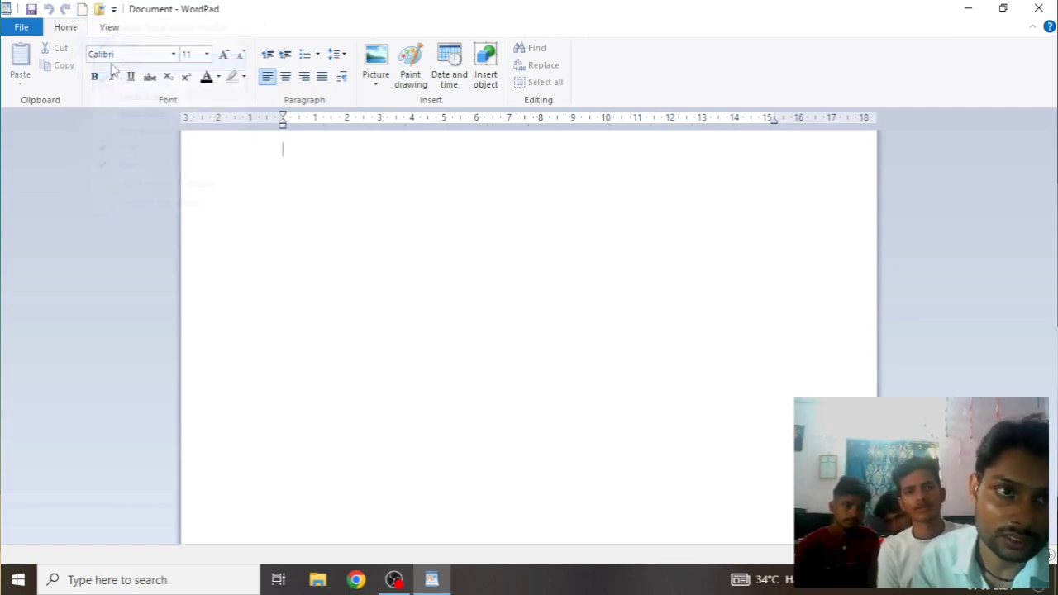
{"action": "left_click", "coordinate": [113, 9]}
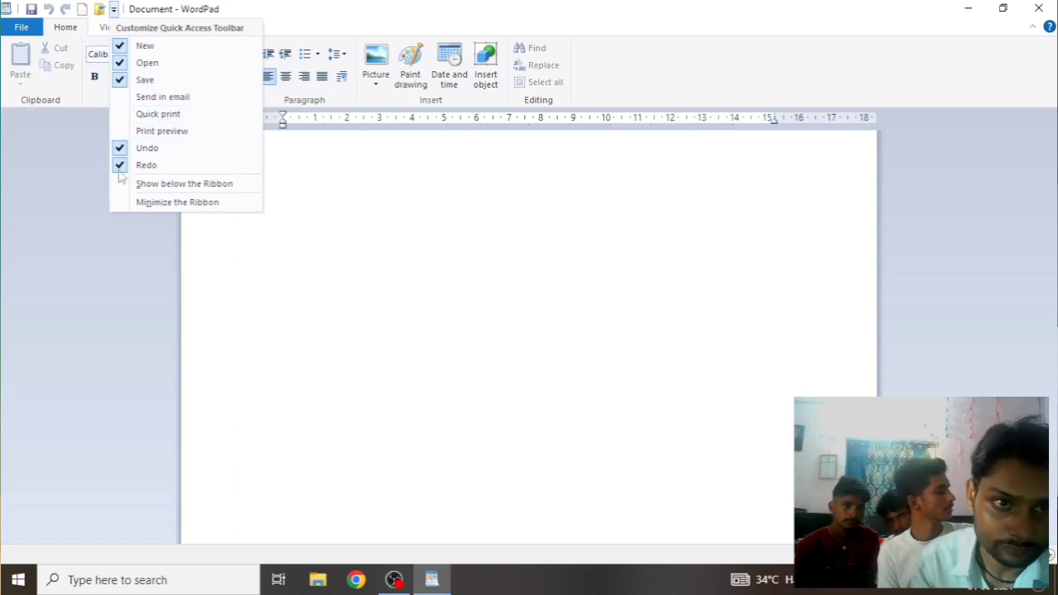
{"action": "left_click", "coordinate": [381, 320]}
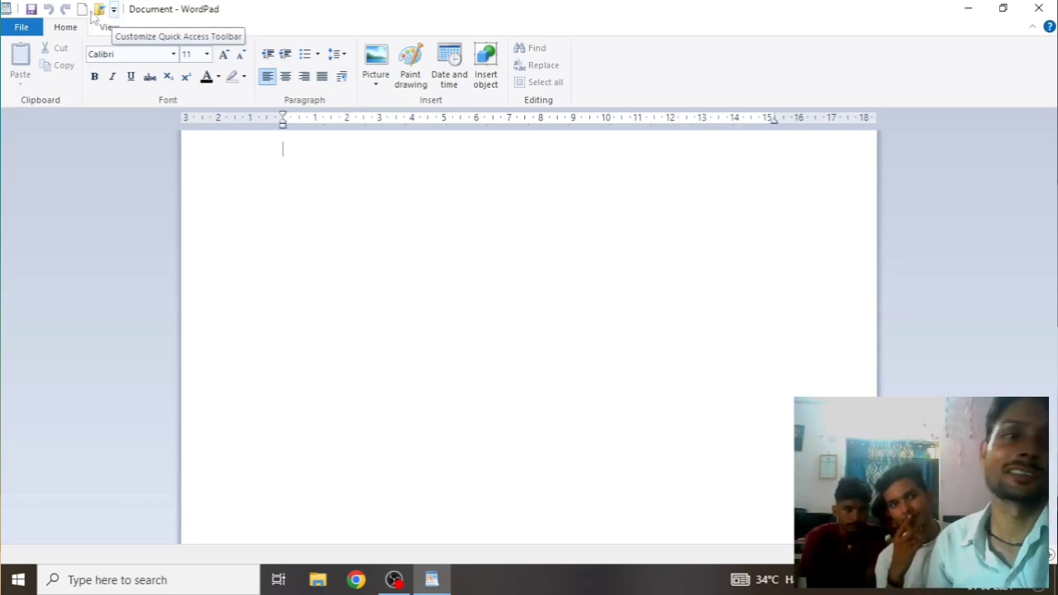
Open the File menu and preview the Save as and Print submenus
{"action": "left_click", "coordinate": [25, 29]}
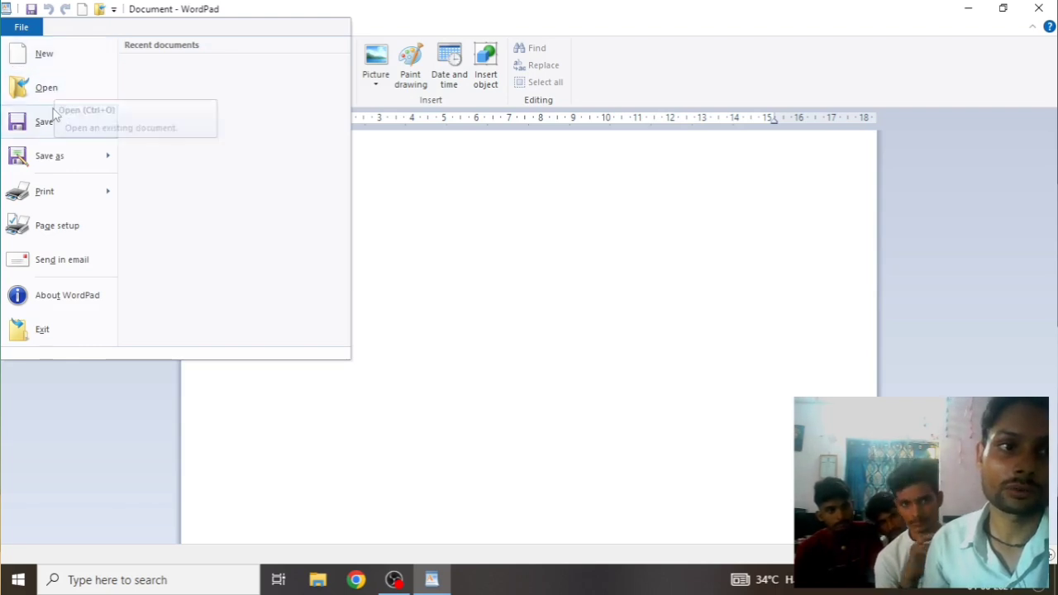
{"action": "mouse_move", "coordinate": [51, 162]}
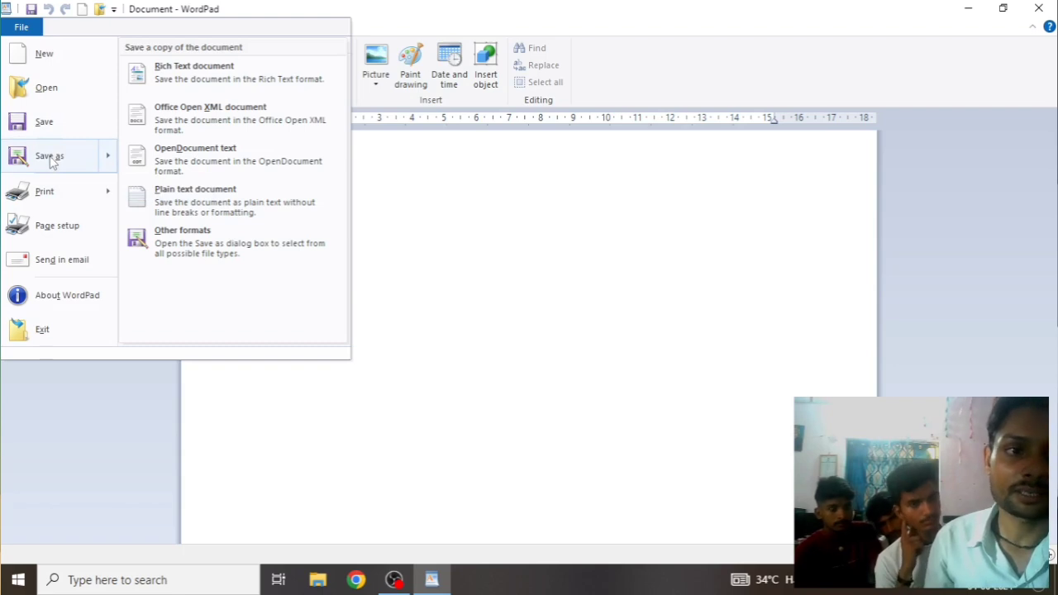
{"action": "mouse_move", "coordinate": [43, 201]}
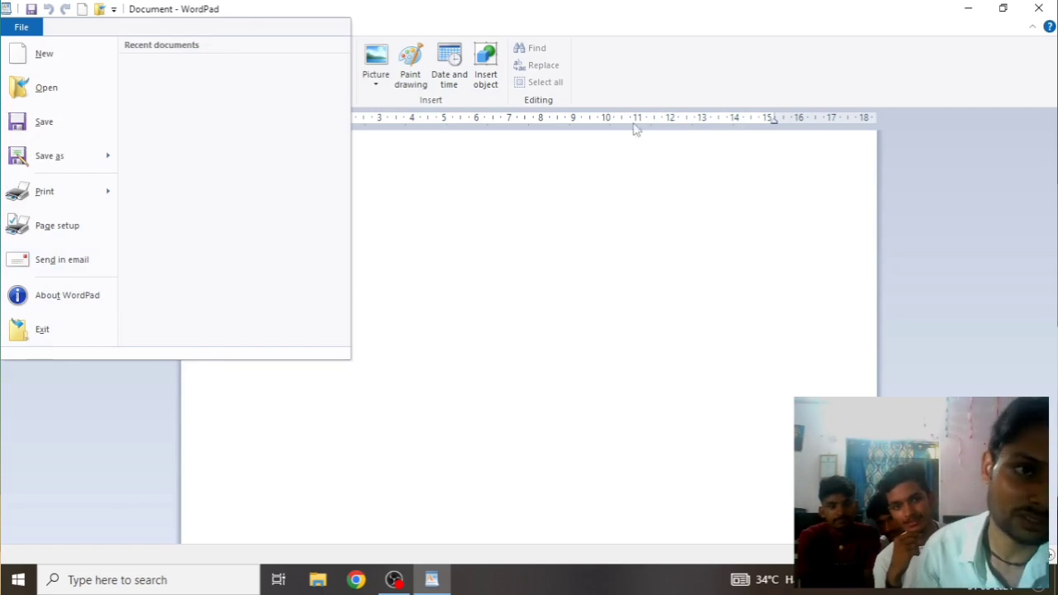
View the About WordPad dialog twice, then exit WordPad from the File menu
{"action": "left_click", "coordinate": [56, 301]}
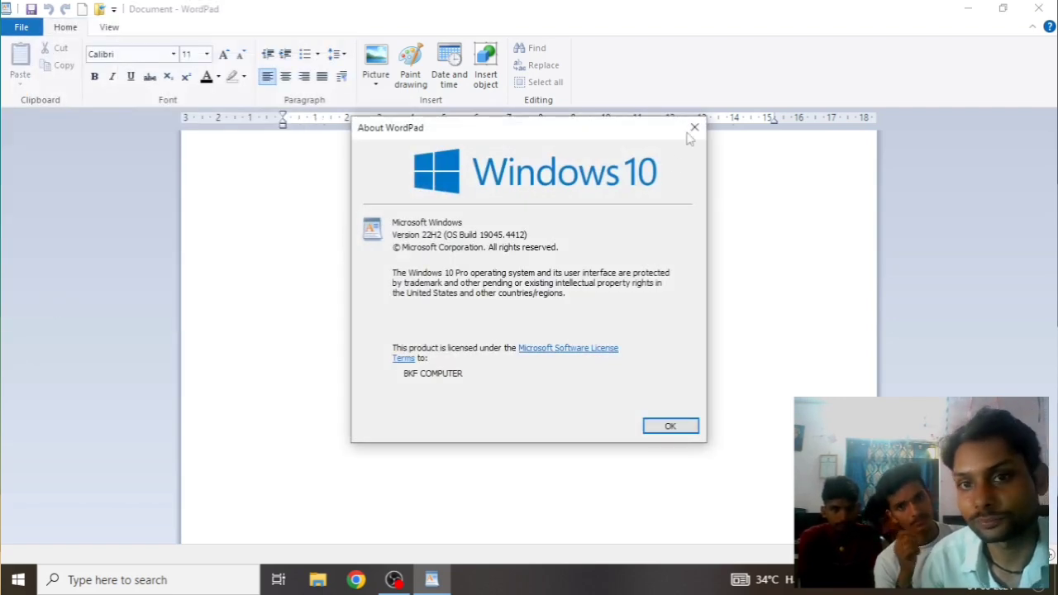
{"action": "left_click", "coordinate": [694, 128]}
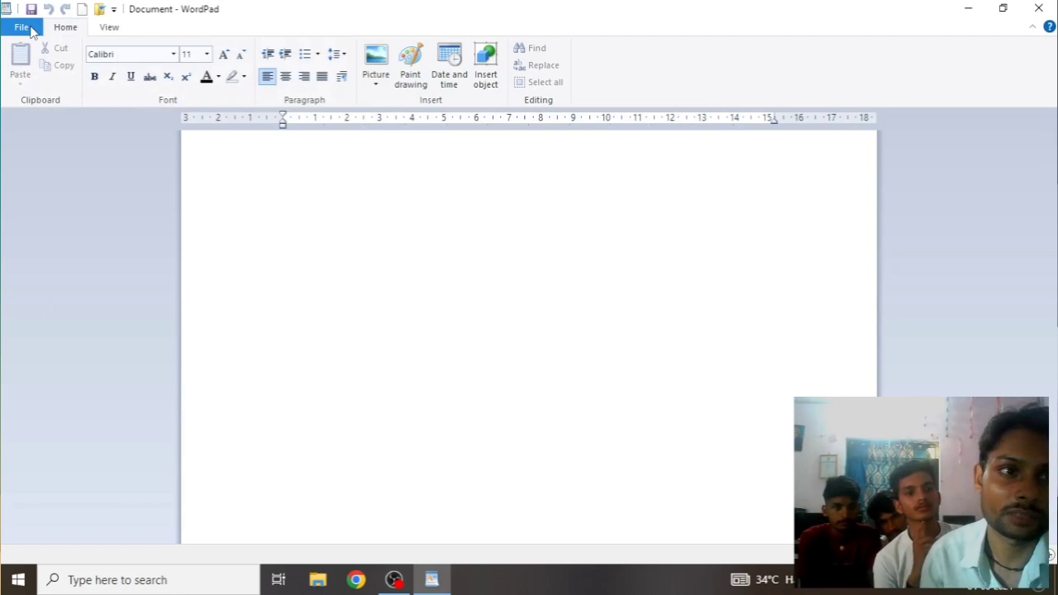
{"action": "left_click", "coordinate": [23, 27]}
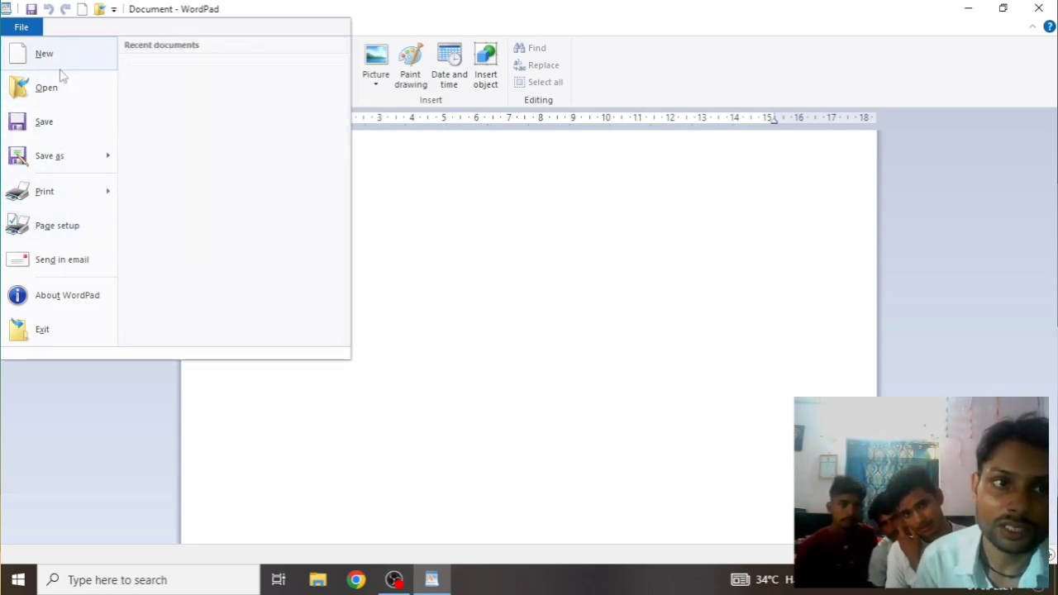
{"action": "left_click", "coordinate": [56, 305]}
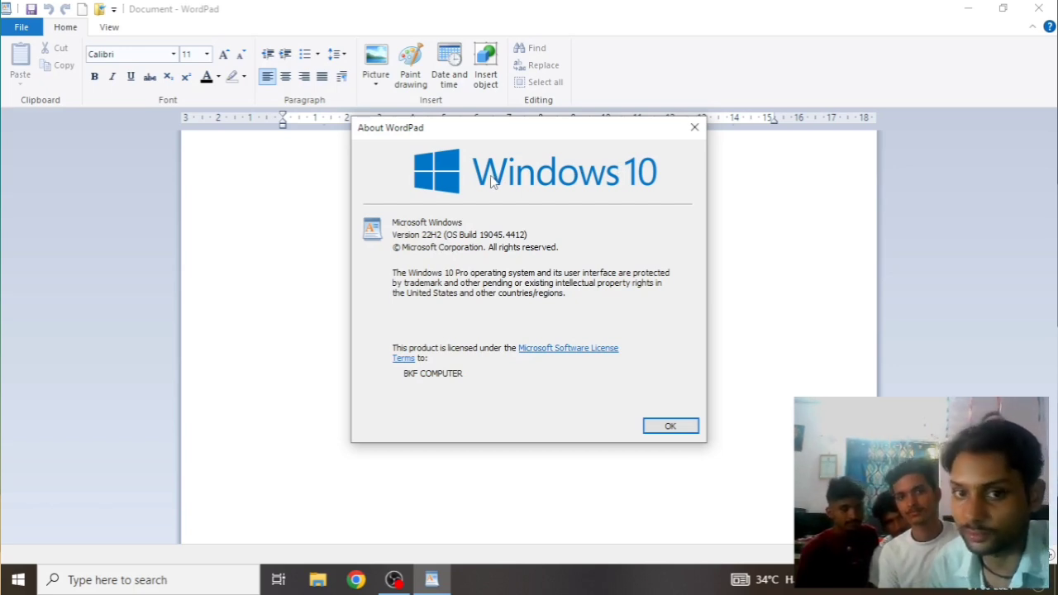
{"action": "left_click", "coordinate": [691, 130]}
{"action": "left_click", "coordinate": [21, 27]}
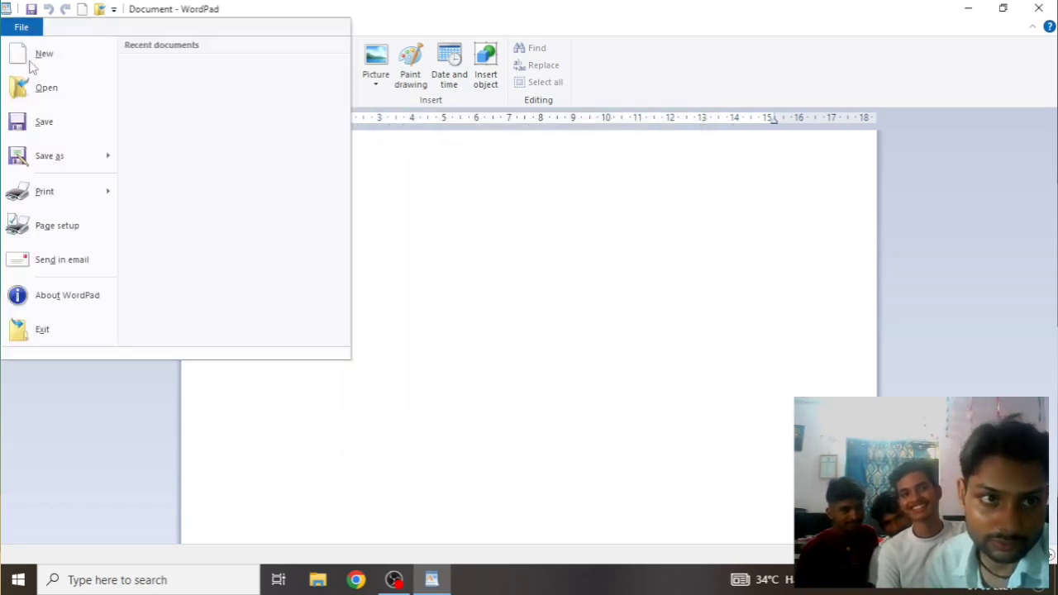
{"action": "left_click", "coordinate": [56, 330]}
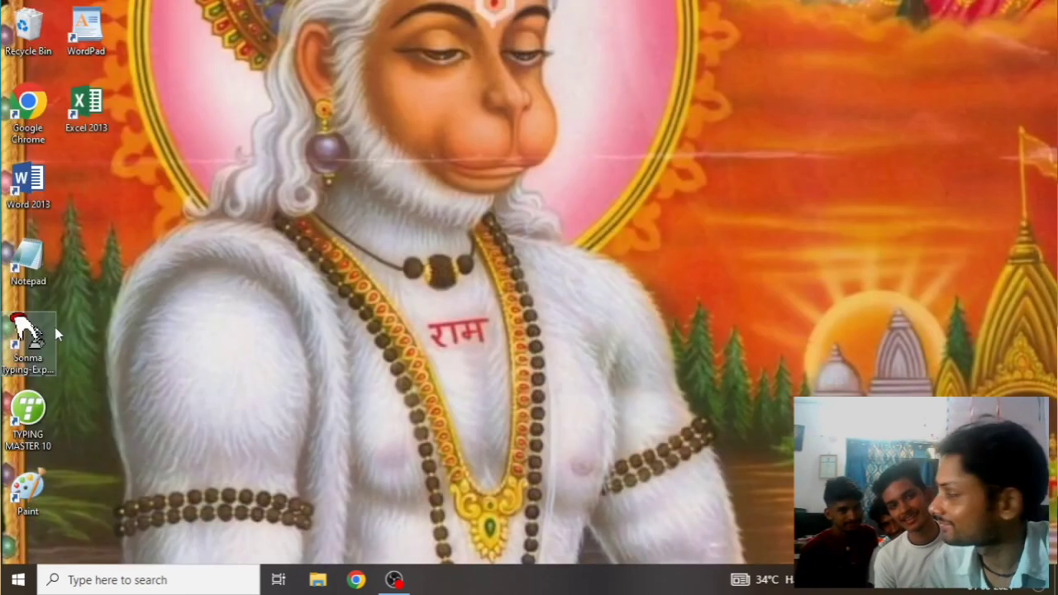
{"action": "right_click", "coordinate": [426, 289]}
{"action": "left_click", "coordinate": [479, 335]}
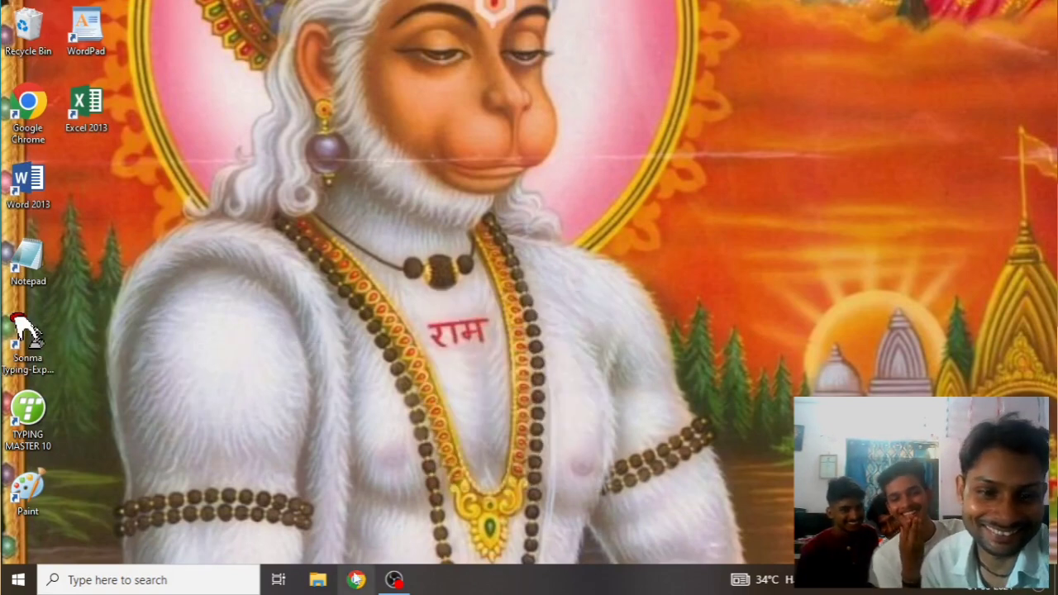
{"action": "double_click", "coordinate": [87, 24]}
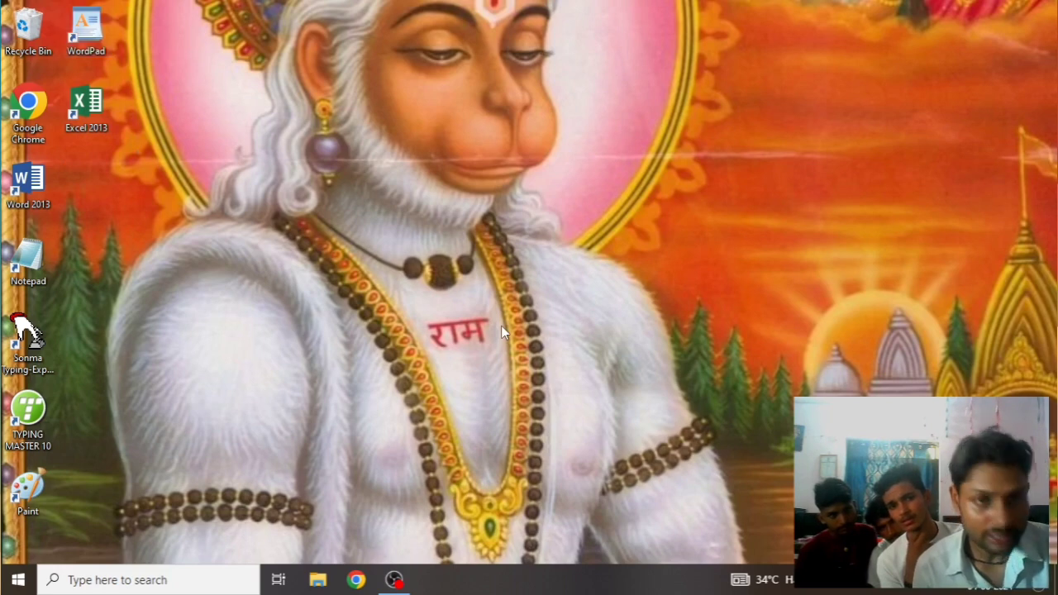
{"action": "key", "text": "super+r"}
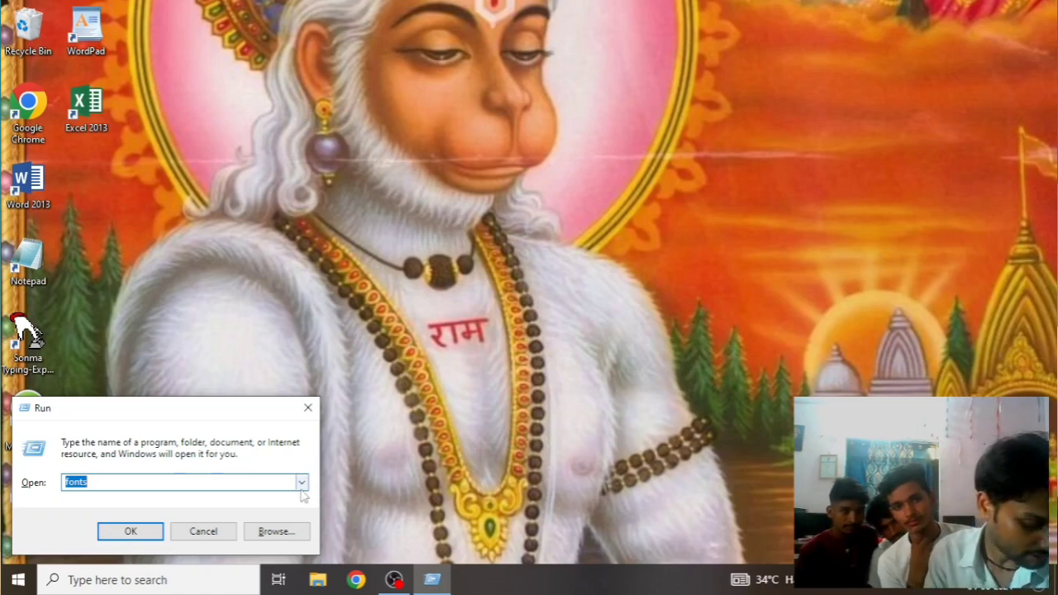
{"action": "type", "text": "E"}
{"action": "key", "text": "BackSpace"}
{"action": "type", "text": "WO"}
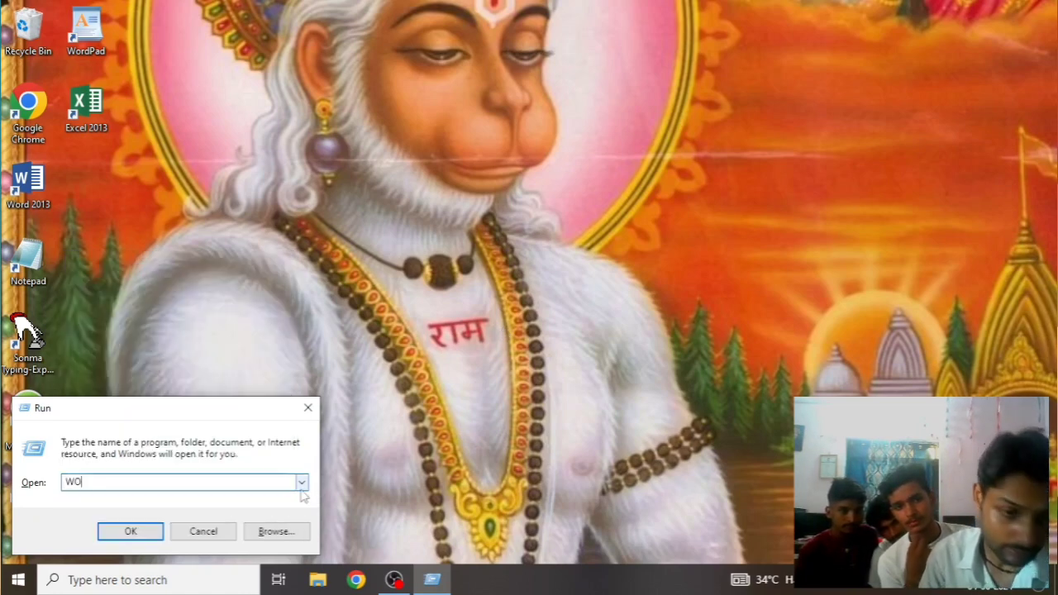
{"action": "type", "text": "RD"}
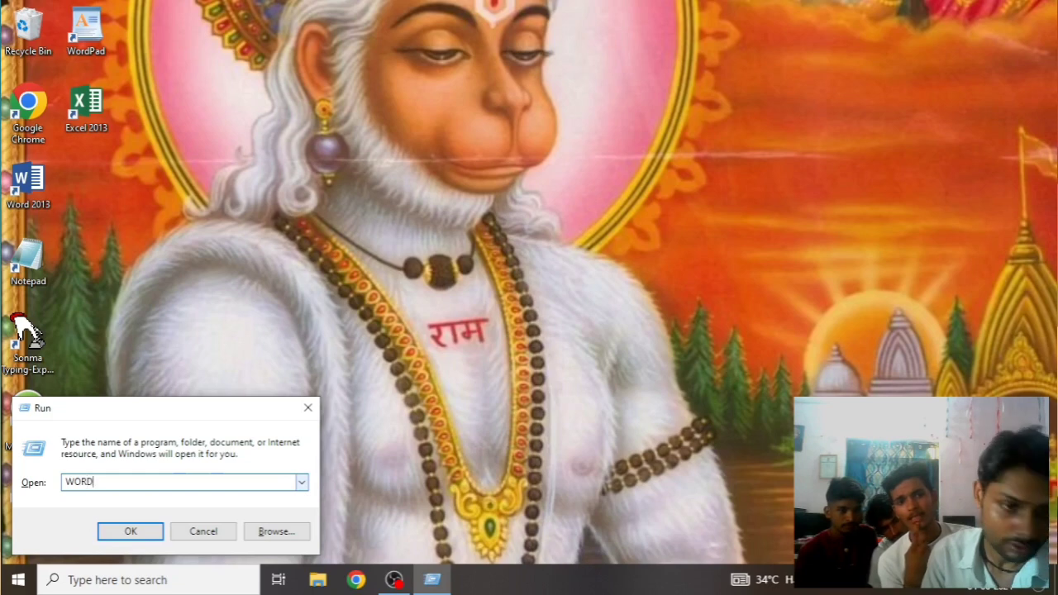
{"action": "type", "text": "PAD"}
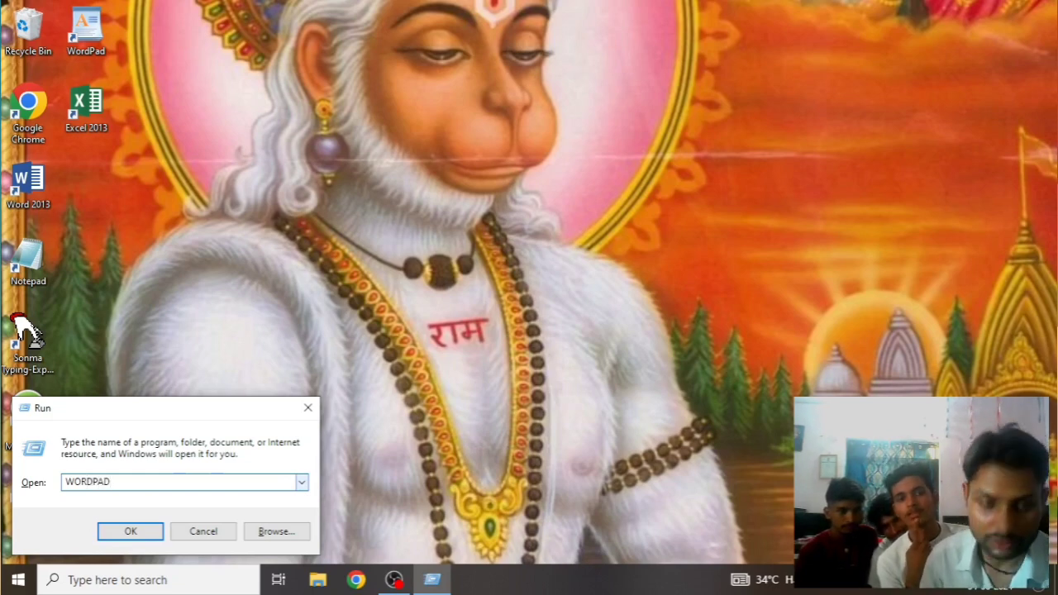
{"action": "key", "text": "Return"}
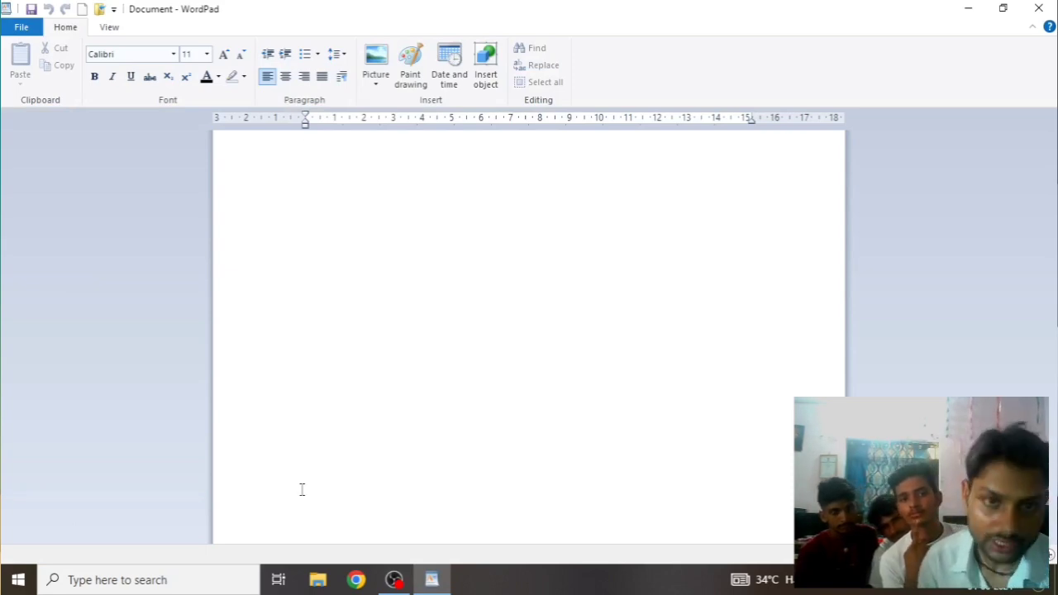
{"action": "left_click", "coordinate": [1039, 8]}
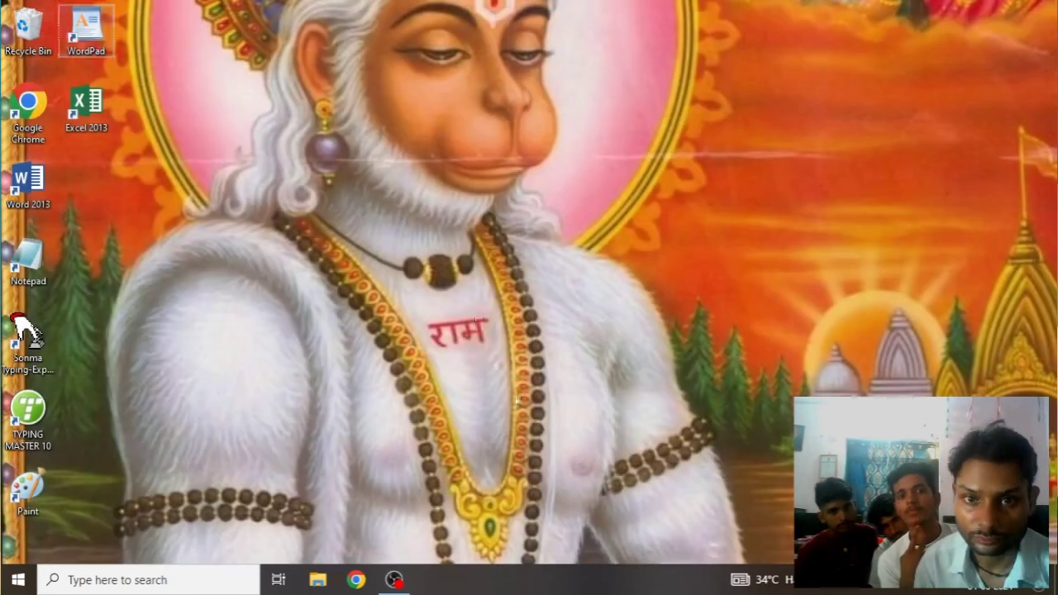
Refresh the desktop, then open and close the Windows search panel
{"action": "right_click", "coordinate": [476, 313]}
{"action": "left_click", "coordinate": [516, 356]}
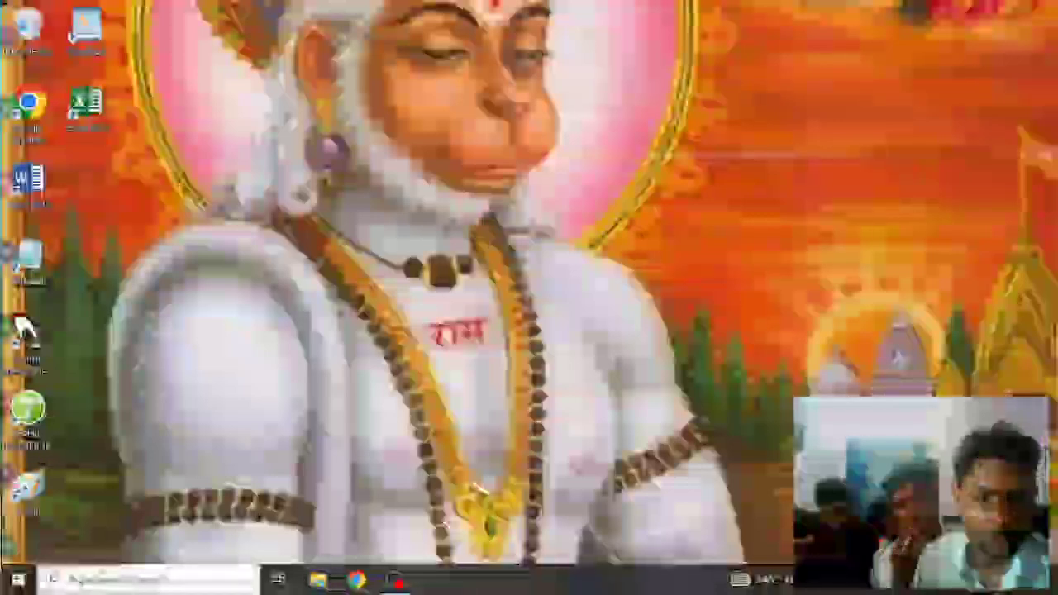
{"action": "left_click", "coordinate": [108, 579]}
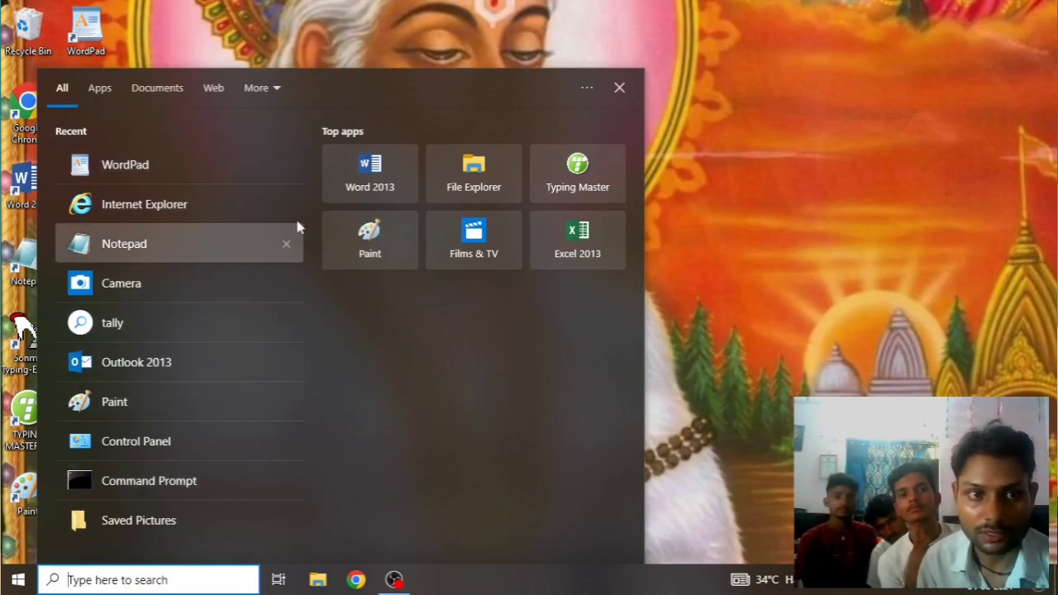
{"action": "left_click", "coordinate": [619, 88]}
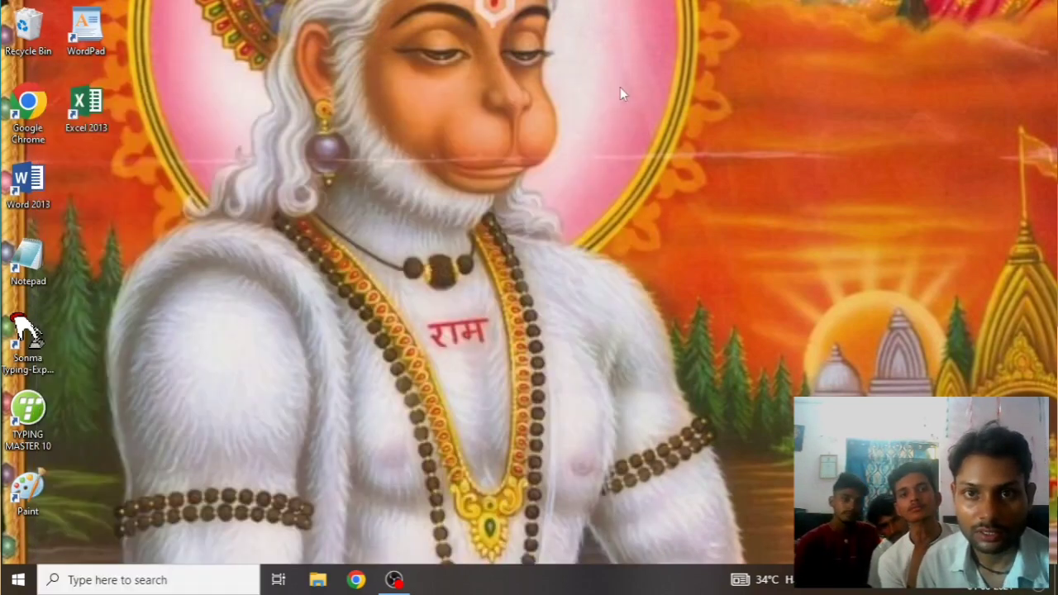
Launch WordPad from the Start menu's Windows Accessories group
{"action": "left_click", "coordinate": [18, 579]}
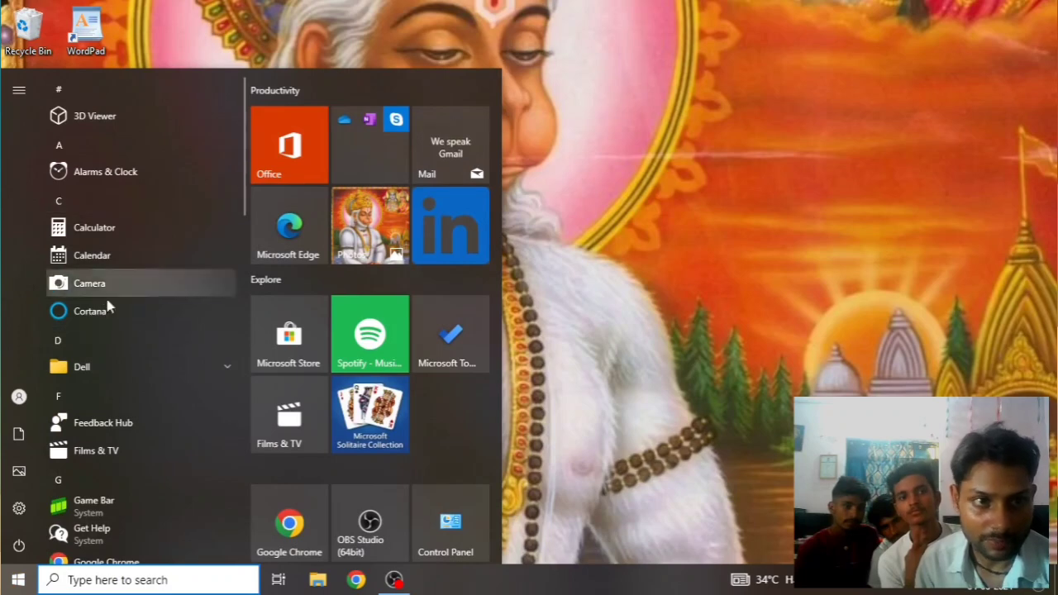
{"action": "scroll", "coordinate": [106, 306], "scroll_direction": "down", "scroll_amount": 5}
{"action": "scroll", "coordinate": [165, 357], "scroll_direction": "down", "scroll_amount": 10}
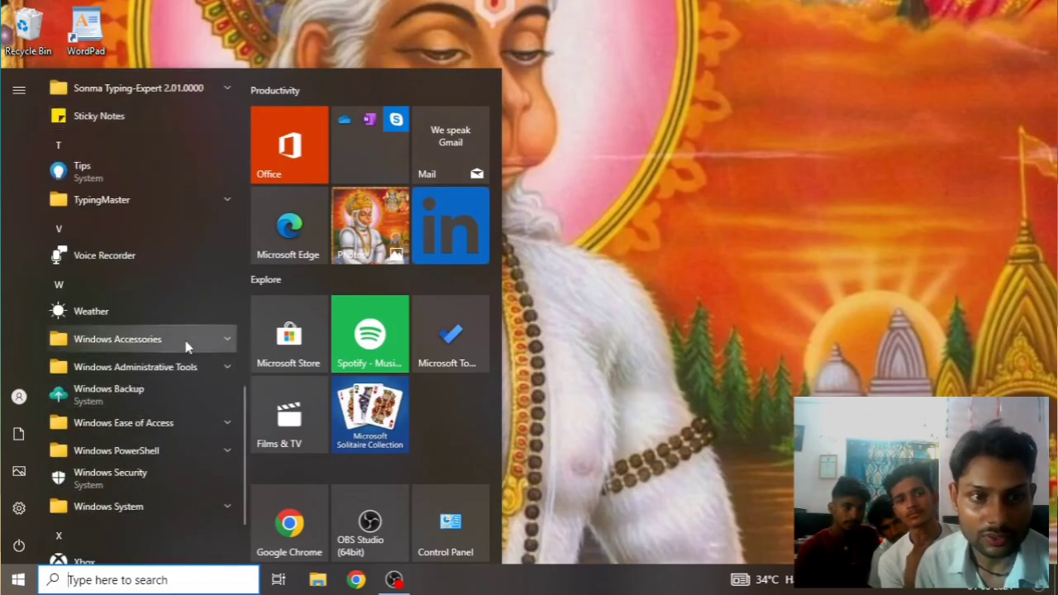
{"action": "left_click", "coordinate": [227, 340]}
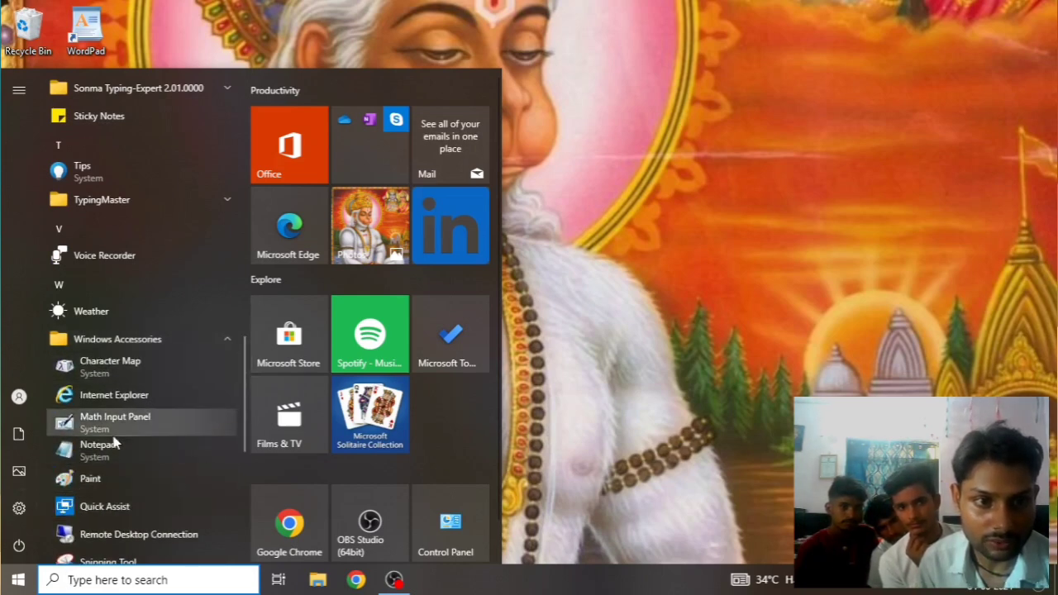
{"action": "scroll", "coordinate": [122, 470], "scroll_direction": "down", "scroll_amount": 5}
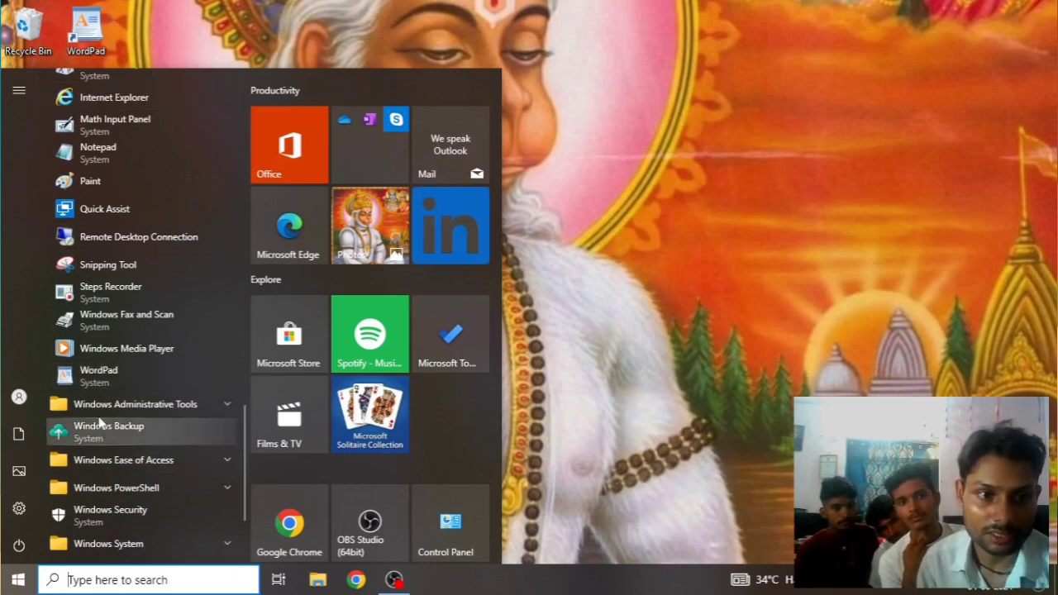
{"action": "left_click", "coordinate": [114, 373]}
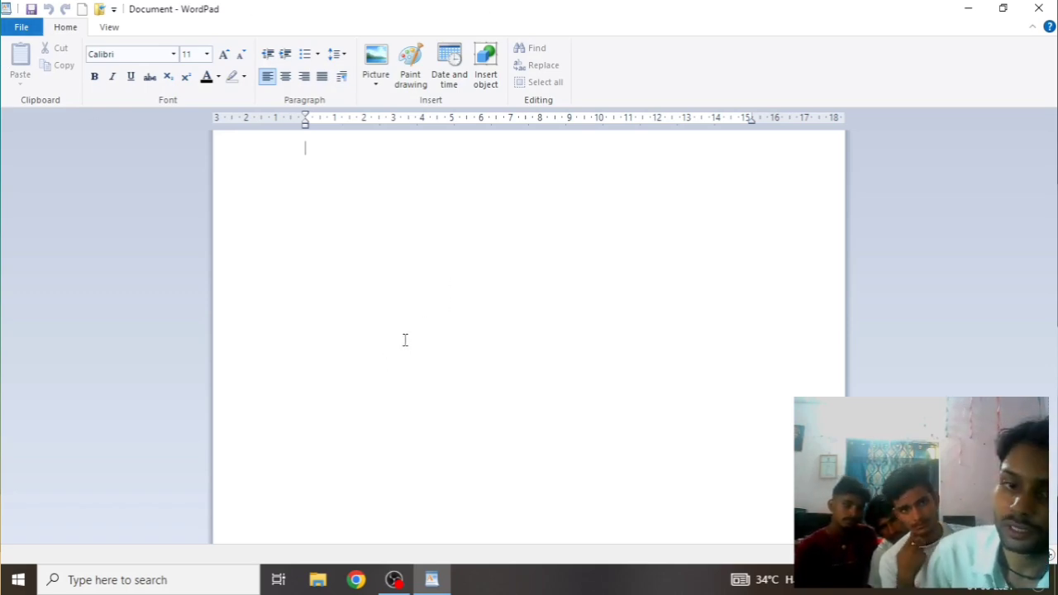
Close WordPad and refresh the desktop twice
{"action": "left_click", "coordinate": [1038, 8]}
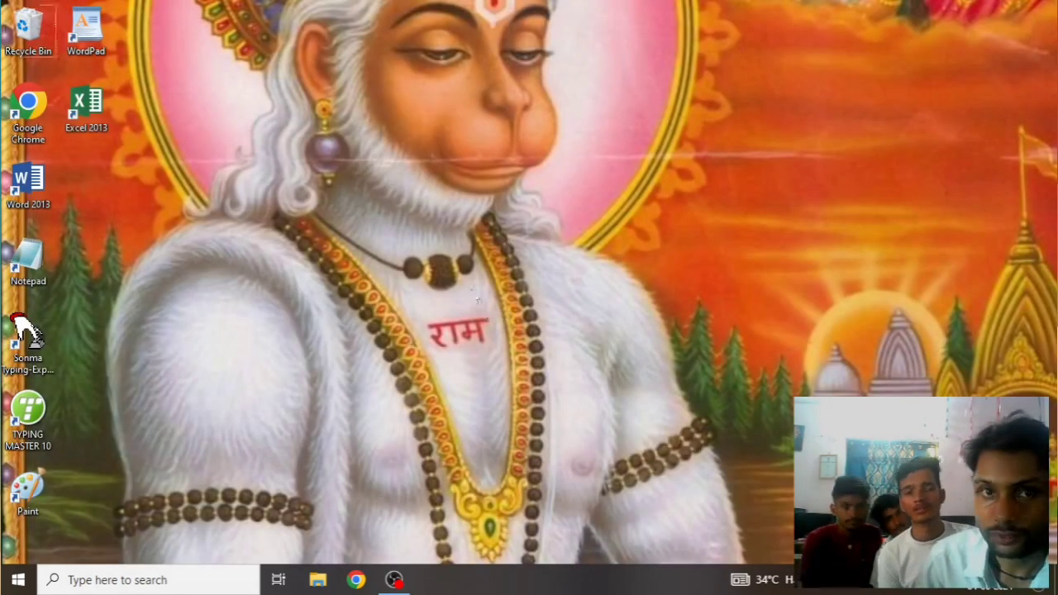
{"action": "right_click", "coordinate": [477, 295]}
{"action": "left_click", "coordinate": [529, 339]}
{"action": "right_click", "coordinate": [488, 211]}
{"action": "left_click", "coordinate": [526, 256]}
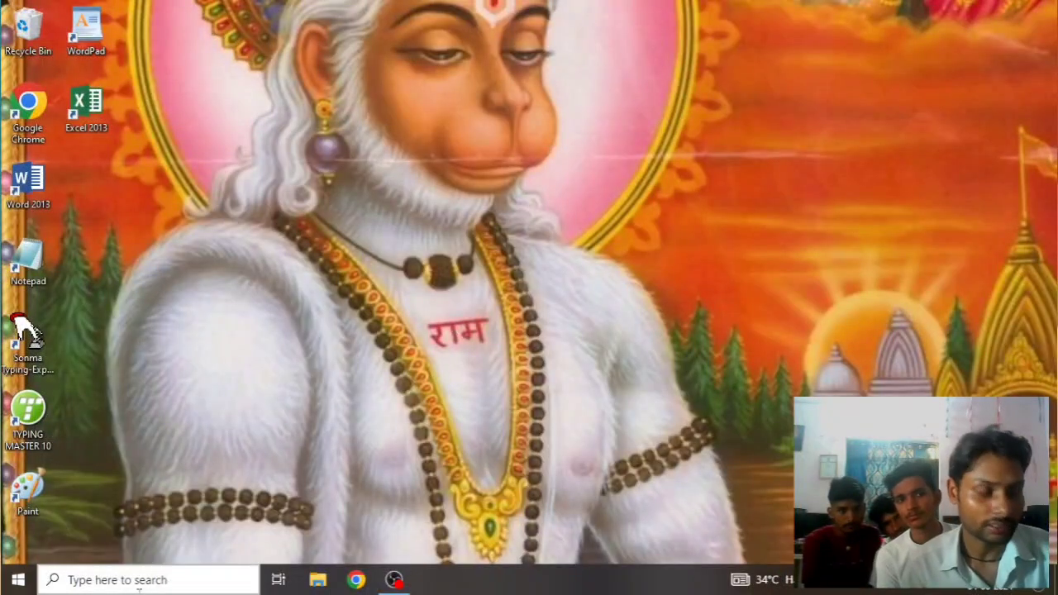
Run CMD from the Run dialog to open a Command Prompt
{"action": "key", "text": "super+r"}
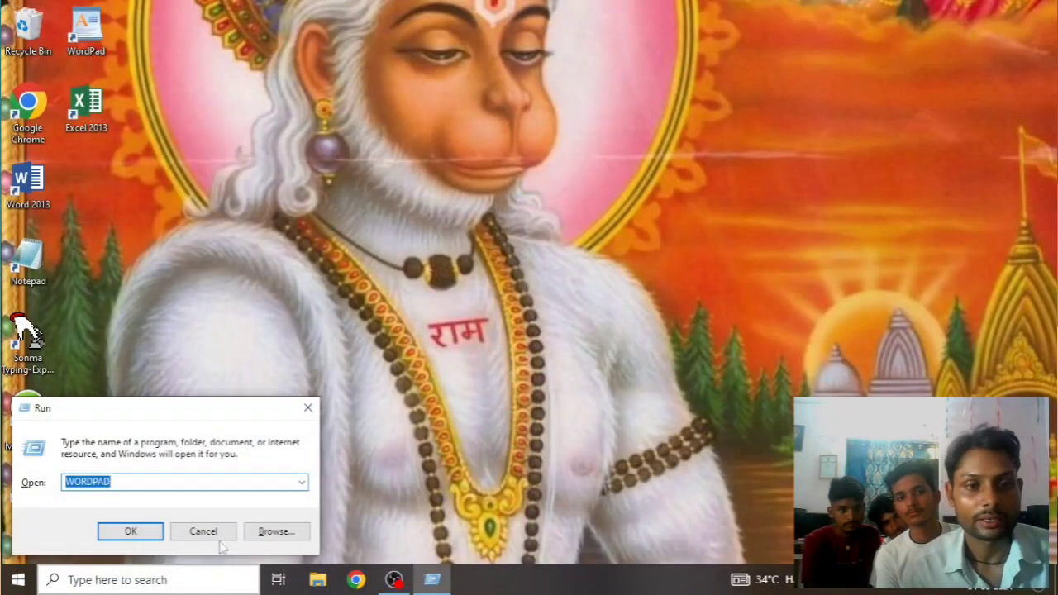
{"action": "key", "text": "BackSpace"}
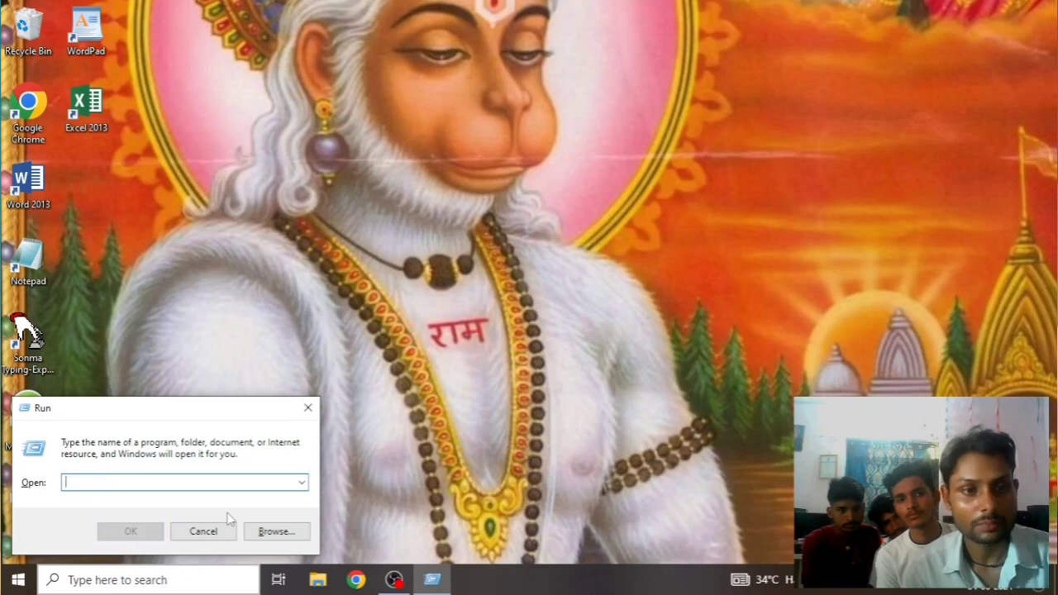
{"action": "type", "text": "CMD"}
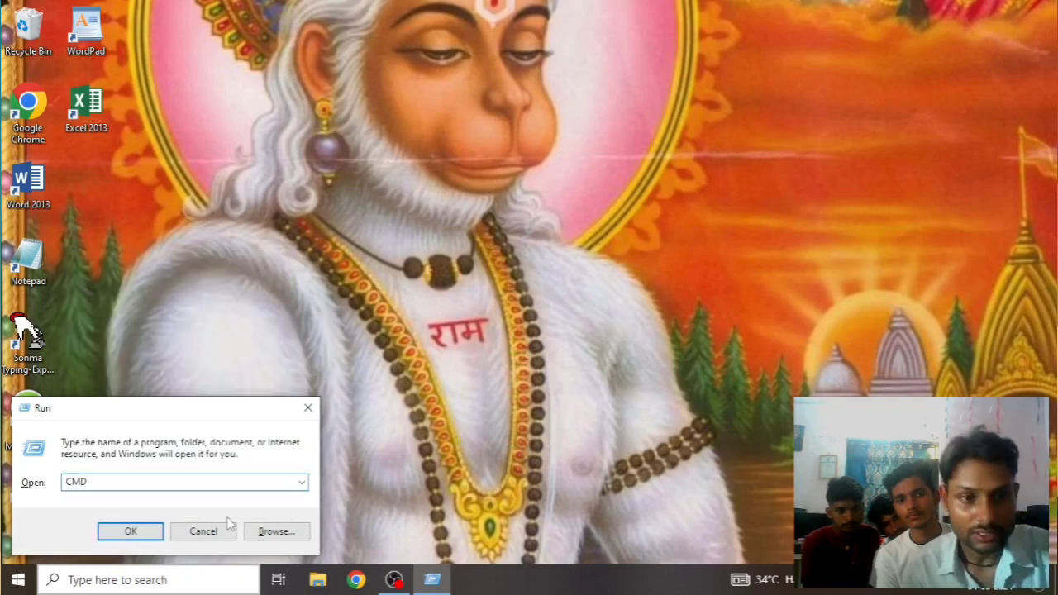
{"action": "key", "text": "Return"}
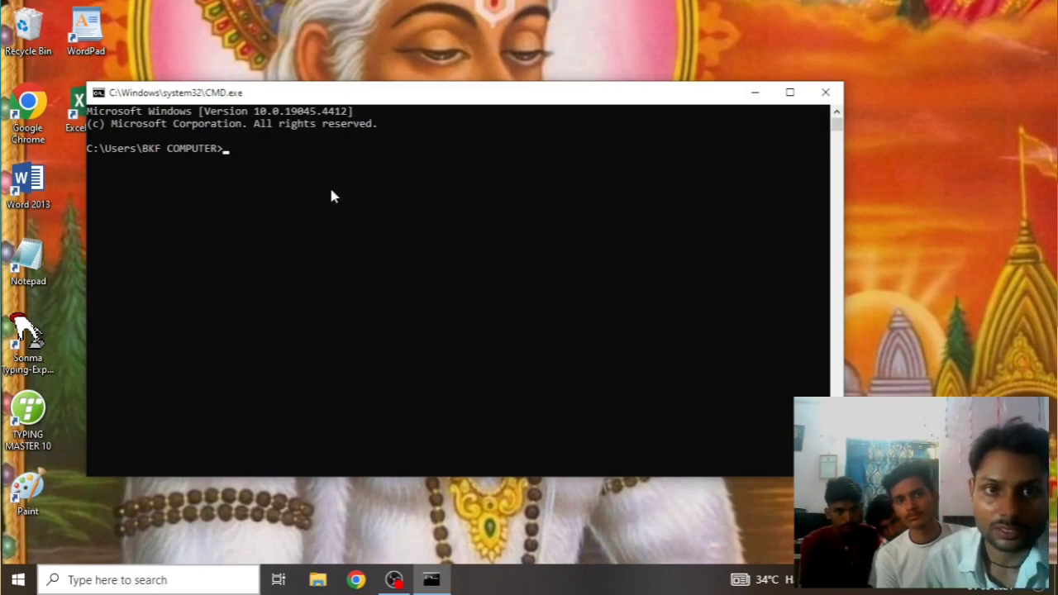
Move the console, try WORDPAD (not recognised), then launch WordPad with START WORDPAD
{"action": "left_click_drag", "start_coordinate": [502, 94], "coordinate": [604, 47]}
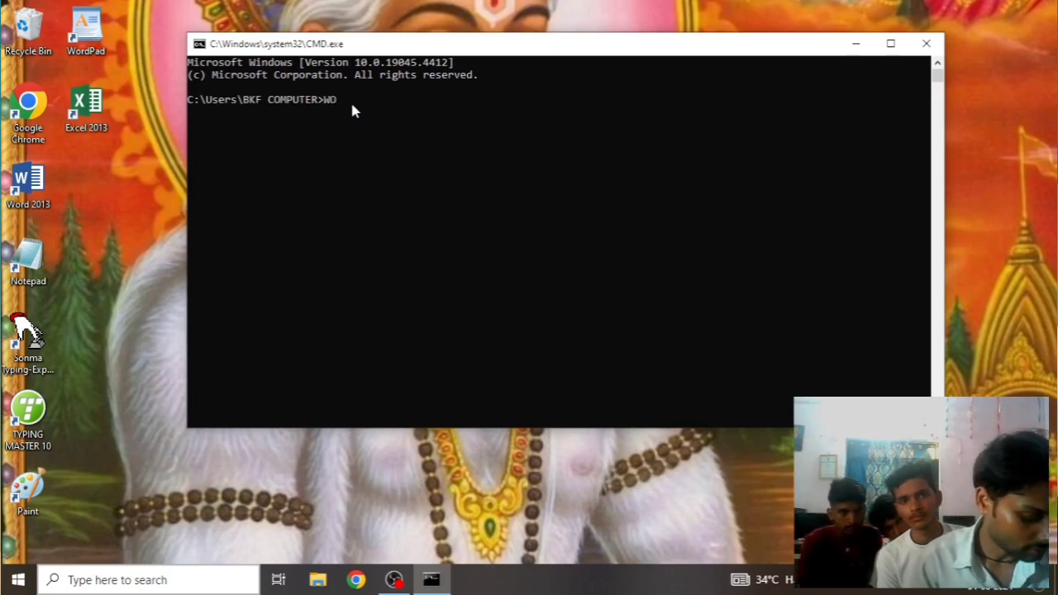
{"action": "type", "text": "P"}
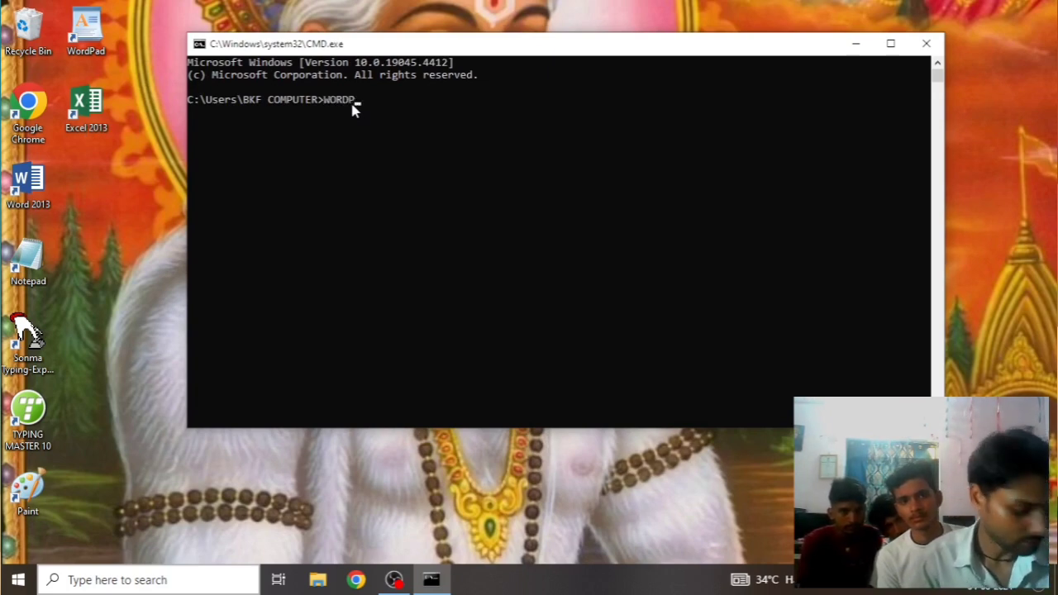
{"action": "type", "text": "AD"}
{"action": "key", "text": "Return"}
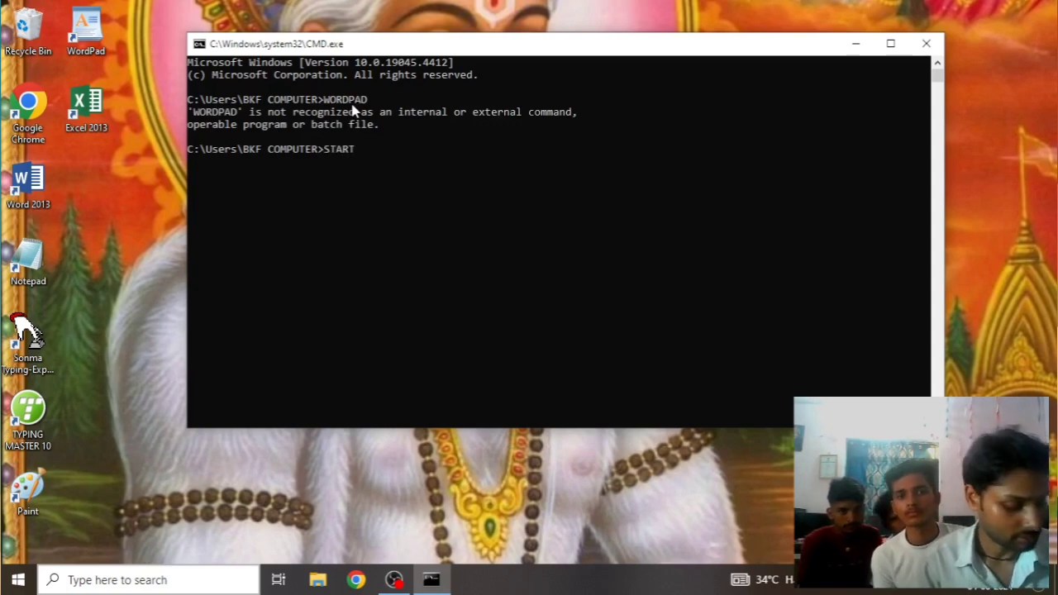
{"action": "type", "text": "START WORDPAD"}
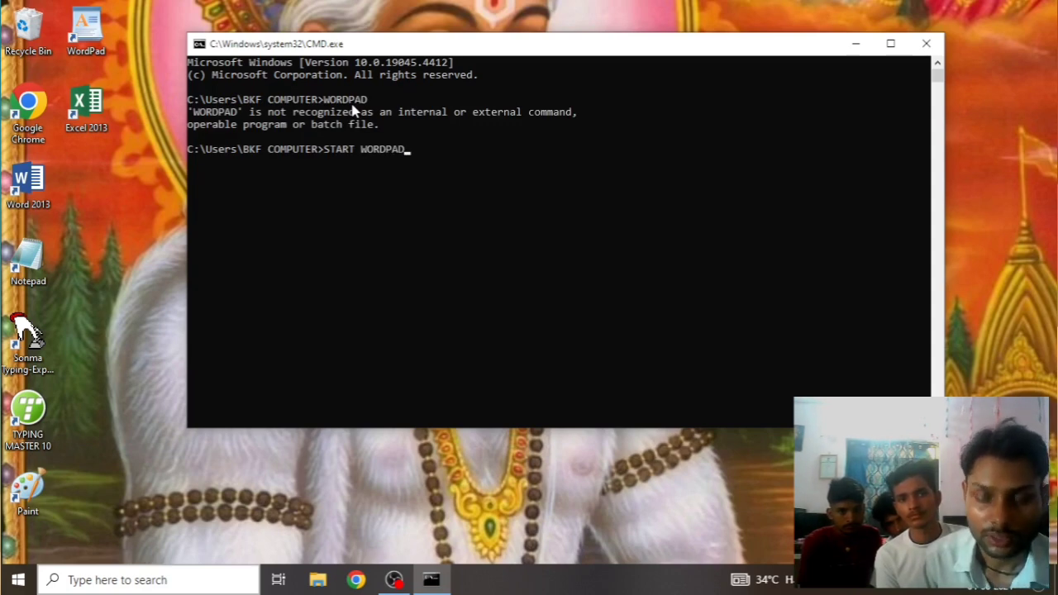
{"action": "key", "text": "Return"}
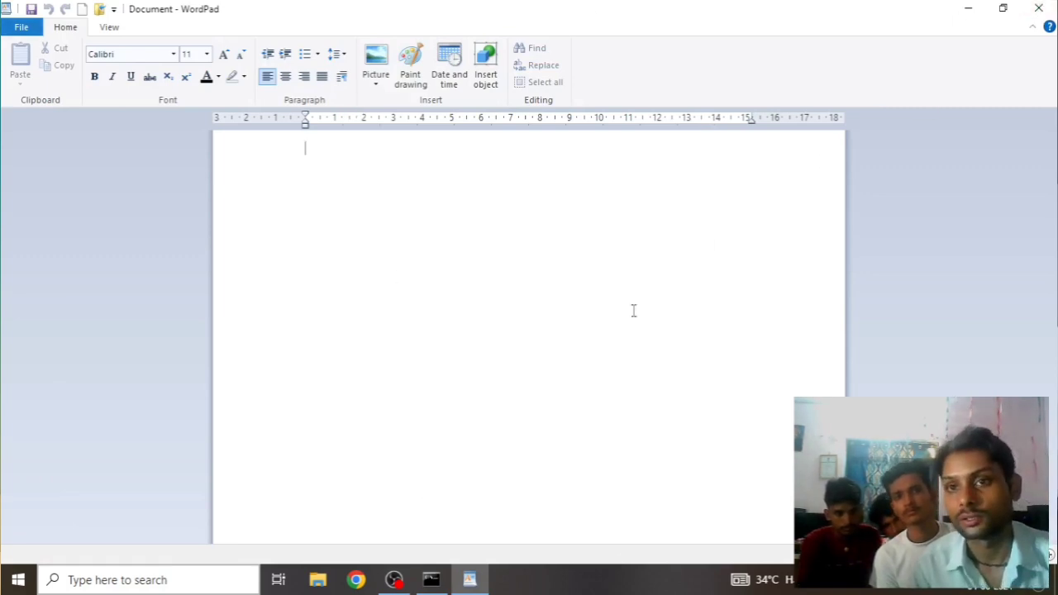
Close Command Prompt from its taskbar preview, then open and dismiss WordPad's File menu
{"action": "mouse_move", "coordinate": [432, 578]}
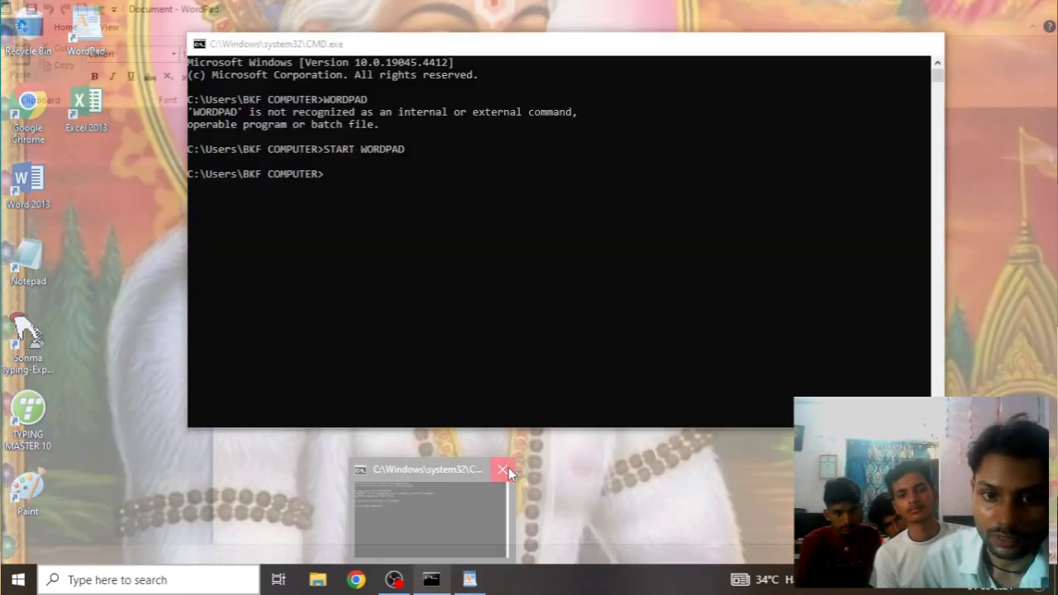
{"action": "left_click", "coordinate": [508, 469]}
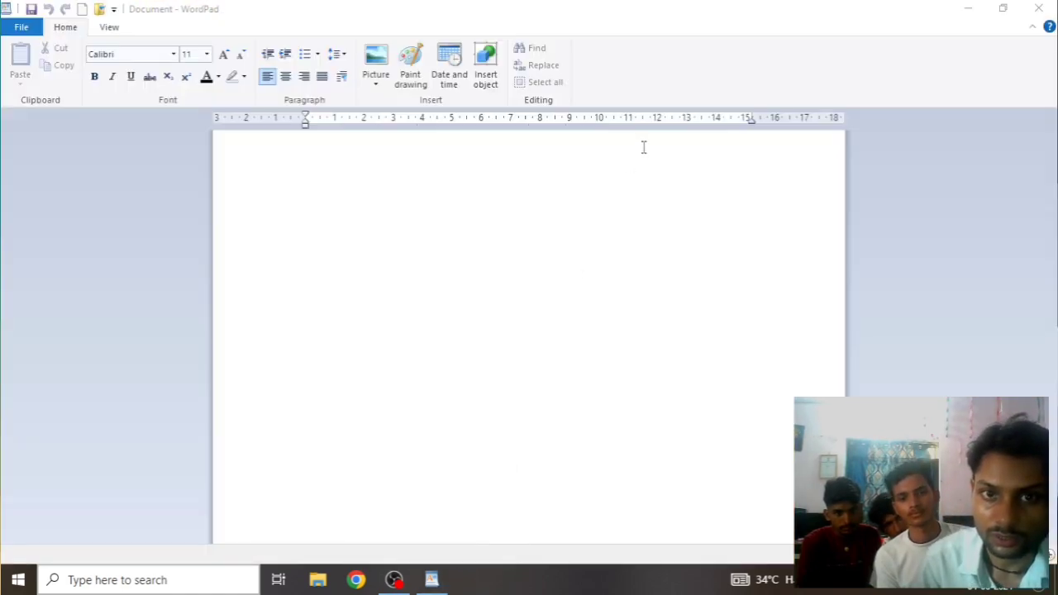
{"action": "left_click", "coordinate": [7, 35]}
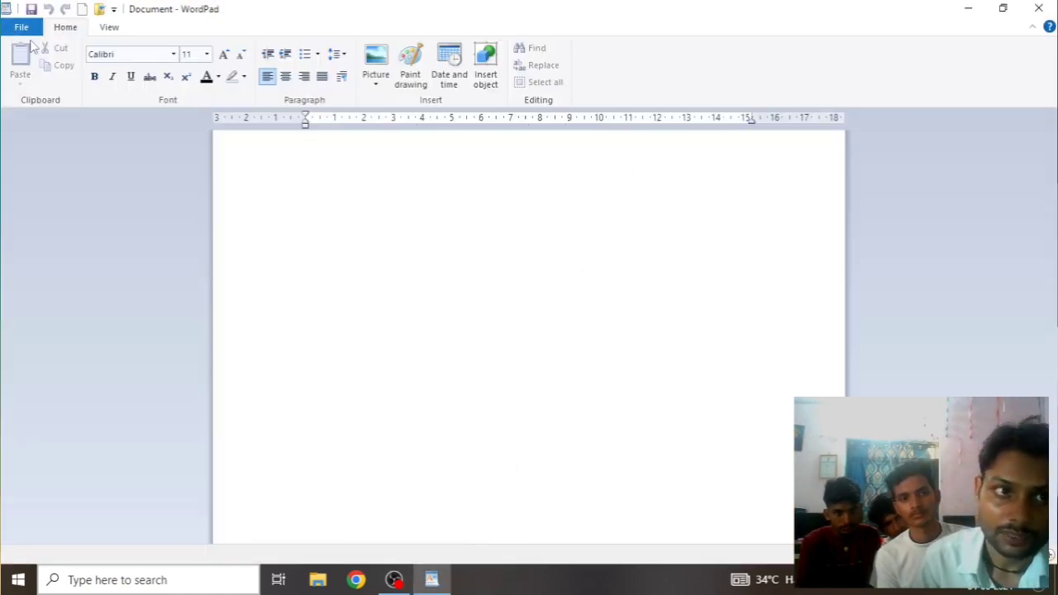
{"action": "left_click", "coordinate": [22, 27]}
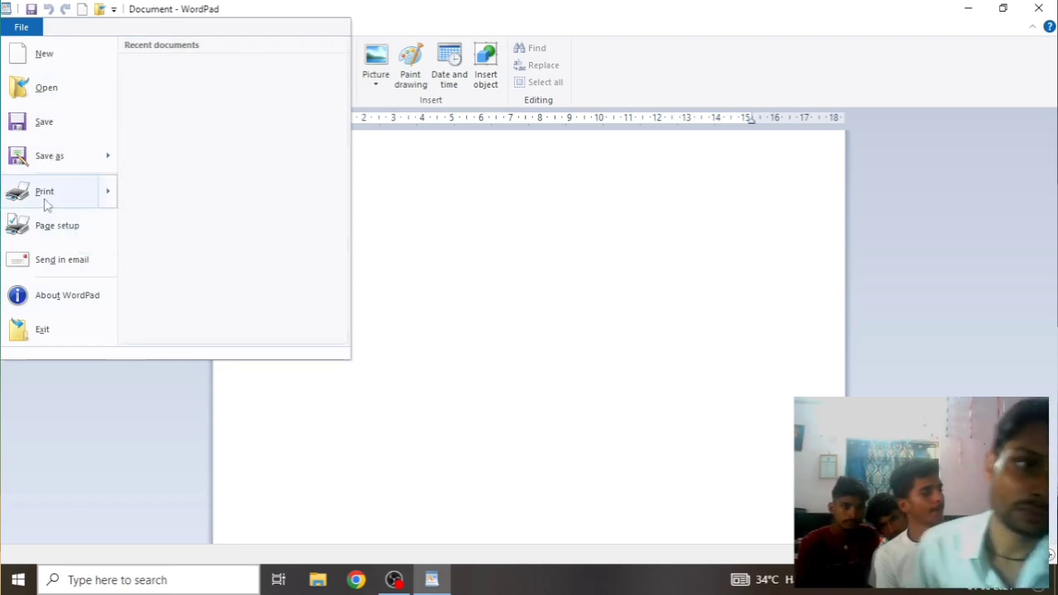
{"action": "mouse_move", "coordinate": [45, 201]}
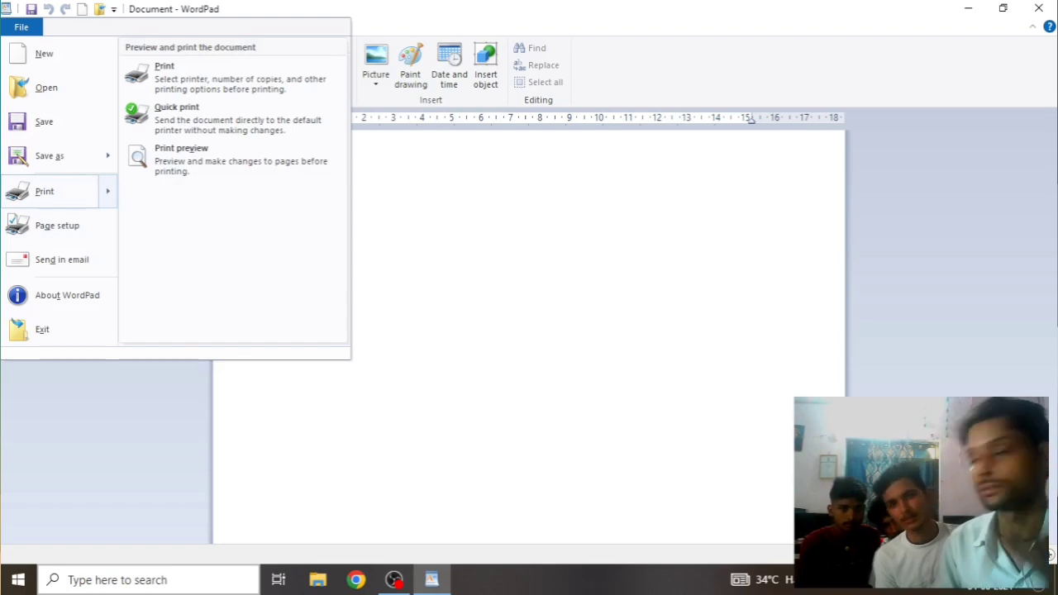
{"action": "left_click", "coordinate": [548, 245]}
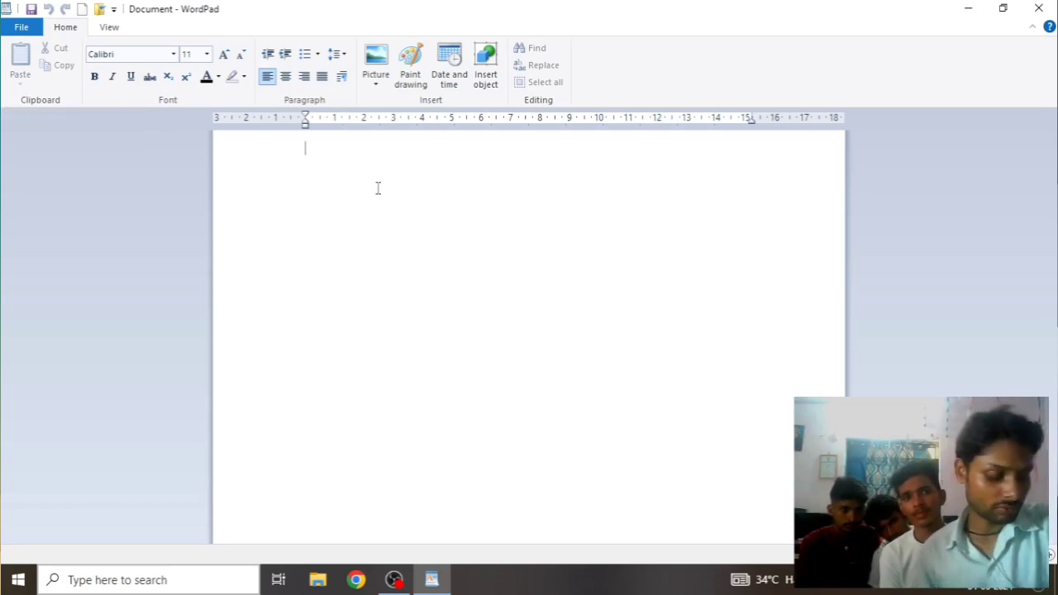
Type three lines: HSDKFHSDJKHFKJHDFKDS, KDJFKJSDALFD and KDSFJHKSDJHKF
{"action": "type", "text": "HSDKFHSDJKHFKJHDFKDS"}
{"action": "key", "text": "Return"}
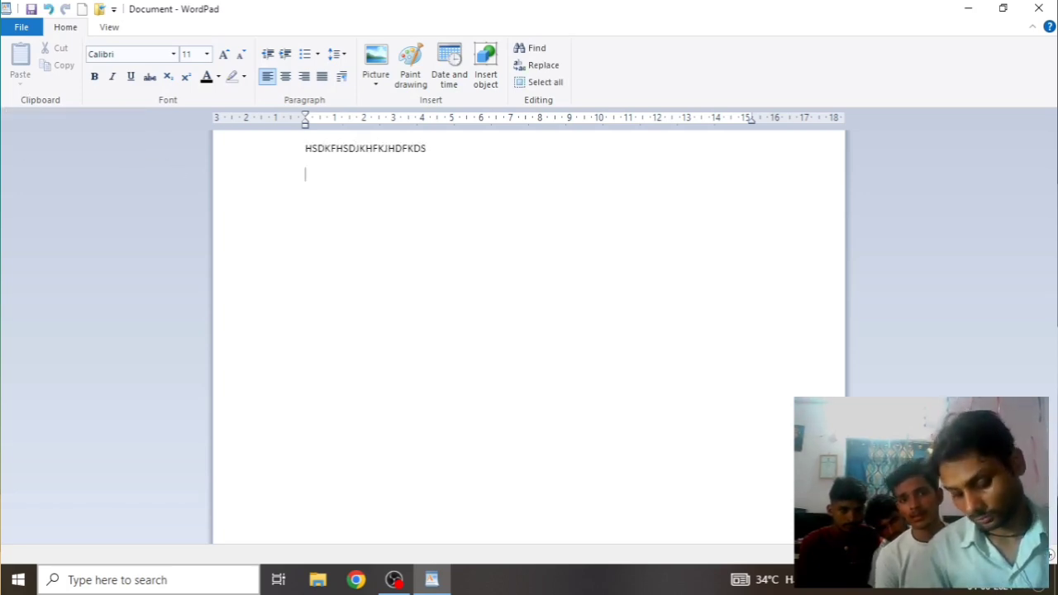
{"action": "type", "text": "KDJFKJSDALFD"}
{"action": "key", "text": "Return"}
{"action": "type", "text": "KDSFJHKSDJHKF"}
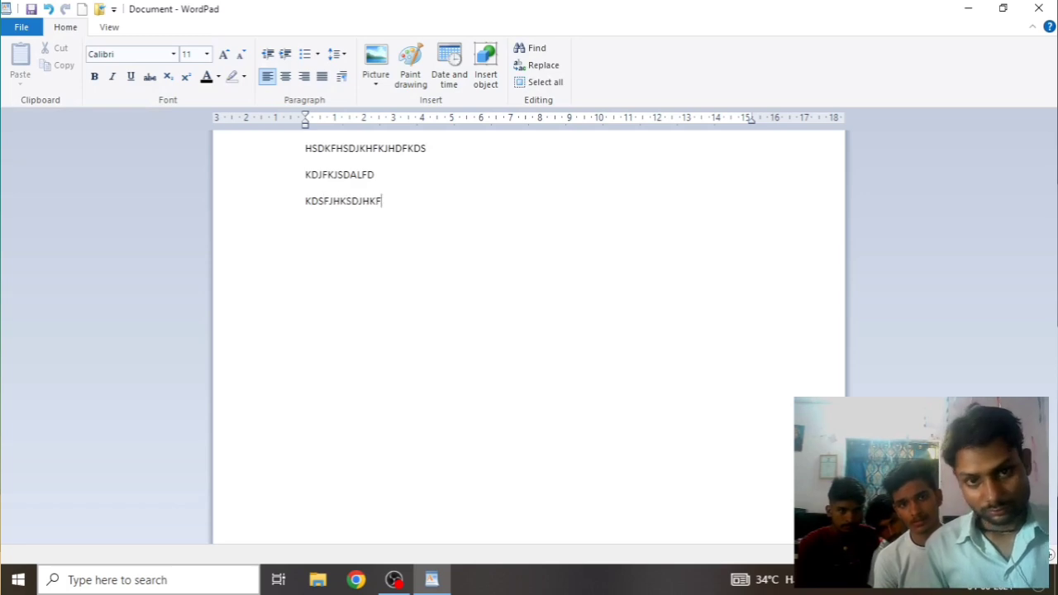
Cut the first two lines and paste them back at the top above blank lines
{"action": "left_click_drag", "start_coordinate": [375, 191], "coordinate": [71, 155]}
{"action": "key", "text": "super+c"}
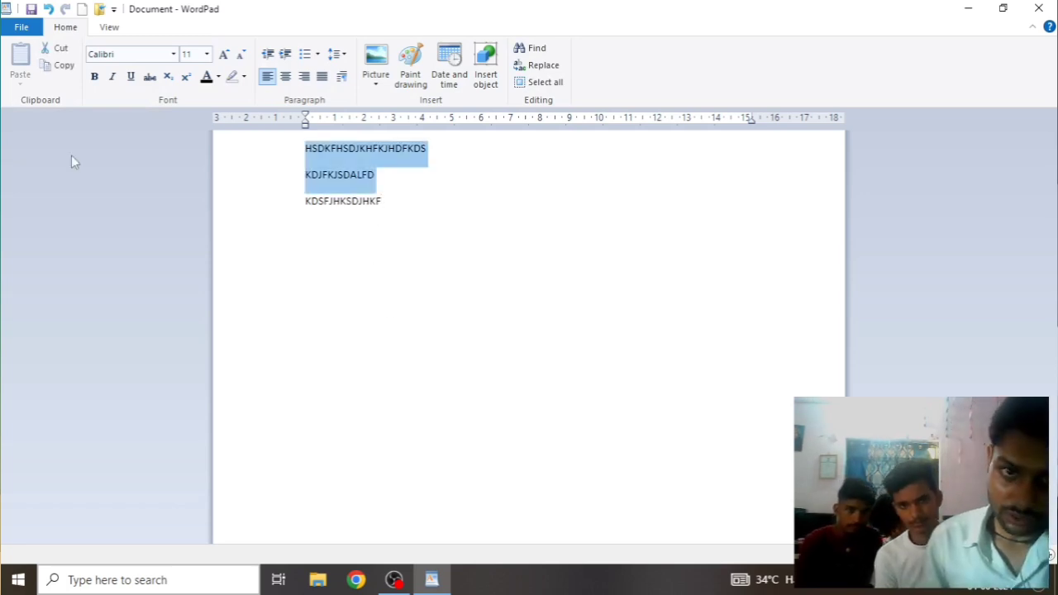
{"action": "left_click", "coordinate": [59, 48]}
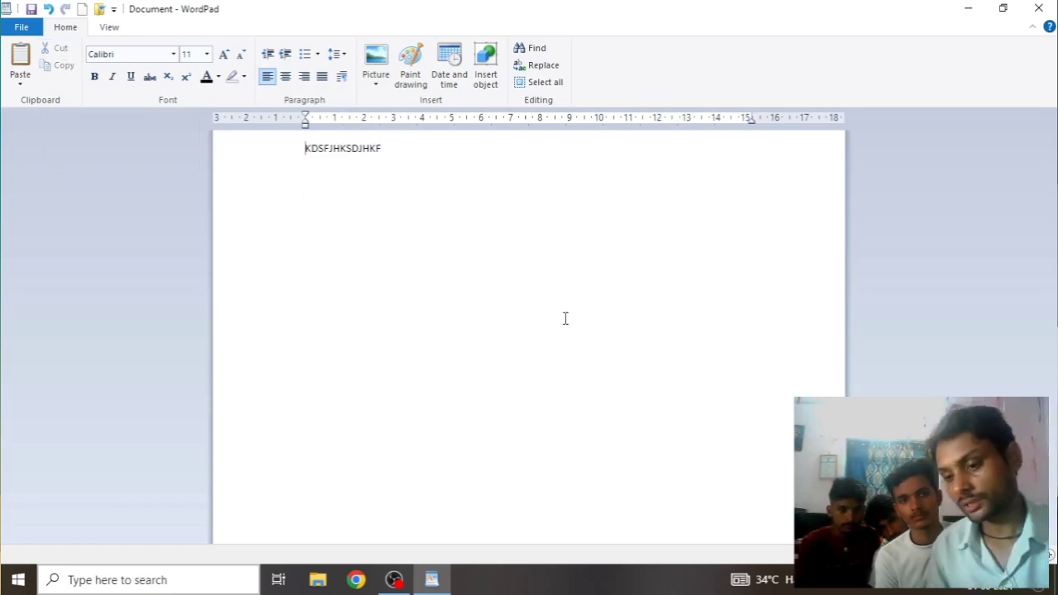
{"action": "key", "text": "Return"}
{"action": "key", "text": "Return"}
{"action": "key", "text": "Return"}
{"action": "key", "text": "Return"}
{"action": "key", "text": "Return"}
{"action": "key", "text": "Return"}
{"action": "key", "text": "Return"}
{"action": "key", "text": "Return"}
{"action": "key", "text": "Return"}
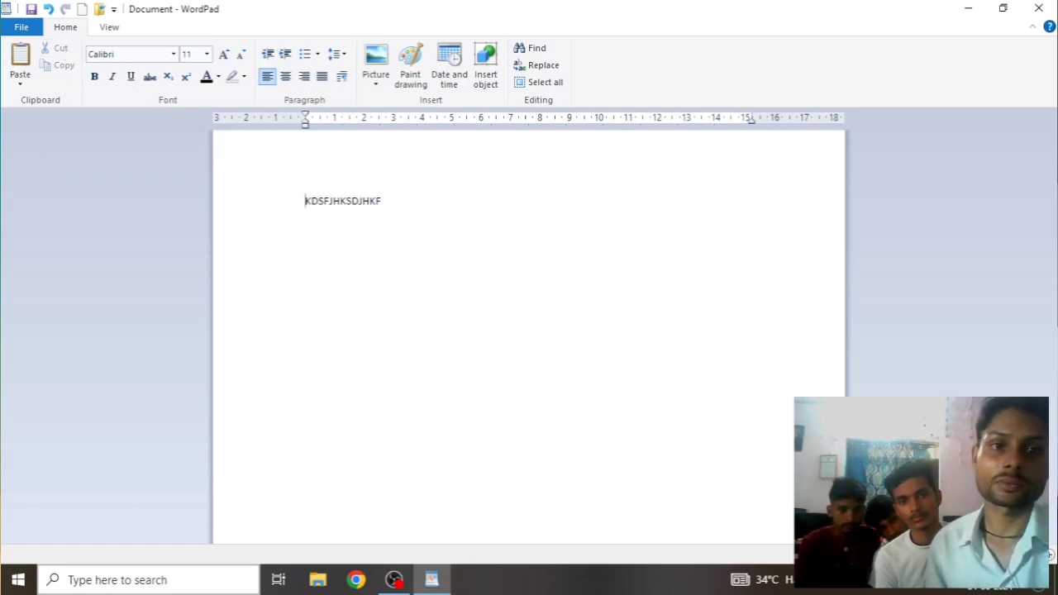
{"action": "left_click", "coordinate": [315, 196]}
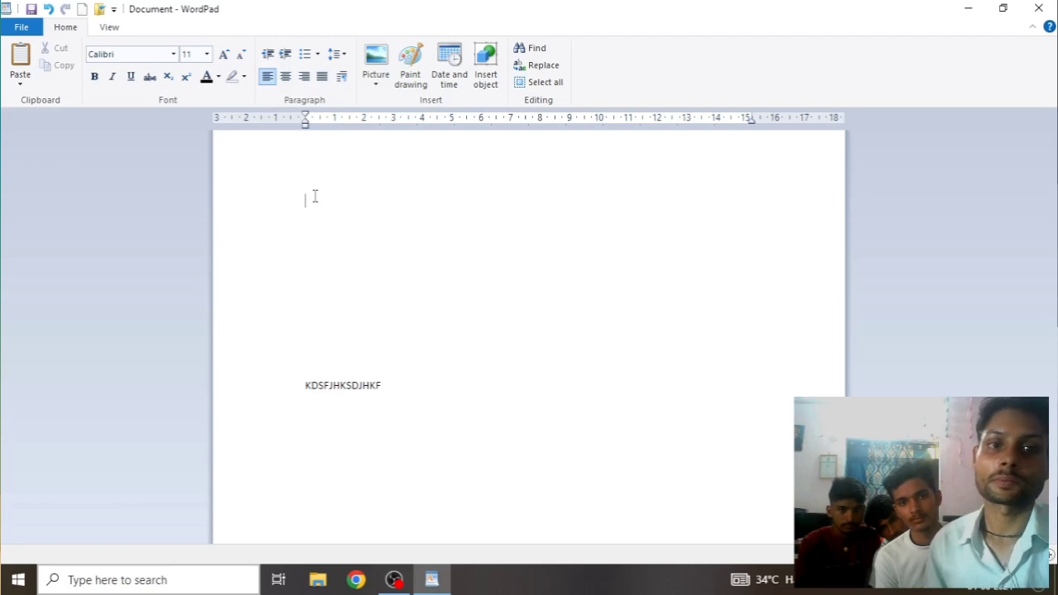
{"action": "left_click", "coordinate": [24, 65]}
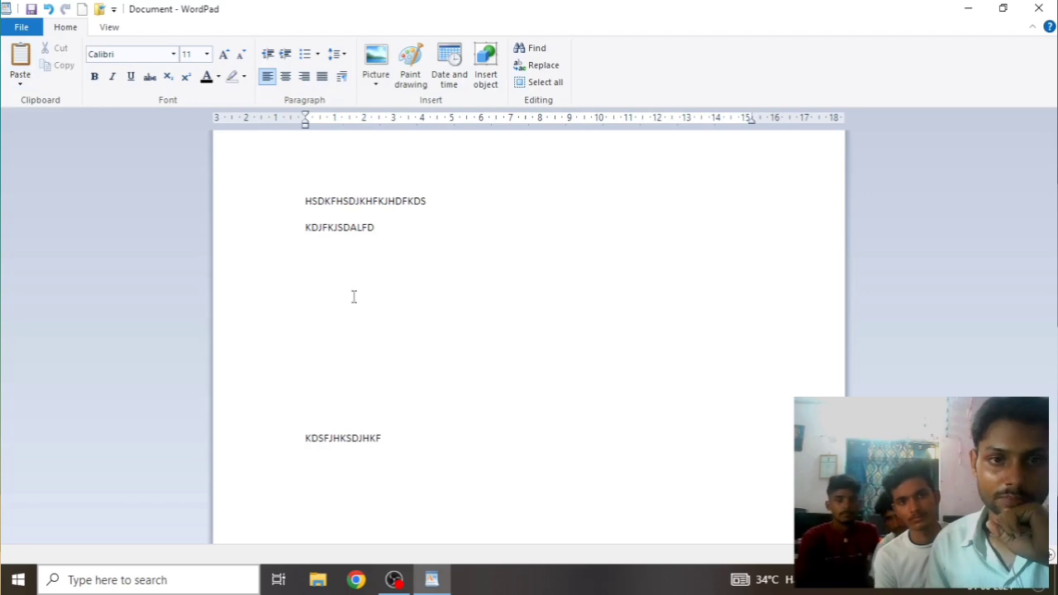
Copy KDJFKJSDALFD, paste it on the line below, then show the Paste options
{"action": "left_click_drag", "start_coordinate": [406, 228], "coordinate": [138, 234]}
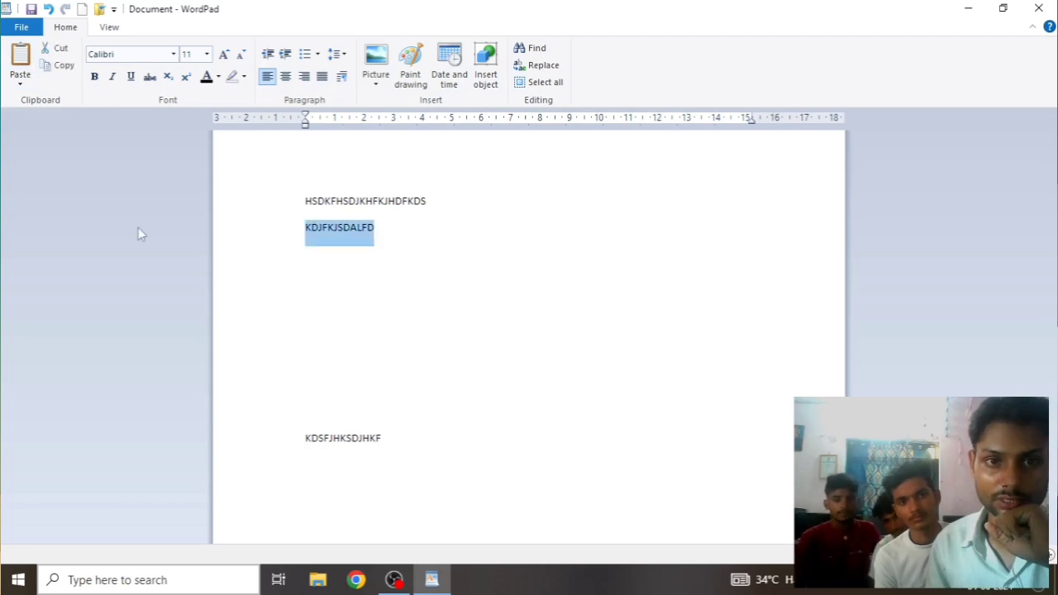
{"action": "left_click", "coordinate": [64, 67]}
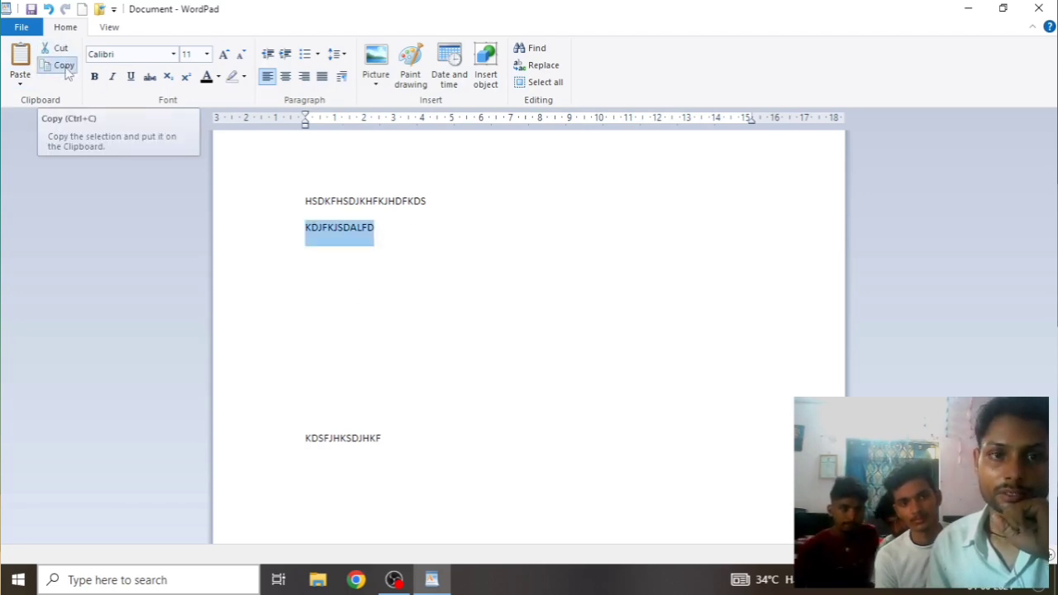
{"action": "left_click", "coordinate": [447, 258]}
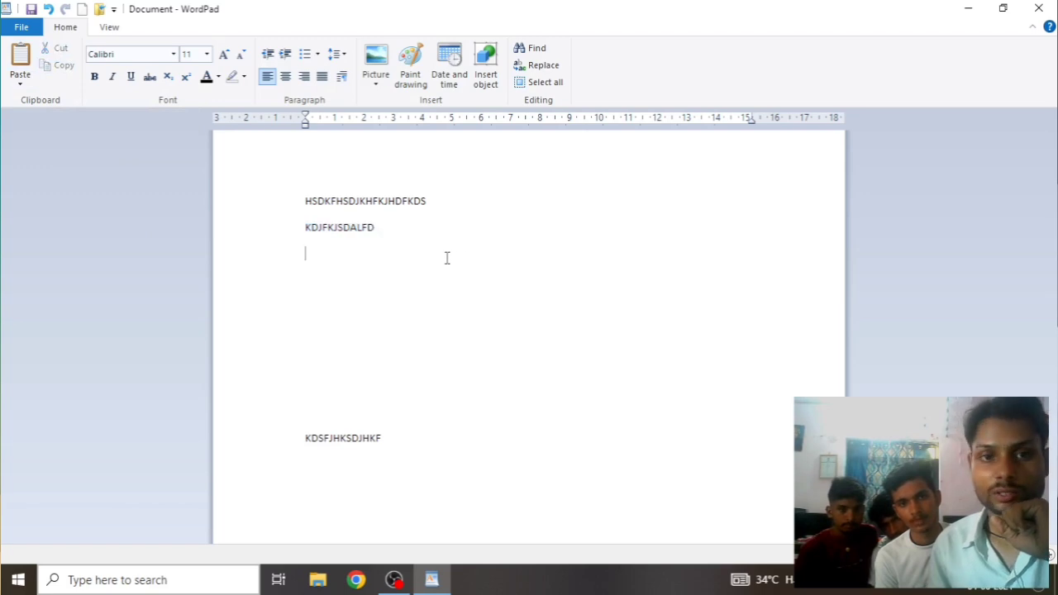
{"action": "left_click", "coordinate": [18, 70]}
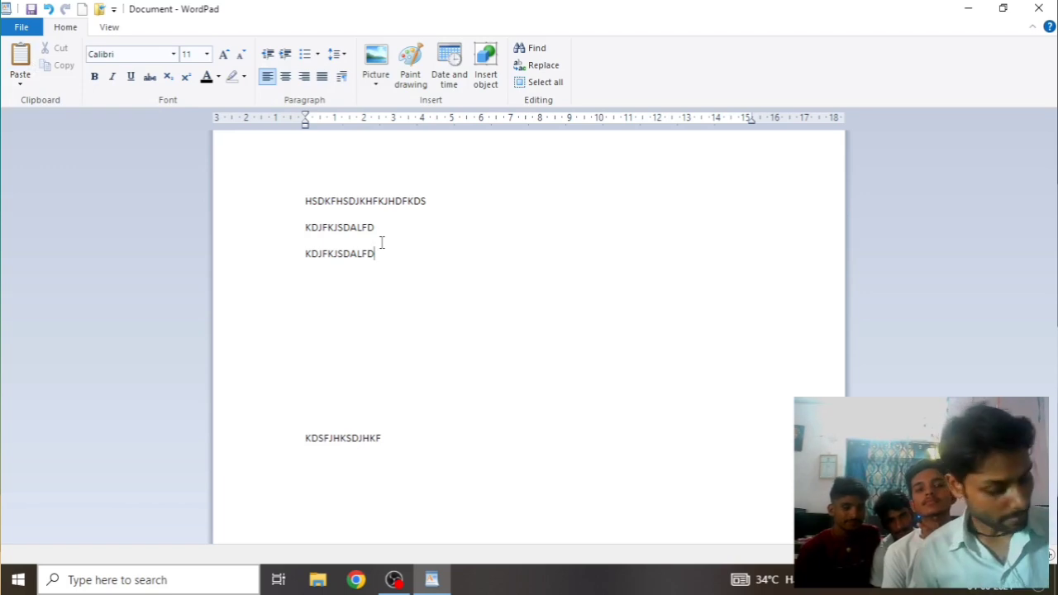
{"action": "left_click", "coordinate": [256, 263]}
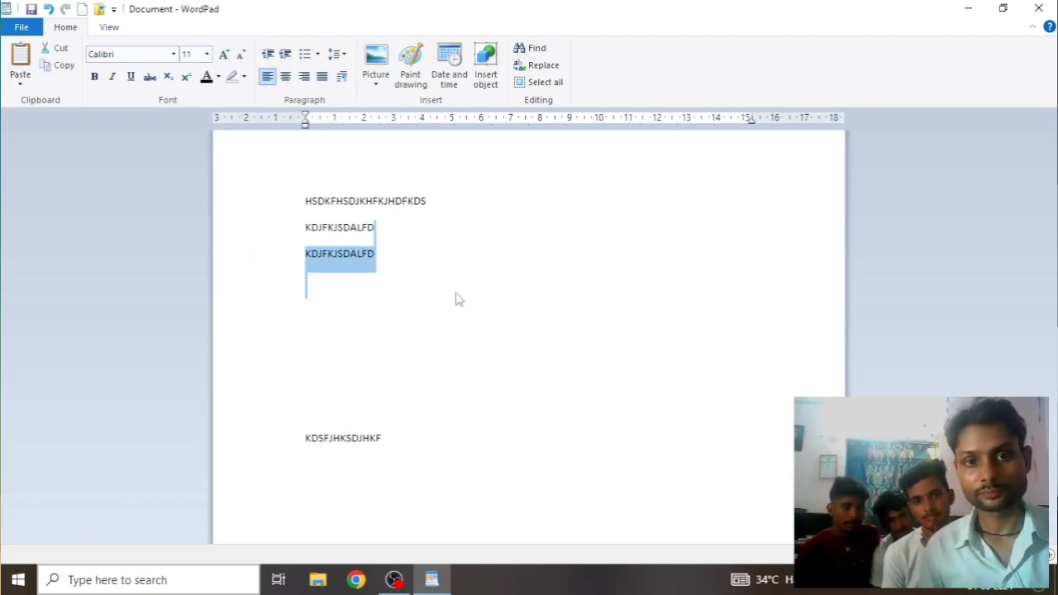
{"action": "left_click", "coordinate": [20, 80]}
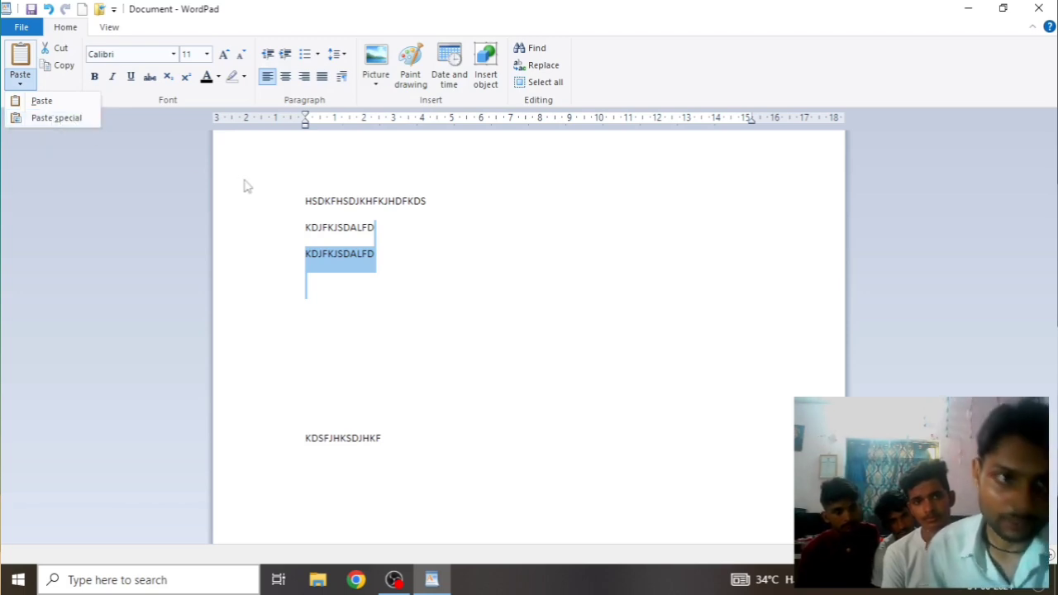
Paste KDJFKJSDALFD repeatedly so line 2 holds four copies, then bring up Paste Special
{"action": "left_click", "coordinate": [43, 102]}
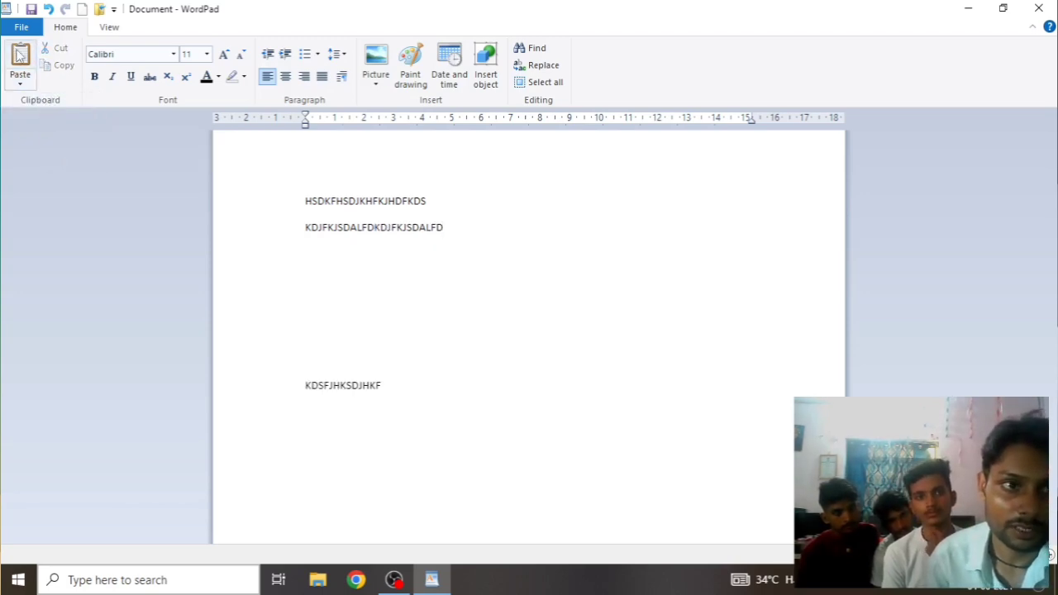
{"action": "left_click", "coordinate": [20, 55]}
{"action": "left_click", "coordinate": [23, 79]}
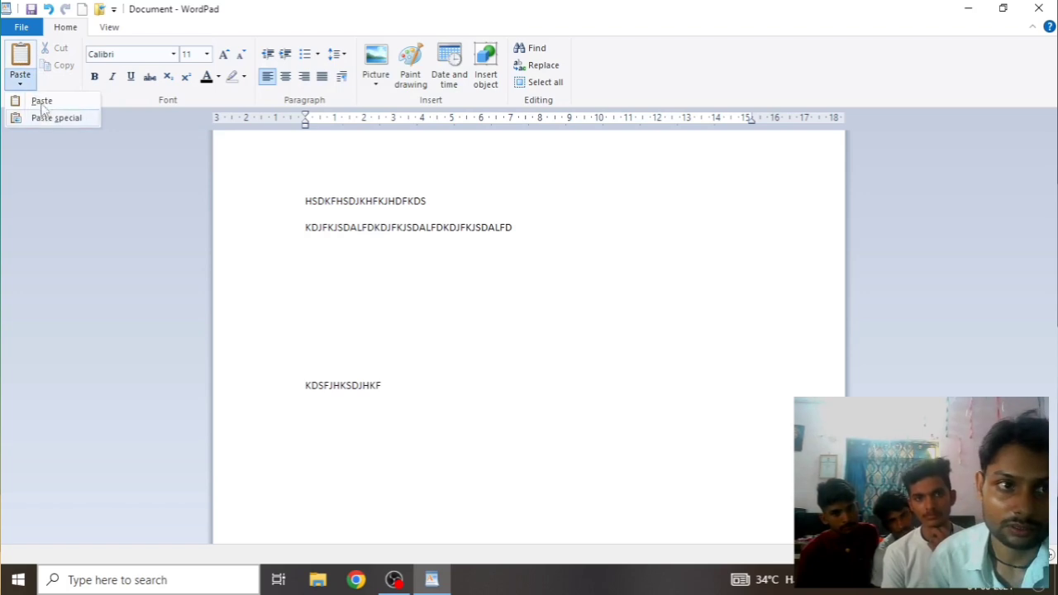
{"action": "left_click", "coordinate": [43, 102]}
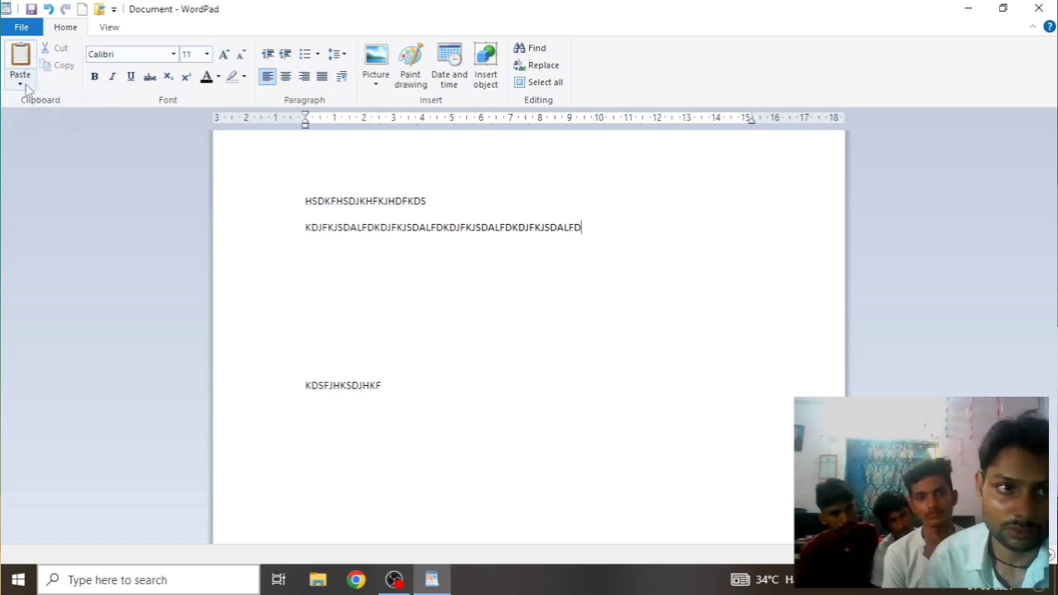
{"action": "left_click", "coordinate": [22, 80]}
{"action": "left_click", "coordinate": [50, 119]}
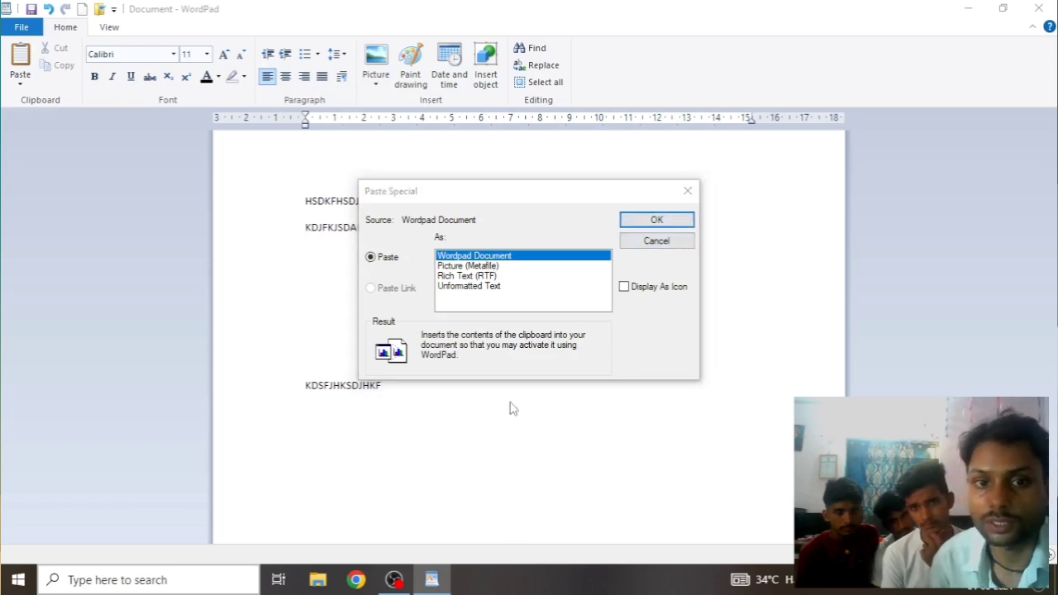
Add blank lines below line 2 and embed KDJFKJSDALFD there as a WordPad Document object
{"action": "left_click", "coordinate": [656, 241]}
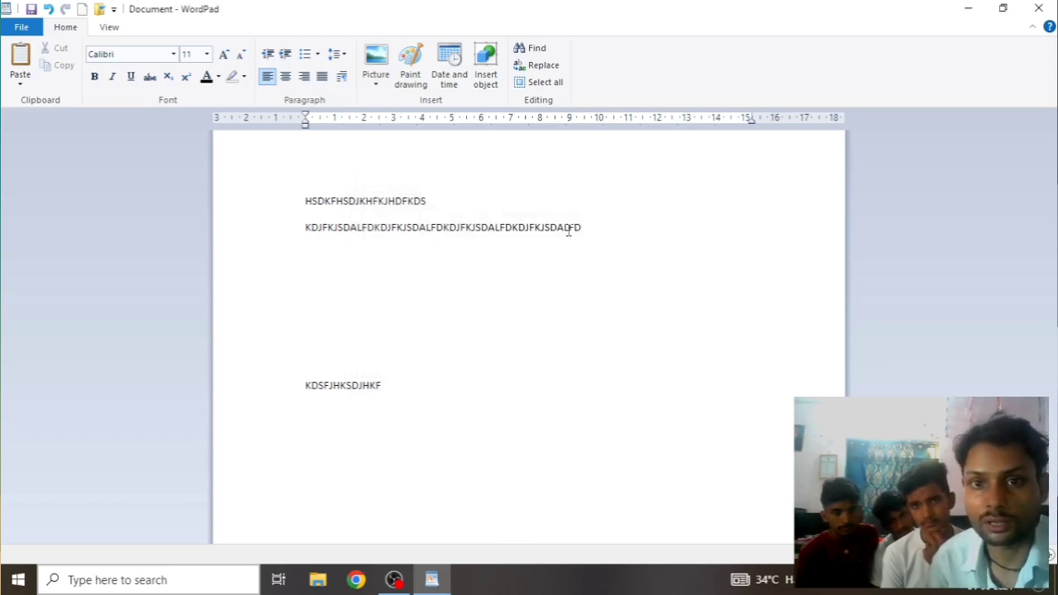
{"action": "key", "text": "Return"}
{"action": "key", "text": "Return"}
{"action": "key", "text": "Return"}
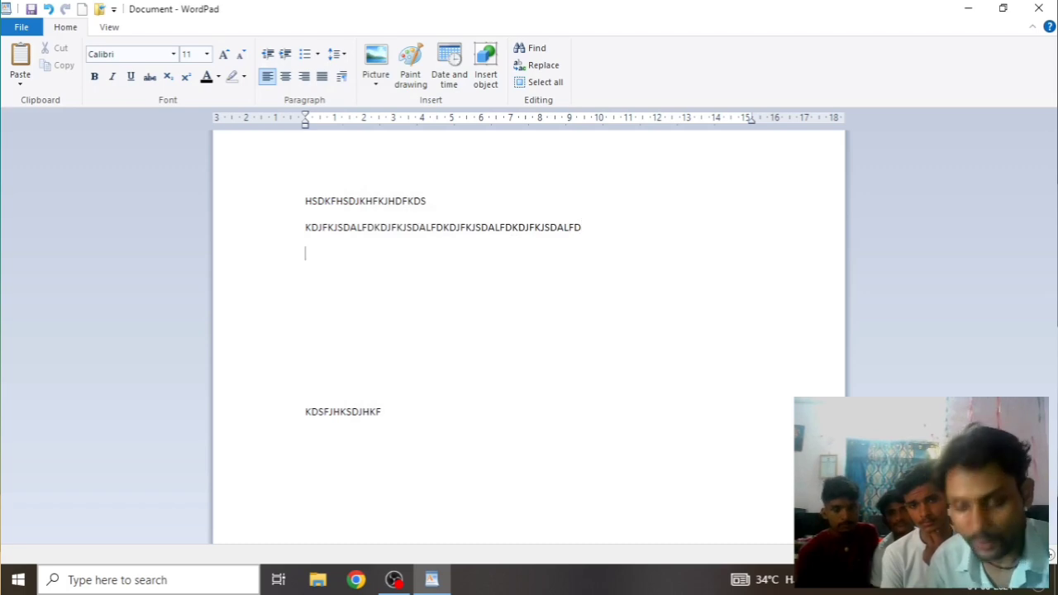
{"action": "left_click", "coordinate": [20, 79]}
{"action": "left_click", "coordinate": [59, 118]}
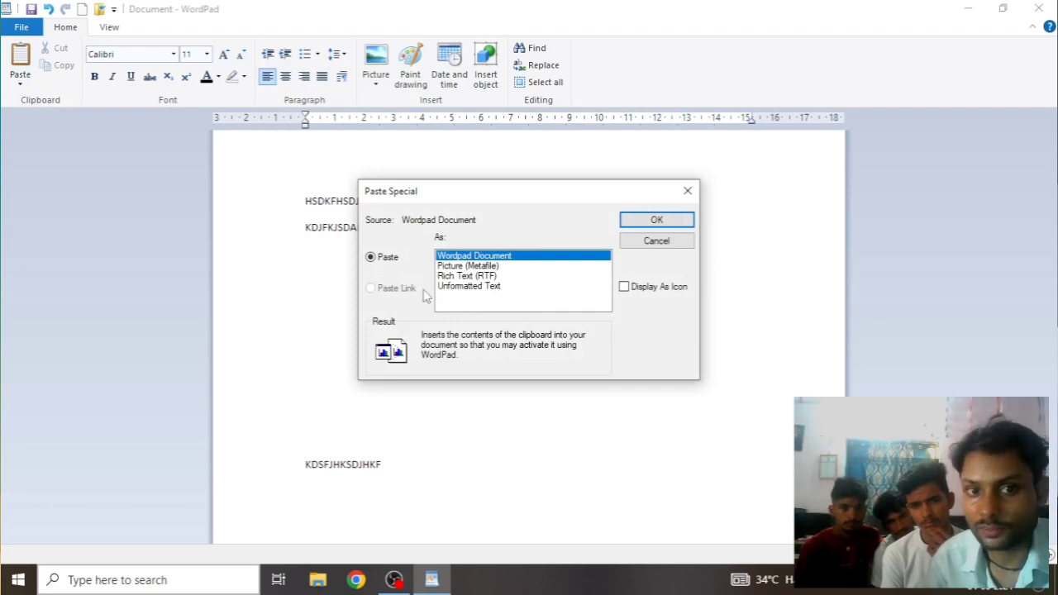
{"action": "left_click", "coordinate": [657, 221]}
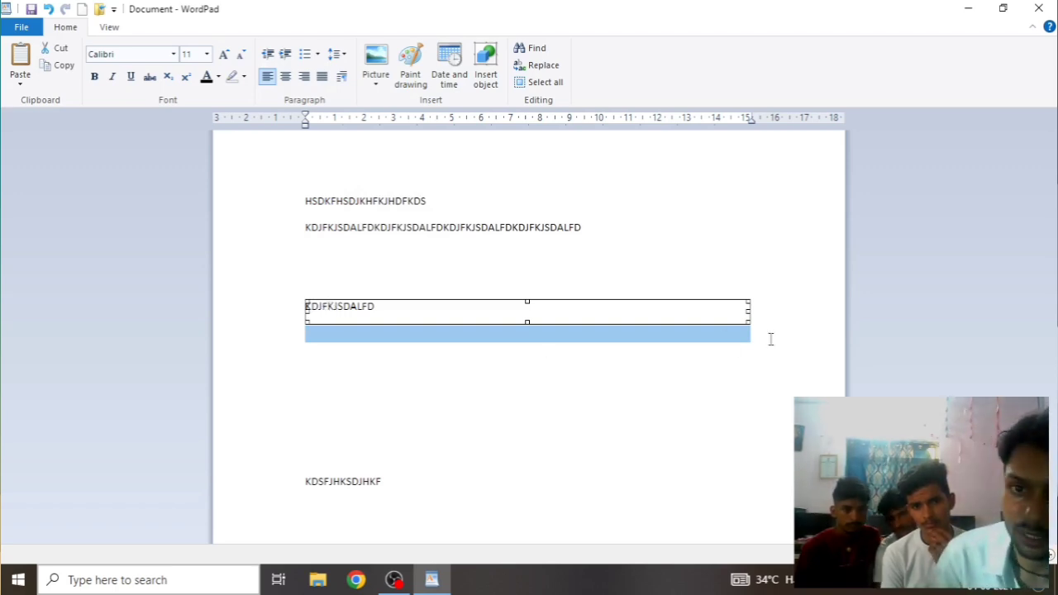
Resize the embedded object several times, then undo it back to plain KDJFKJSDALFD text
{"action": "left_click_drag", "start_coordinate": [747, 312], "coordinate": [446, 387]}
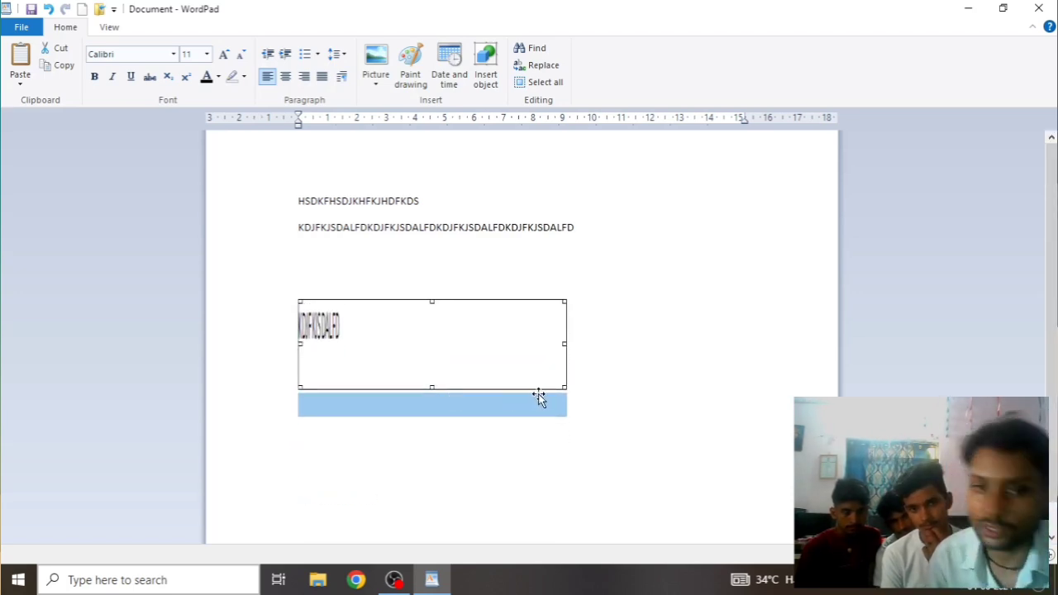
{"action": "left_click_drag", "start_coordinate": [563, 387], "coordinate": [536, 363]}
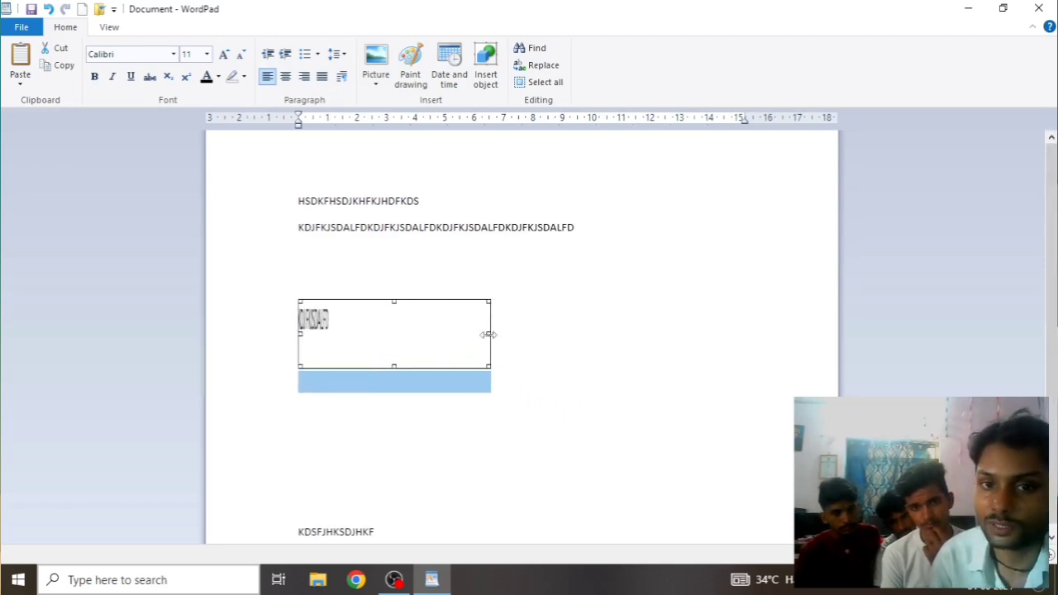
{"action": "left_click_drag", "start_coordinate": [488, 334], "coordinate": [638, 333]}
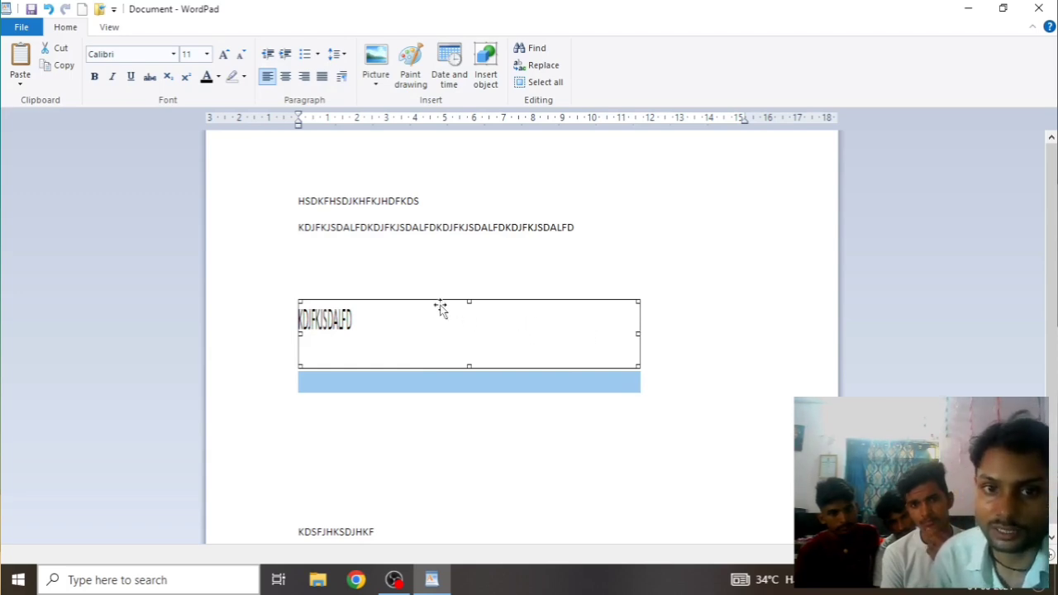
{"action": "key", "text": "ctrl+z"}
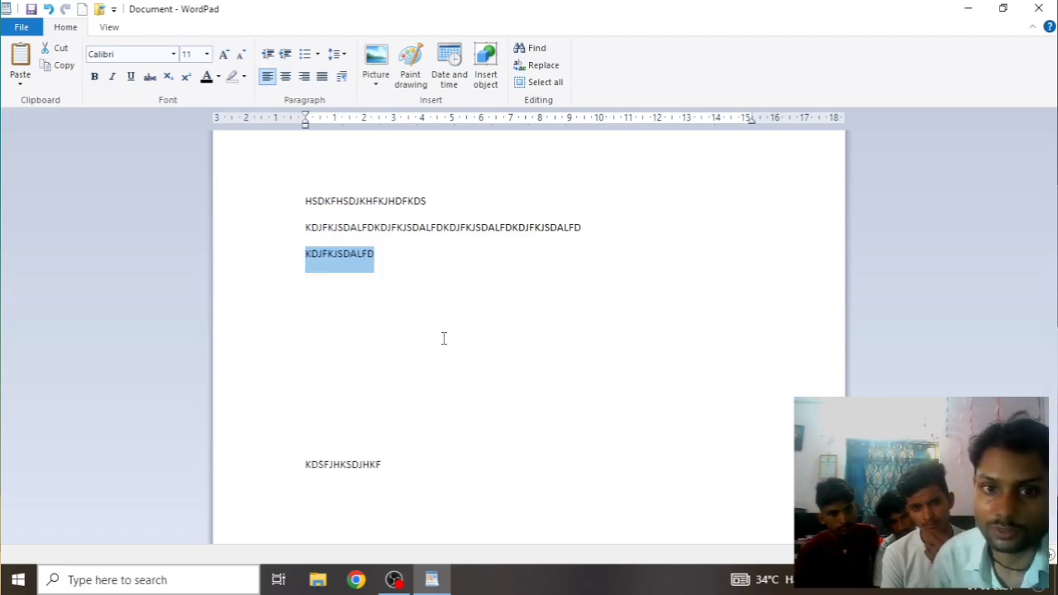
Paste the clipboard on the empty line as a WordPad Document displayed as an icon
{"action": "left_click", "coordinate": [394, 293]}
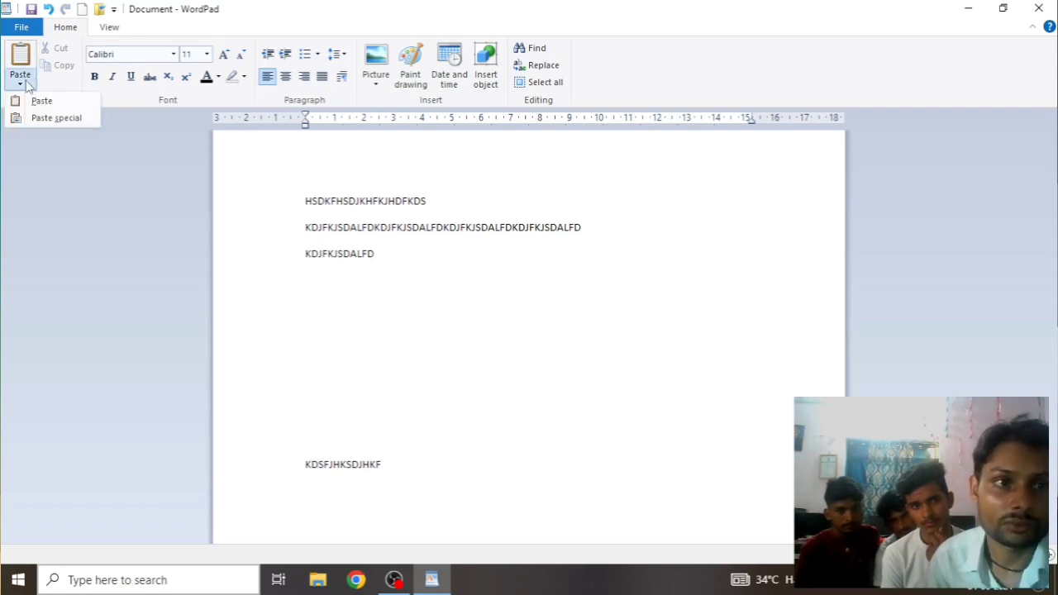
{"action": "left_click", "coordinate": [52, 116]}
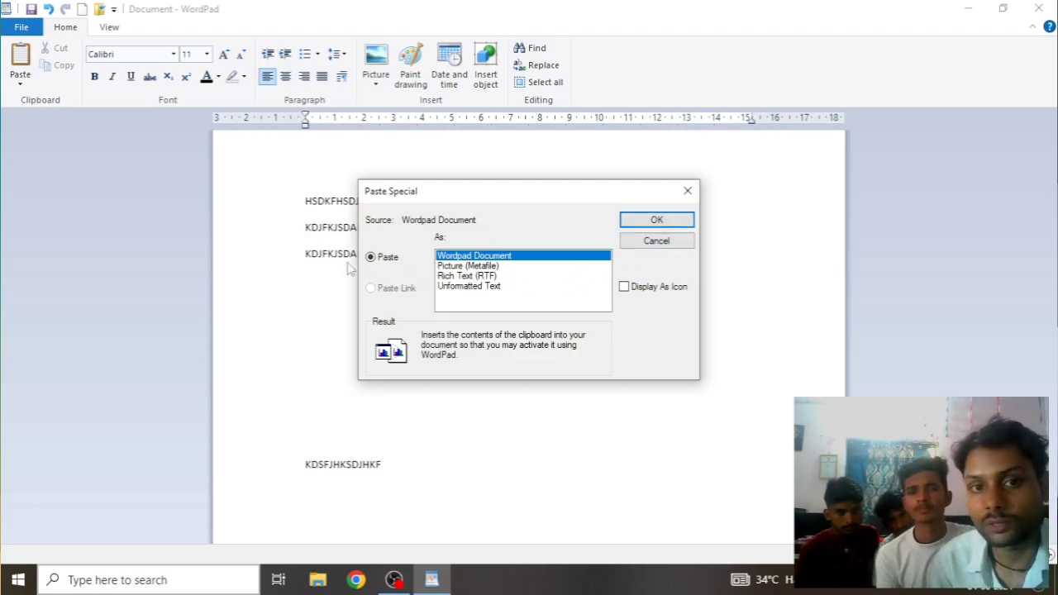
{"action": "left_click", "coordinate": [626, 291]}
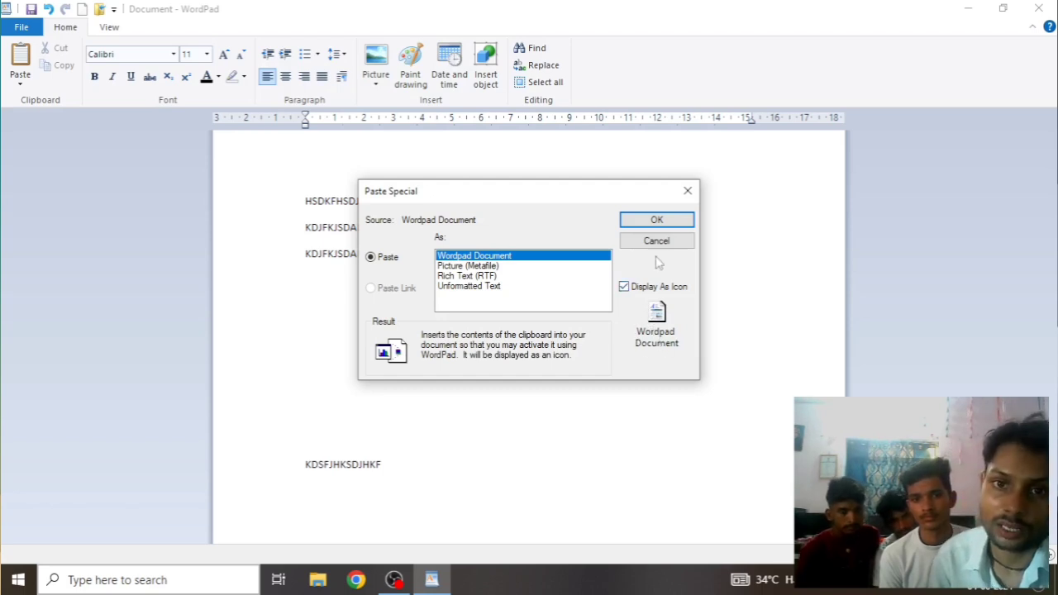
{"action": "left_click", "coordinate": [654, 219]}
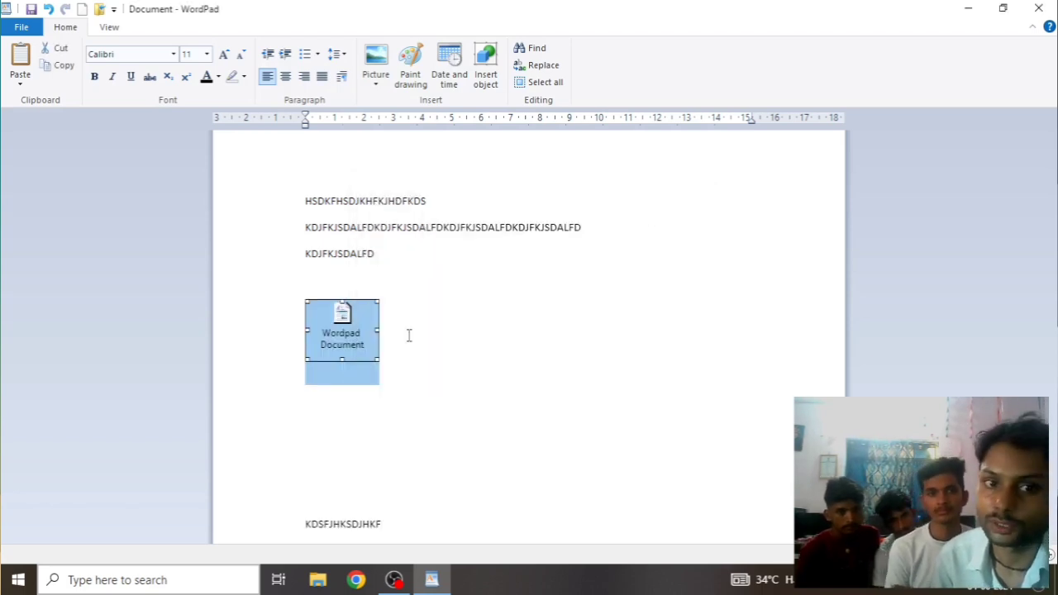
Open the WordPad Document icon object twice to view its contents, closing it each time
{"action": "left_click", "coordinate": [377, 367]}
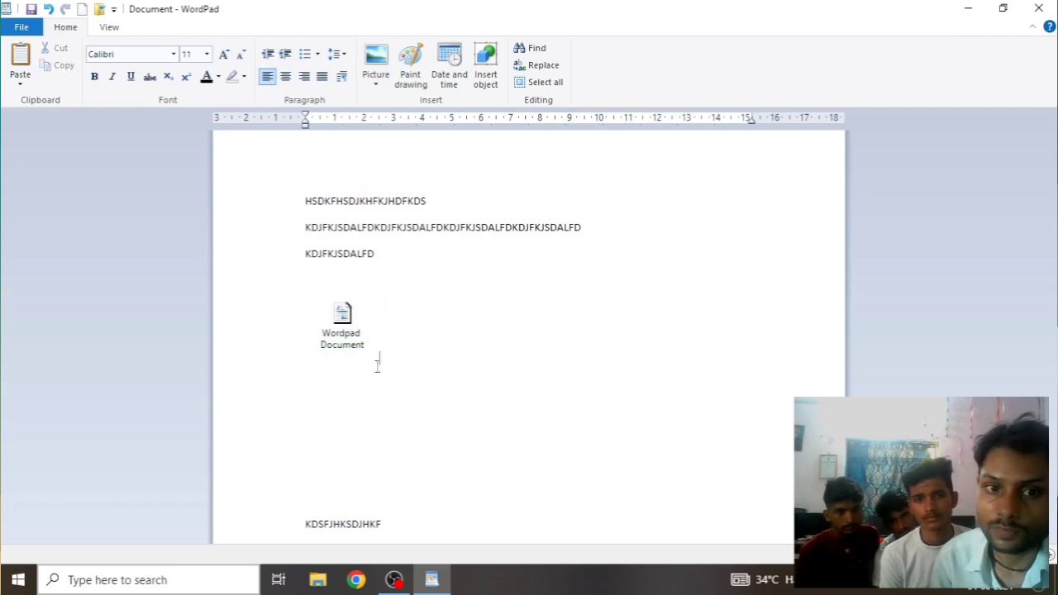
{"action": "left_click", "coordinate": [351, 336]}
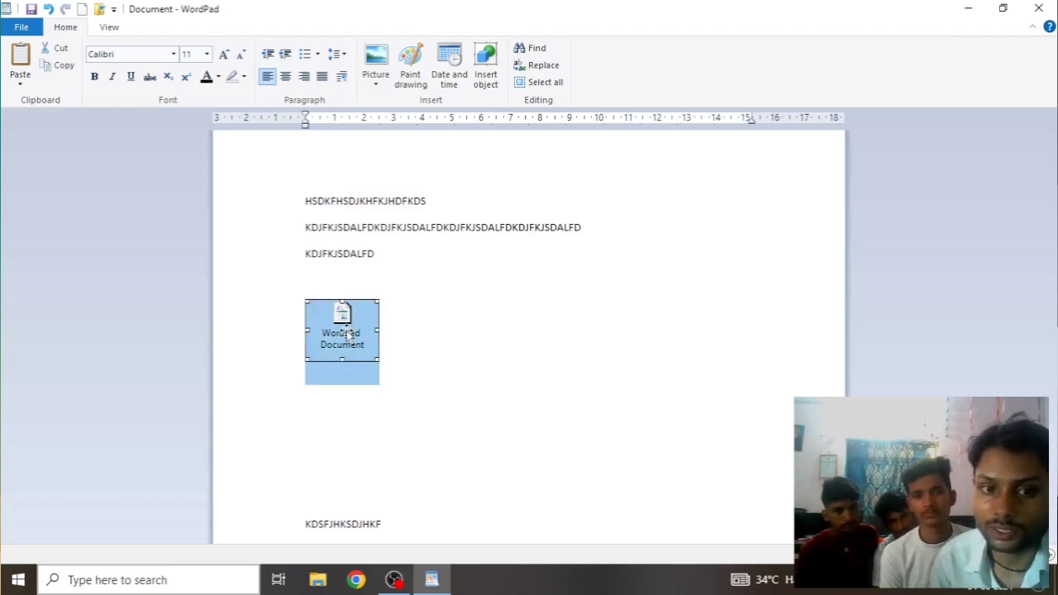
{"action": "left_click", "coordinate": [515, 396]}
{"action": "double_click", "coordinate": [350, 336]}
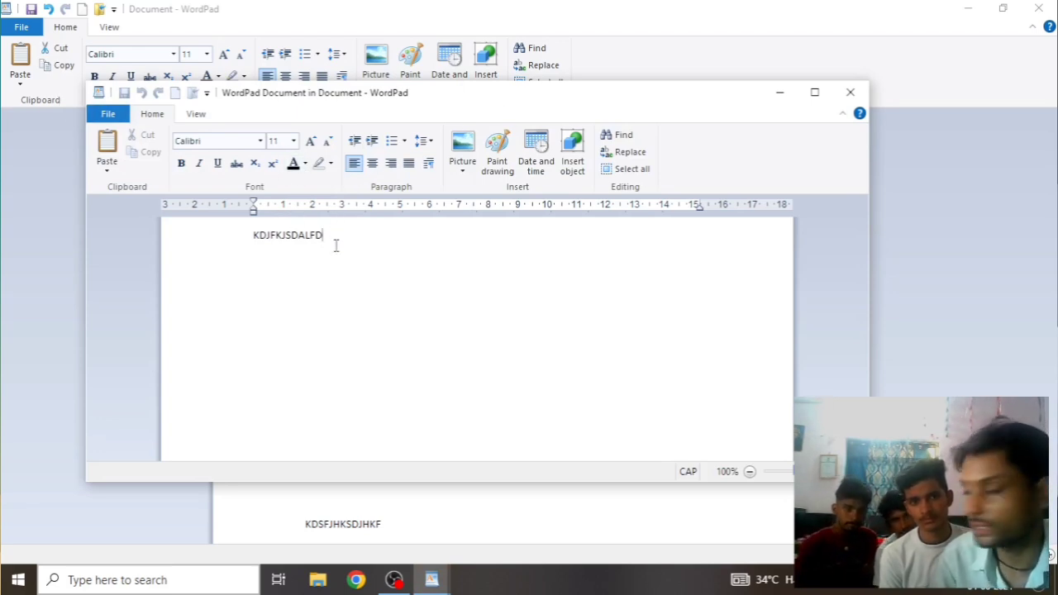
{"action": "left_click", "coordinate": [850, 91]}
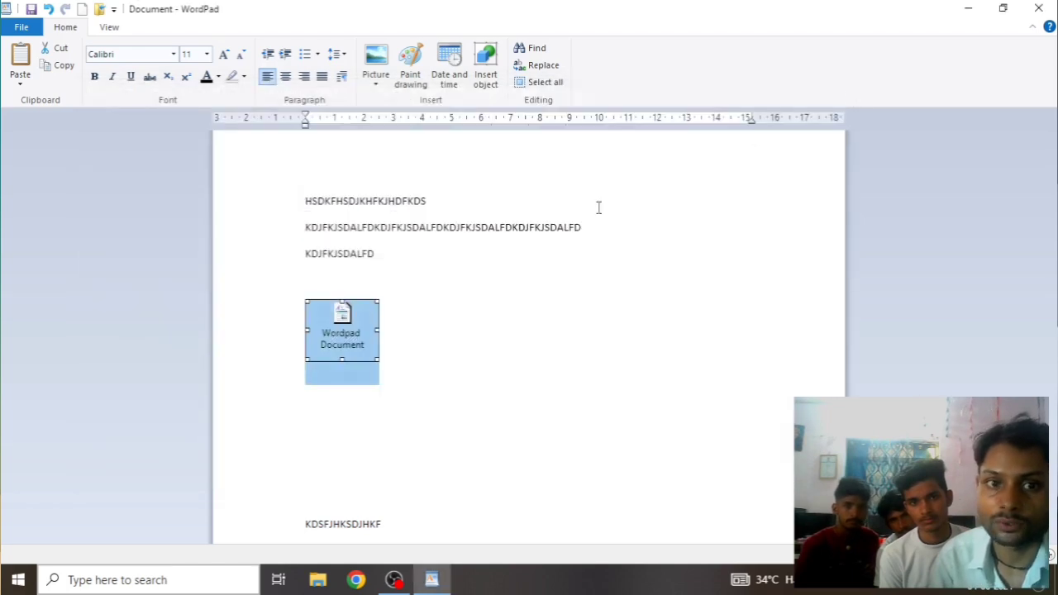
{"action": "double_click", "coordinate": [337, 339]}
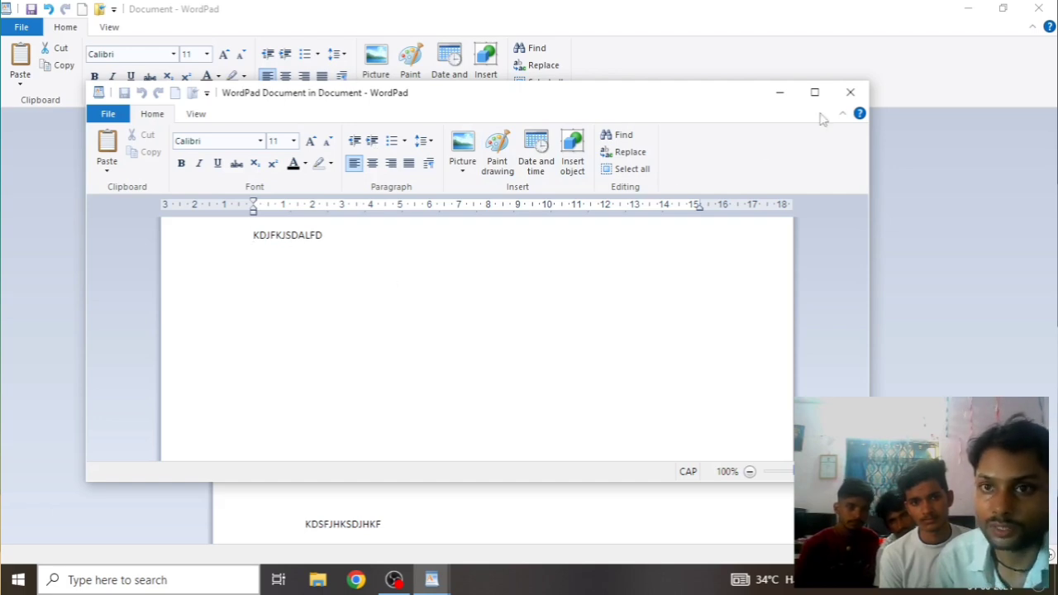
{"action": "left_click", "coordinate": [852, 92]}
Select the WordPad Document icon object and delete it
{"action": "left_click", "coordinate": [500, 392]}
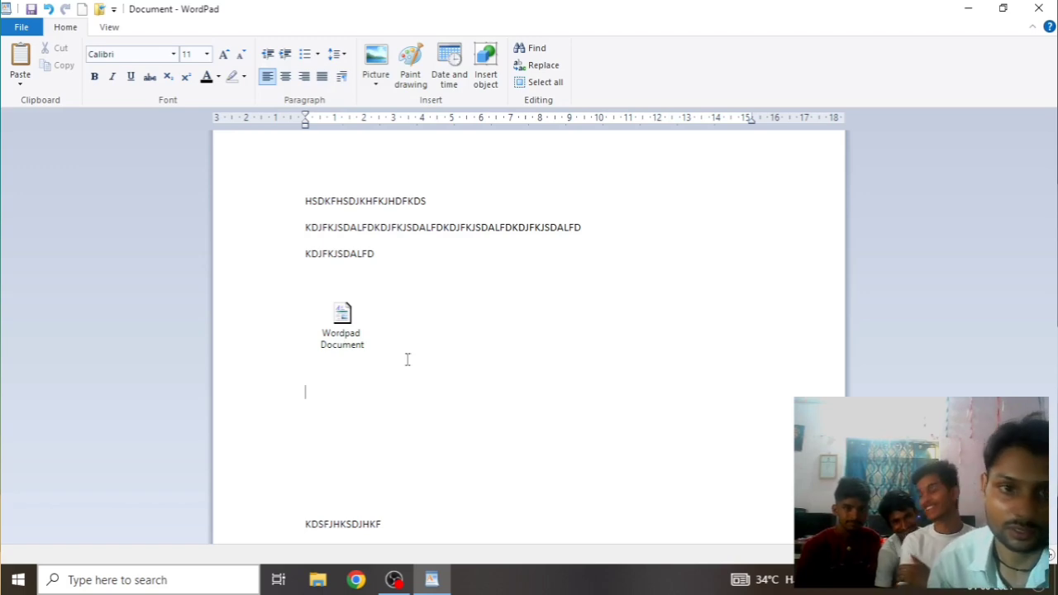
{"action": "left_click", "coordinate": [364, 334]}
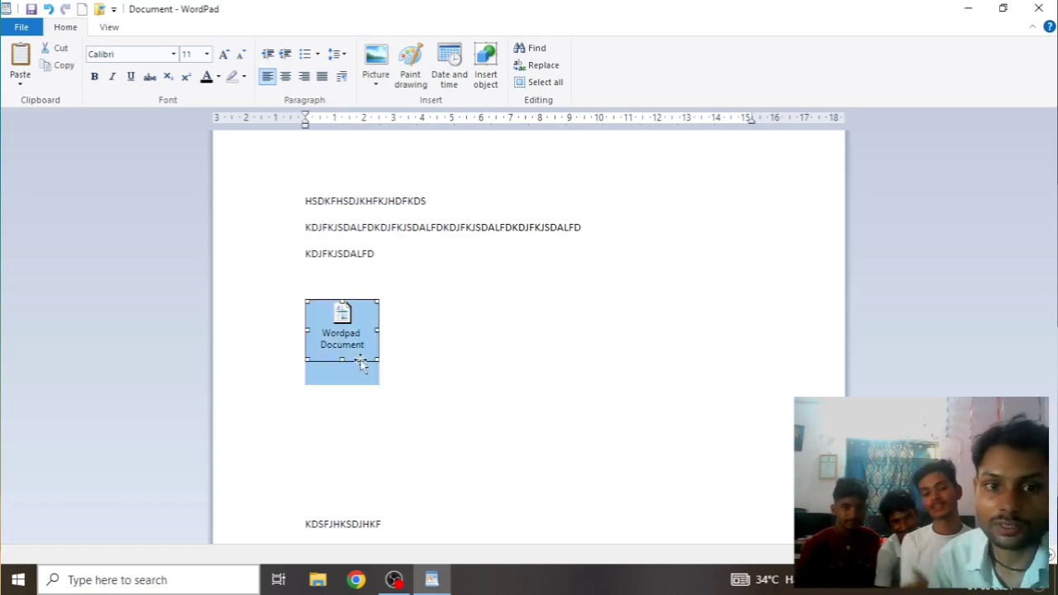
{"action": "key", "text": "Delete"}
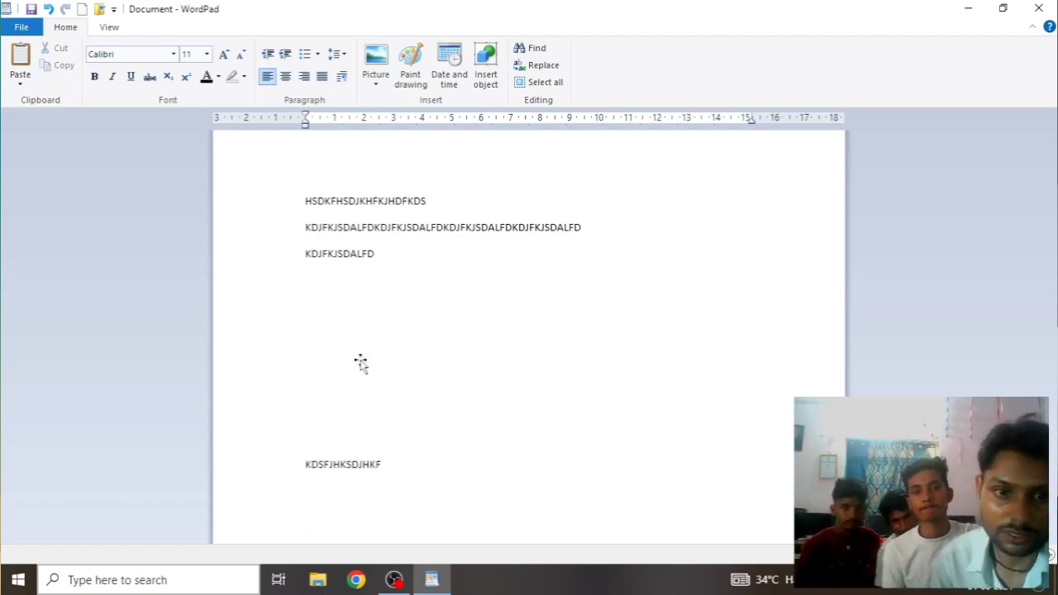
Paste KDJFKJSDALFD below the third line as a Picture (Metafile) object
{"action": "left_click", "coordinate": [20, 78]}
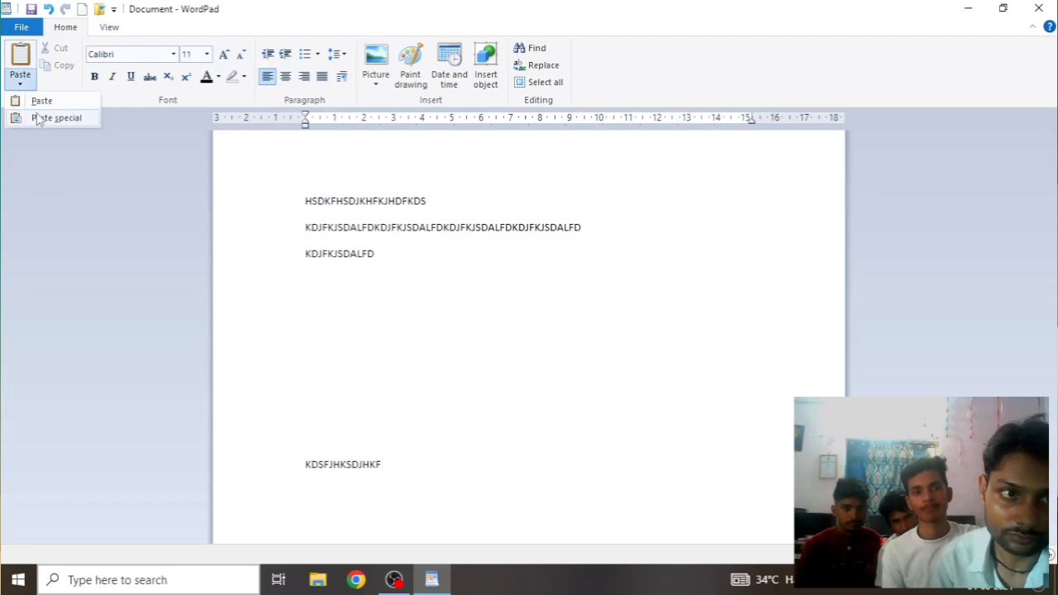
{"action": "left_click", "coordinate": [39, 118]}
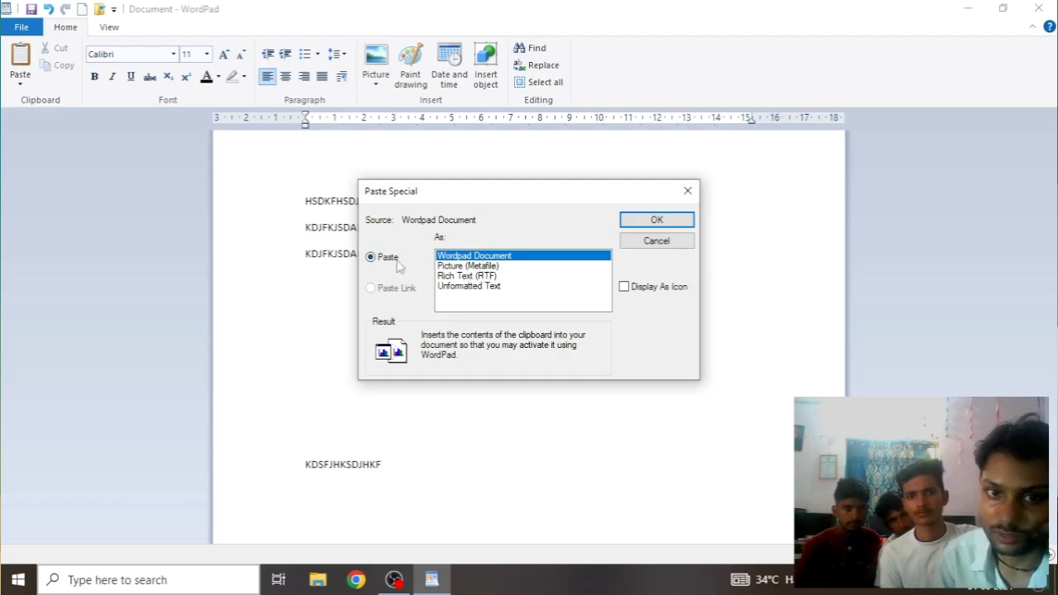
{"action": "left_click", "coordinate": [473, 266]}
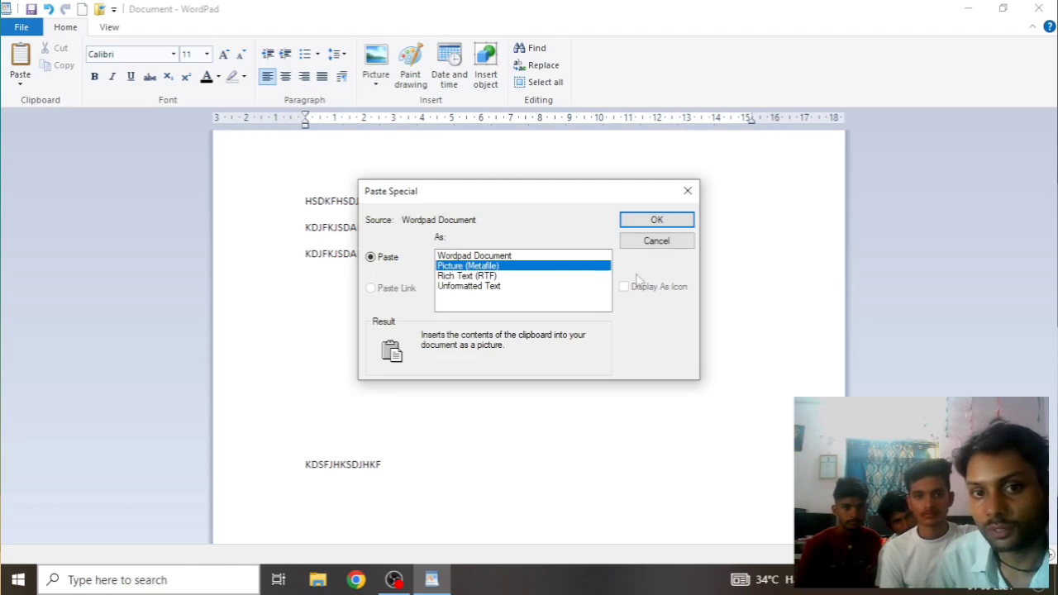
{"action": "left_click", "coordinate": [655, 220]}
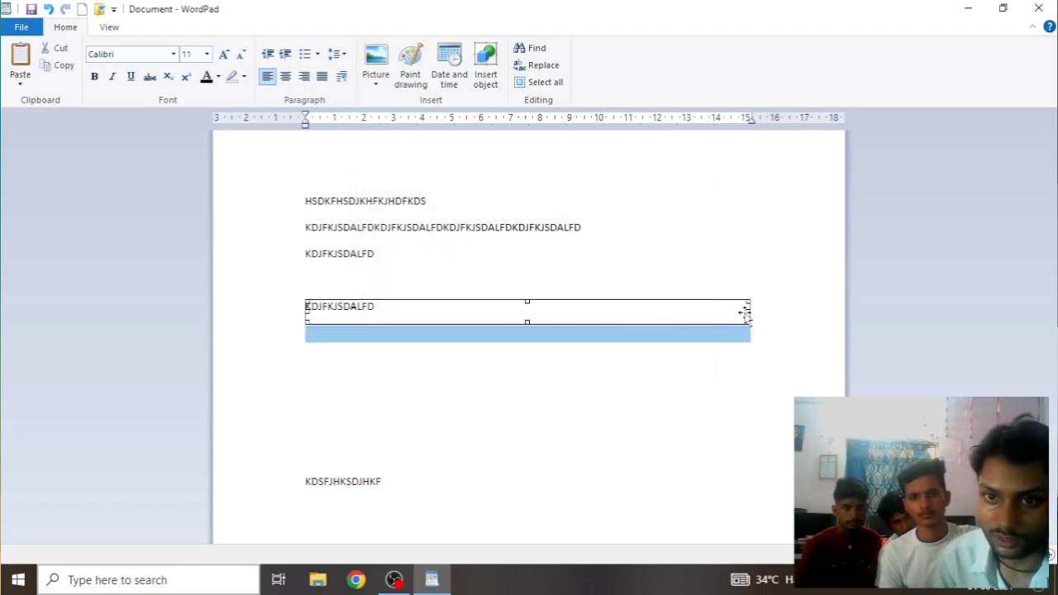
Resize the KDJFKJSDALFD picture object to about half its width
{"action": "left_click_drag", "start_coordinate": [747, 312], "coordinate": [808, 342]}
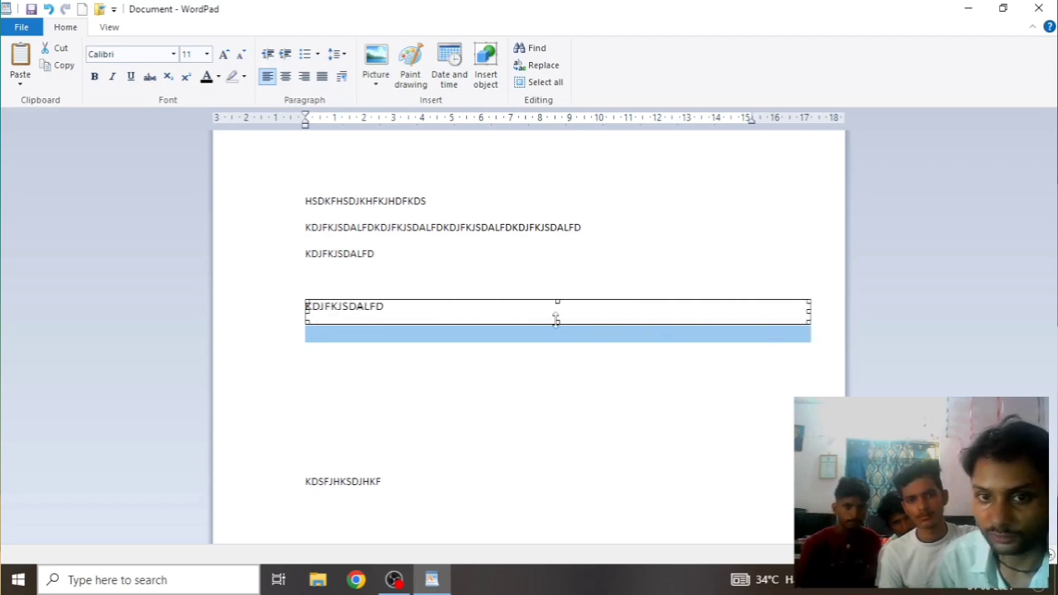
{"action": "left_click_drag", "start_coordinate": [559, 325], "coordinate": [547, 381]}
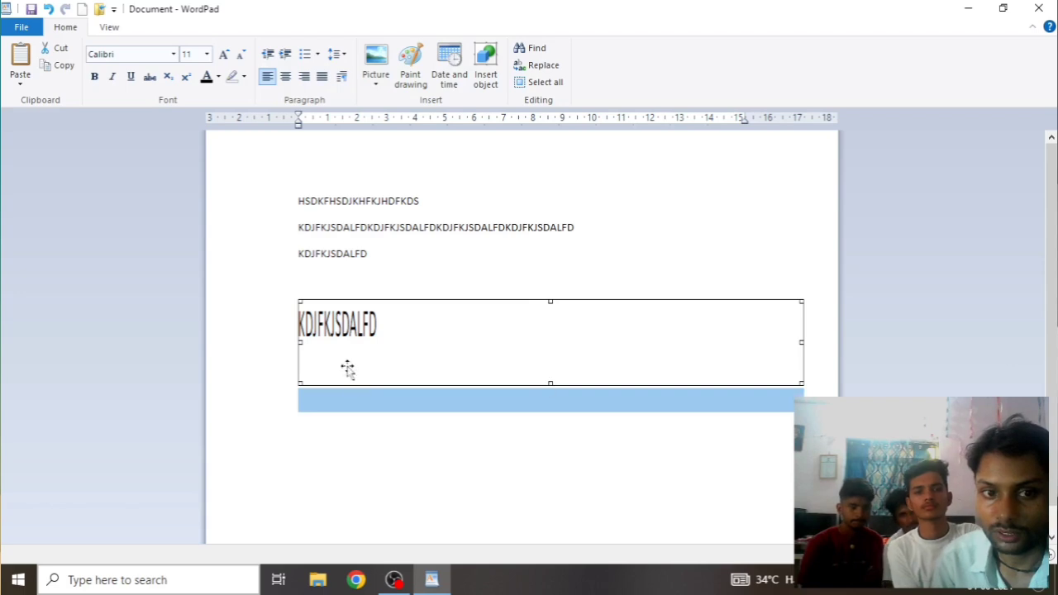
{"action": "left_click_drag", "start_coordinate": [550, 302], "coordinate": [542, 272]}
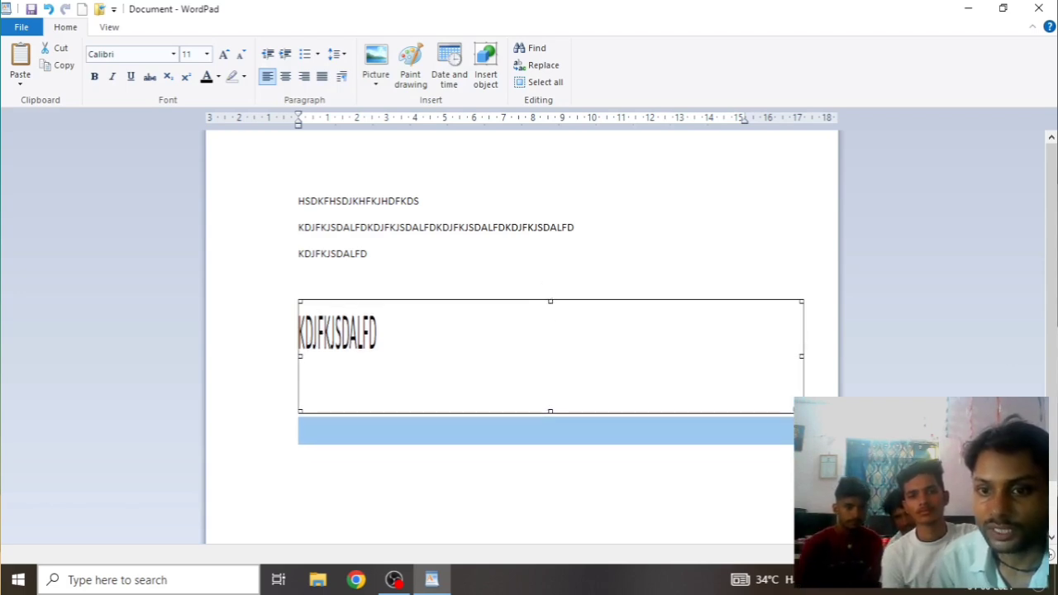
{"action": "left_click_drag", "start_coordinate": [800, 411], "coordinate": [392, 373]}
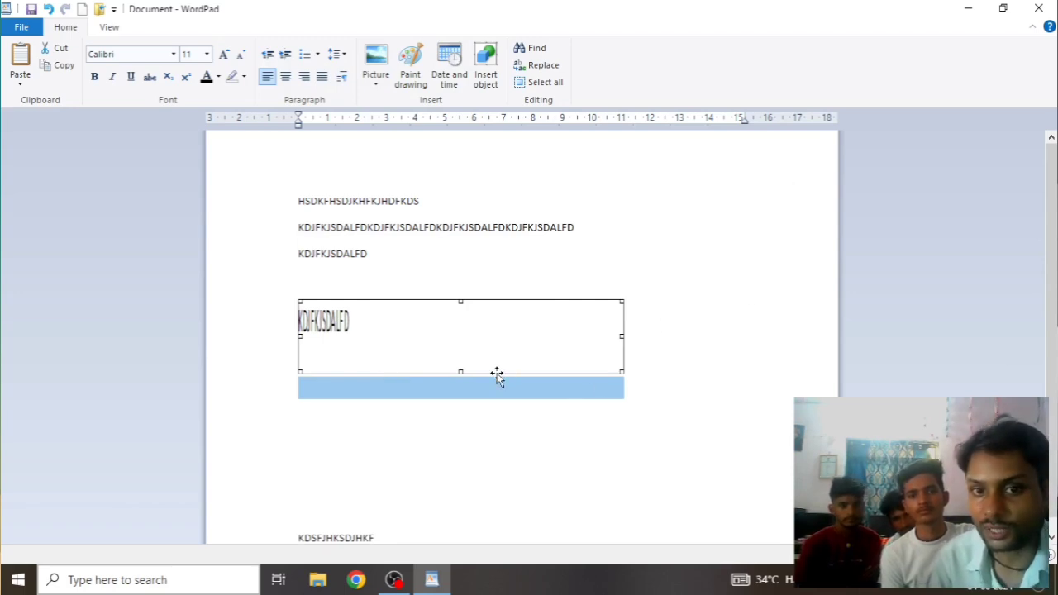
{"action": "left_click_drag", "start_coordinate": [497, 375], "coordinate": [640, 503]}
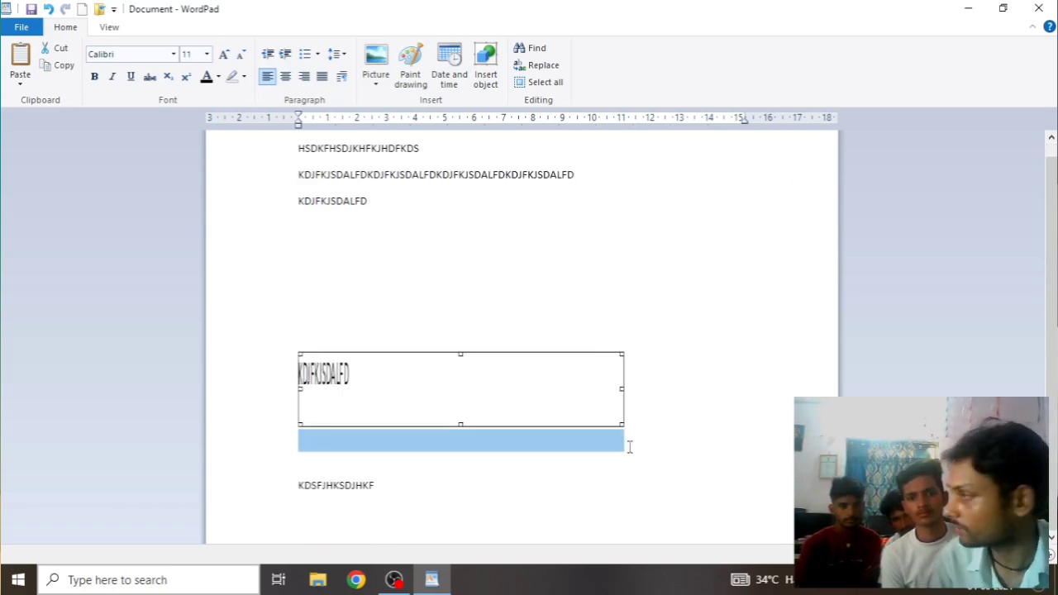
{"action": "scroll", "coordinate": [681, 418], "scroll_direction": "up", "scroll_amount": 2}
{"action": "scroll", "coordinate": [681, 419], "scroll_direction": "down", "scroll_amount": 1}
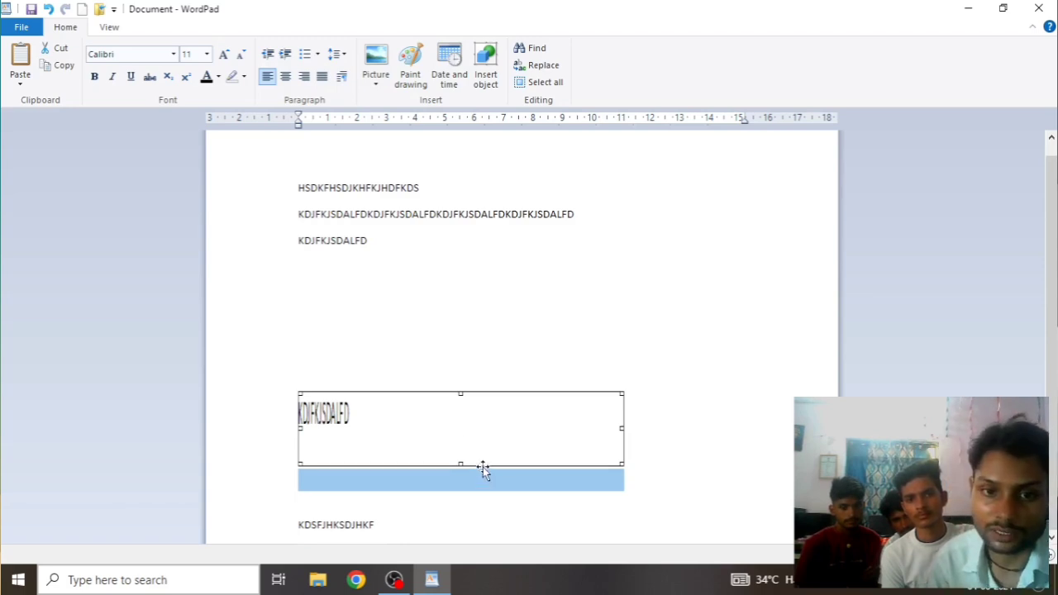
{"action": "scroll", "coordinate": [485, 496], "scroll_direction": "down", "scroll_amount": 1}
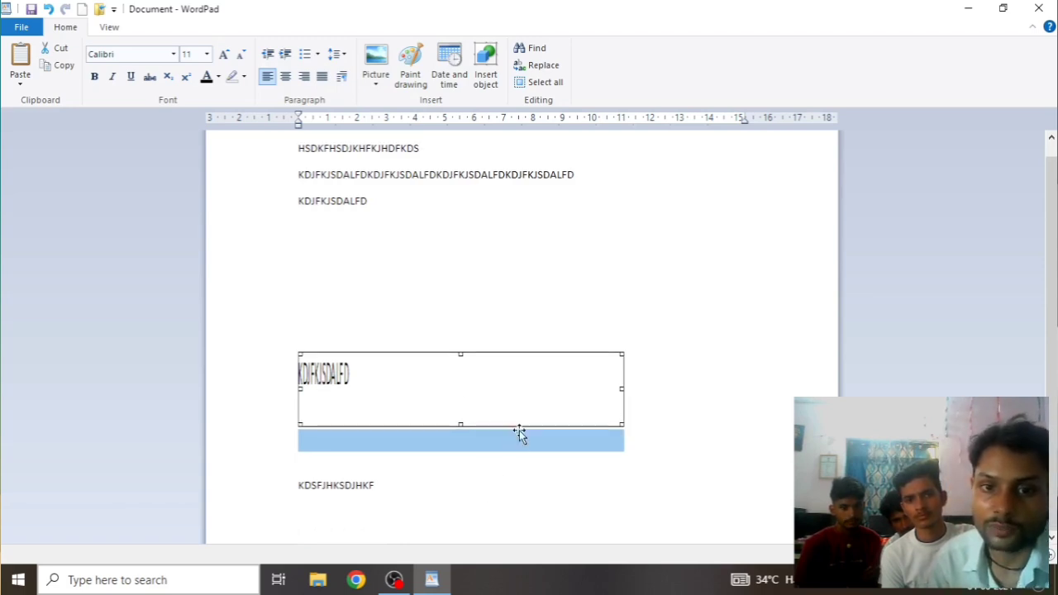
Drag the picture object around, settling it a few lines below the KDJFKJSDALFD line
{"action": "left_click", "coordinate": [518, 351]}
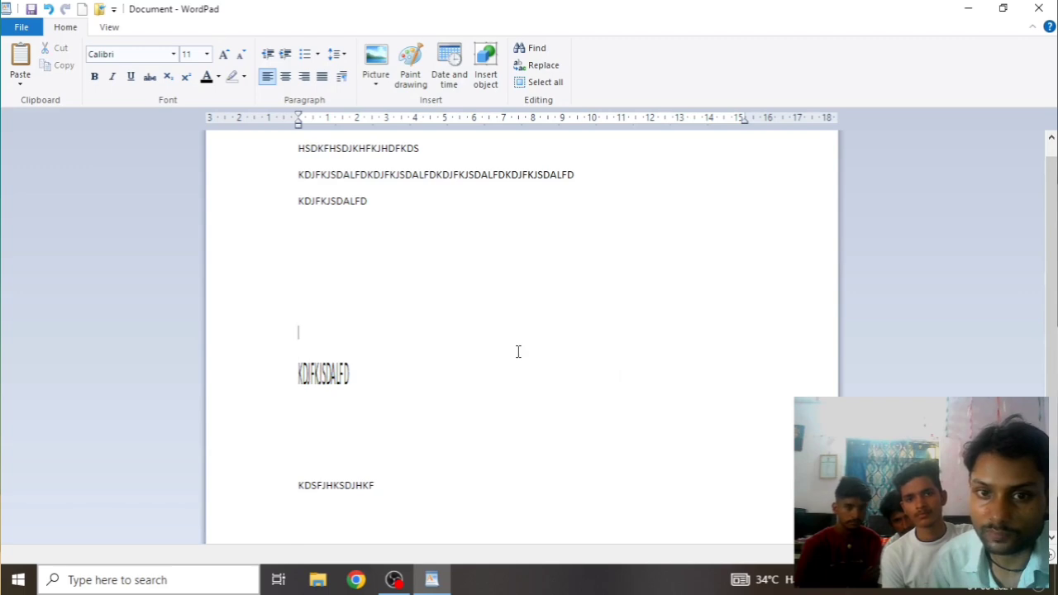
{"action": "left_click", "coordinate": [342, 396]}
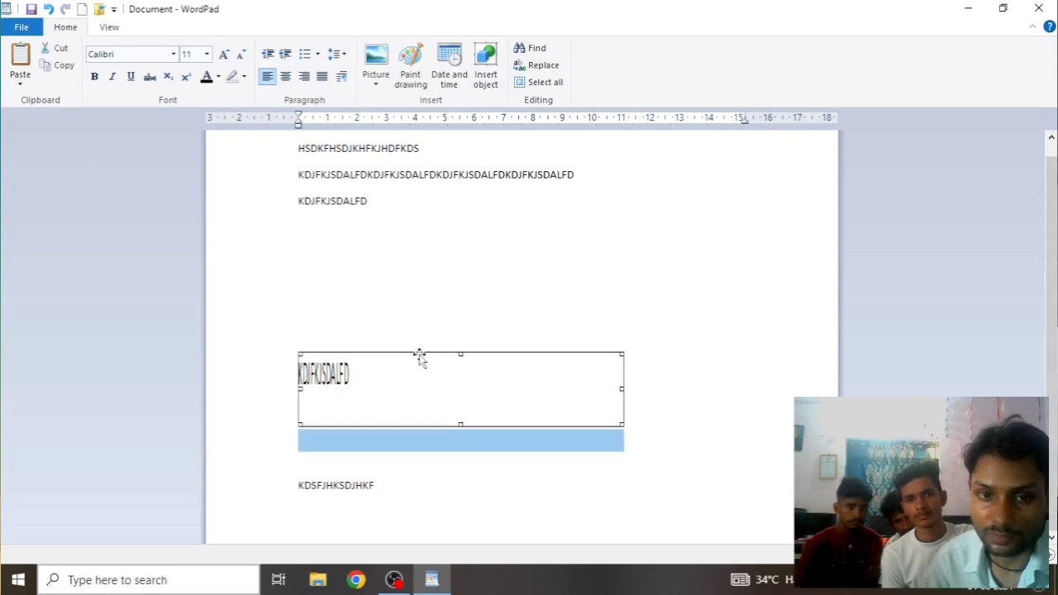
{"action": "left_click_drag", "start_coordinate": [420, 355], "coordinate": [821, 362]}
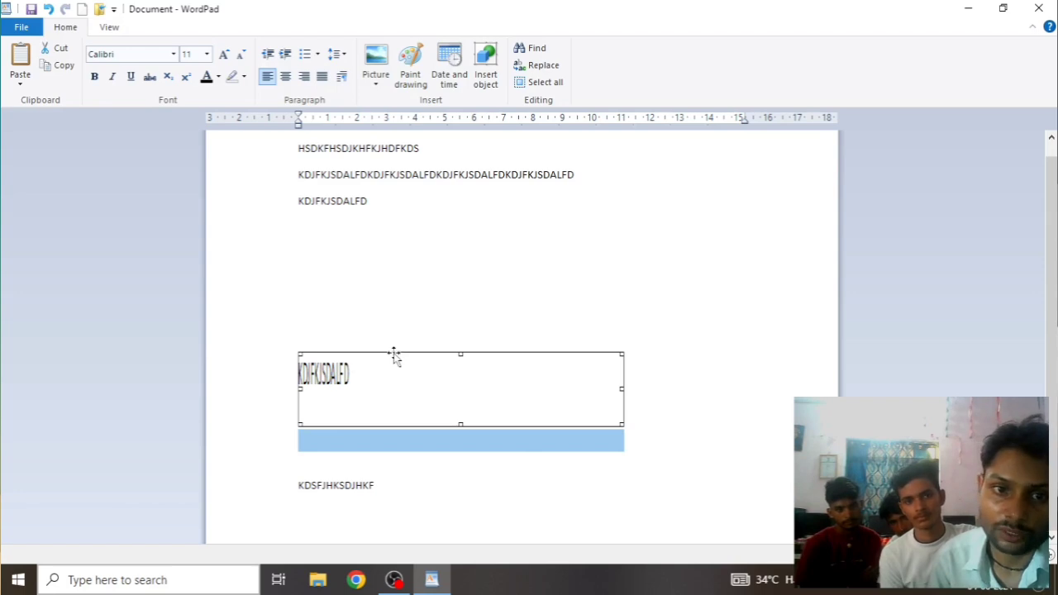
{"action": "left_click_drag", "start_coordinate": [394, 354], "coordinate": [526, 272]}
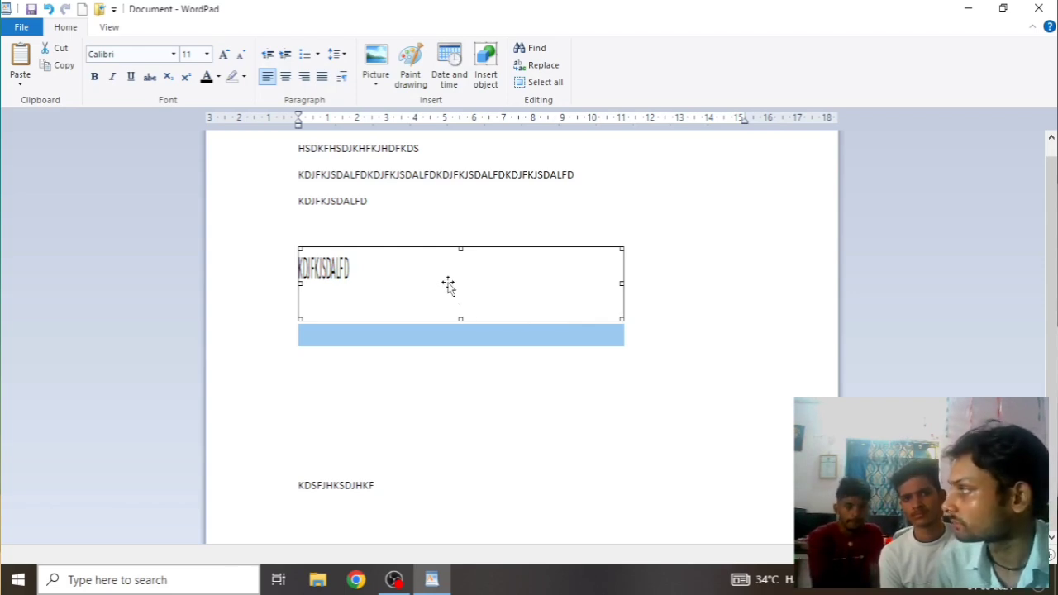
{"action": "left_click_drag", "start_coordinate": [404, 248], "coordinate": [639, 235]}
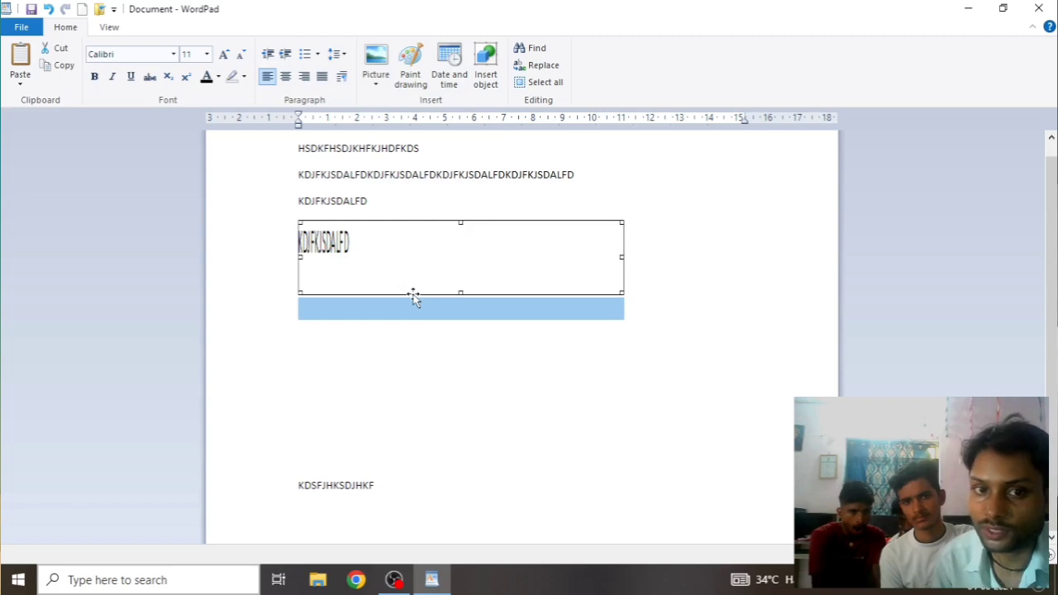
{"action": "left_click_drag", "start_coordinate": [413, 295], "coordinate": [405, 382]}
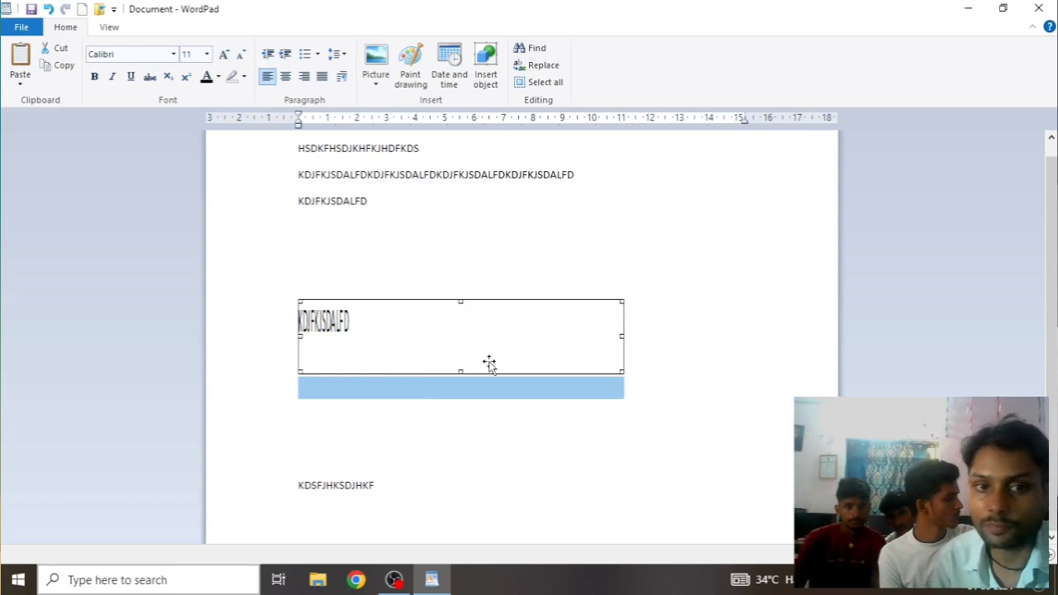
Indent the picture object with tabs and remove the extra line break before it
{"action": "left_click", "coordinate": [635, 355]}
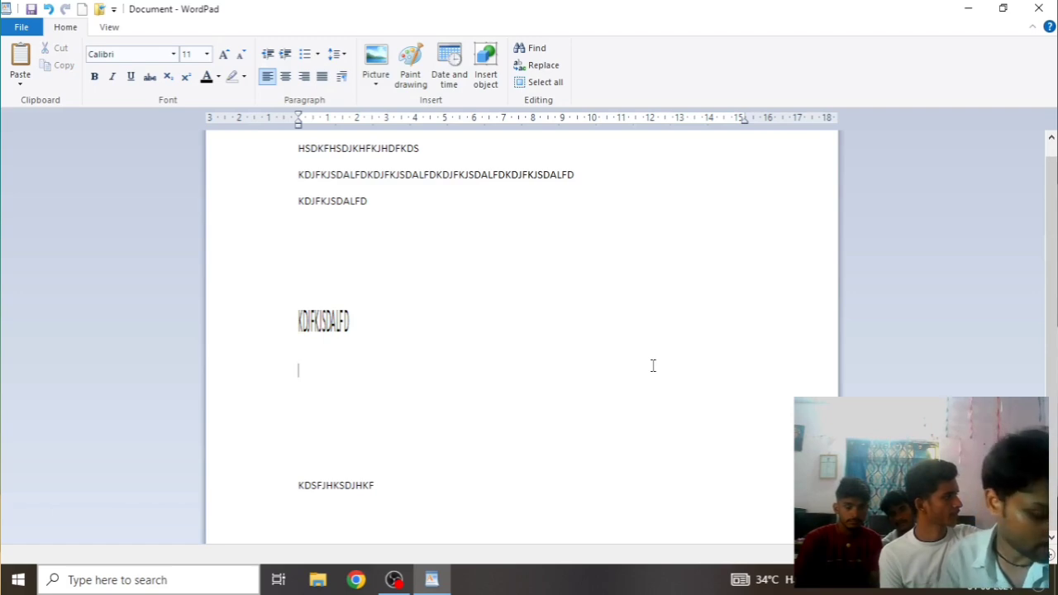
{"action": "key", "text": "Tab"}
{"action": "key", "text": "Tab"}
{"action": "key", "text": "Tab"}
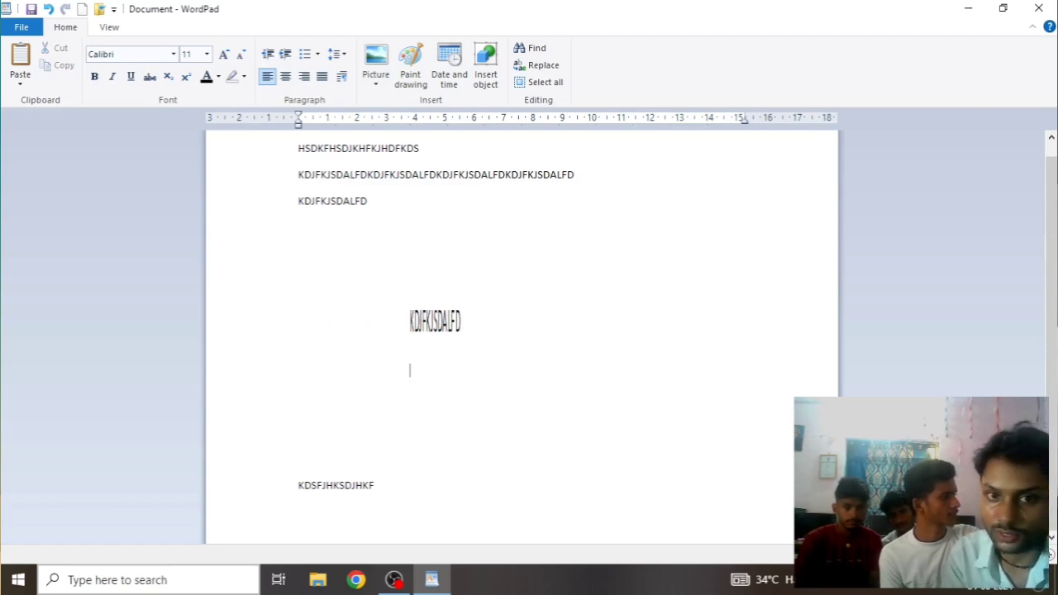
{"action": "key", "text": "Return"}
{"action": "key", "text": "Tab"}
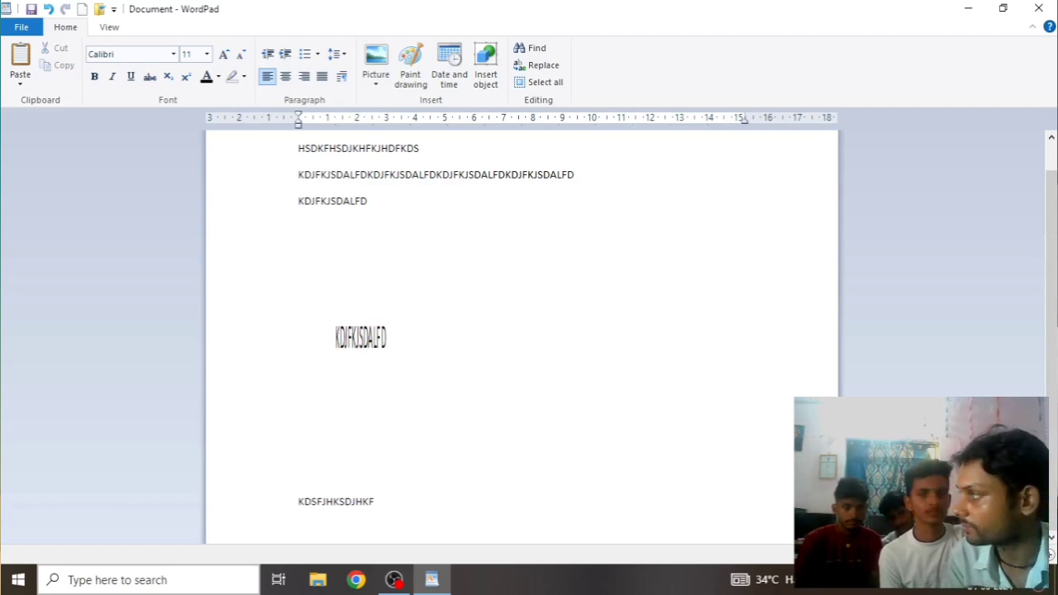
{"action": "key", "text": "BackSpace"}
{"action": "key", "text": "BackSpace"}
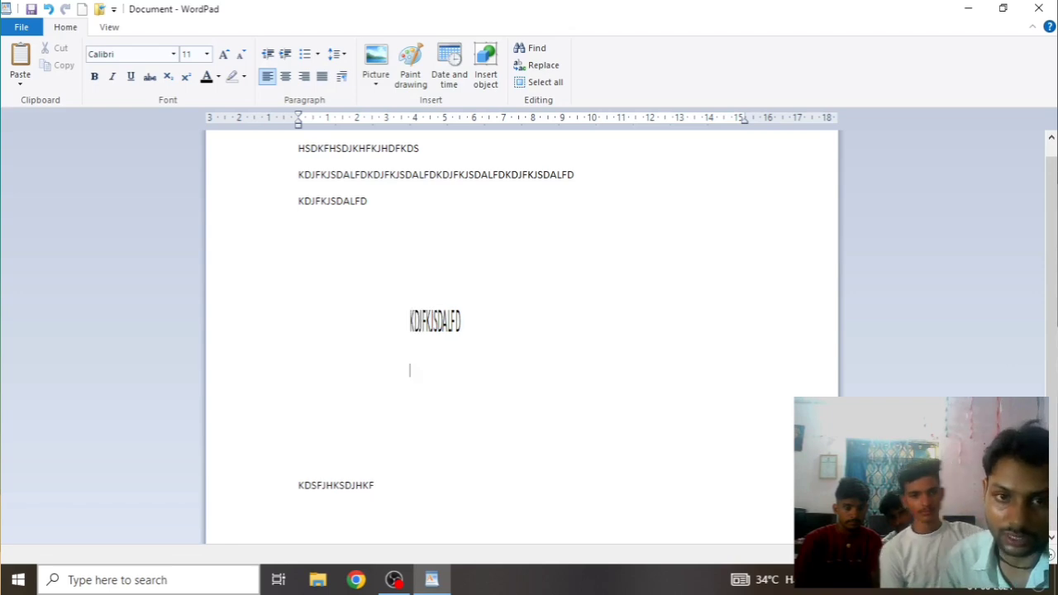
Remove the indent so the KDJFKJSDALFD object returns to the left margin
{"action": "left_click", "coordinate": [450, 331]}
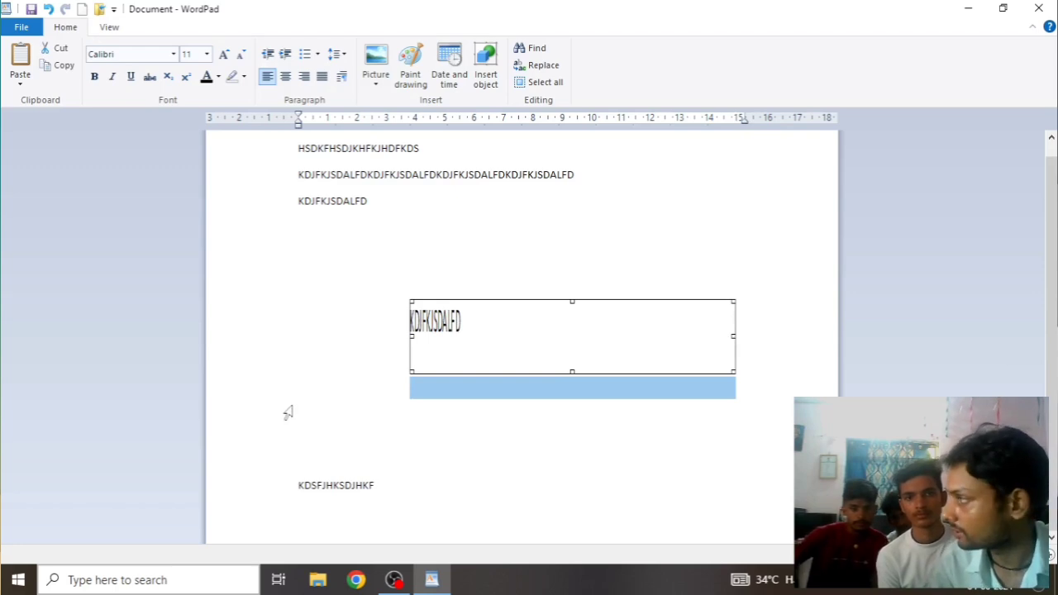
{"action": "left_click", "coordinate": [400, 368]}
{"action": "key", "text": "BackSpace"}
{"action": "key", "text": "BackSpace"}
{"action": "key", "text": "BackSpace"}
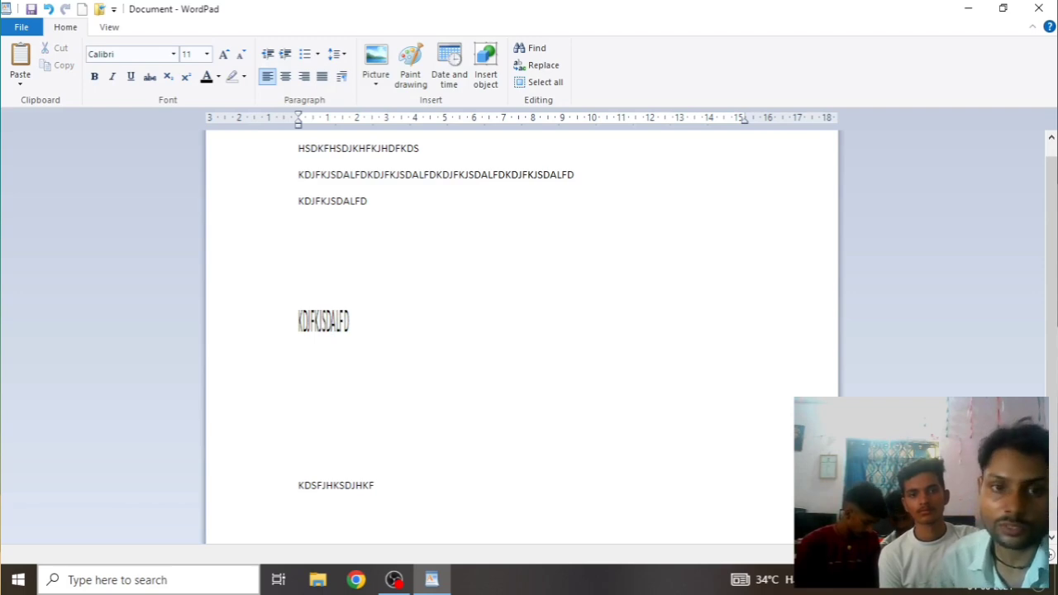
Narrow the object to a thin sliver, delete it, then undo the deletion
{"action": "left_click", "coordinate": [401, 335]}
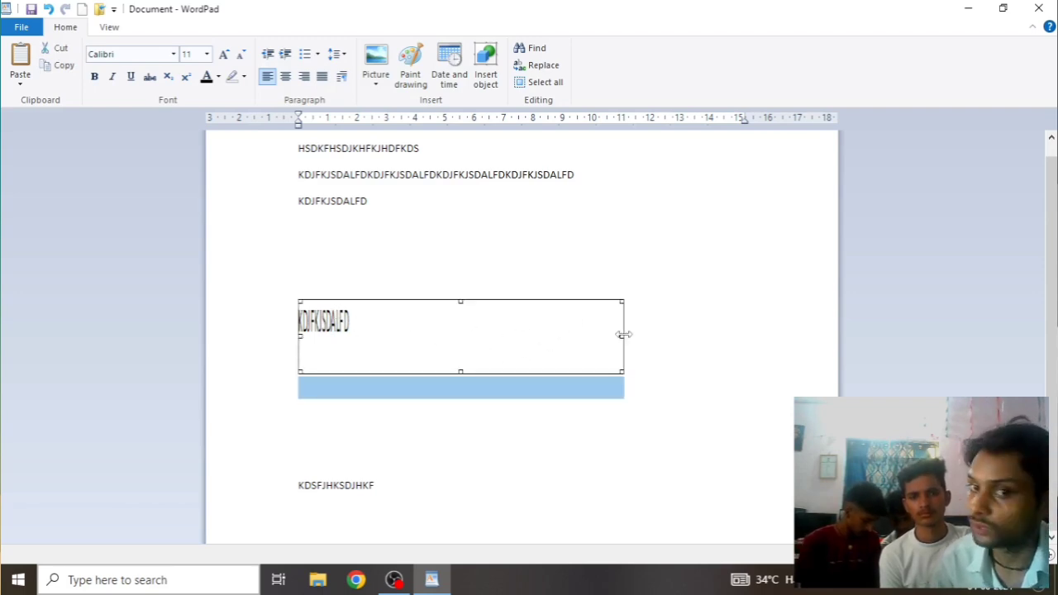
{"action": "left_click_drag", "start_coordinate": [622, 337], "coordinate": [309, 320]}
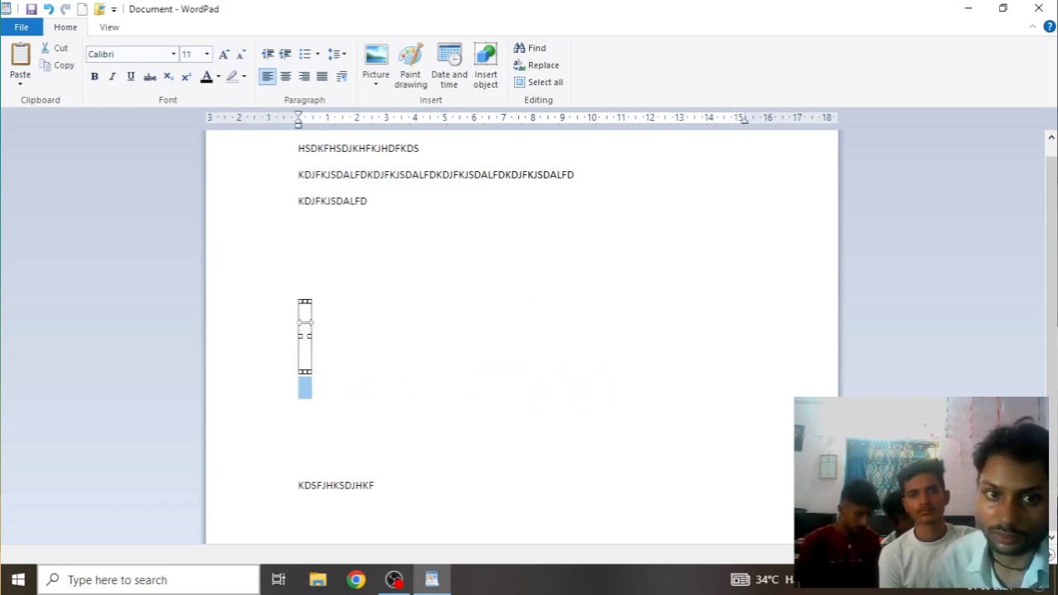
{"action": "key", "text": "Delete"}
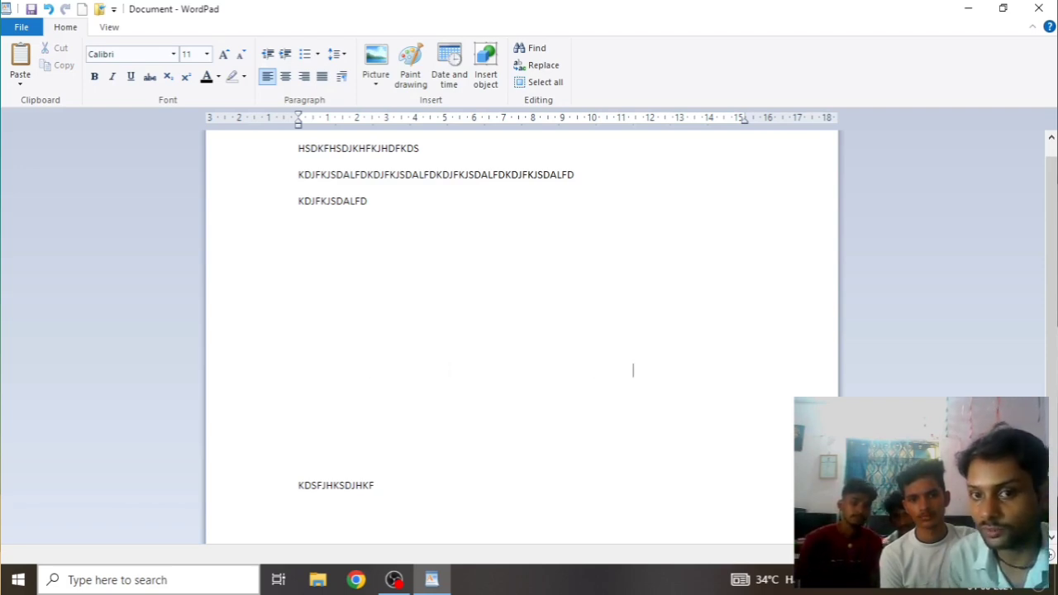
{"action": "left_click", "coordinate": [653, 370]}
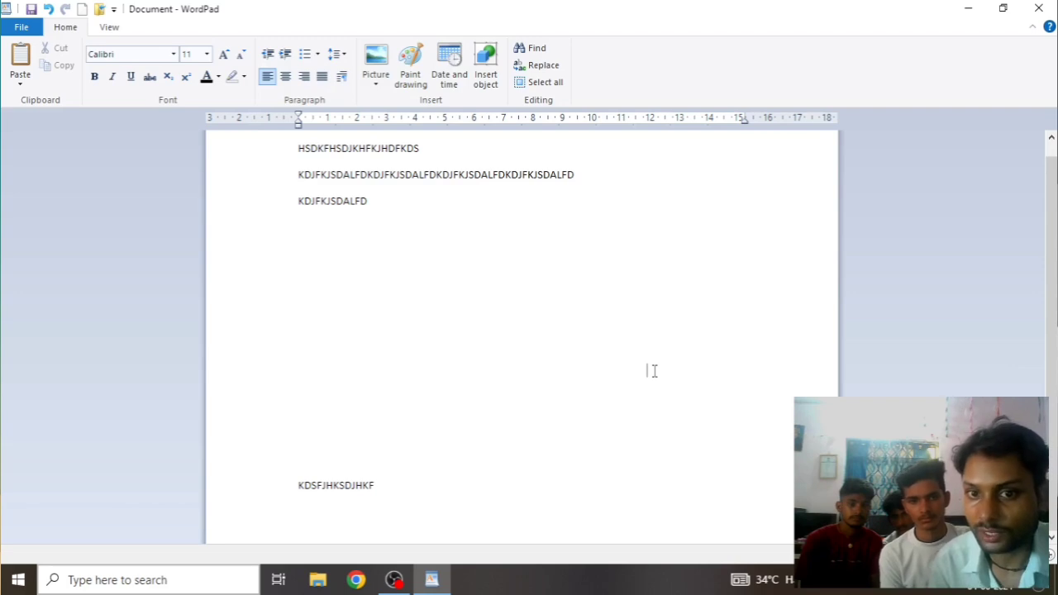
{"action": "key", "text": "ctrl+z"}
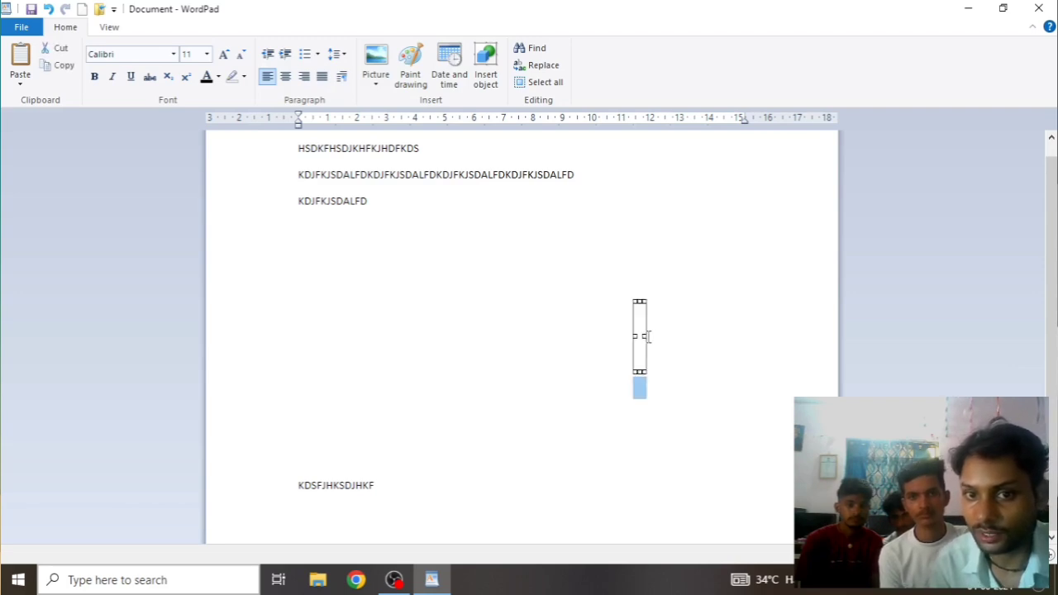
Widen the object again and cut it to the clipboard
{"action": "left_click_drag", "start_coordinate": [650, 335], "coordinate": [718, 336]}
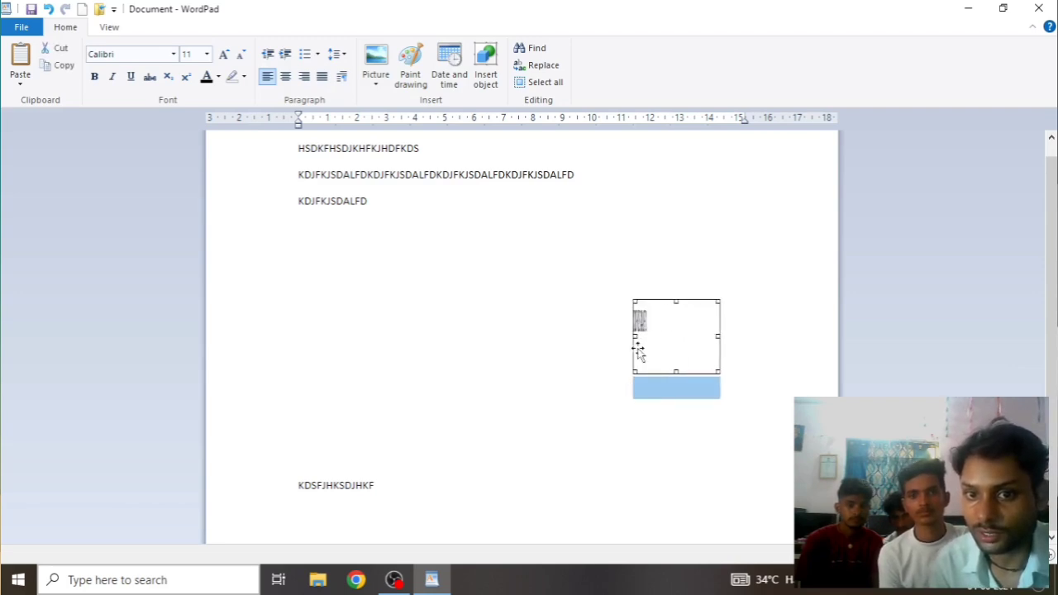
{"action": "left_click_drag", "start_coordinate": [635, 336], "coordinate": [488, 344]}
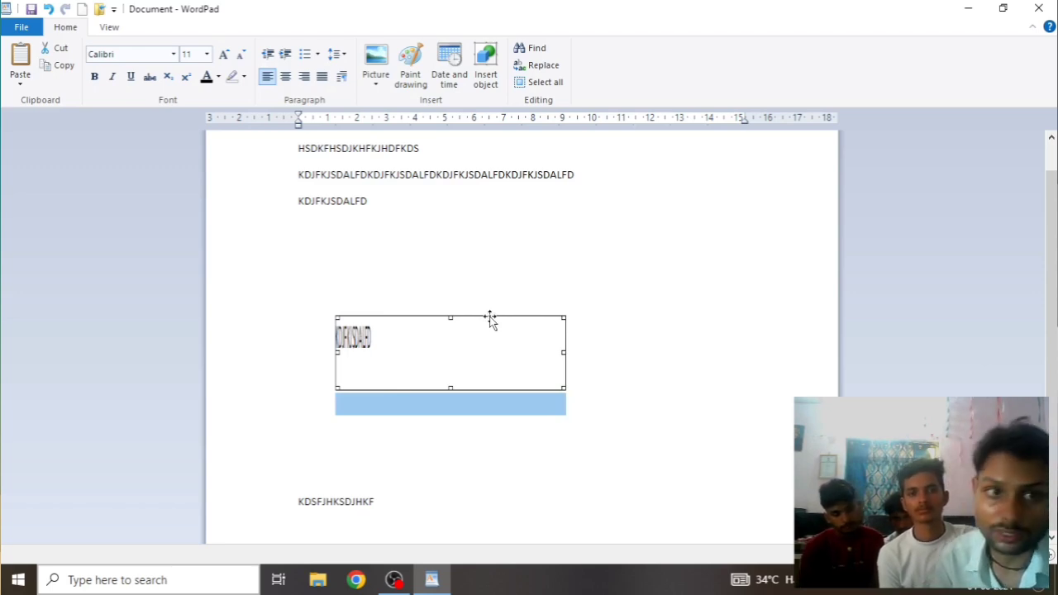
{"action": "key", "text": "ctrl+x"}
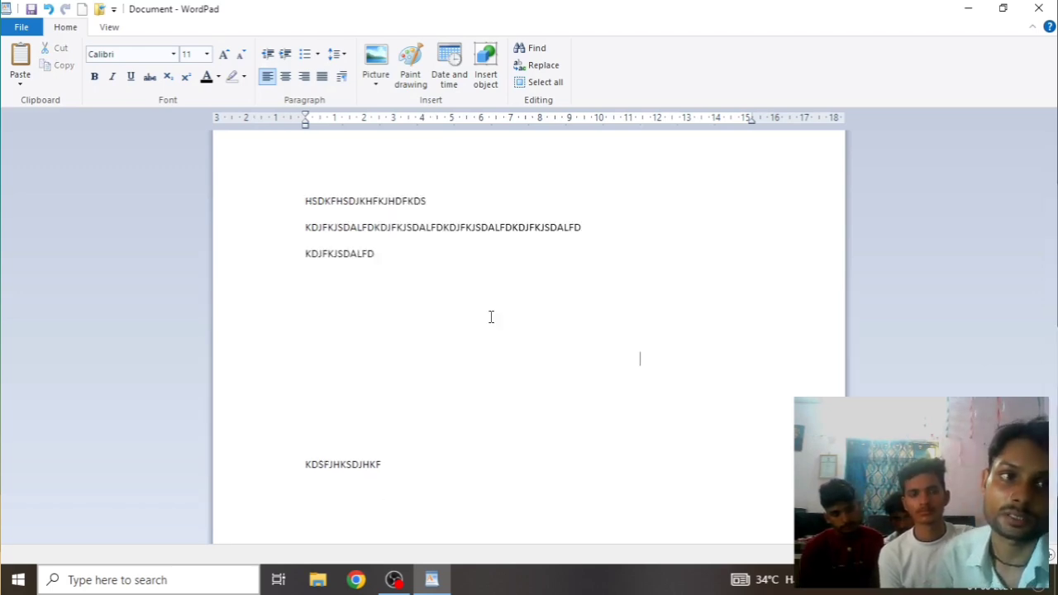
{"action": "left_click", "coordinate": [19, 80]}
Open Paste Special to pick a format for the clipboard's WordPad Document contents
{"action": "left_click", "coordinate": [71, 120]}
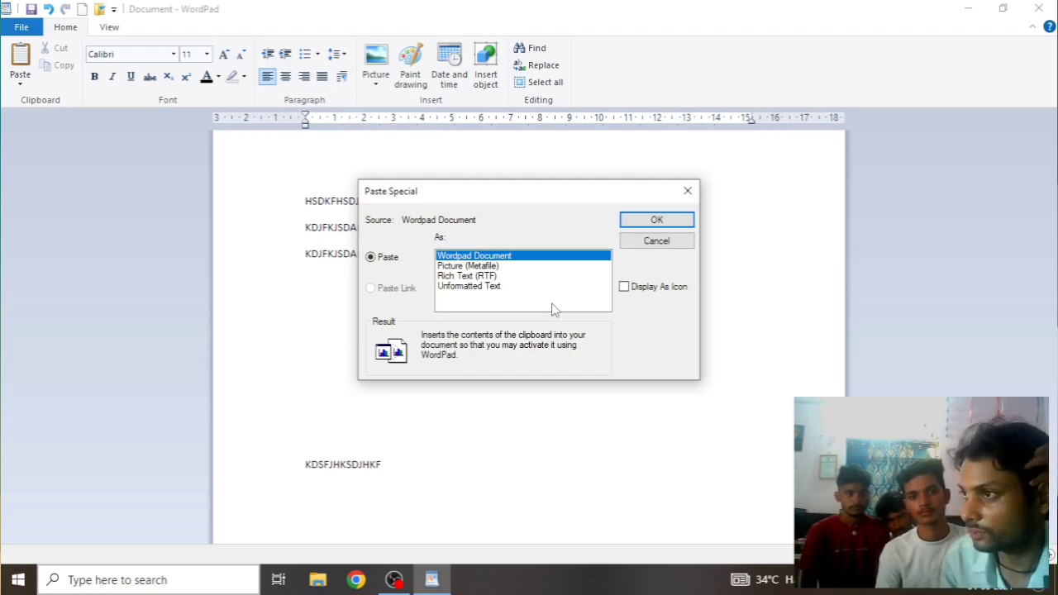
Paste KDJFKJSDALFD as rich text, pull it toward the left margin and add an empty line below
{"action": "left_click", "coordinate": [463, 277]}
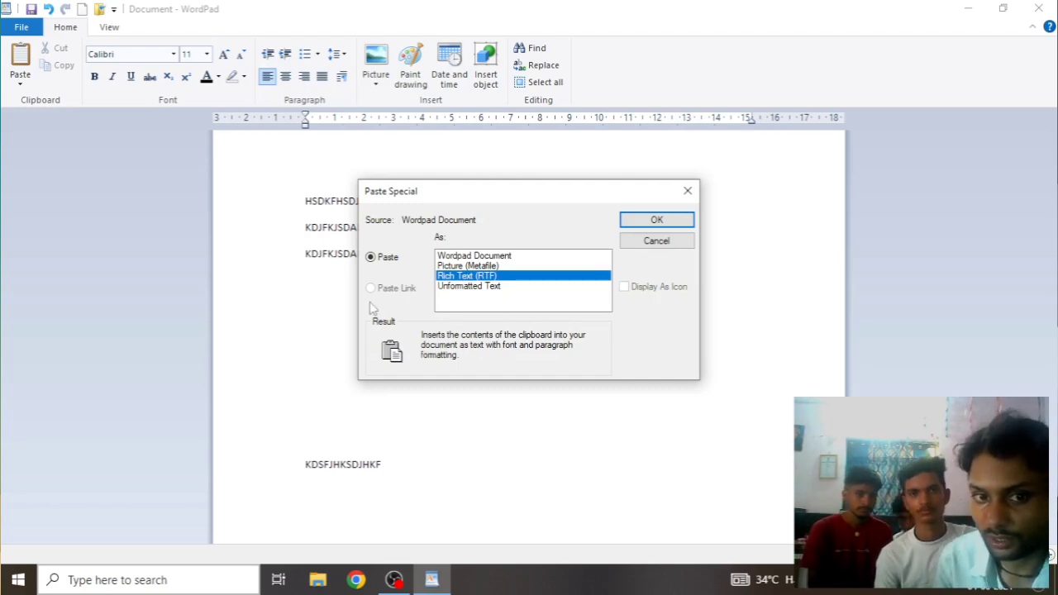
{"action": "left_click", "coordinate": [684, 219]}
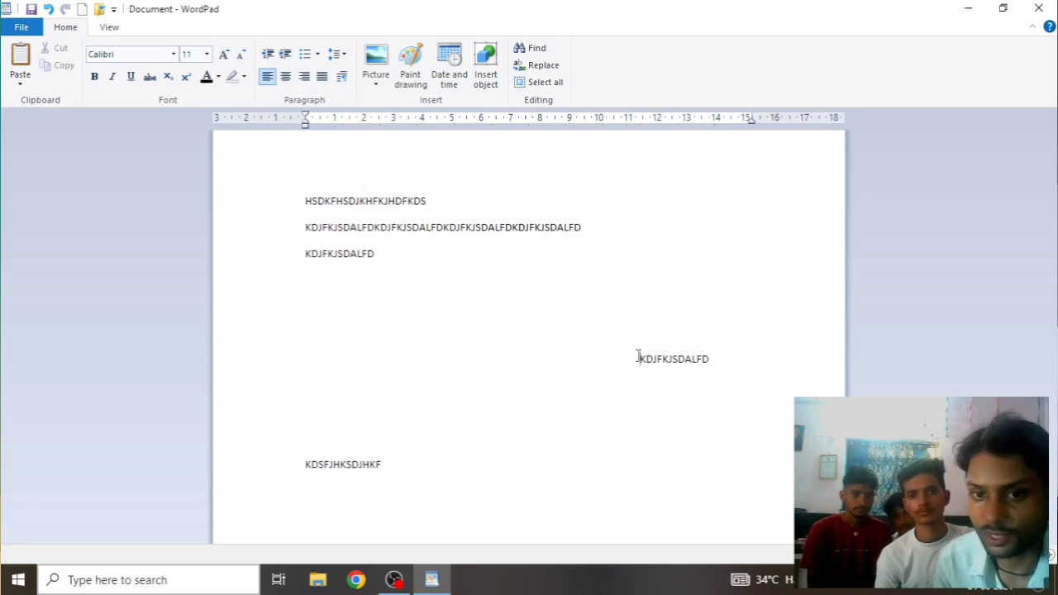
{"action": "key", "text": "BackSpace"}
{"action": "key", "text": "BackSpace"}
{"action": "key", "text": "BackSpace"}
{"action": "key", "text": "BackSpace"}
{"action": "key", "text": "BackSpace"}
{"action": "key", "text": "BackSpace"}
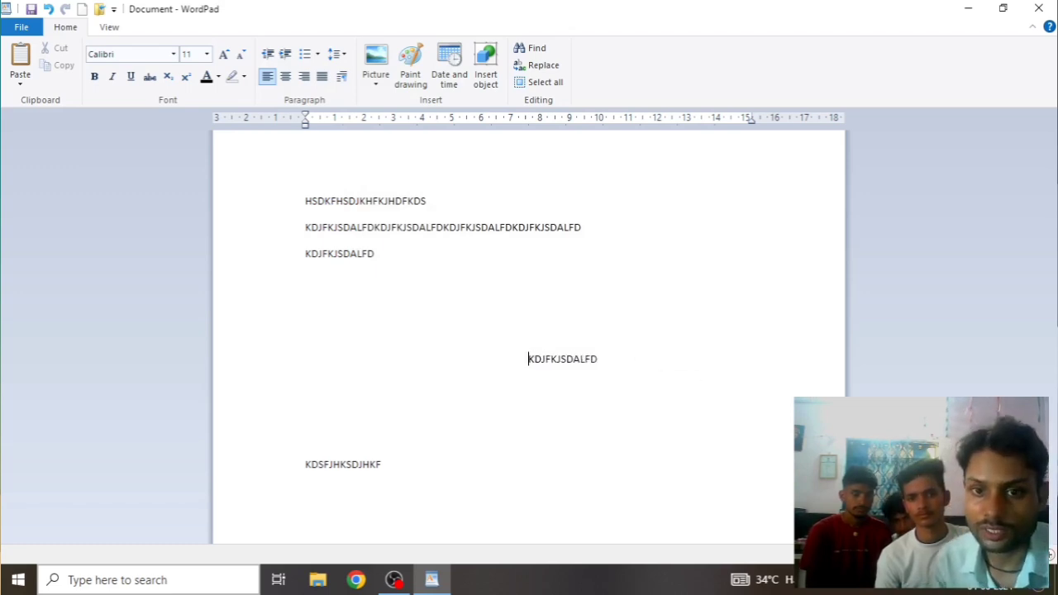
{"action": "key", "text": "BackSpace"}
{"action": "key", "text": "BackSpace"}
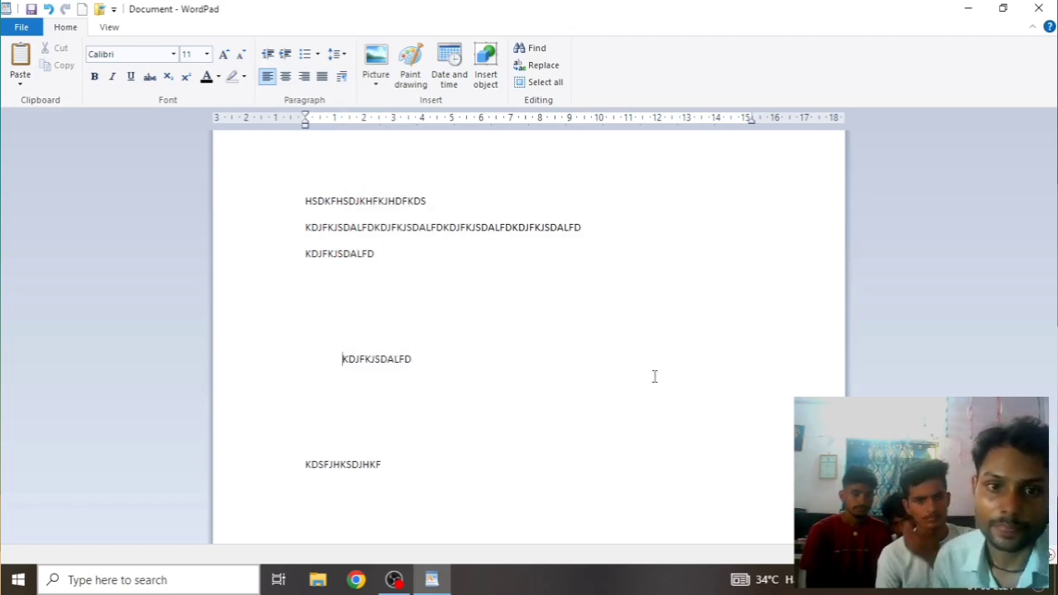
{"action": "left_click", "coordinate": [456, 367]}
{"action": "key", "text": "Return"}
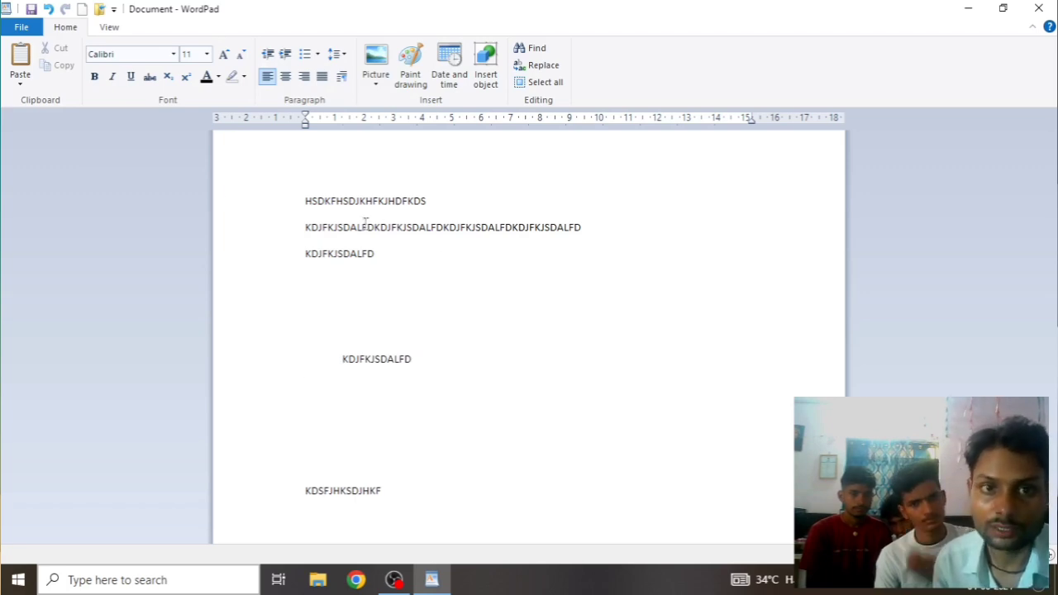
Paste KDJFKJSDALFD onto the empty line below the indented line as Rich Text (RTF)
{"action": "left_click", "coordinate": [20, 80]}
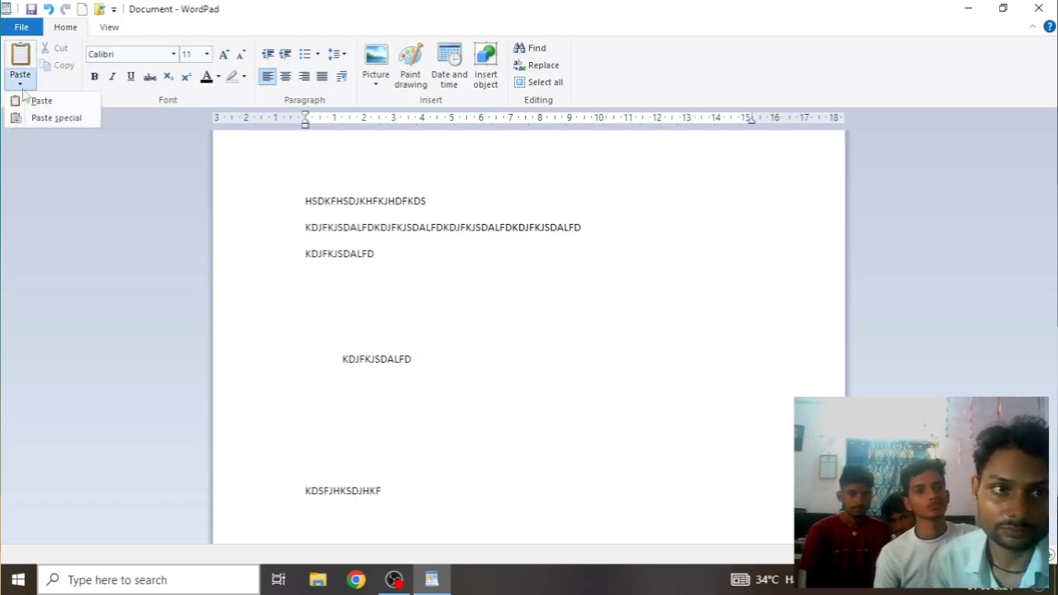
{"action": "left_click", "coordinate": [45, 120]}
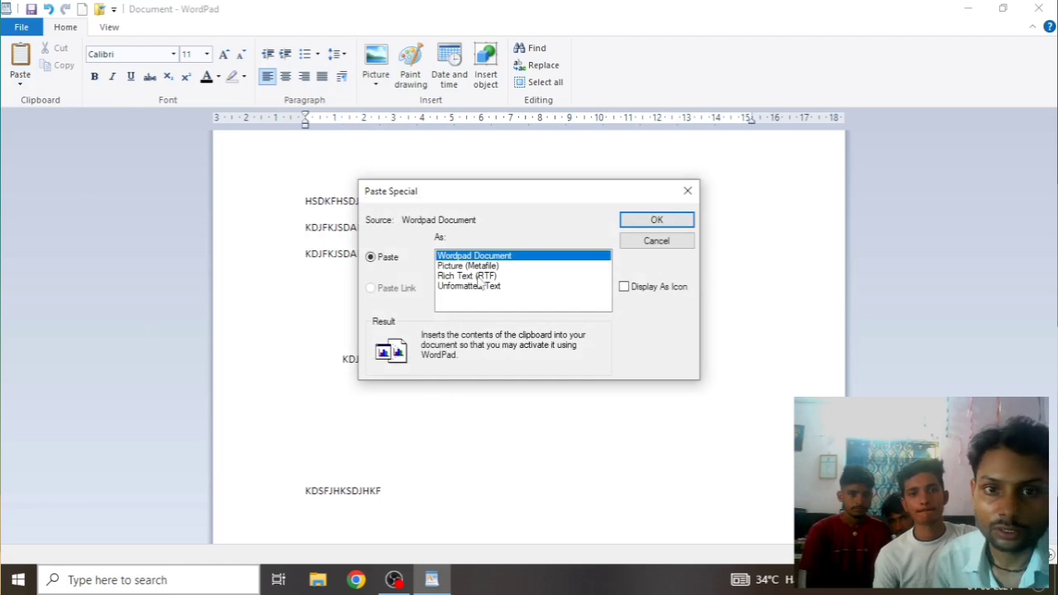
{"action": "left_click", "coordinate": [489, 278]}
{"action": "left_click", "coordinate": [655, 220]}
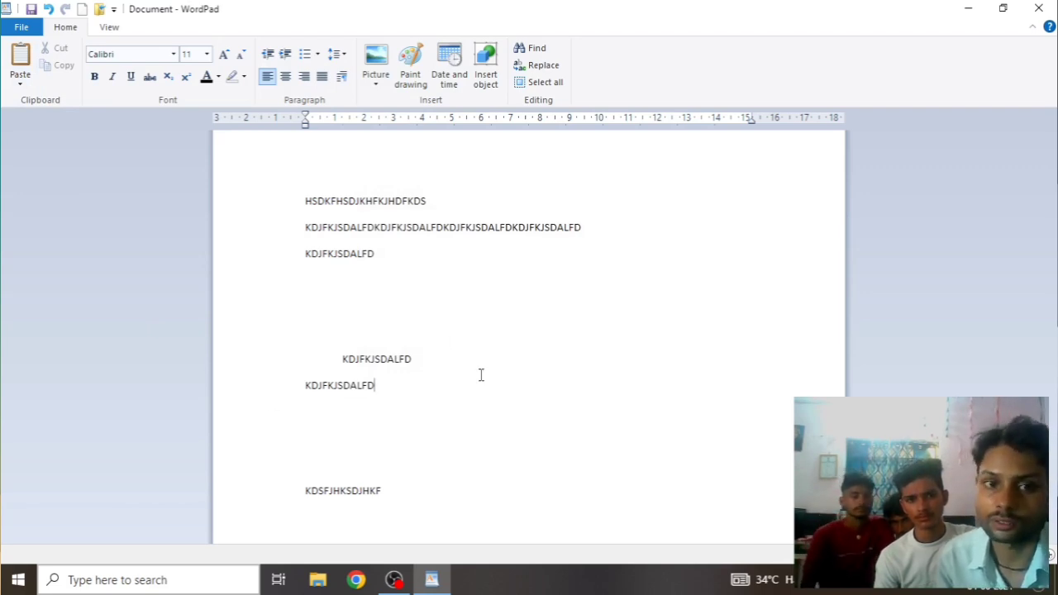
Paste the clipboard again as an embedded WordPad Document object, then delete that object
{"action": "left_click", "coordinate": [20, 80]}
{"action": "left_click", "coordinate": [51, 117]}
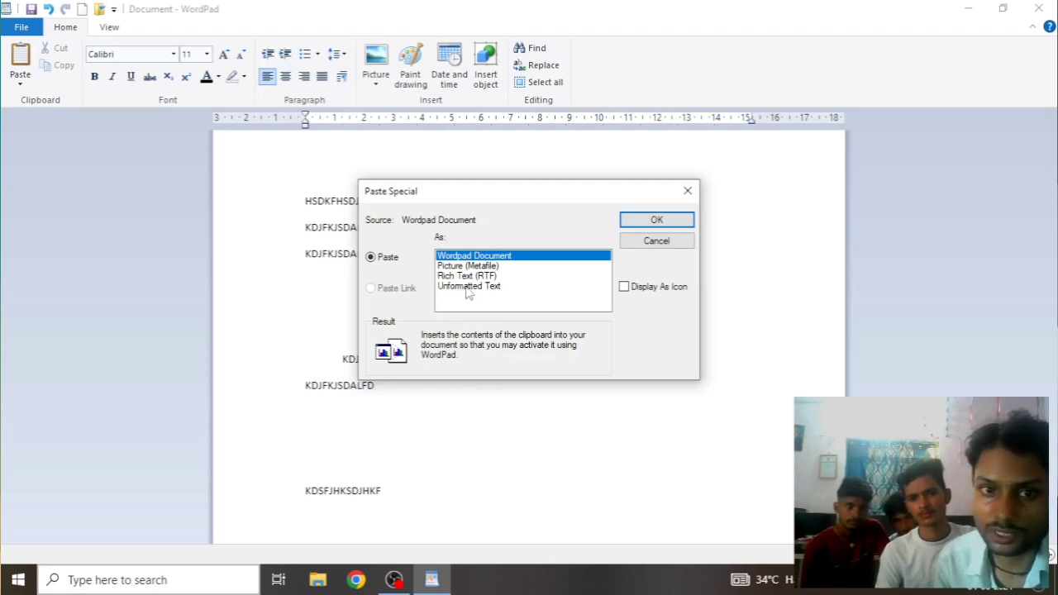
{"action": "left_click", "coordinate": [657, 220]}
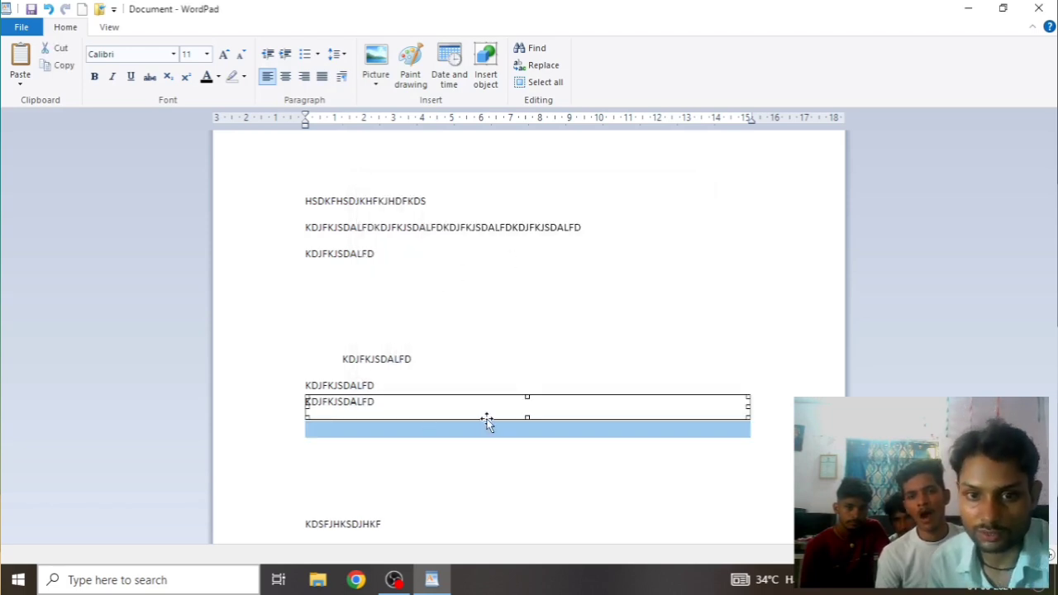
{"action": "key", "text": "Delete"}
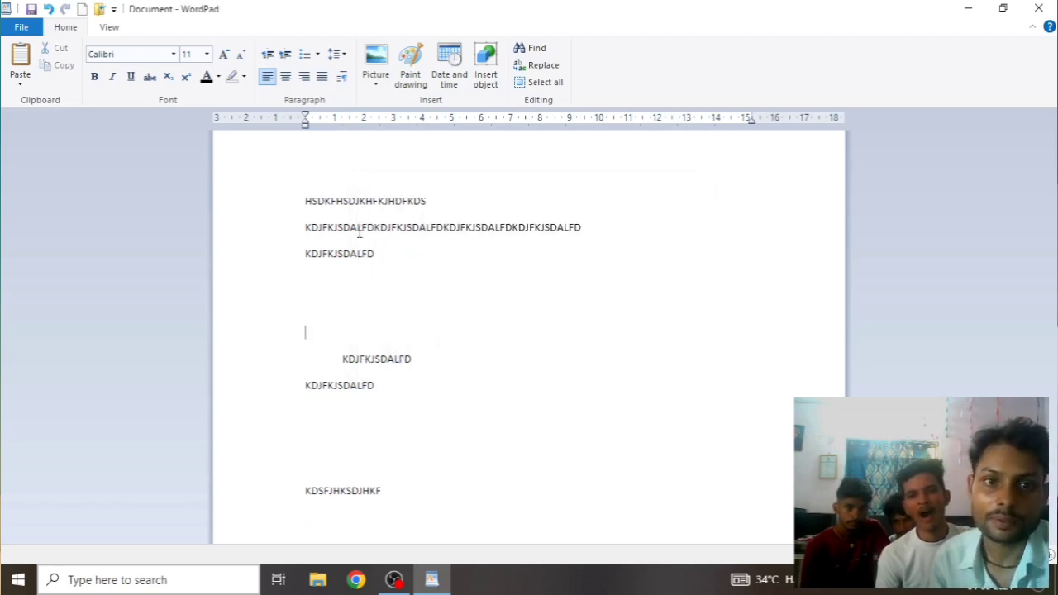
Colour the first line HSDKFHSDJKHFKJHDFKDS red
{"action": "left_click_drag", "start_coordinate": [438, 206], "coordinate": [276, 208]}
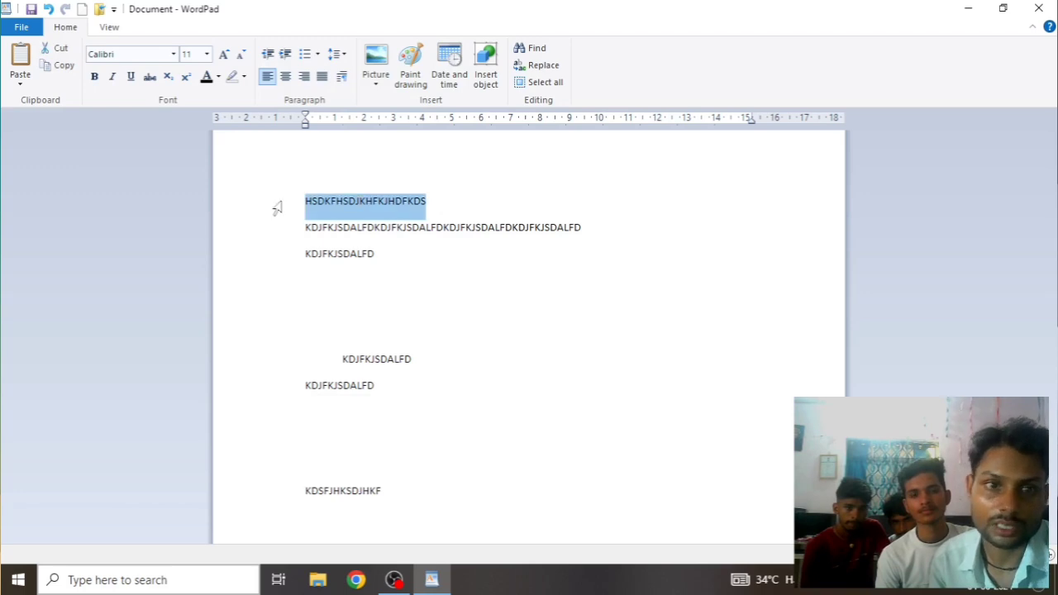
{"action": "left_click", "coordinate": [218, 77]}
{"action": "left_click", "coordinate": [221, 115]}
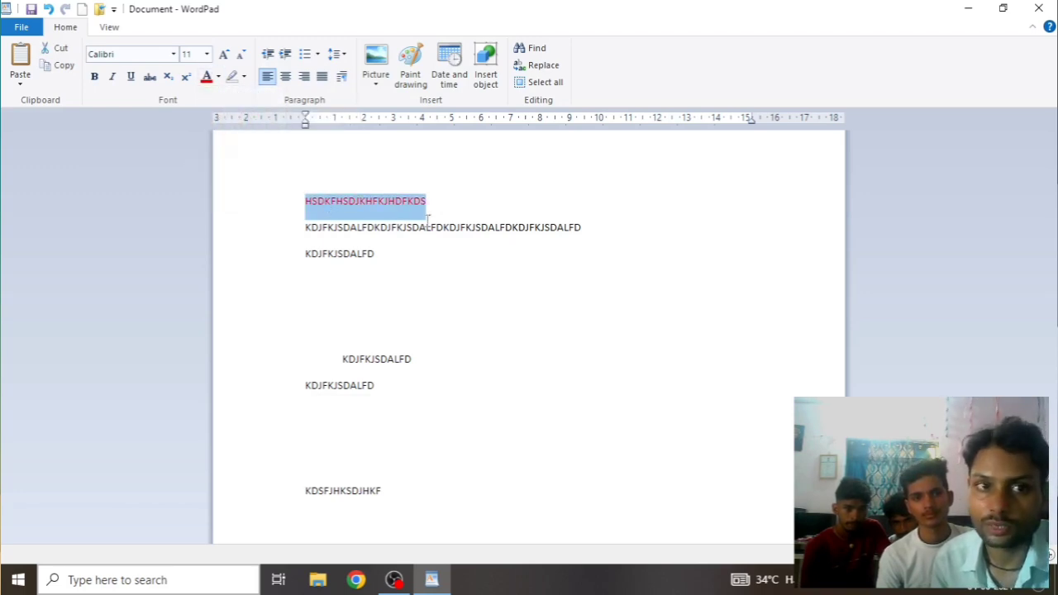
{"action": "left_click", "coordinate": [218, 77]}
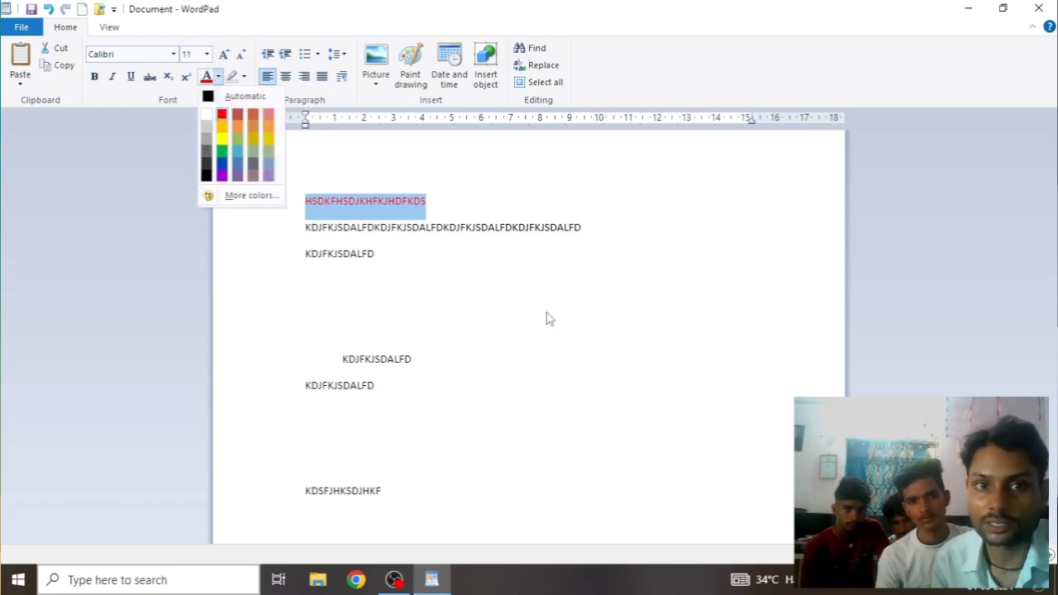
{"action": "key", "text": "Escape"}
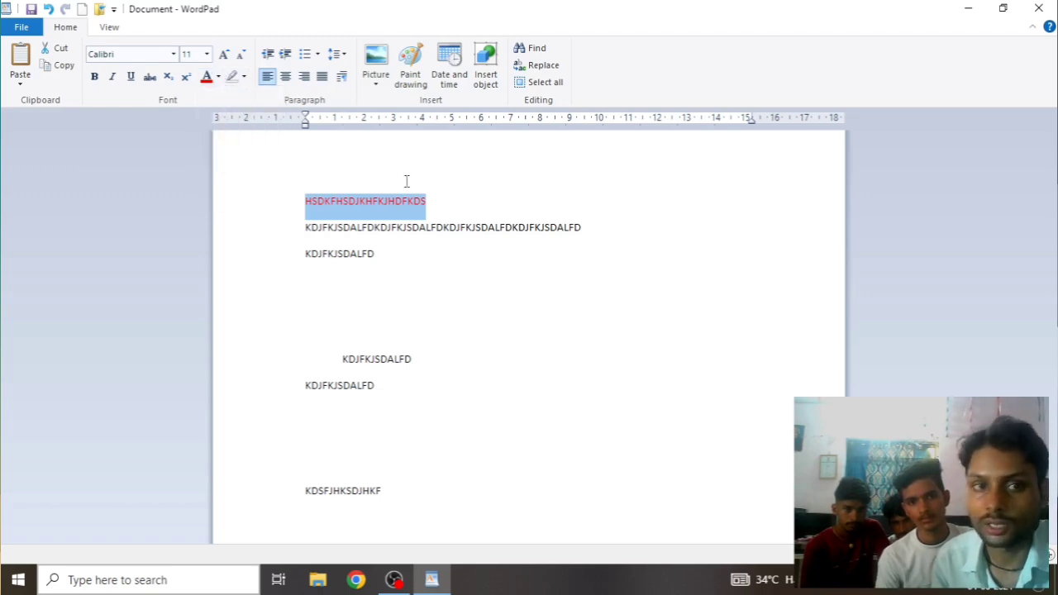
Enlarge the red heading line to 22 pt and place the caret on the lower empty line
{"action": "left_click", "coordinate": [225, 54]}
{"action": "left_click", "coordinate": [225, 55]}
{"action": "left_click", "coordinate": [225, 54]}
{"action": "left_click", "coordinate": [225, 54]}
{"action": "left_click", "coordinate": [225, 55]}
{"action": "left_click", "coordinate": [225, 54]}
{"action": "left_click", "coordinate": [578, 300]}
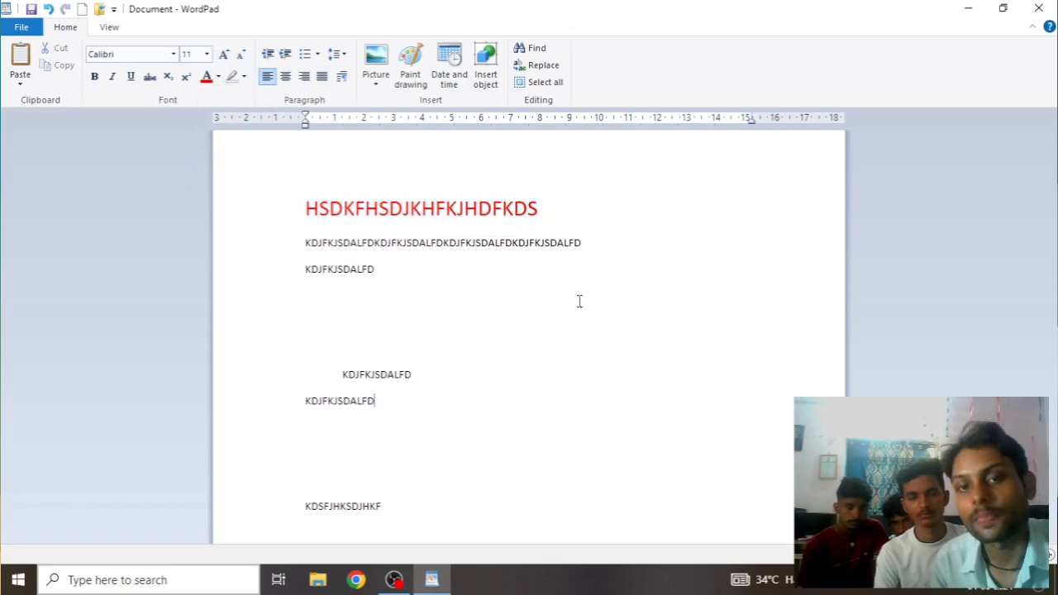
{"action": "double_click", "coordinate": [545, 209]}
{"action": "key", "text": "super+c"}
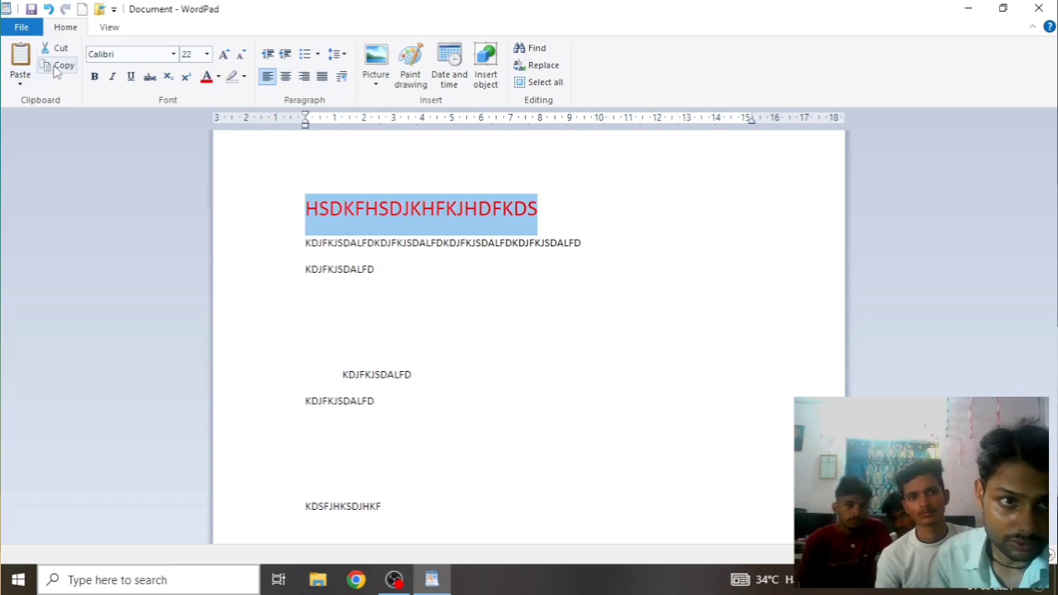
{"action": "left_click", "coordinate": [397, 481]}
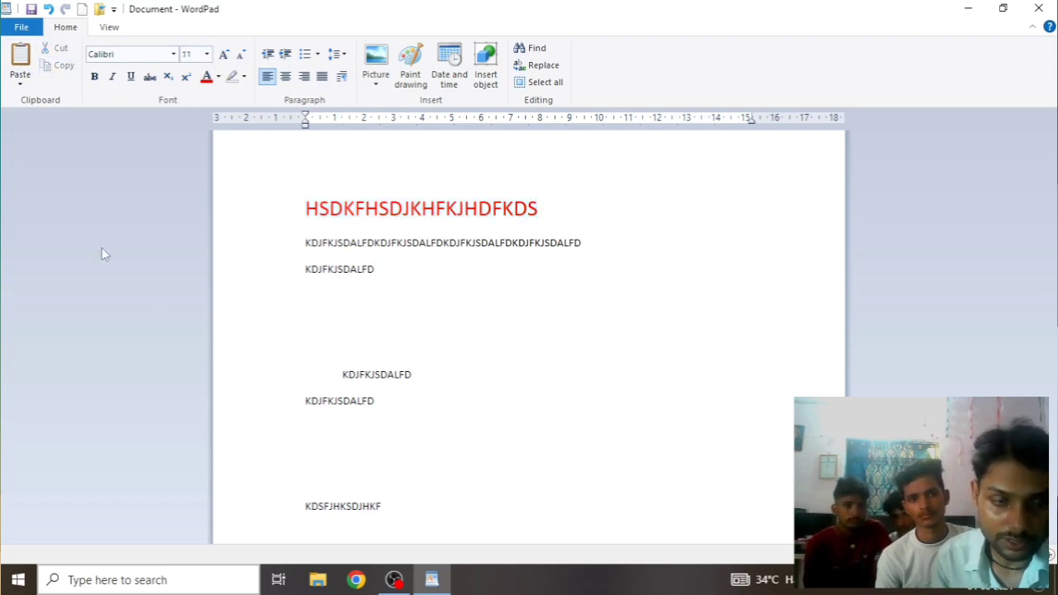
Paste the red heading above KDSFJHKSDJHKF as Rich Text (RTF)
{"action": "left_click", "coordinate": [21, 83]}
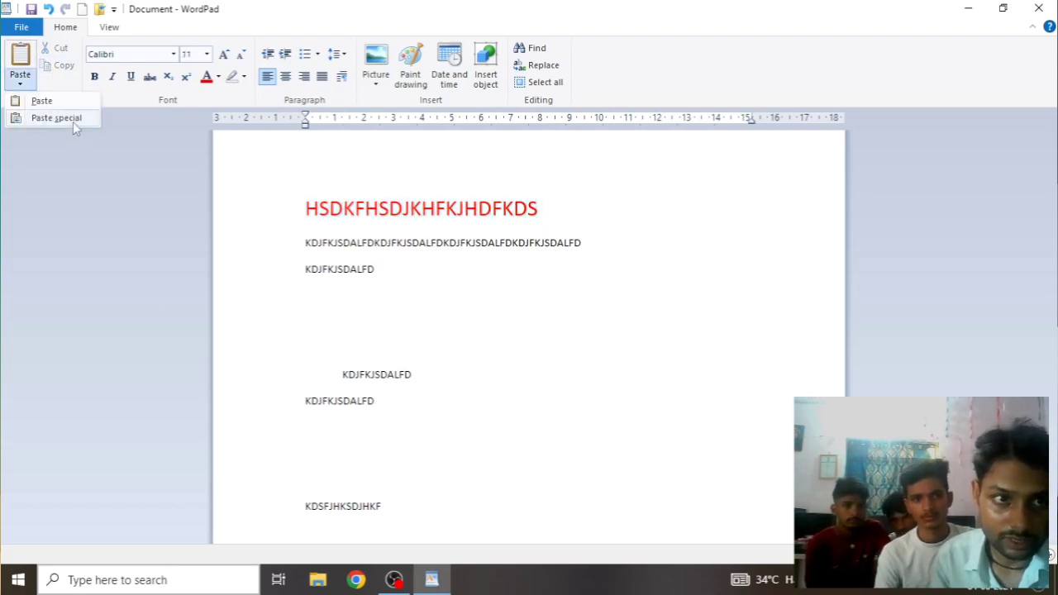
{"action": "left_click", "coordinate": [72, 118]}
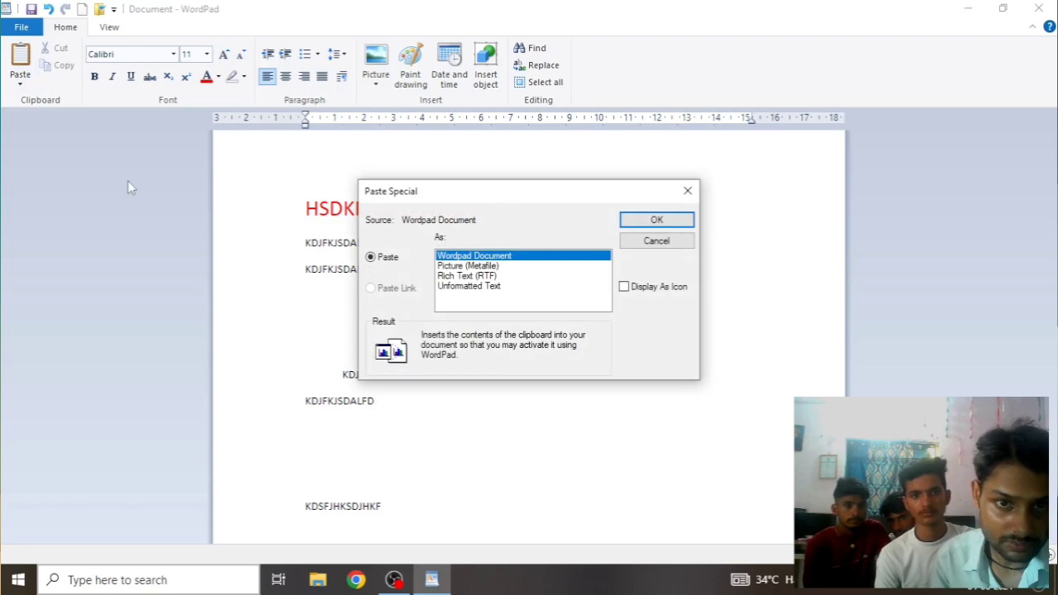
{"action": "left_click", "coordinate": [465, 276]}
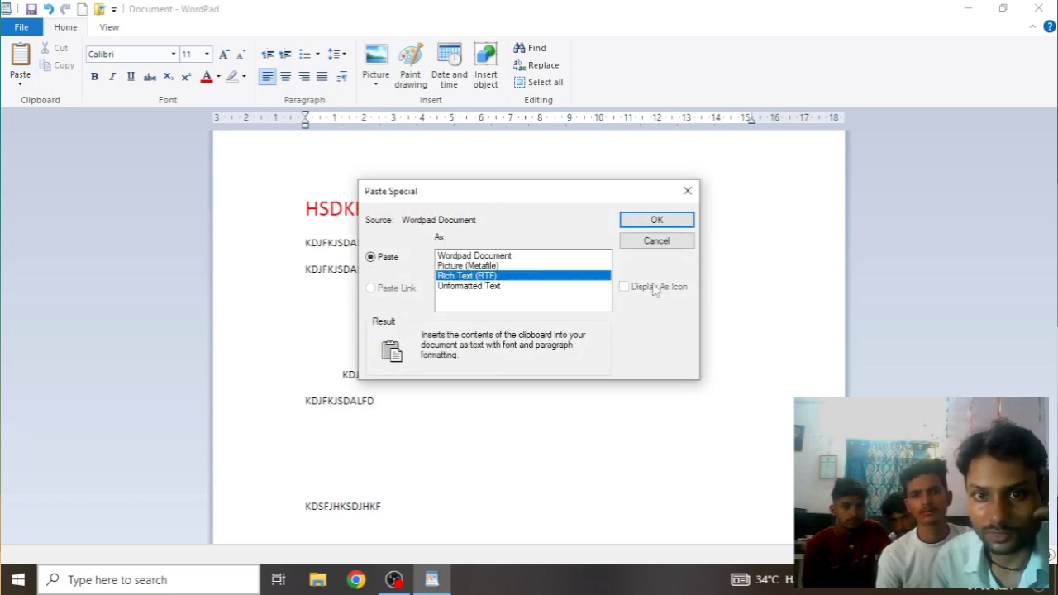
{"action": "left_click", "coordinate": [654, 220]}
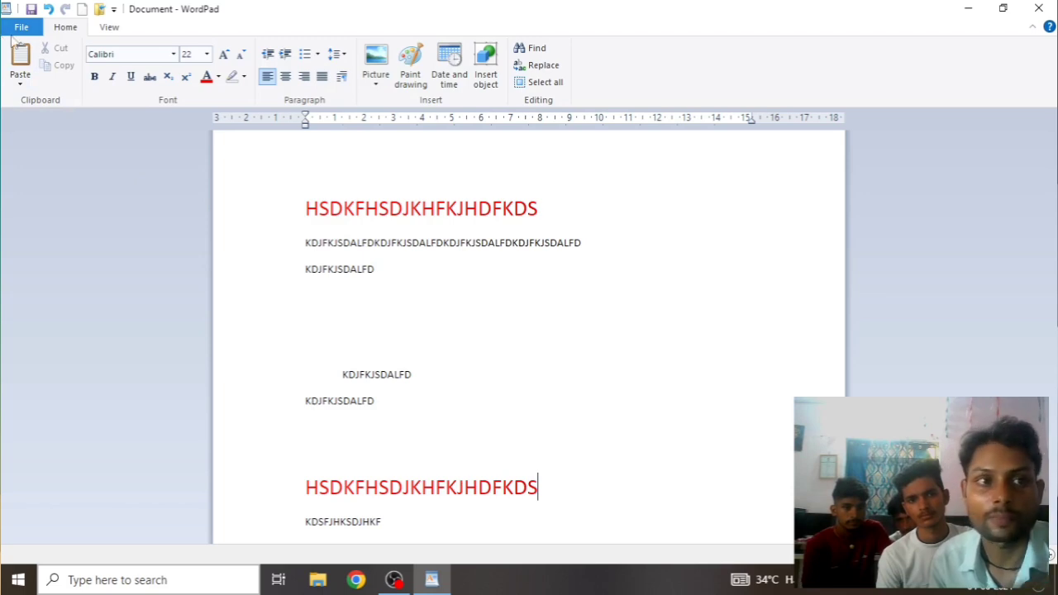
Paste the heading text again as Unformatted Text onto the same line
{"action": "left_click", "coordinate": [19, 82]}
{"action": "left_click", "coordinate": [42, 118]}
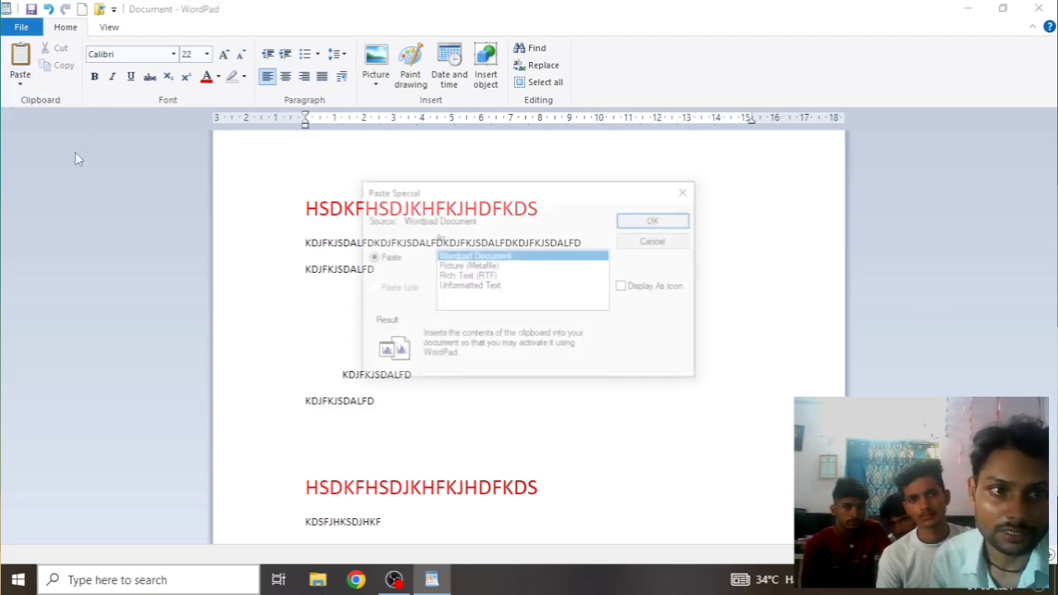
{"action": "left_click", "coordinate": [462, 288]}
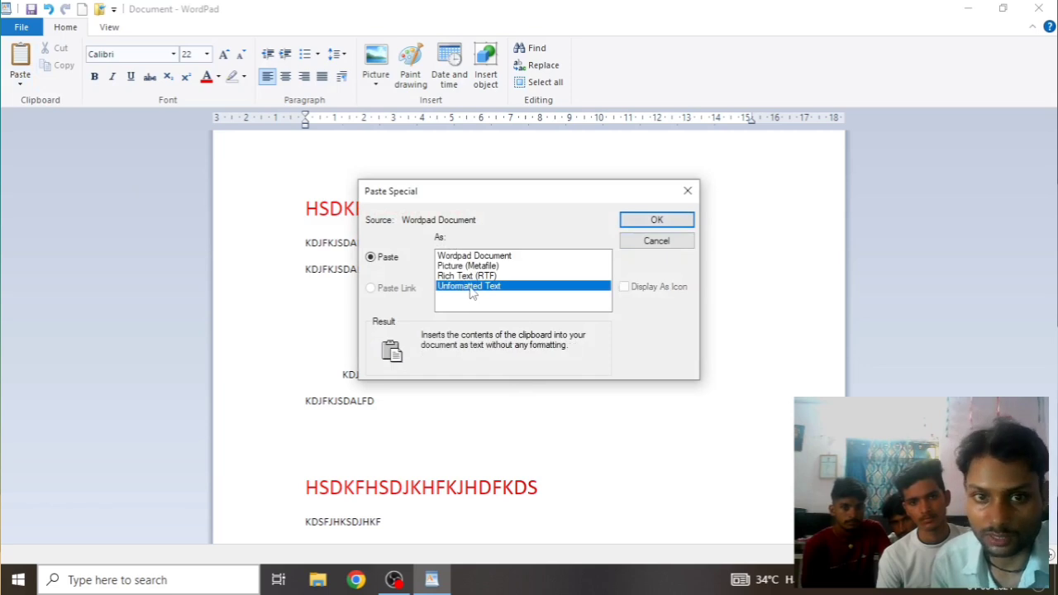
{"action": "left_click", "coordinate": [656, 219]}
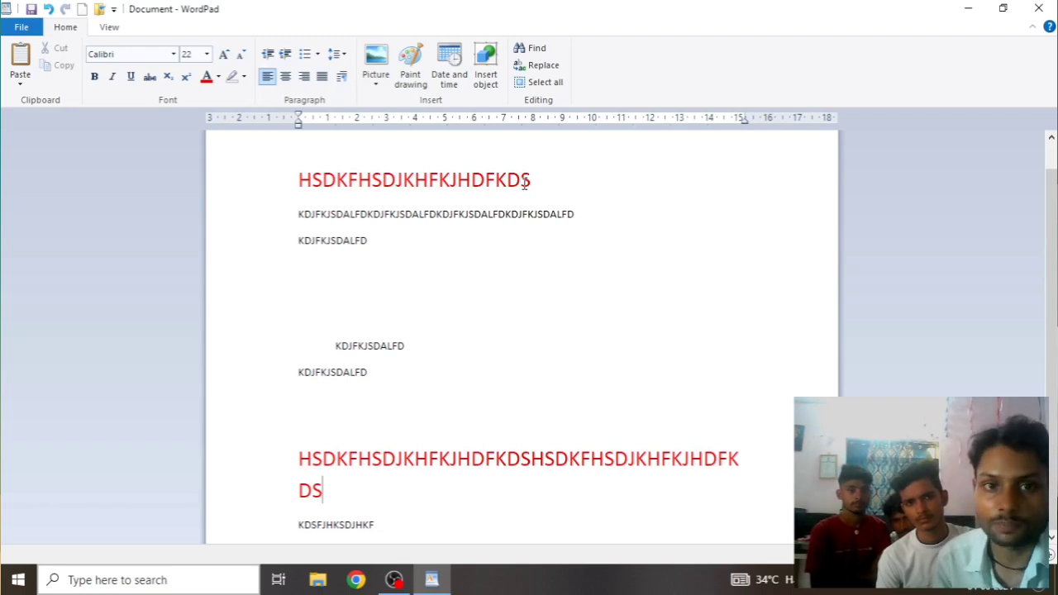
Bold the long second line of repeated KDJFKJSDALFD, then dismiss Paste Special without pasting
{"action": "left_click_drag", "start_coordinate": [584, 215], "coordinate": [298, 215]}
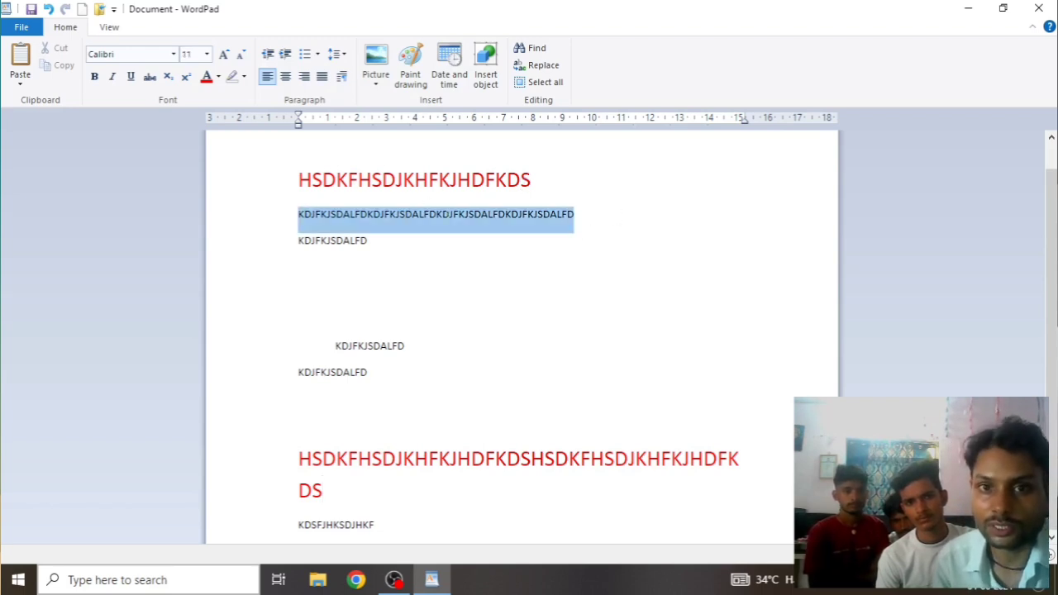
{"action": "left_click", "coordinate": [94, 76]}
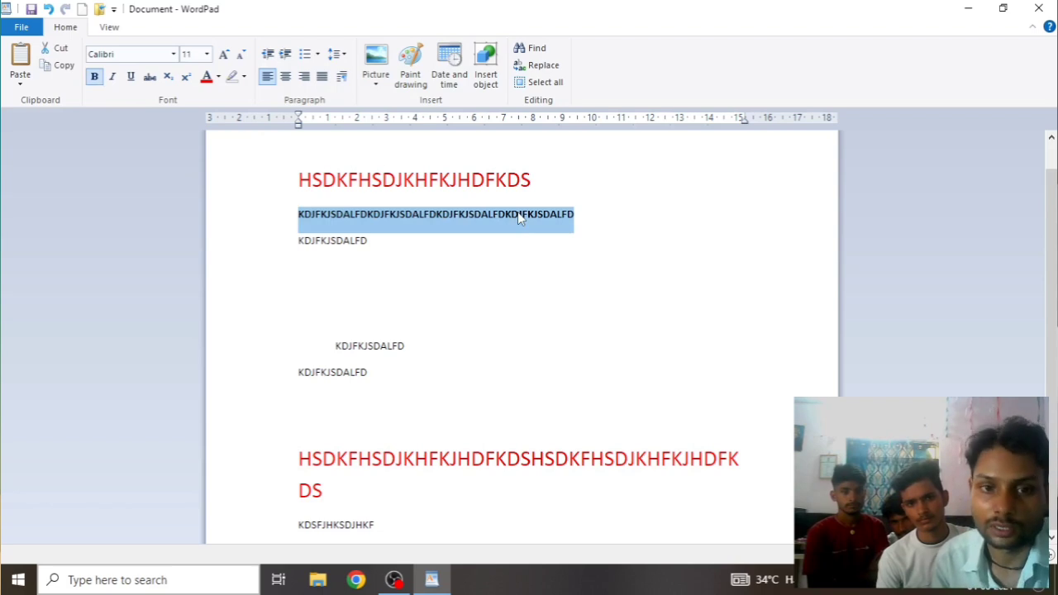
{"action": "left_click", "coordinate": [20, 84]}
{"action": "left_click", "coordinate": [55, 117]}
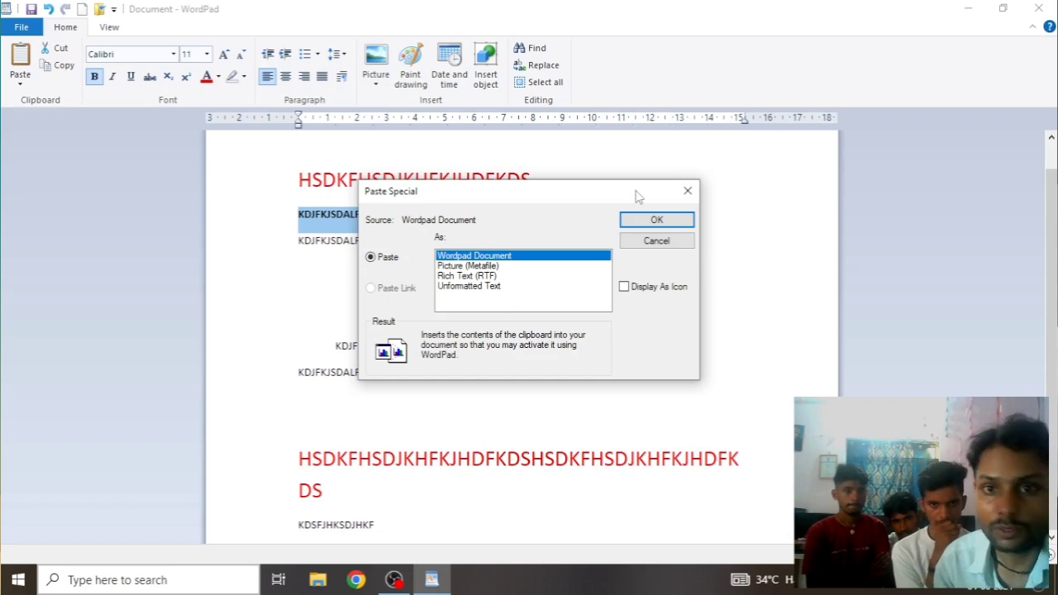
{"action": "left_click", "coordinate": [688, 191]}
Type HKHKJHJKJHKJHKJHKJ on the empty line above the indented text
{"action": "left_click", "coordinate": [566, 325]}
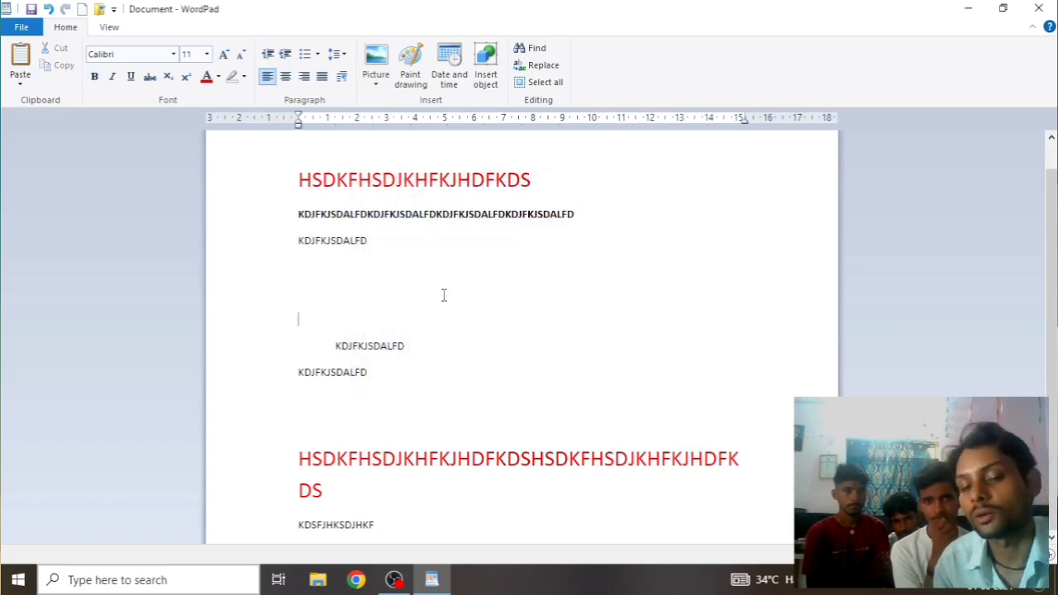
{"action": "type", "text": "HKHKJHJKJHKJHKJHKJHKH"}
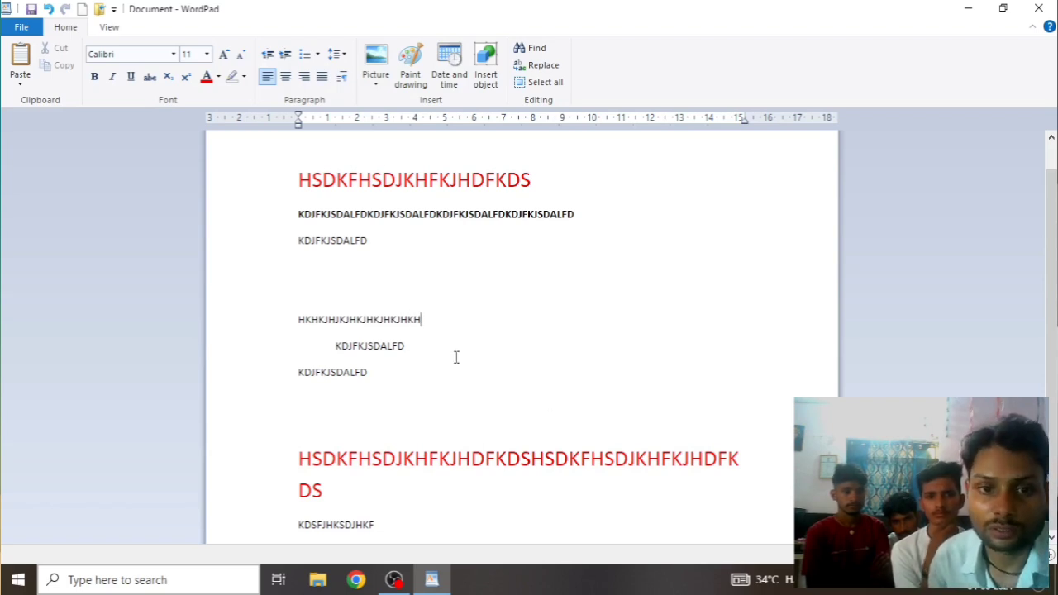
{"action": "left_click", "coordinate": [280, 314]}
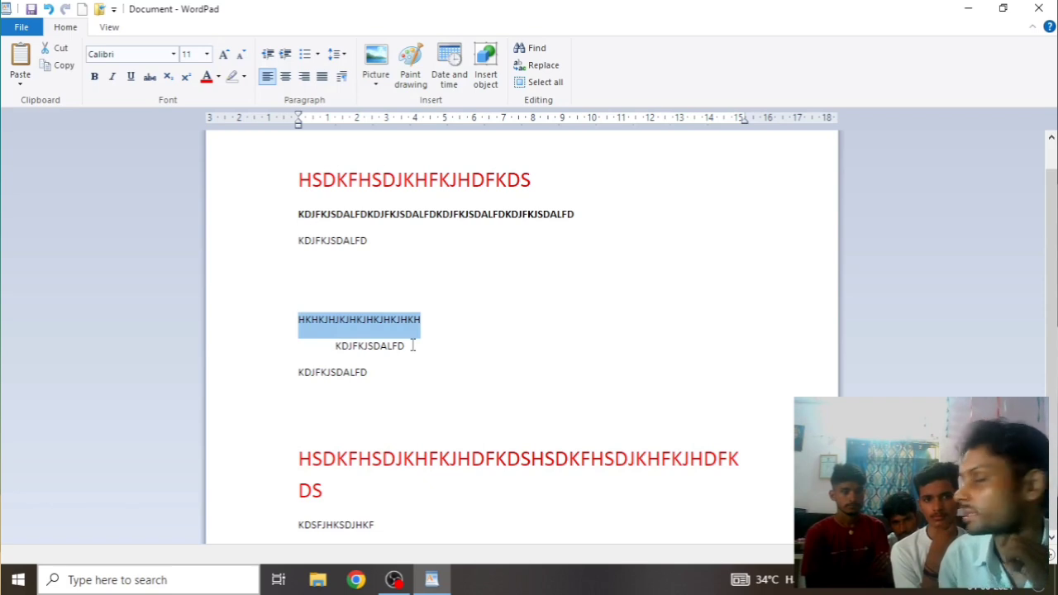
{"action": "left_click", "coordinate": [476, 325]}
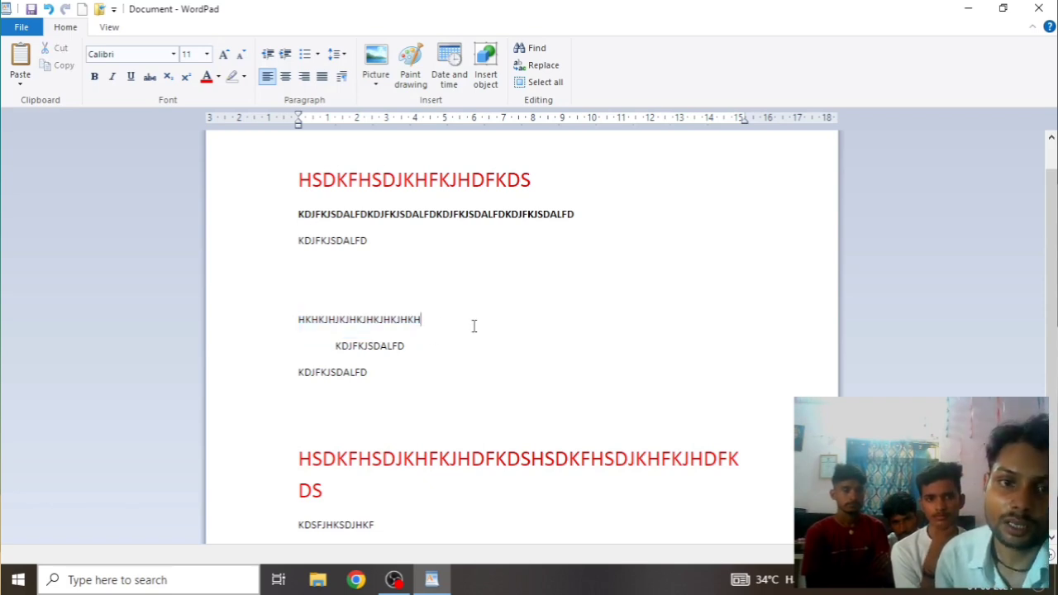
Make the HKHKJHJKJHKJHKJHKJHKH line 12 pt, red, bold and italic, then open Paste Special
{"action": "double_click", "coordinate": [314, 319]}
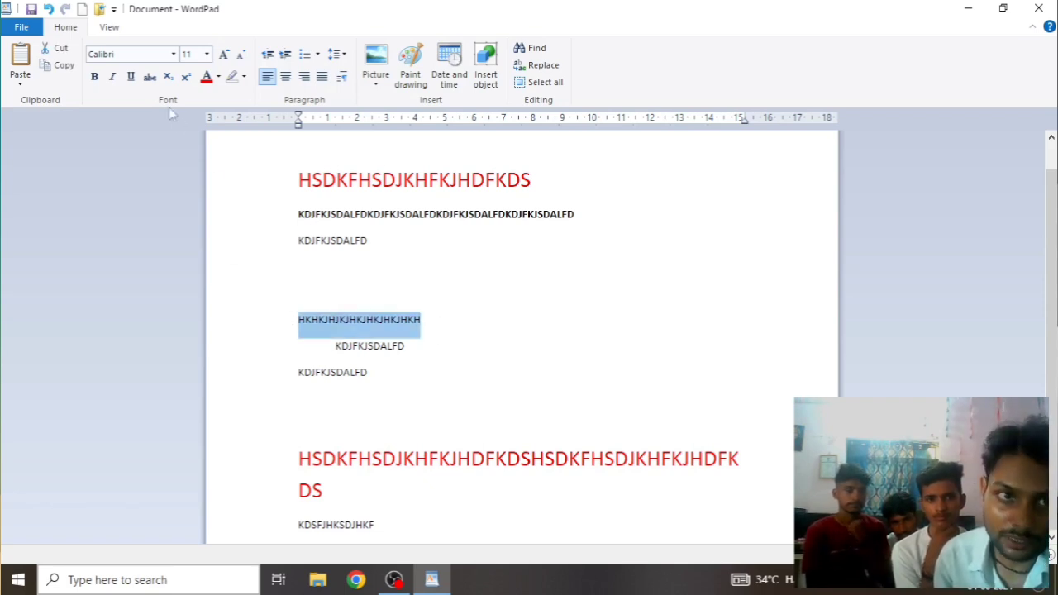
{"action": "left_click", "coordinate": [224, 56]}
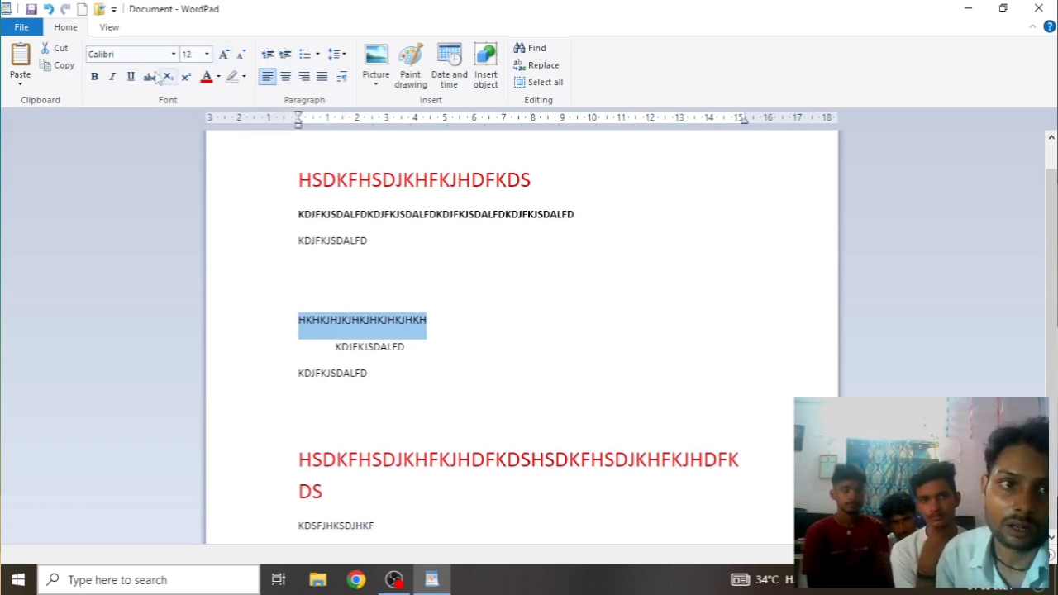
{"action": "left_click", "coordinate": [207, 76]}
{"action": "left_click", "coordinate": [96, 77]}
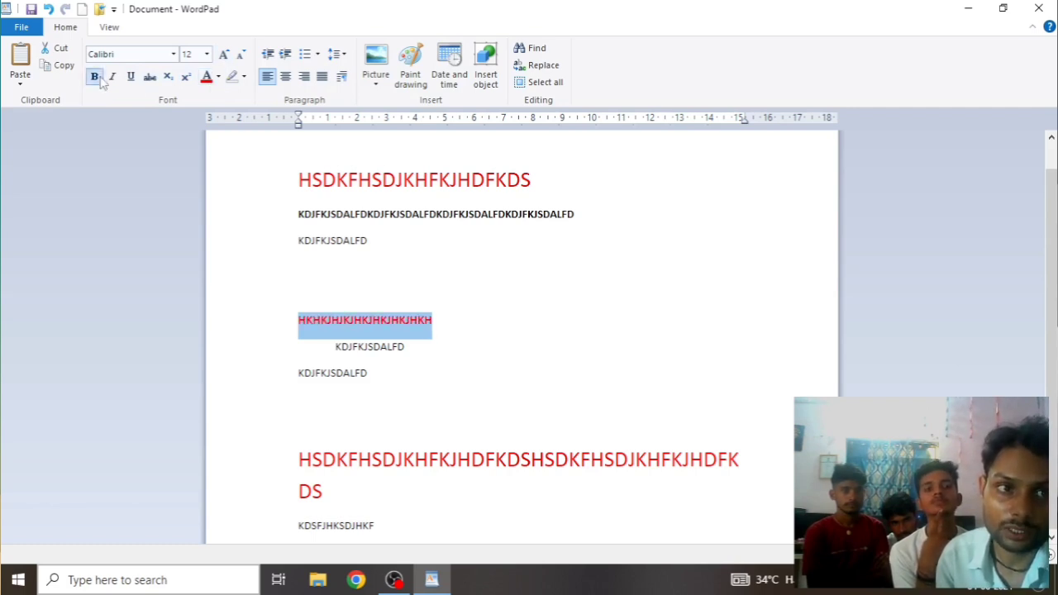
{"action": "left_click", "coordinate": [114, 77]}
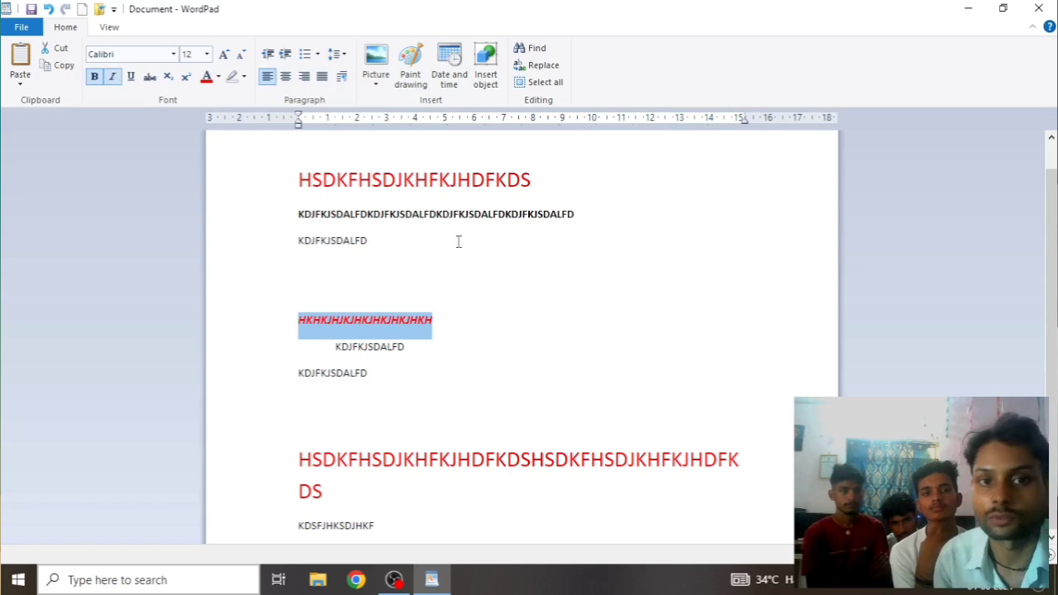
{"action": "left_click", "coordinate": [553, 314]}
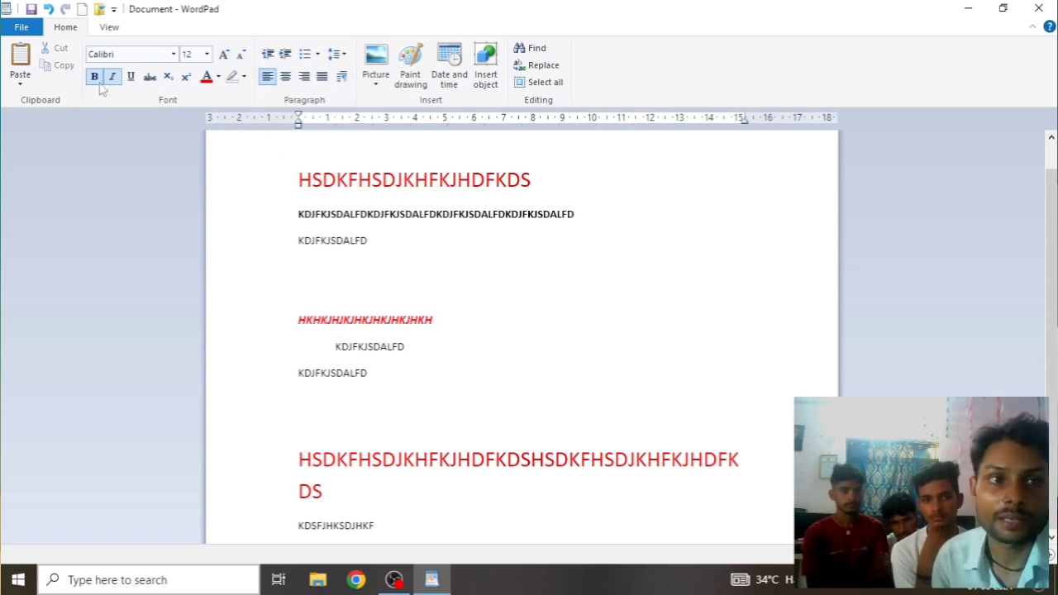
{"action": "left_click", "coordinate": [20, 82]}
{"action": "left_click", "coordinate": [57, 120]}
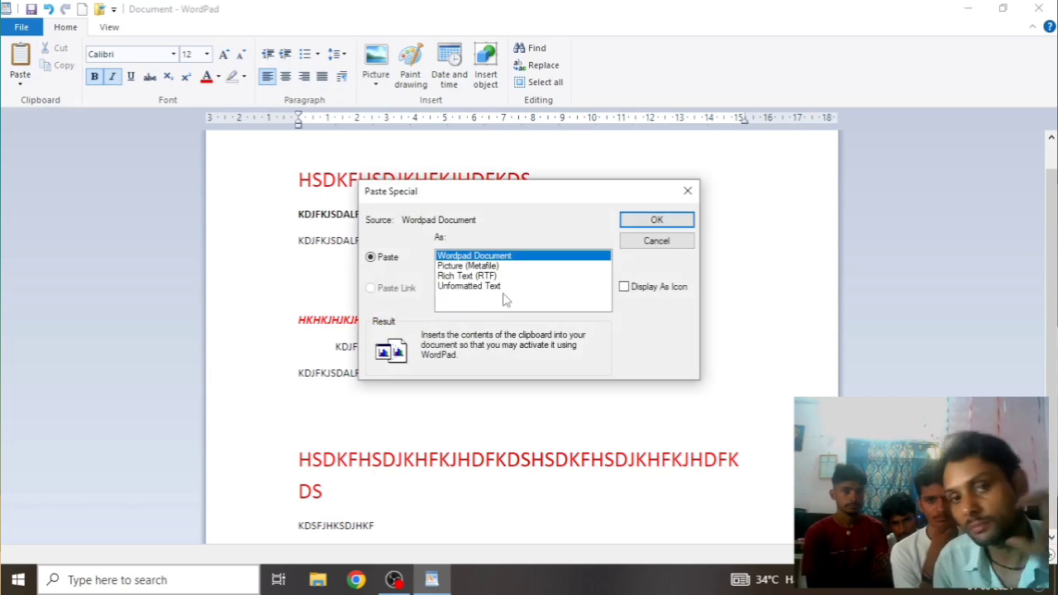
Try the Unformatted Text and WordPad Document formats in Paste Special, then close it unpasted
{"action": "left_click", "coordinate": [468, 288]}
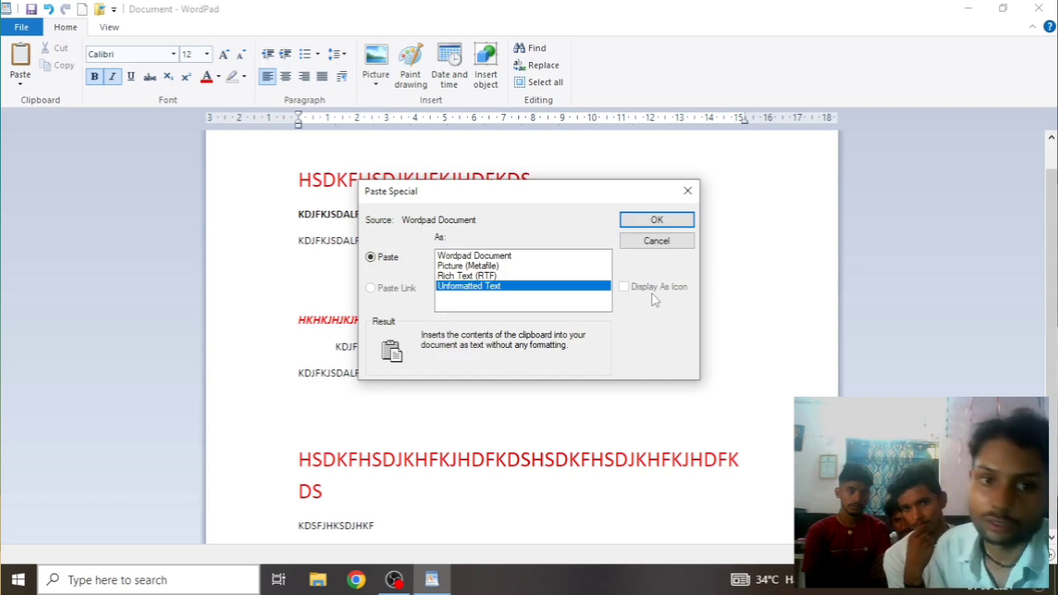
{"action": "left_click", "coordinate": [507, 256]}
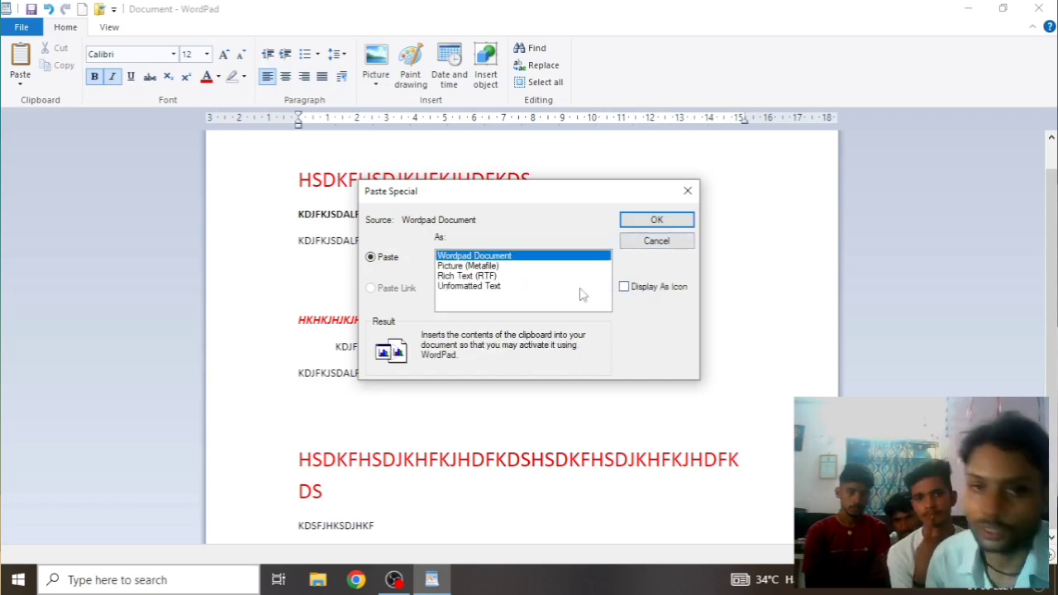
{"action": "key", "text": "Down"}
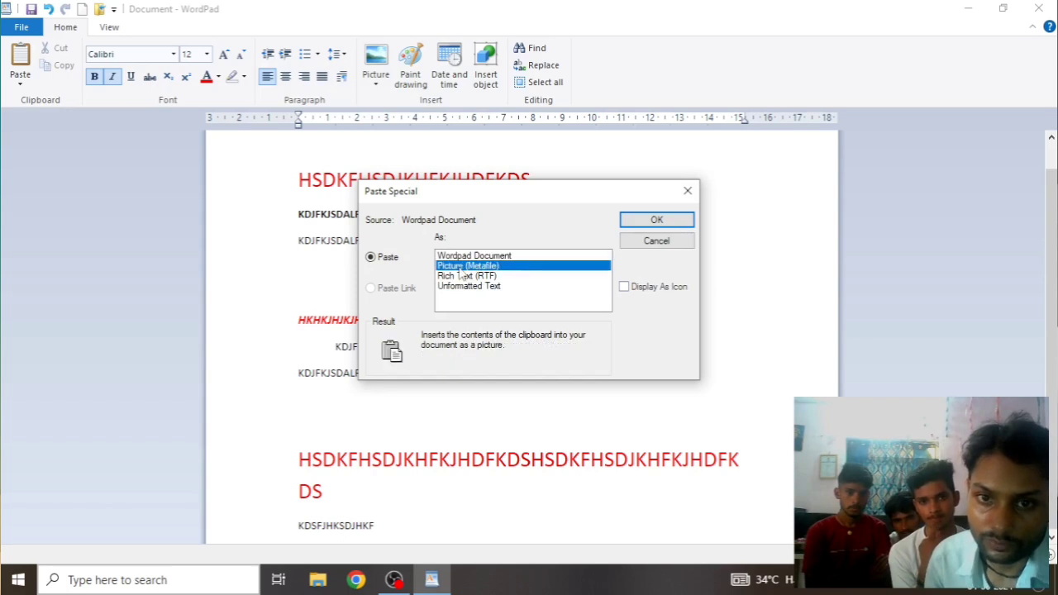
{"action": "key", "text": "Down"}
{"action": "key", "text": "Down"}
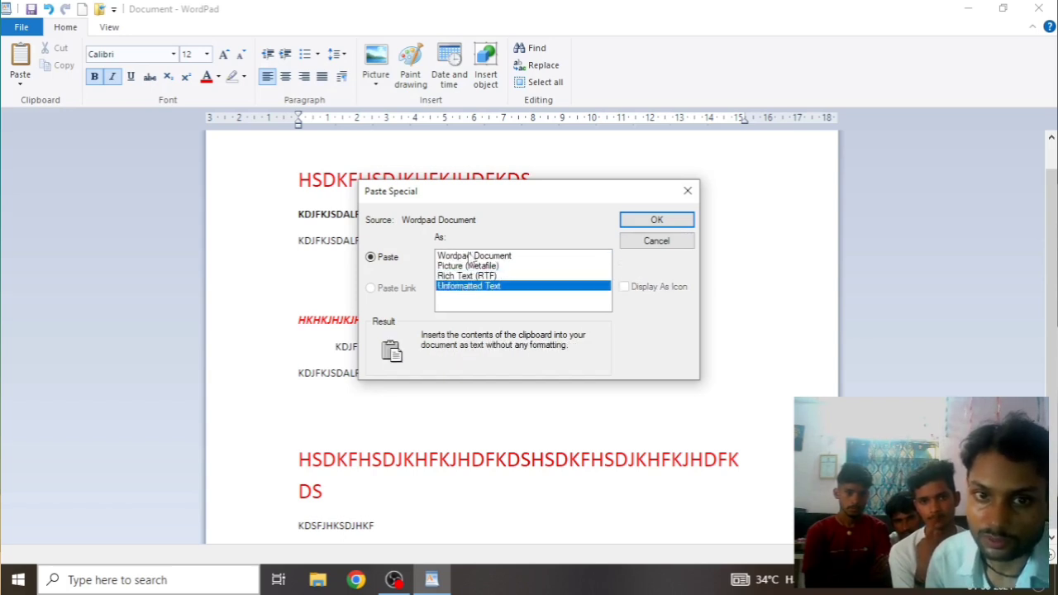
{"action": "left_click", "coordinate": [472, 256]}
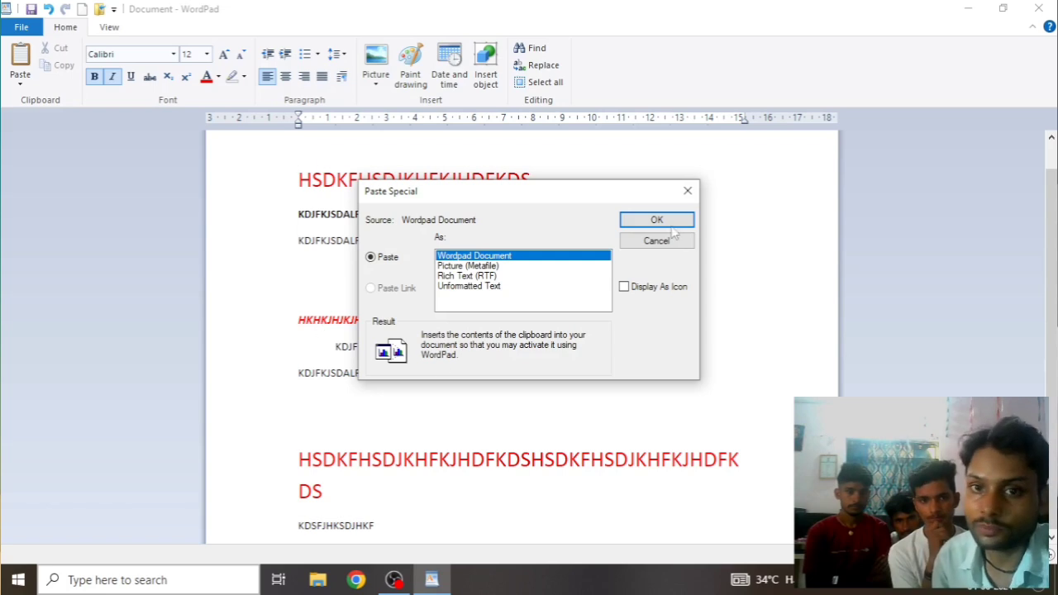
{"action": "left_click", "coordinate": [686, 191]}
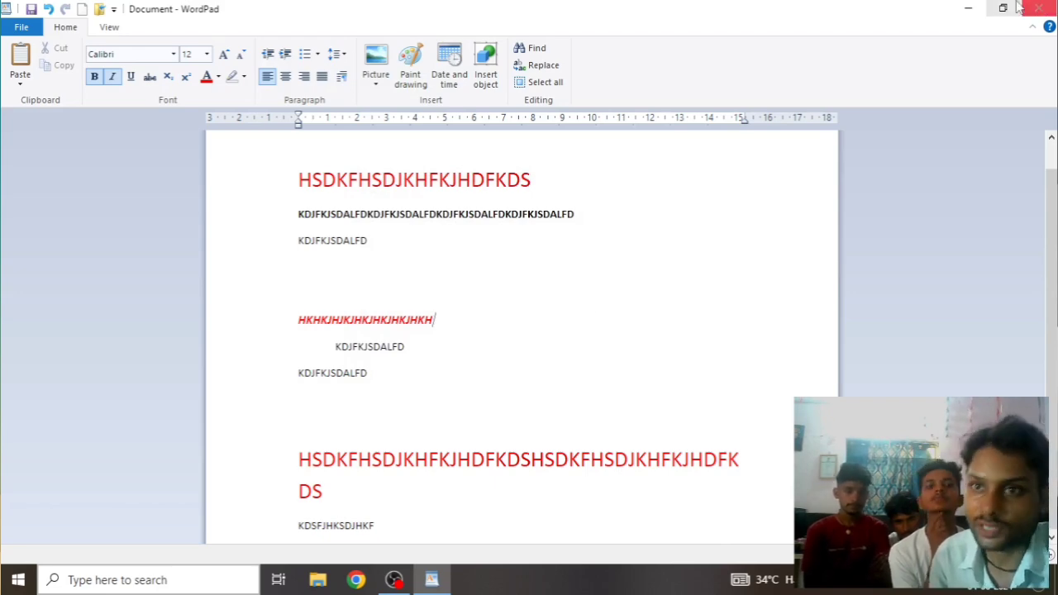
Minimise WordPad, refresh the desktop, and start a blank document in Word 2013
{"action": "left_click", "coordinate": [968, 8]}
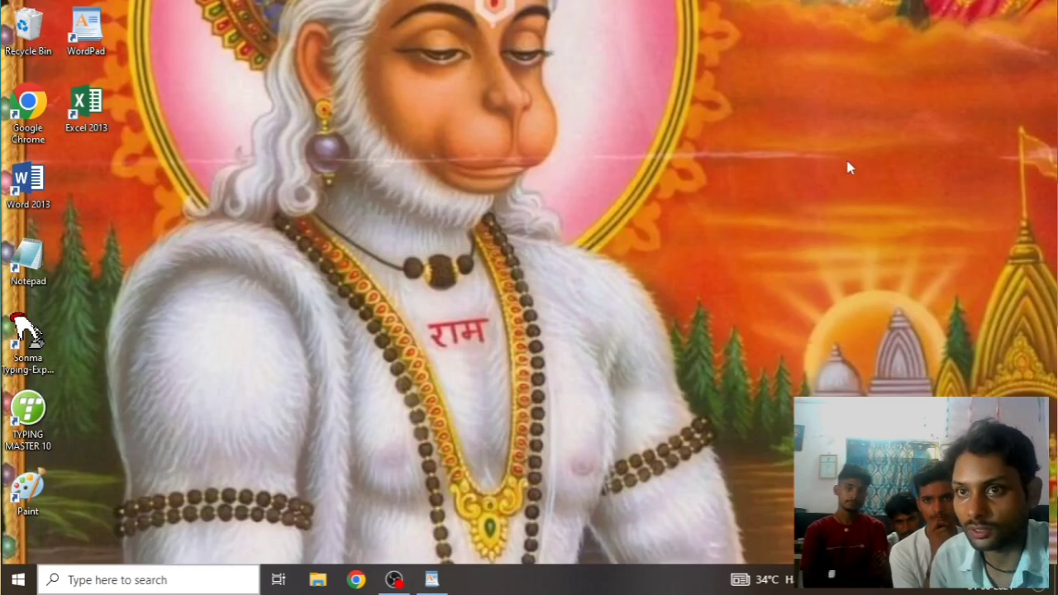
{"action": "right_click", "coordinate": [692, 233]}
{"action": "left_click", "coordinate": [727, 289]}
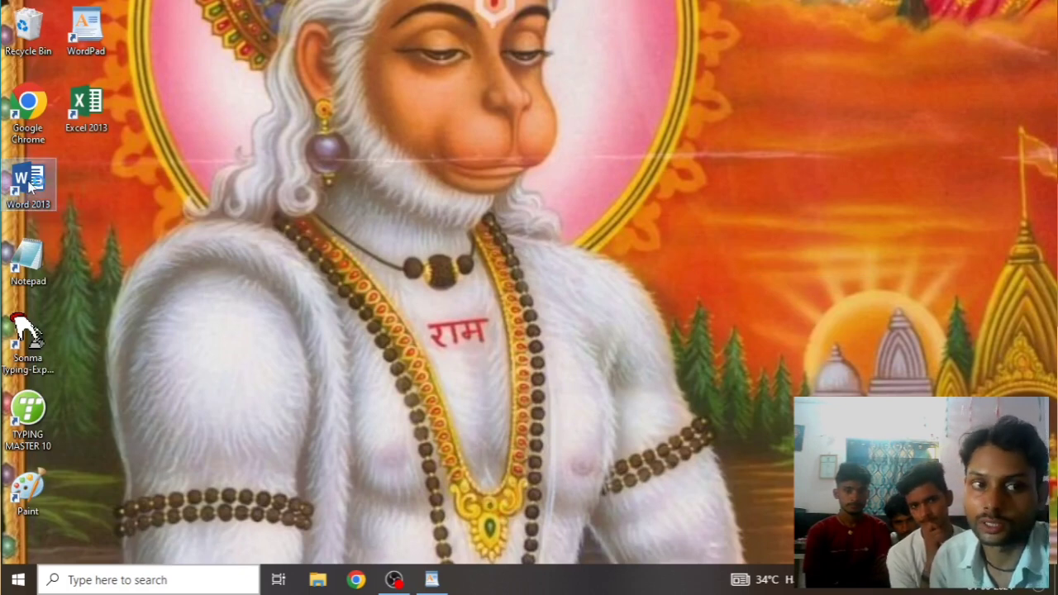
{"action": "double_click", "coordinate": [31, 183]}
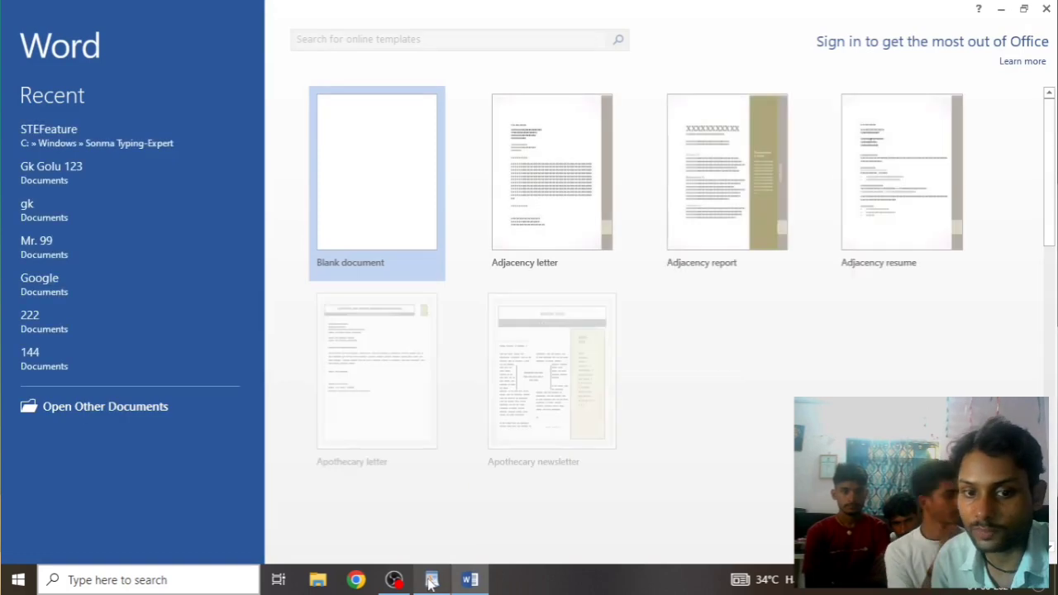
{"action": "mouse_move", "coordinate": [430, 583]}
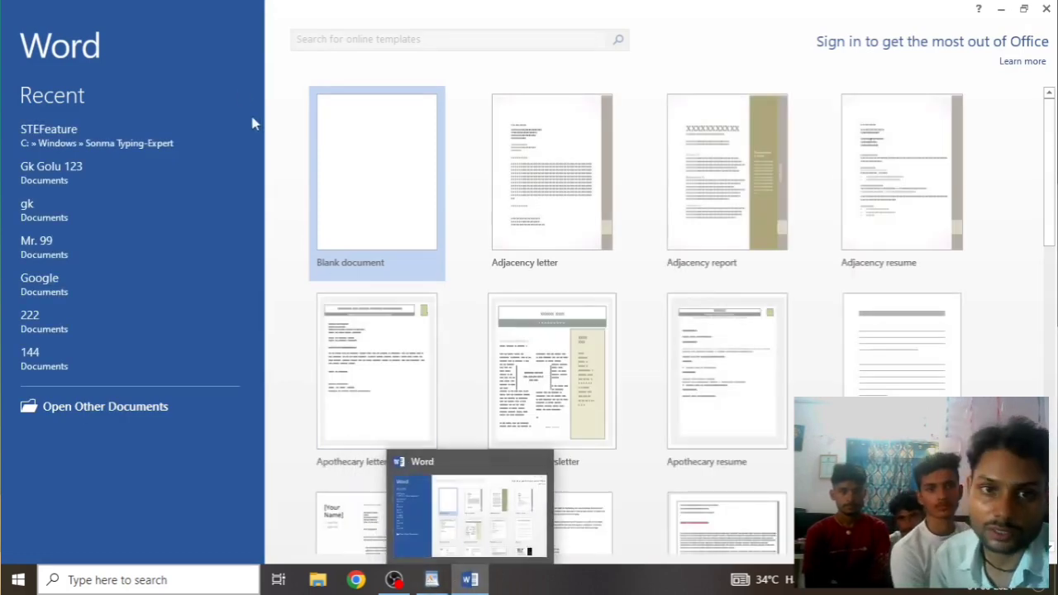
{"action": "left_click", "coordinate": [348, 171]}
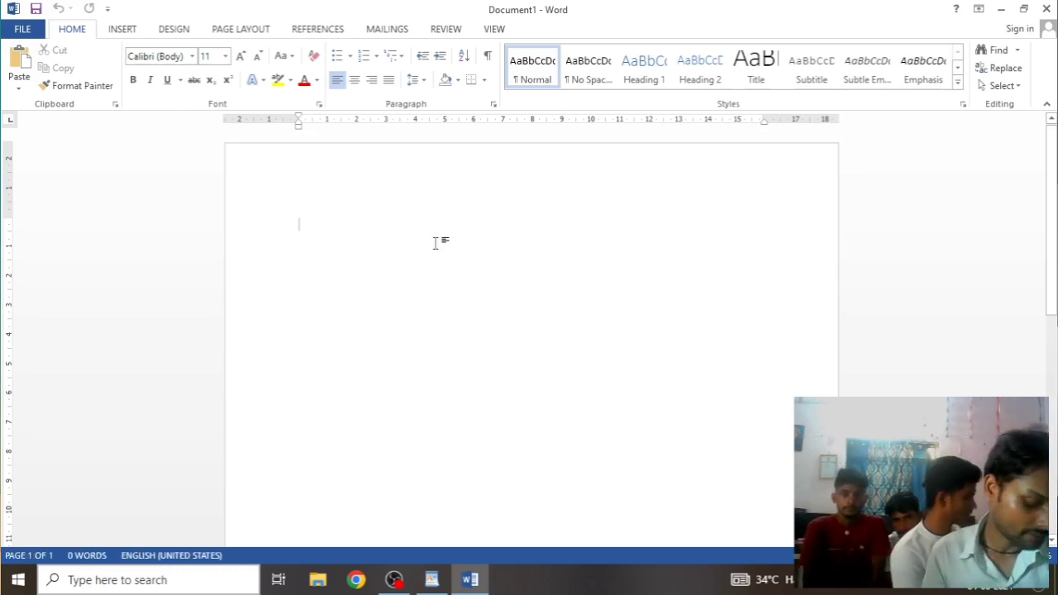
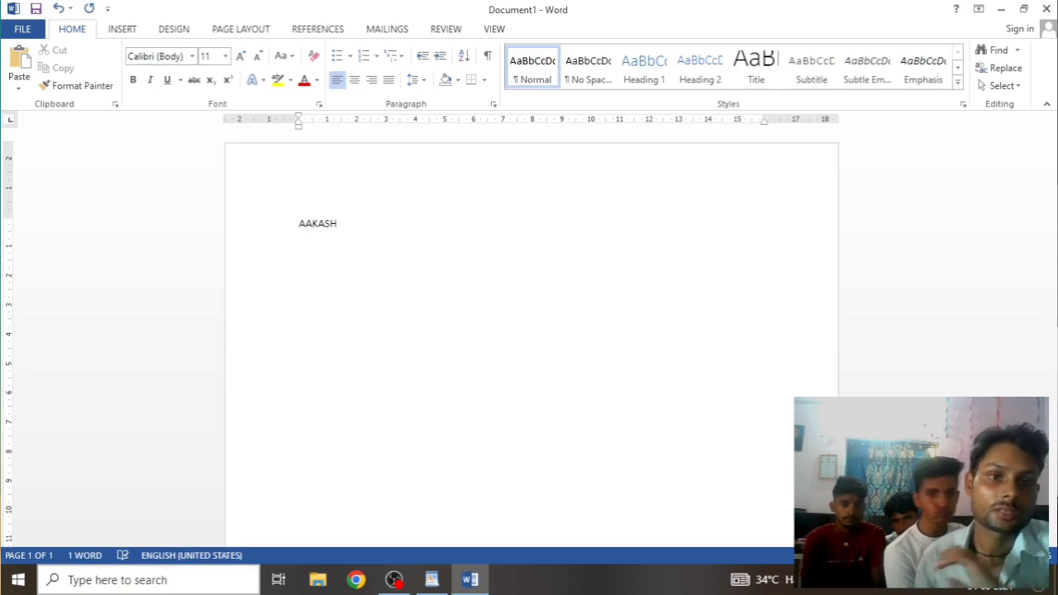
Type a short name in Word, copy it, and return to WordPad
{"action": "left_click_drag", "start_coordinate": [355, 228], "coordinate": [245, 229]}
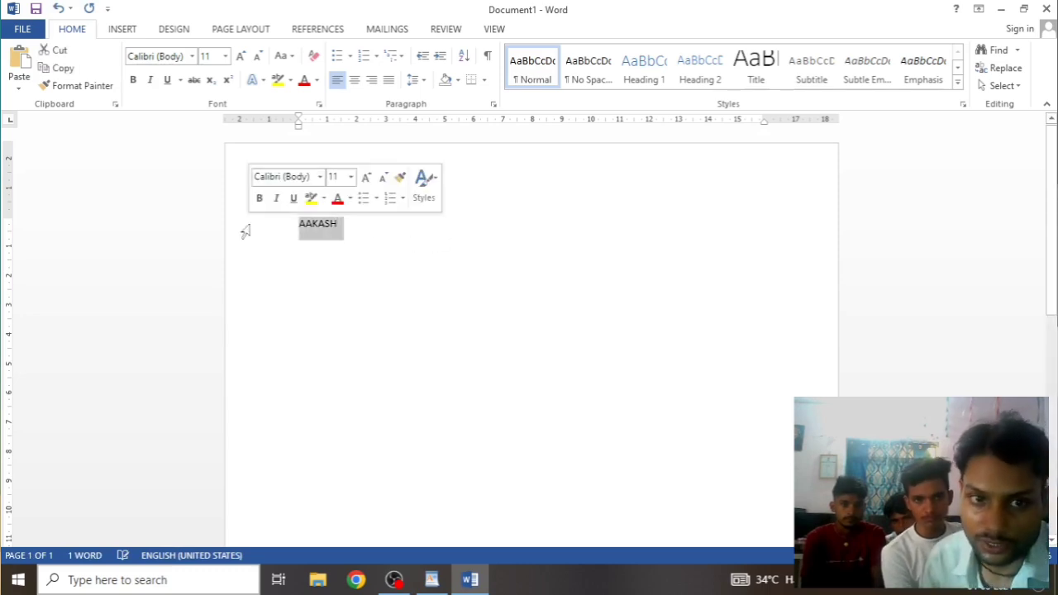
{"action": "right_click", "coordinate": [304, 230]}
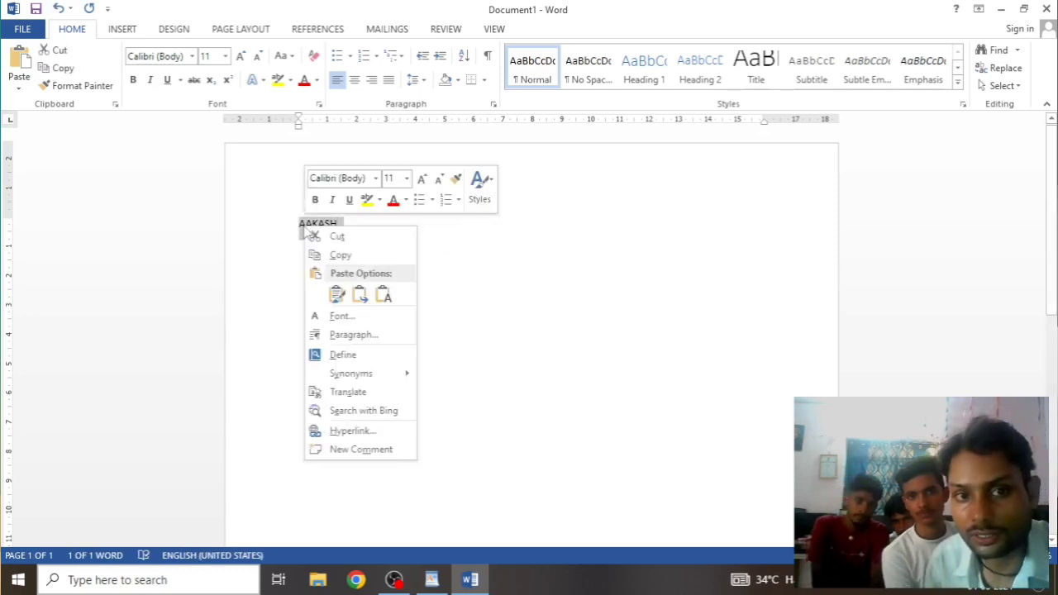
{"action": "left_click", "coordinate": [341, 256]}
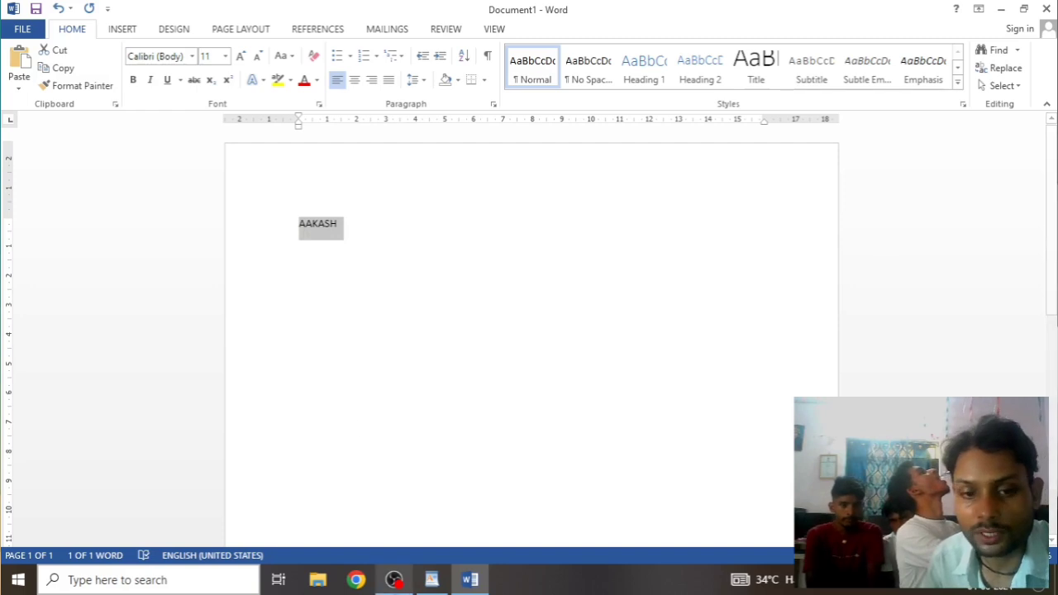
{"action": "left_click", "coordinate": [438, 581]}
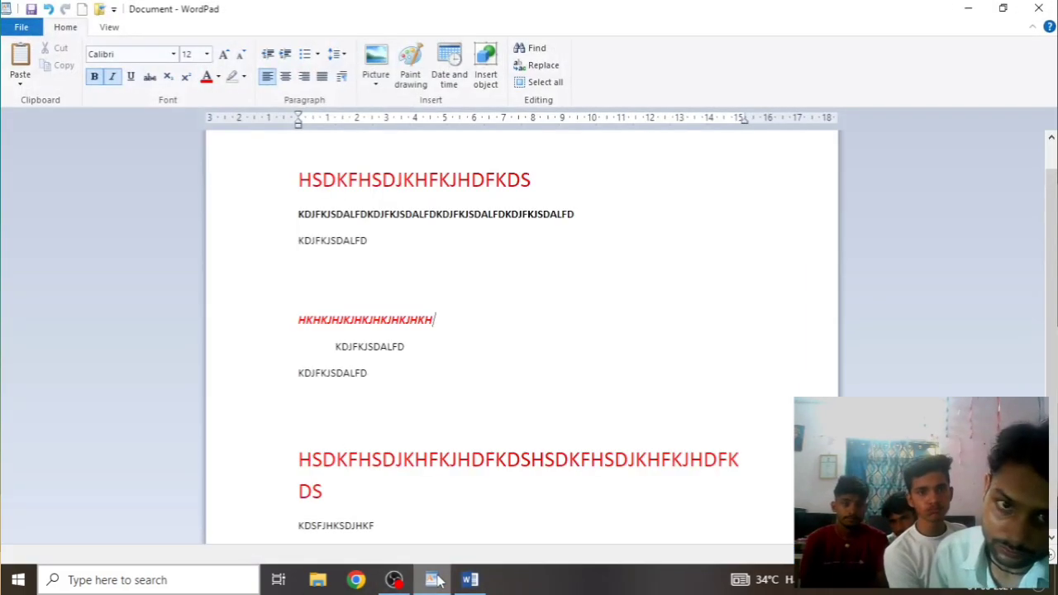
Add a new blank line after the KDSFJHKSDJHKF line
{"action": "left_click", "coordinate": [494, 360]}
{"action": "left_click", "coordinate": [443, 519]}
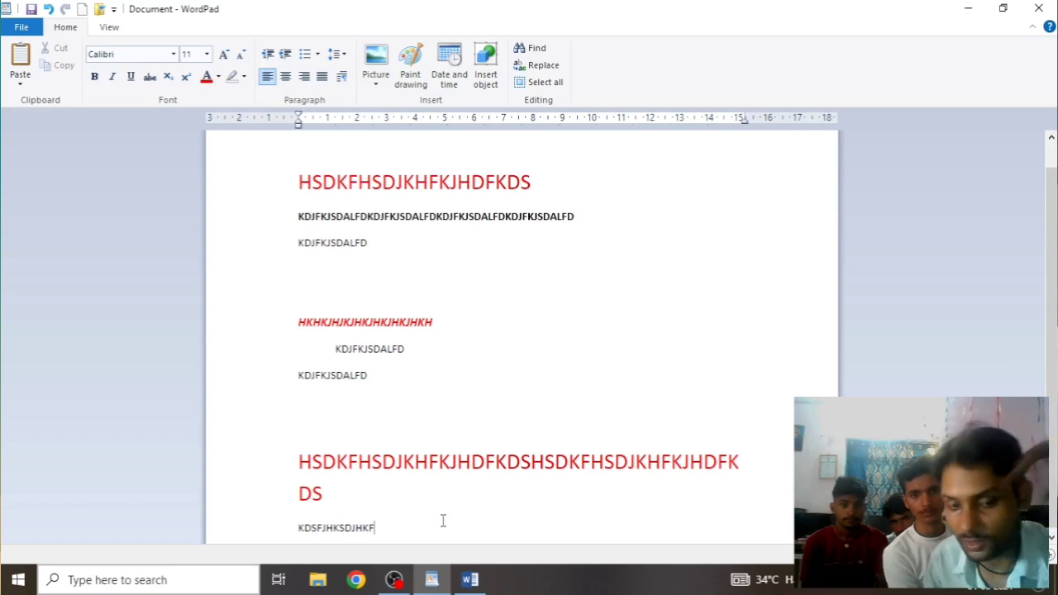
{"action": "key", "text": "Return"}
{"action": "key", "text": "Return"}
{"action": "key", "text": "Return"}
{"action": "key", "text": "Return"}
{"action": "key", "text": "Return"}
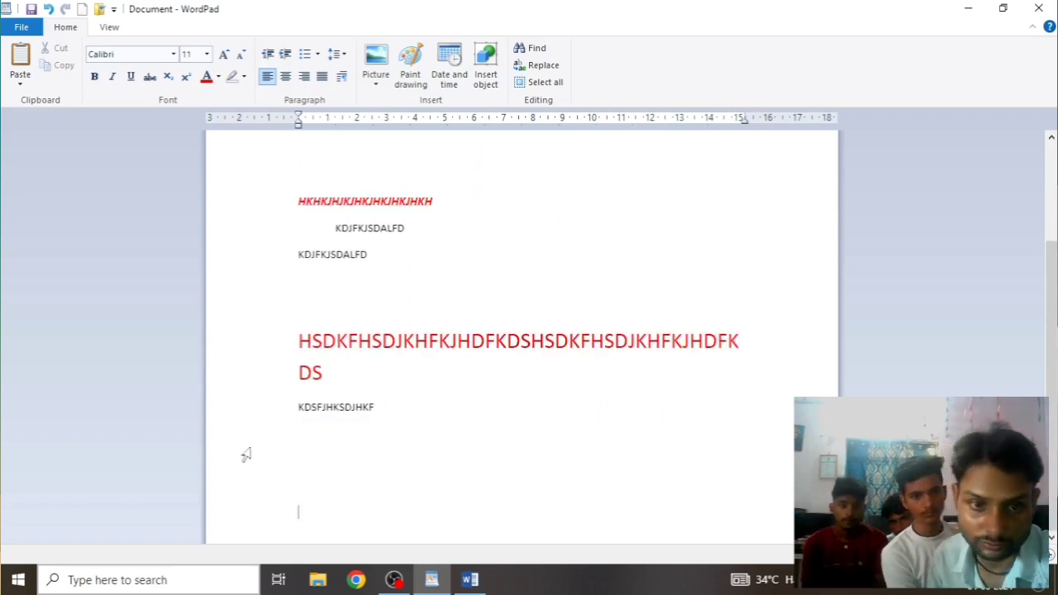
Paste Special the copied name as a linked Microsoft Word Document object and adjust its width
{"action": "left_click", "coordinate": [20, 80]}
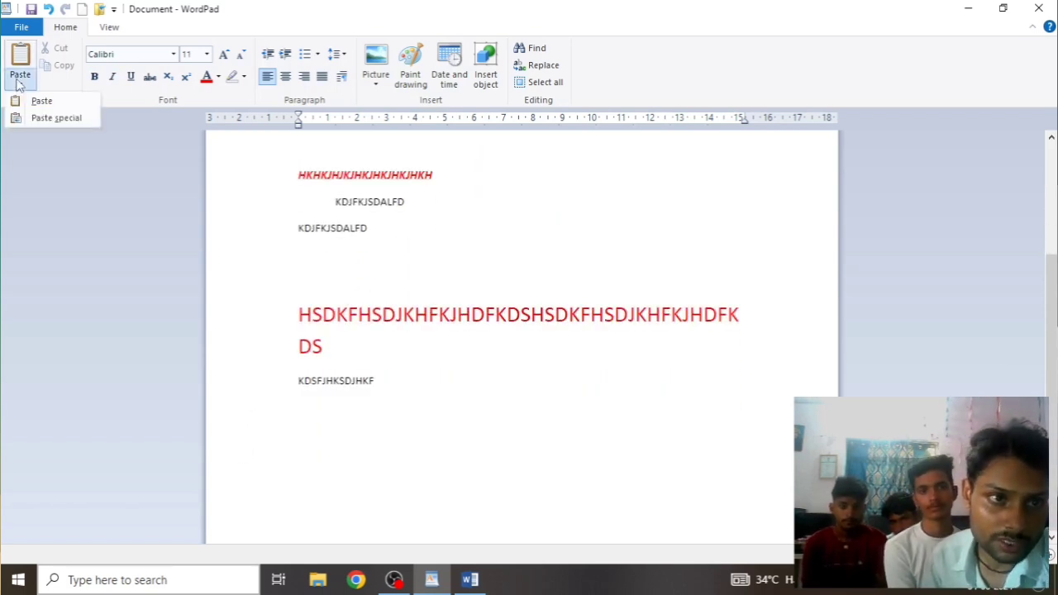
{"action": "left_click", "coordinate": [56, 117]}
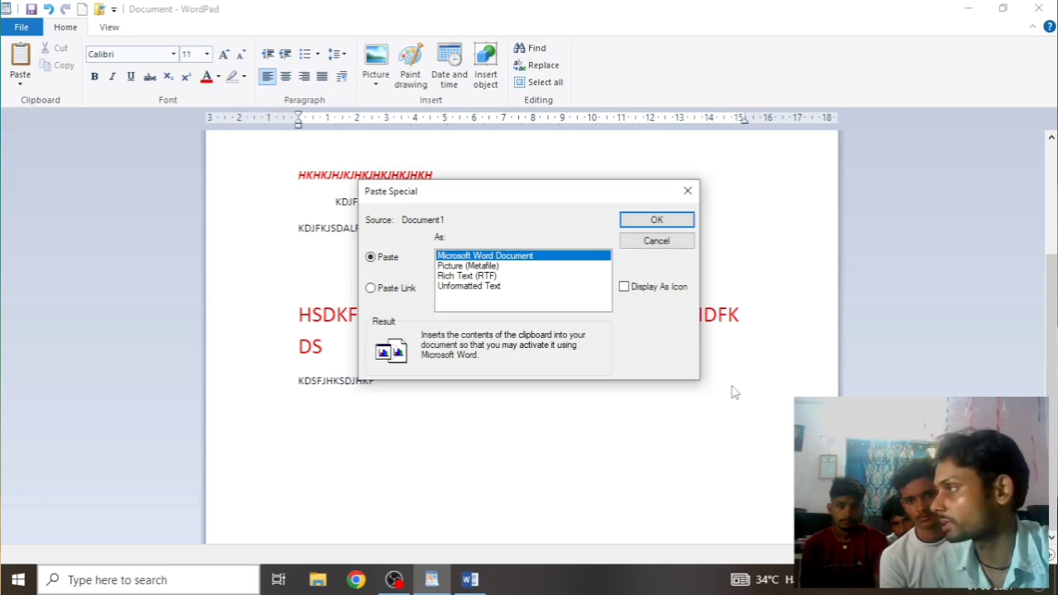
{"action": "left_click", "coordinate": [371, 288]}
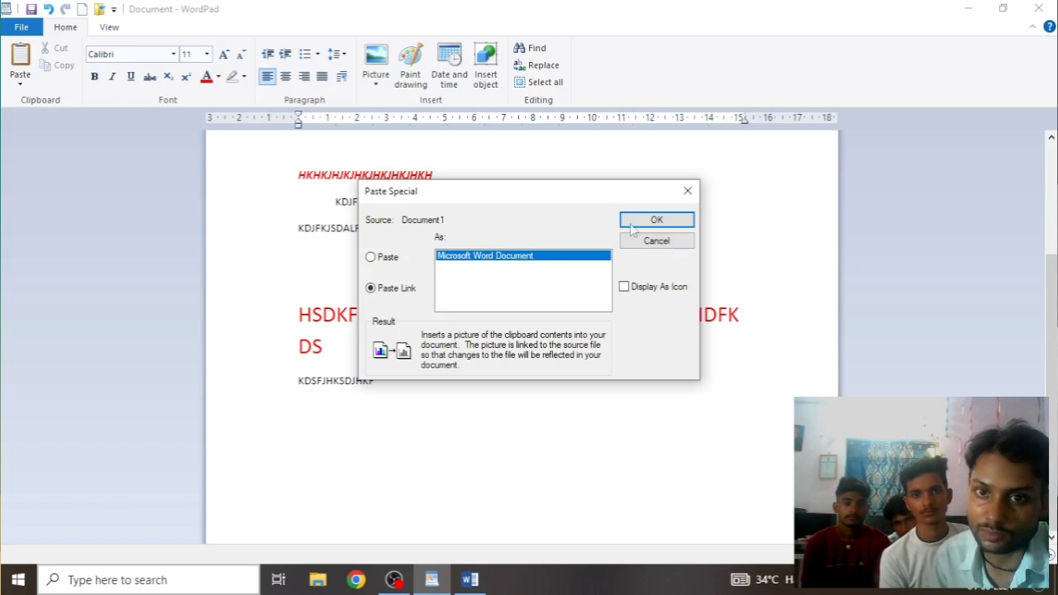
{"action": "left_click", "coordinate": [657, 218]}
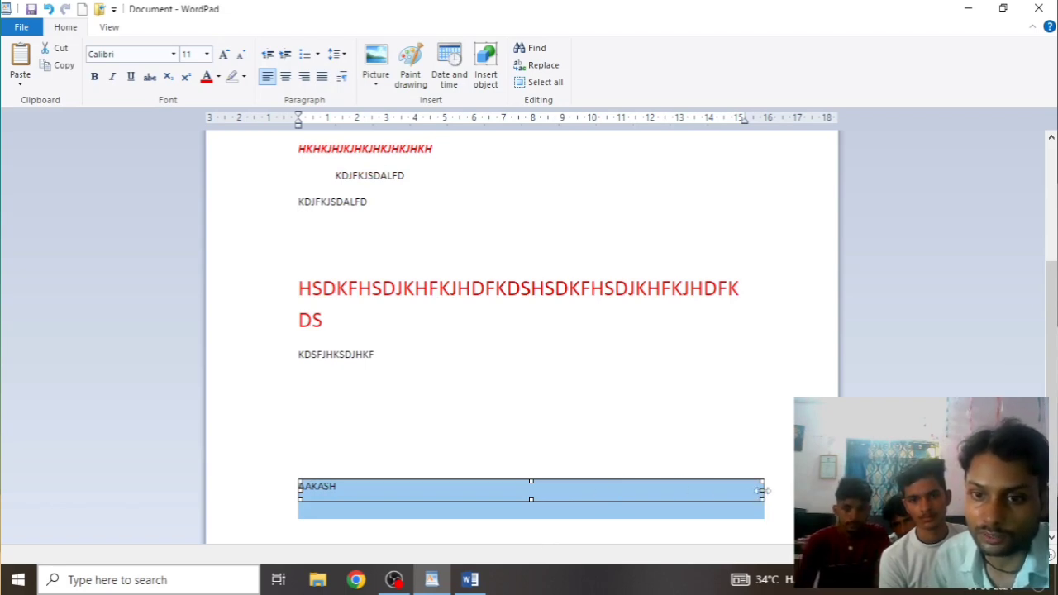
{"action": "mouse_move", "coordinate": [761, 491]}
{"action": "left_mouse_down"}
{"action": "mouse_move", "coordinate": [586, 468]}
{"action": "mouse_move", "coordinate": [775, 476]}
{"action": "left_mouse_up"}
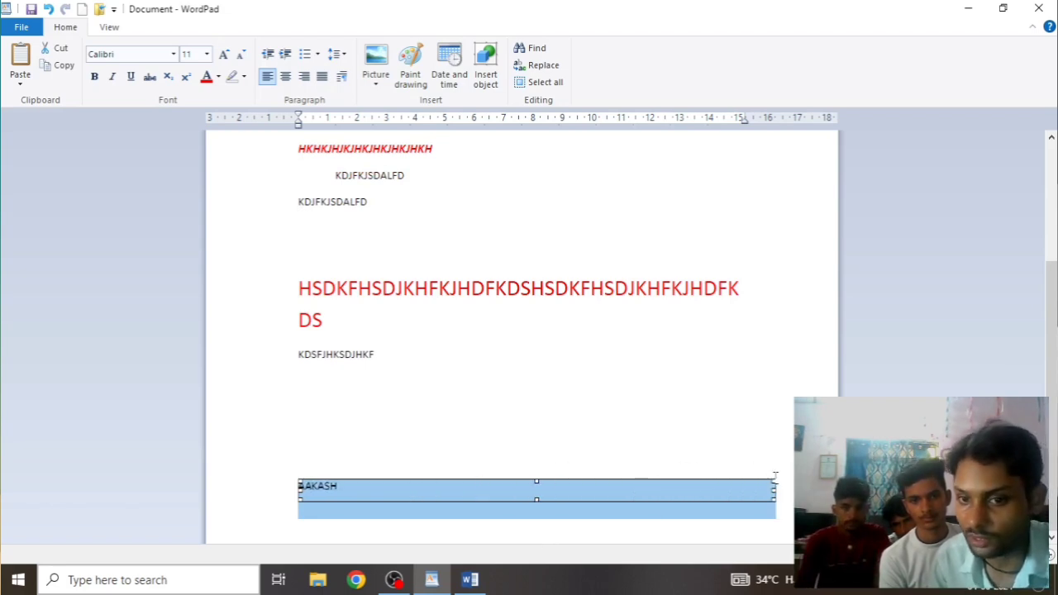
{"action": "scroll", "coordinate": [694, 488], "scroll_direction": "up", "scroll_amount": 4}
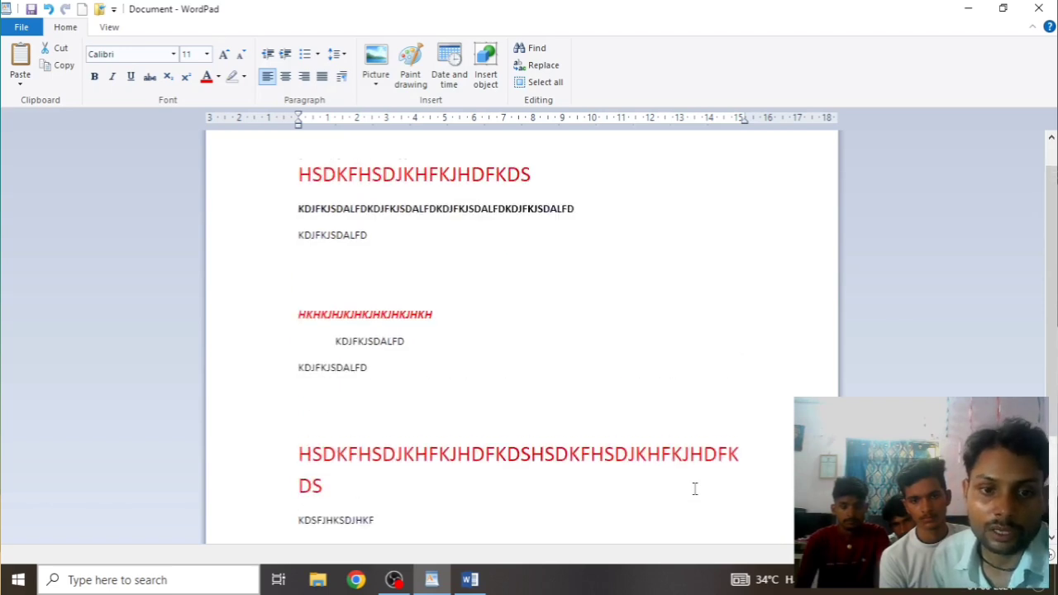
{"action": "scroll", "coordinate": [637, 488], "scroll_direction": "down", "scroll_amount": 3}
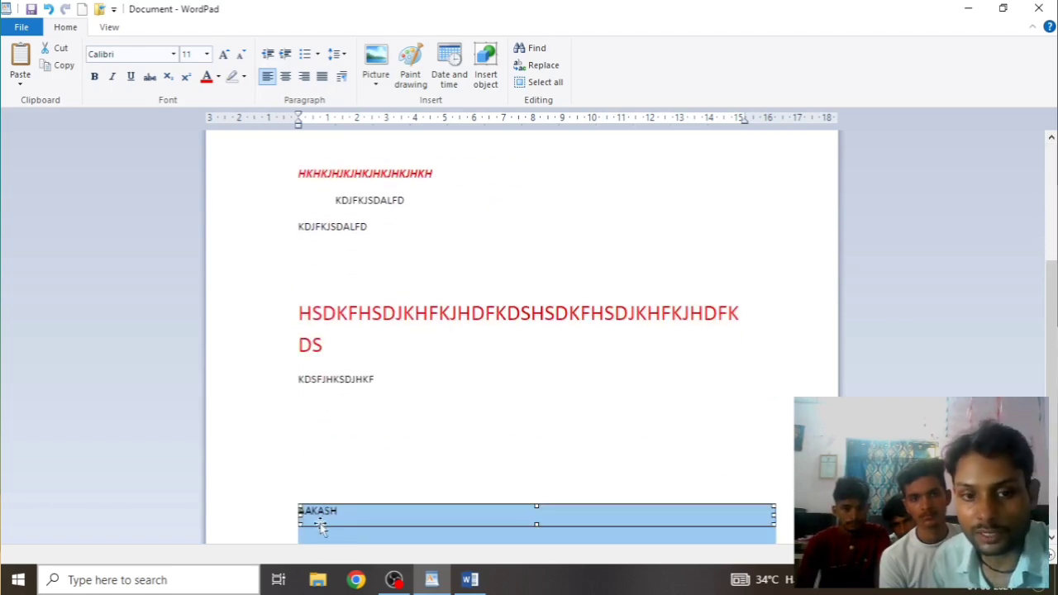
Extend the name in the Word document and check the linked object updating in WordPad
{"action": "left_click", "coordinate": [470, 581]}
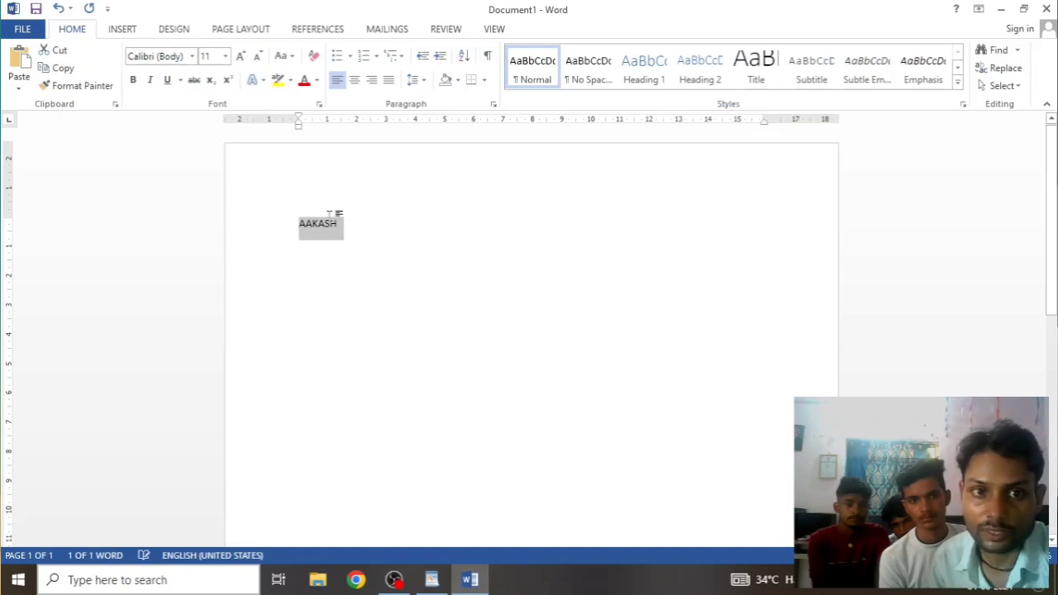
{"action": "left_click", "coordinate": [347, 228]}
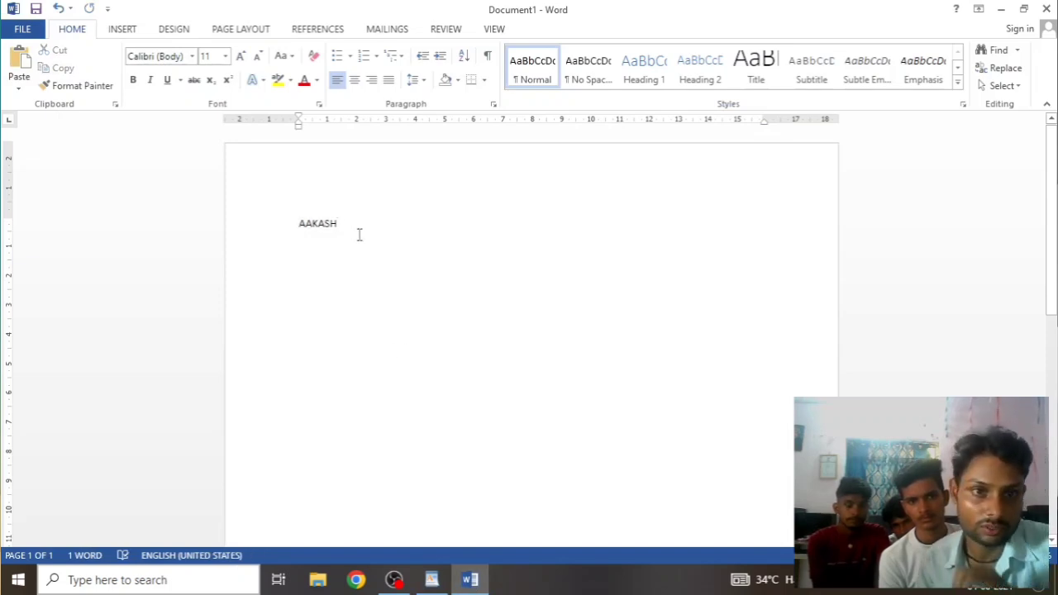
{"action": "type", "text": "KU"}
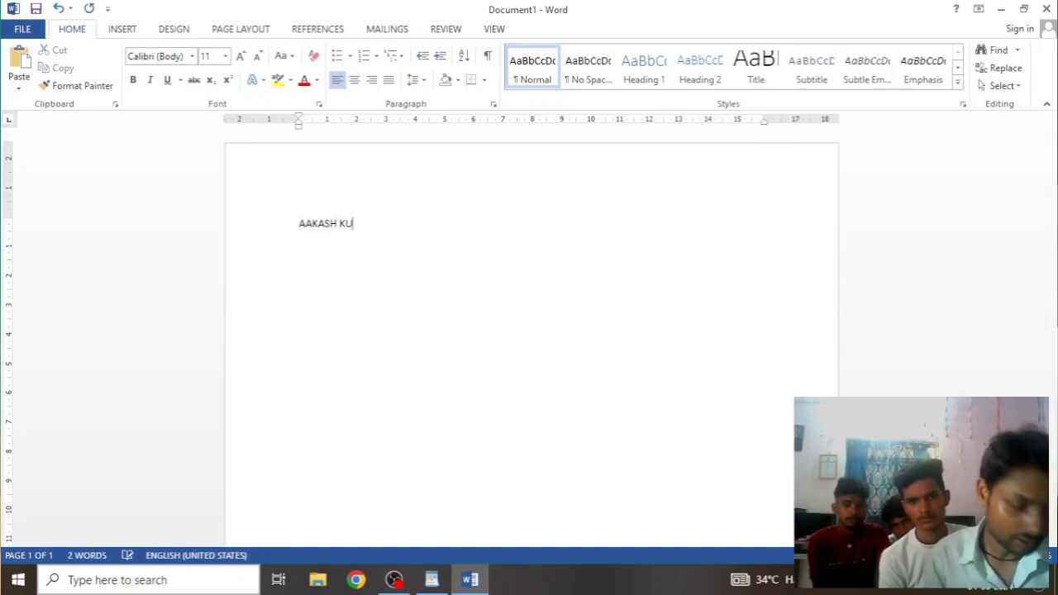
{"action": "key", "text": "BackSpace"}
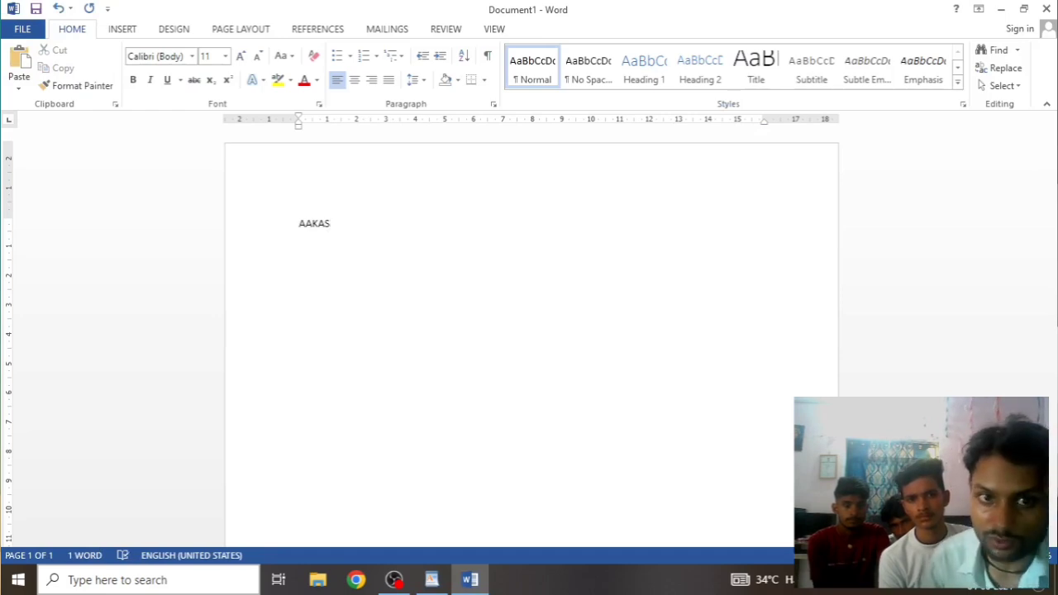
{"action": "left_click", "coordinate": [432, 581]}
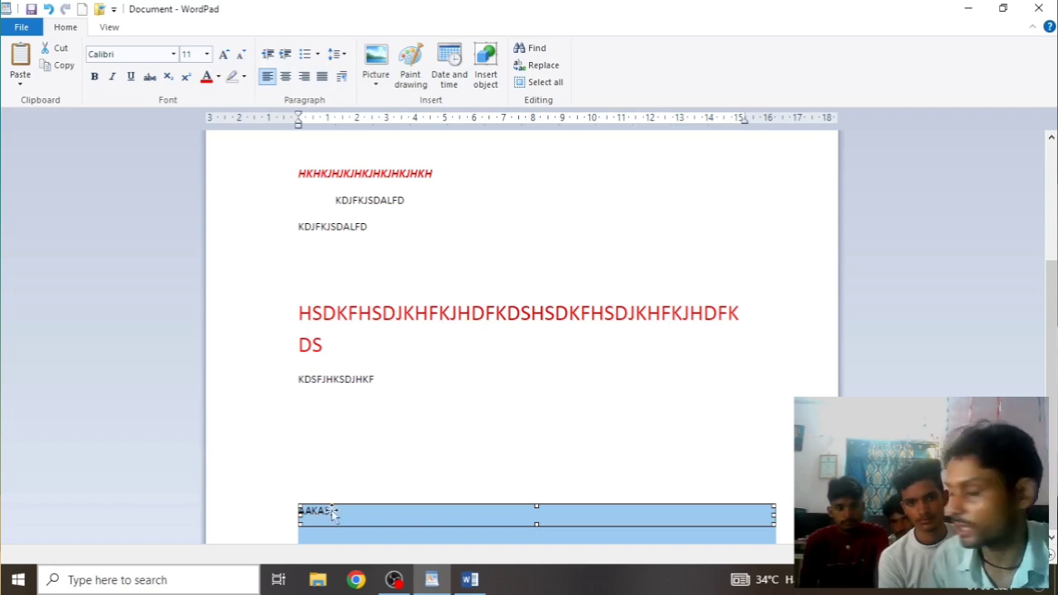
{"action": "left_click", "coordinate": [470, 579]}
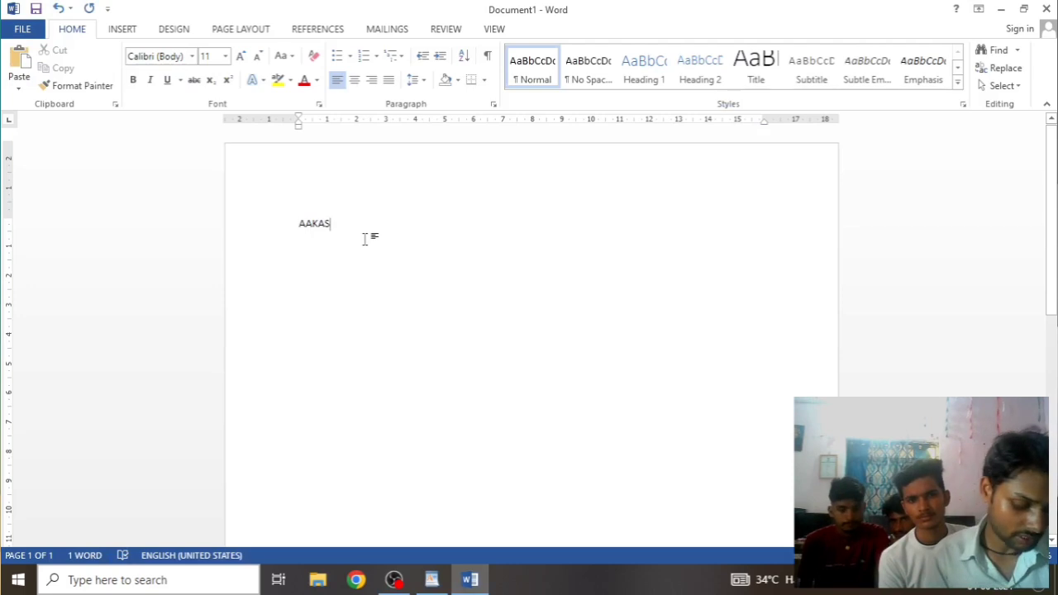
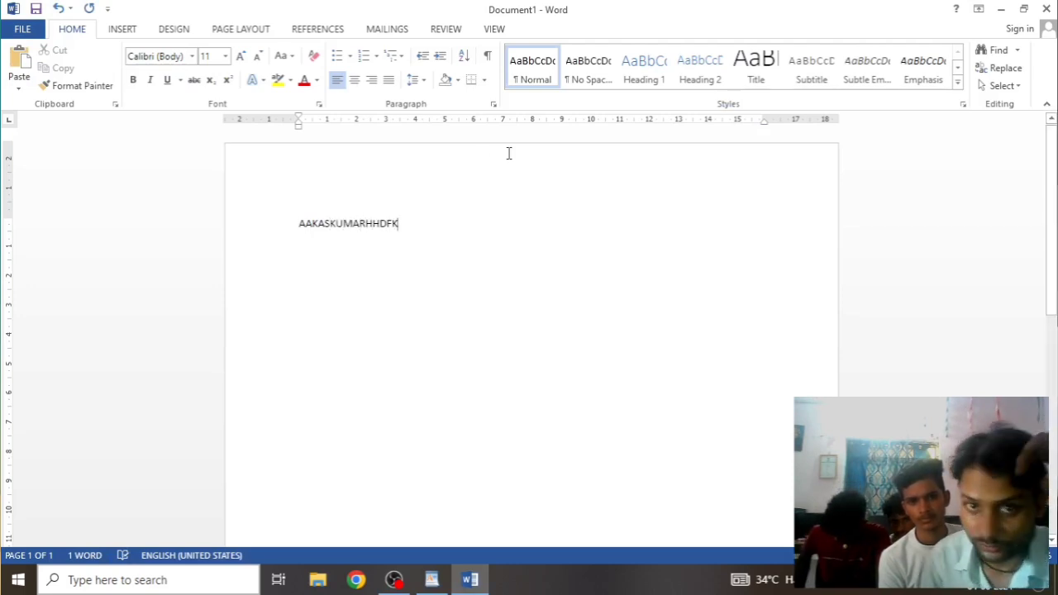
{"action": "left_click", "coordinate": [431, 579]}
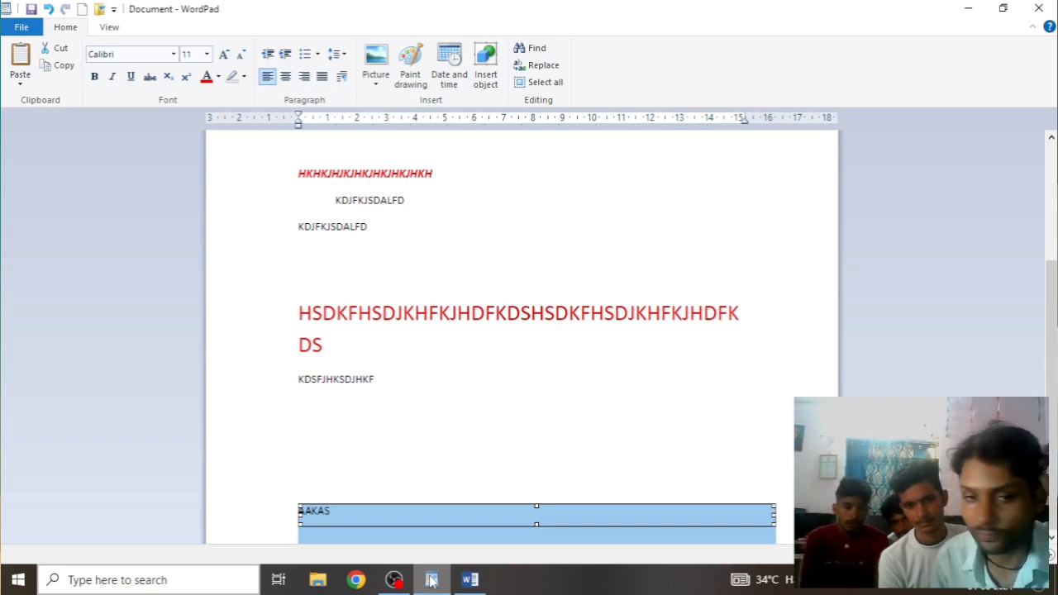
Trim the extra letters from the name in Word, then delete the linked object in WordPad
{"action": "left_click", "coordinate": [470, 579]}
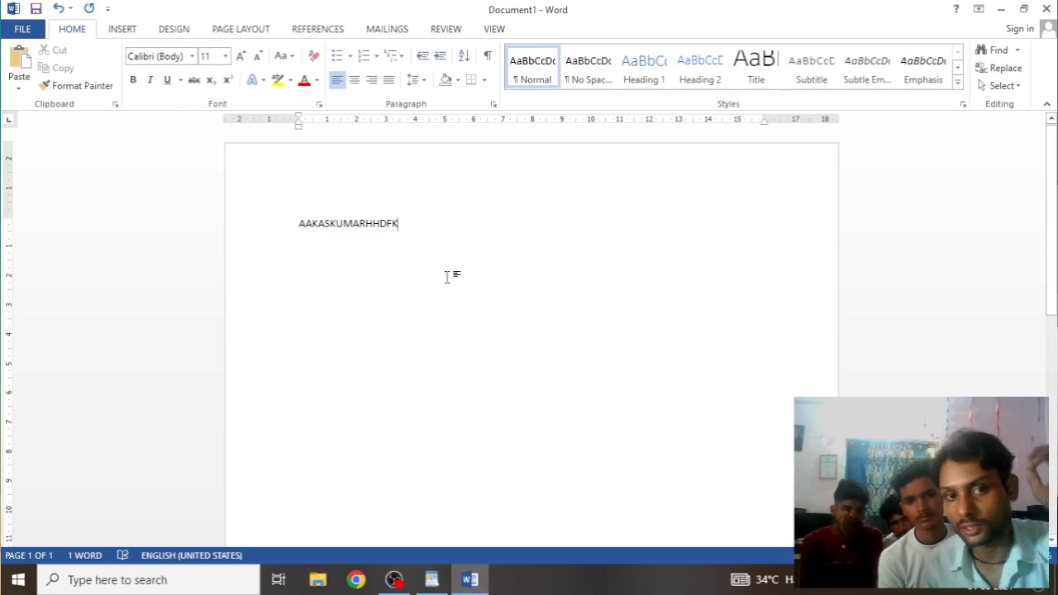
{"action": "key", "text": "BackSpace"}
{"action": "key", "text": "BackSpace"}
{"action": "key", "text": "BackSpace"}
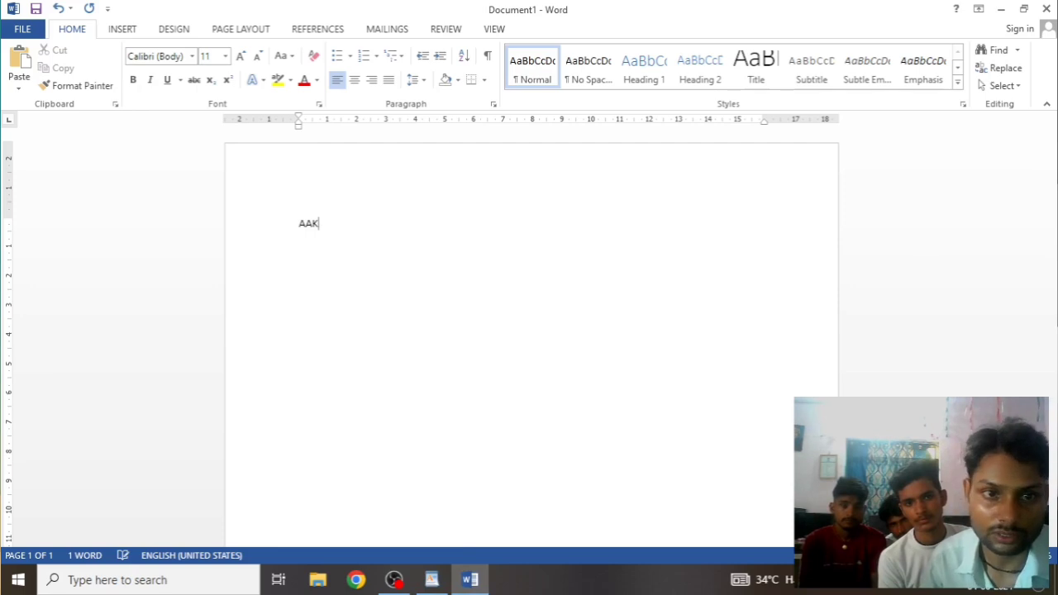
{"action": "left_click", "coordinate": [446, 582]}
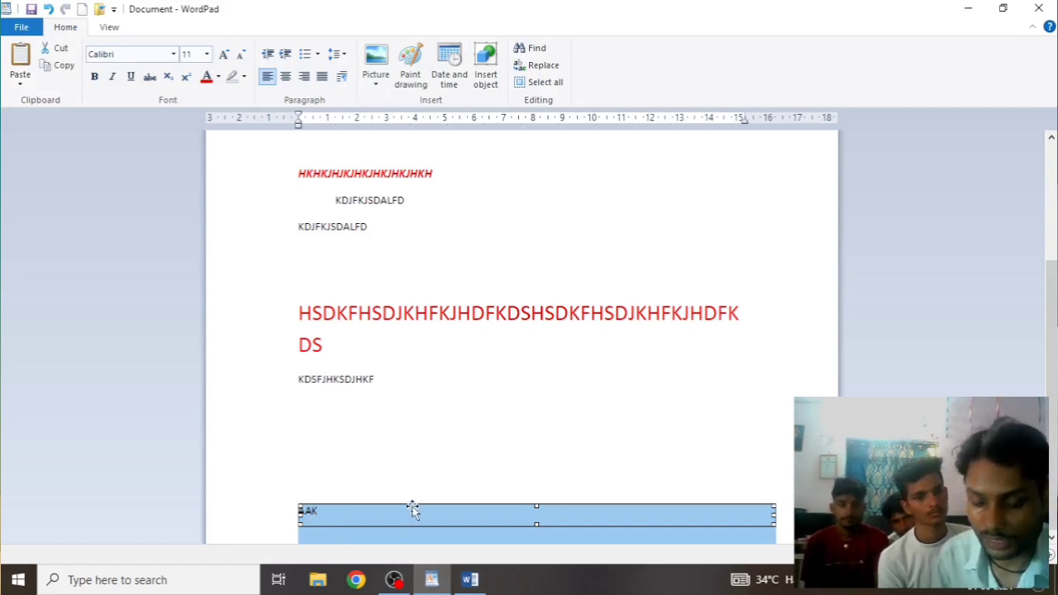
{"action": "key", "text": "Delete"}
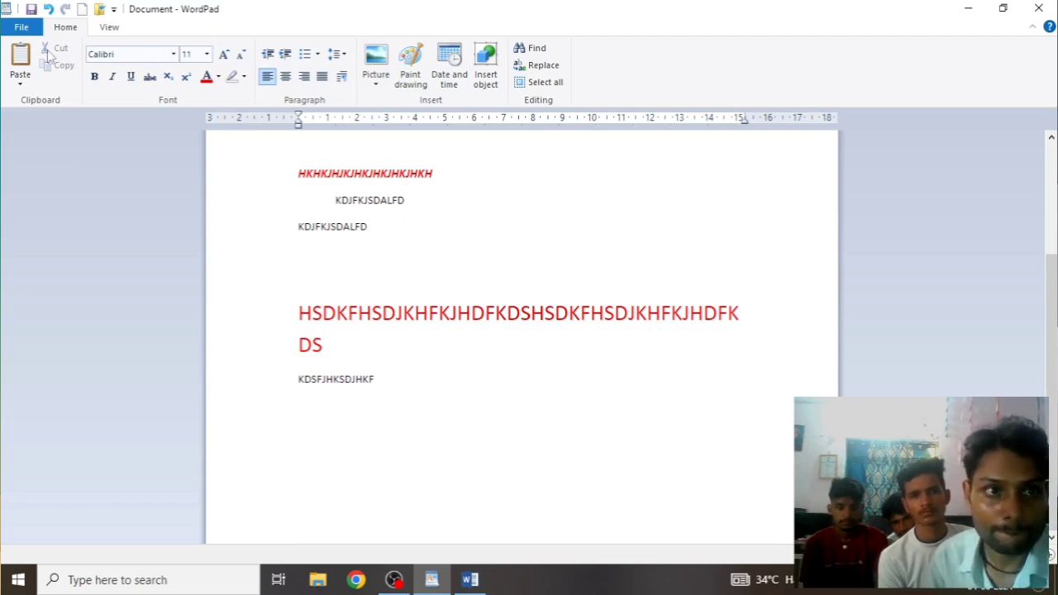
Paste the copied name as plain text below KDSFJHKSDJHKF, then dismiss Paste Special unused
{"action": "left_click", "coordinate": [20, 83]}
{"action": "left_click", "coordinate": [38, 100]}
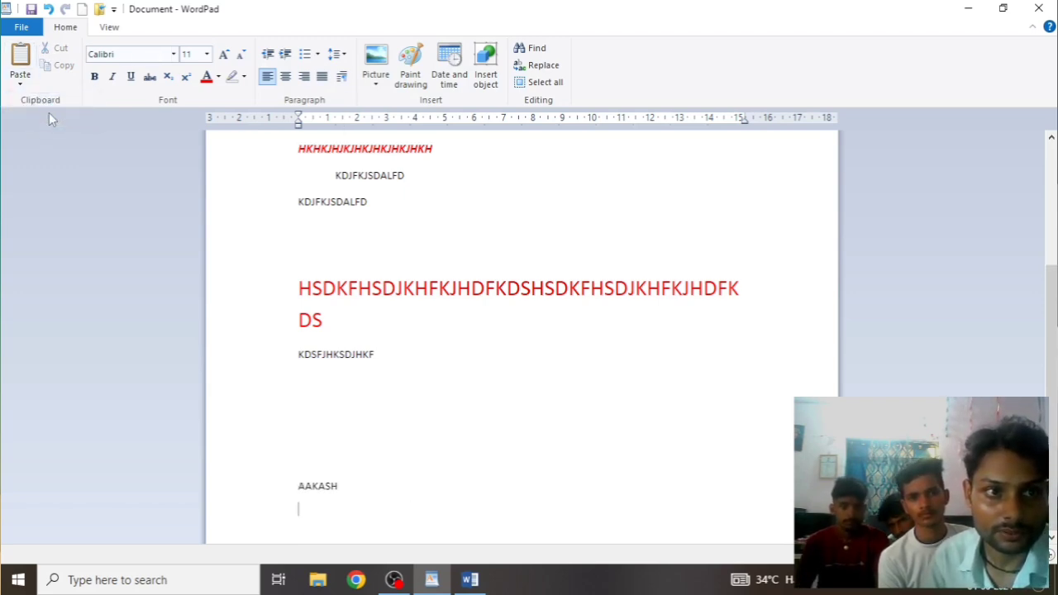
{"action": "left_click", "coordinate": [20, 83]}
{"action": "left_click", "coordinate": [41, 116]}
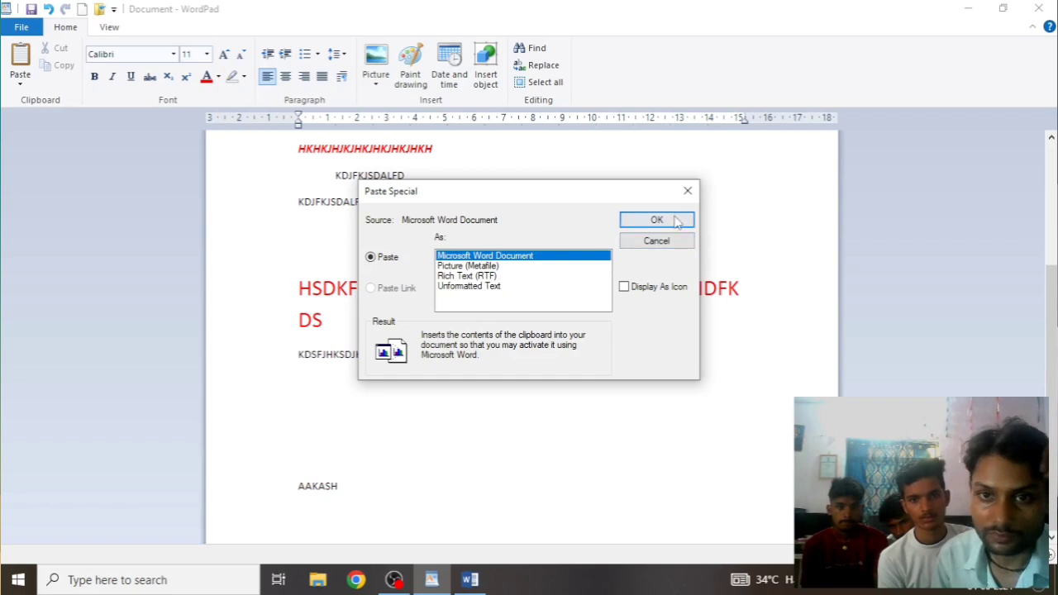
{"action": "left_click", "coordinate": [686, 191]}
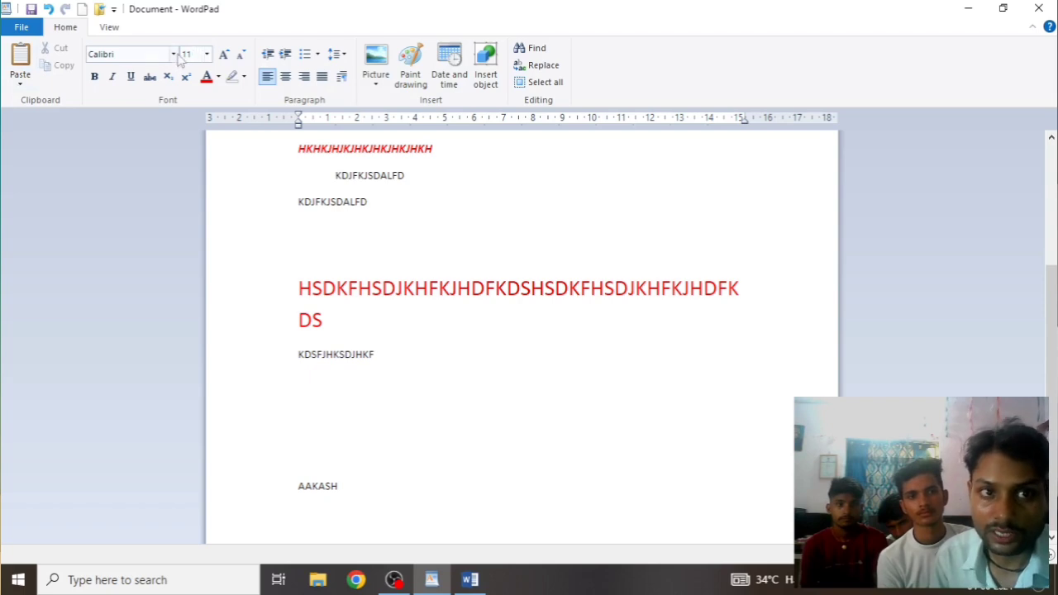
Set the first red heading line to the Algerian font at 48 pt
{"action": "scroll", "coordinate": [389, 252], "scroll_direction": "up", "scroll_amount": 5}
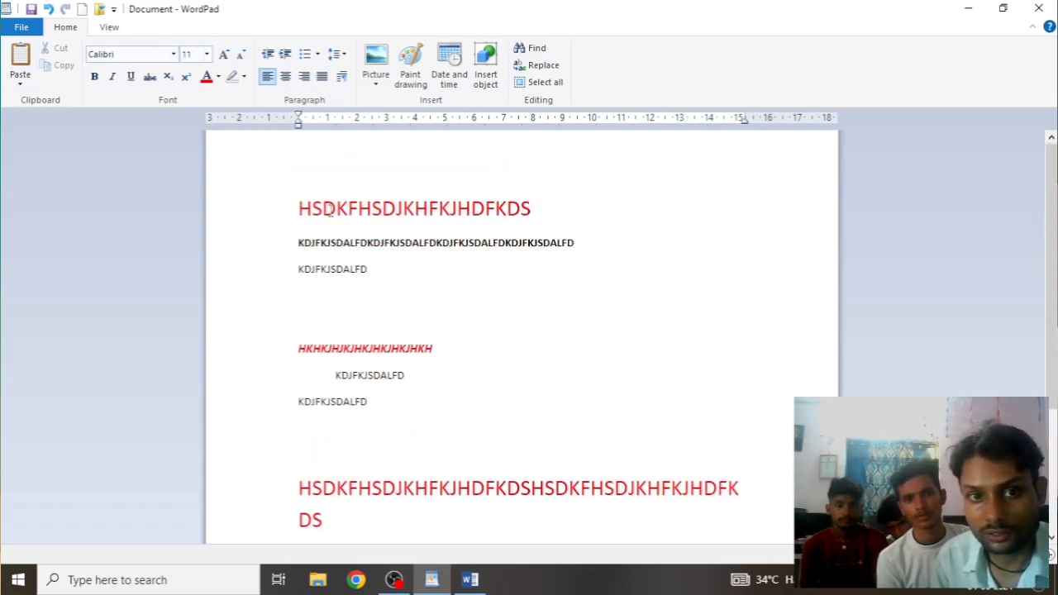
{"action": "left_click", "coordinate": [292, 210]}
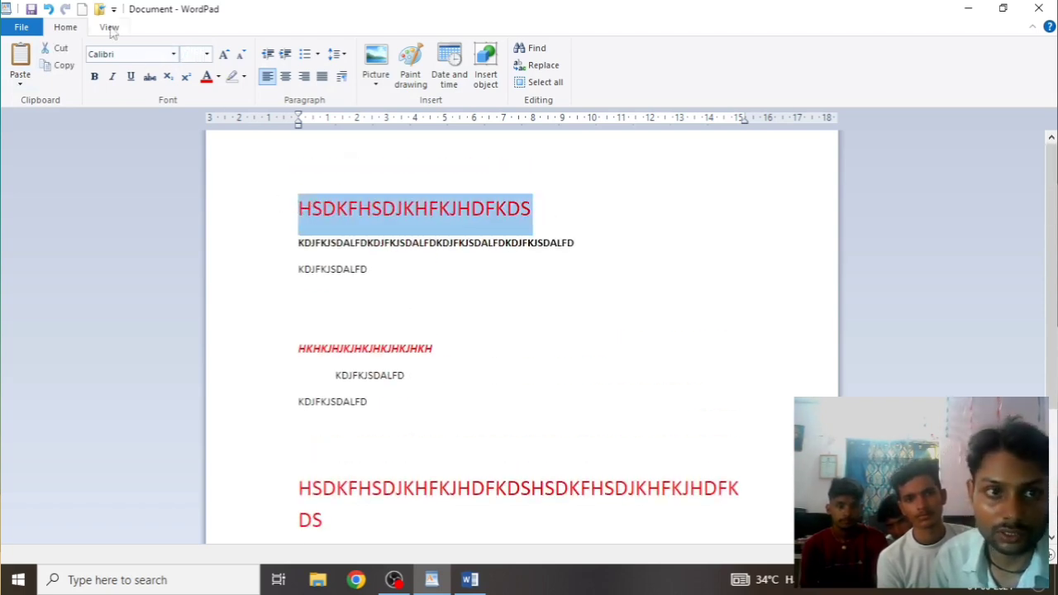
{"action": "left_click", "coordinate": [174, 53]}
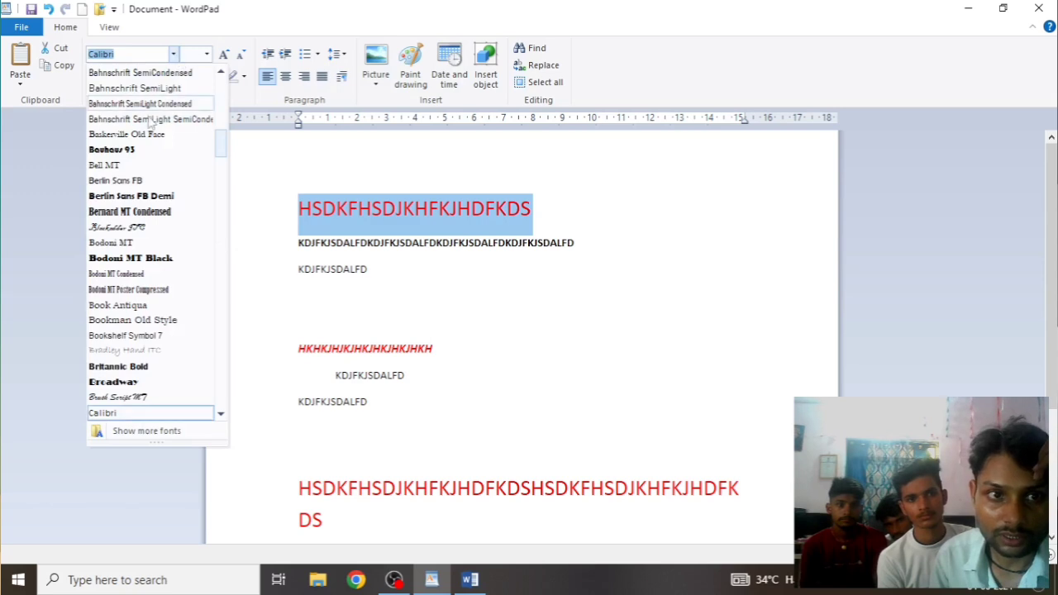
{"action": "scroll", "coordinate": [161, 166], "scroll_direction": "up", "scroll_amount": 10}
{"action": "scroll", "coordinate": [149, 229], "scroll_direction": "up", "scroll_amount": 1}
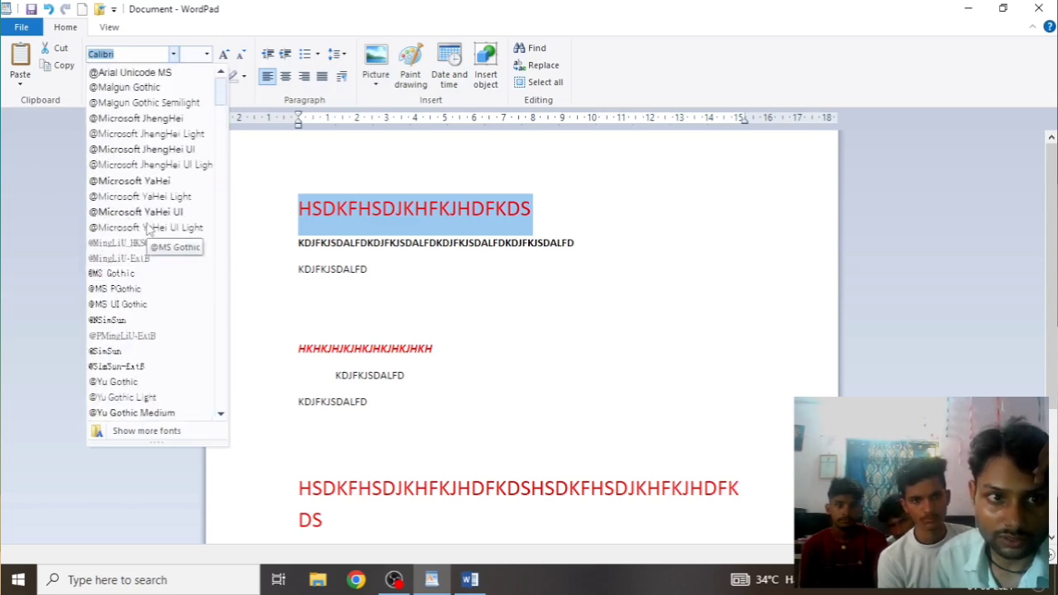
{"action": "scroll", "coordinate": [117, 289], "scroll_direction": "down", "scroll_amount": 8}
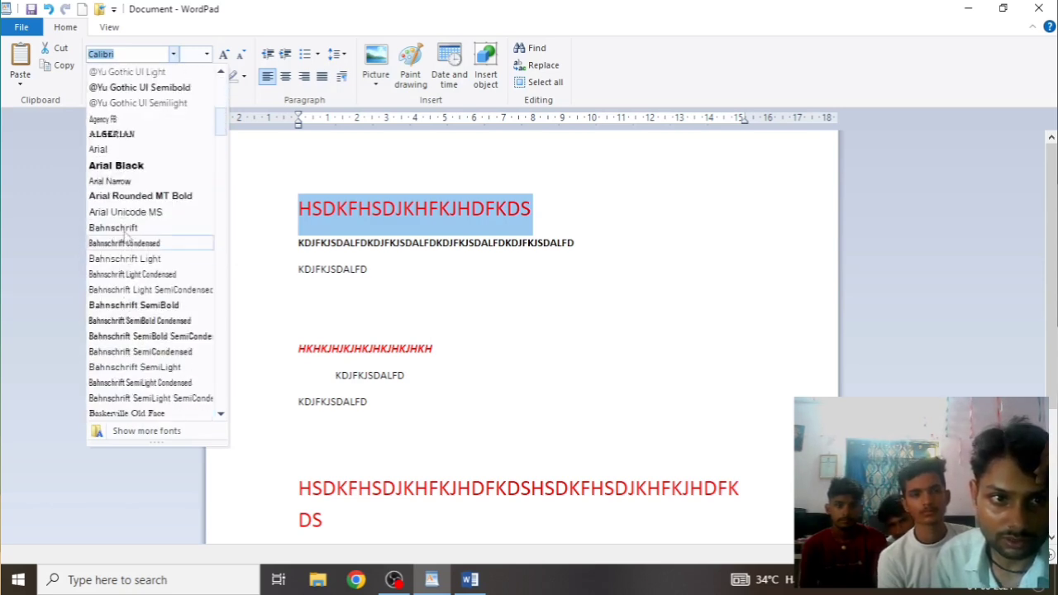
{"action": "left_click", "coordinate": [122, 134]}
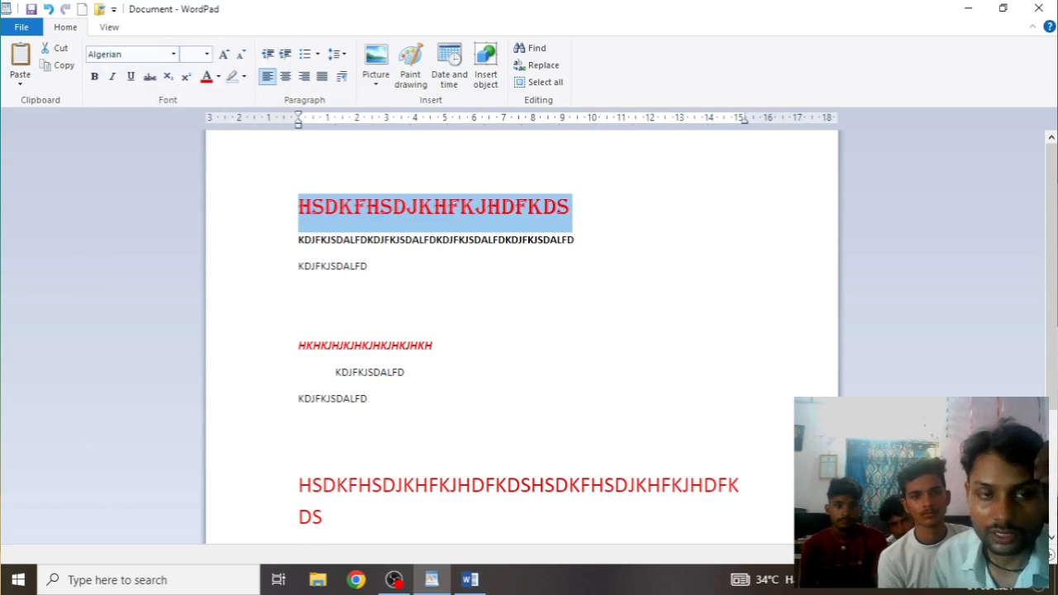
{"action": "left_click", "coordinate": [207, 54]}
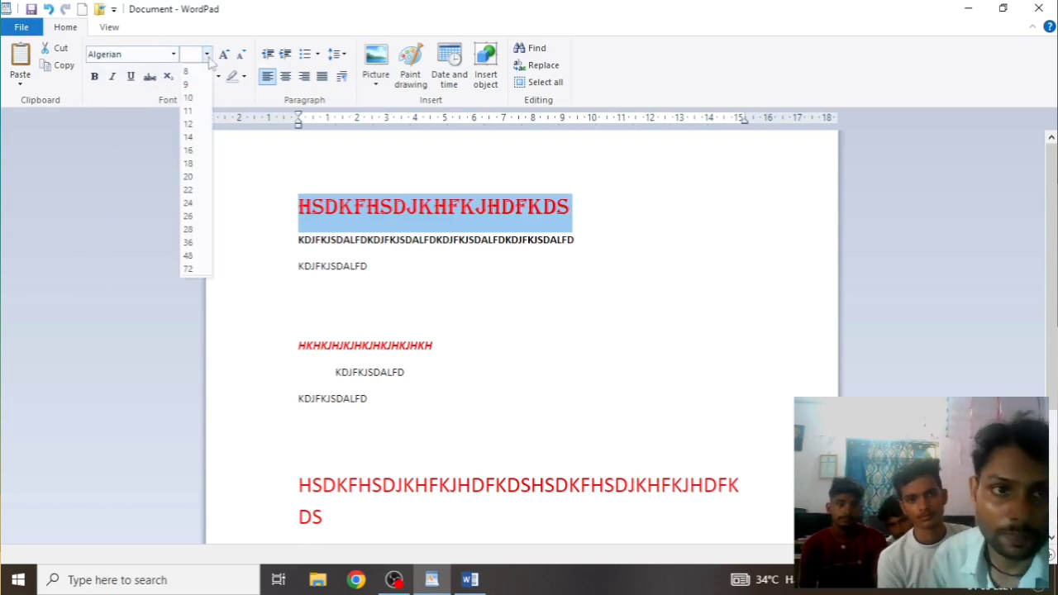
{"action": "left_click", "coordinate": [188, 268]}
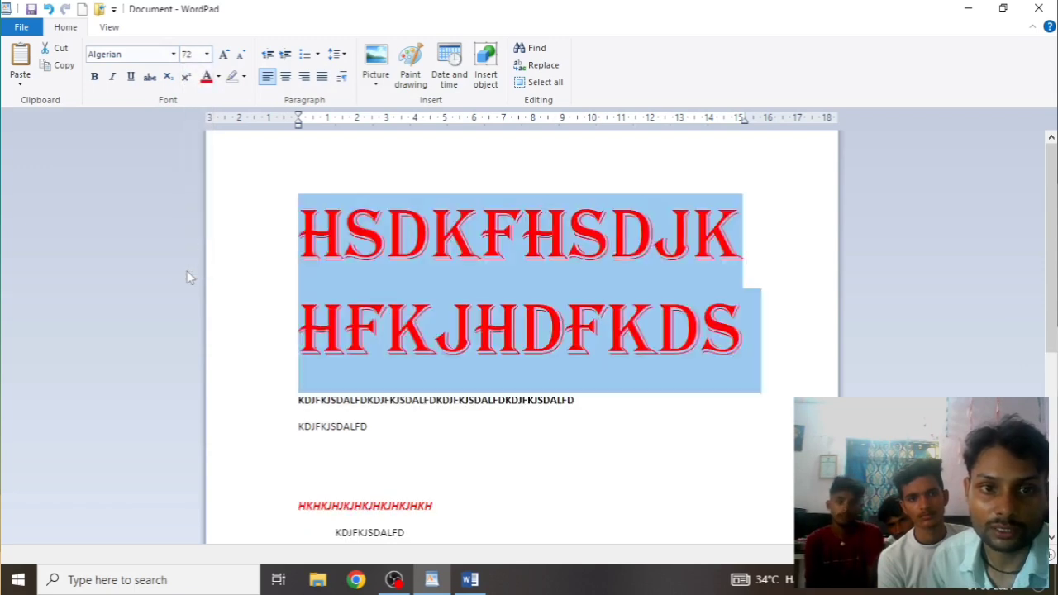
{"action": "left_click", "coordinate": [224, 54]}
{"action": "left_click", "coordinate": [225, 54]}
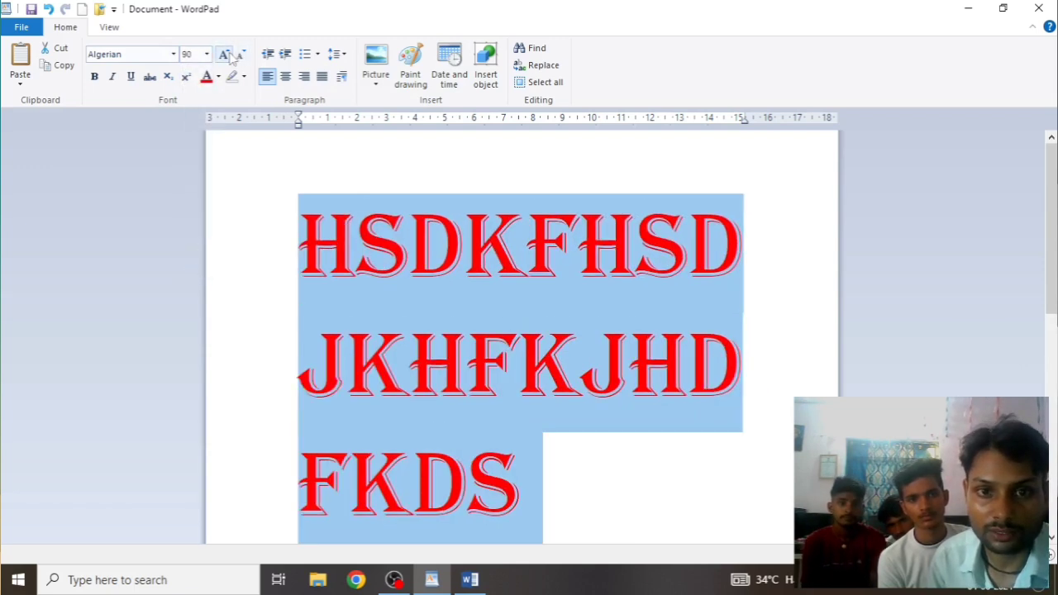
{"action": "left_click", "coordinate": [240, 55]}
{"action": "left_click", "coordinate": [240, 55]}
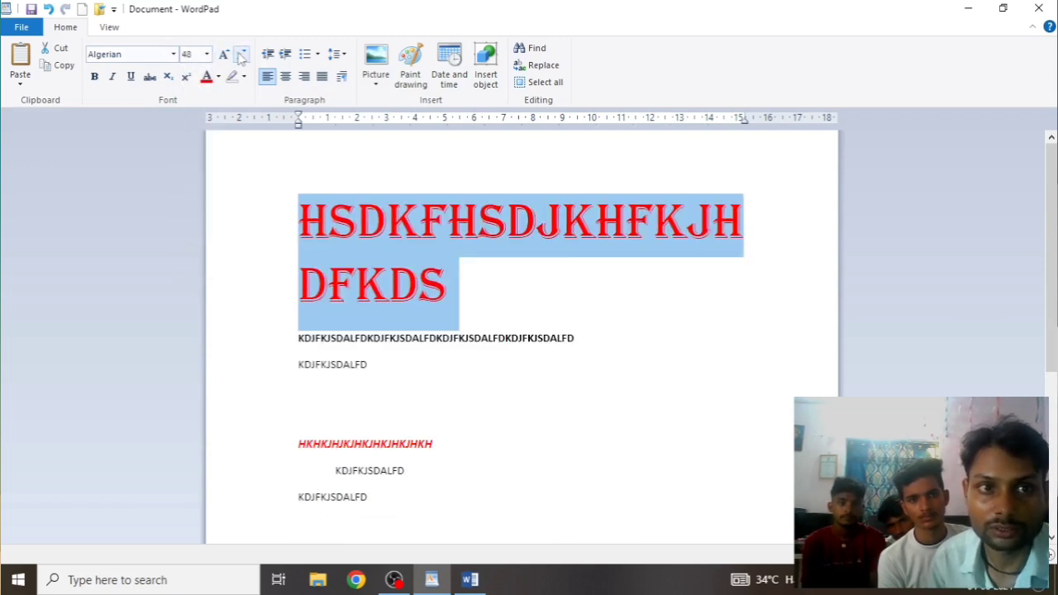
Make the heading bold, italic, underlined, struck through and superscript
{"action": "left_click", "coordinate": [96, 77]}
{"action": "left_click", "coordinate": [113, 77]}
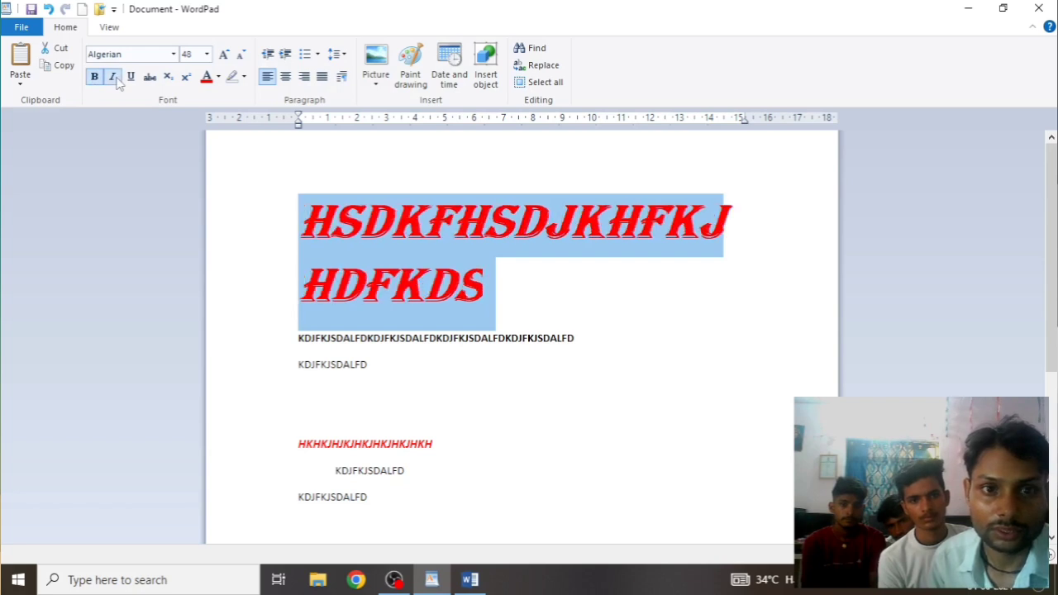
{"action": "left_click", "coordinate": [130, 77]}
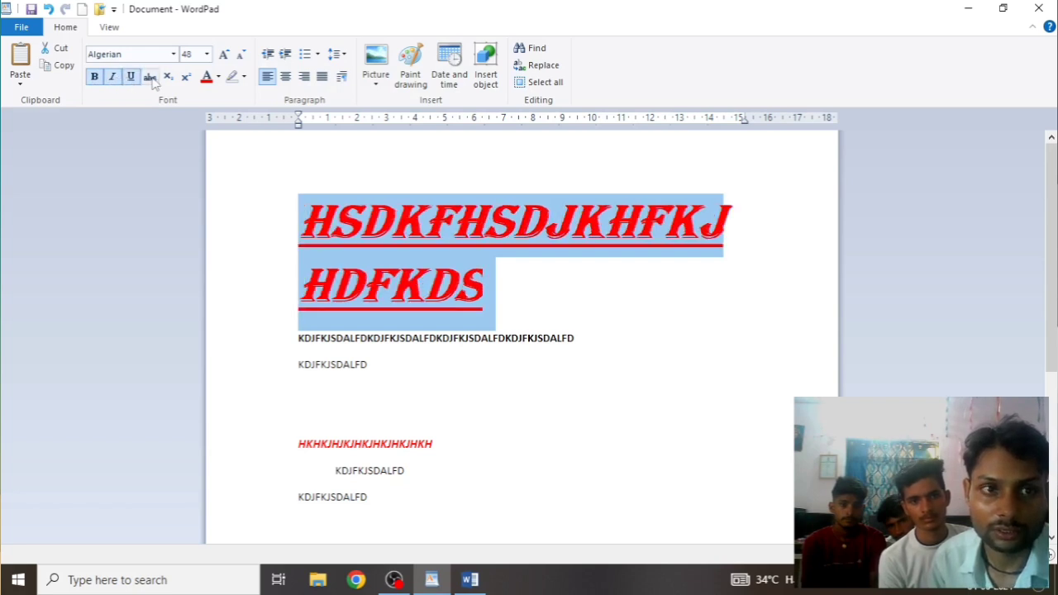
{"action": "left_click", "coordinate": [150, 77]}
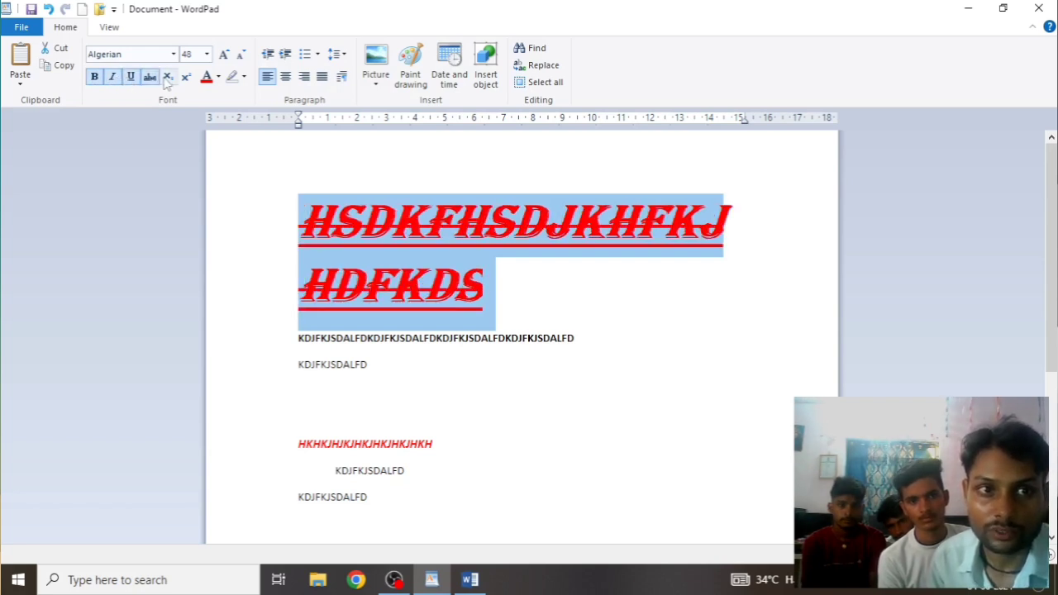
{"action": "left_click", "coordinate": [167, 77]}
{"action": "left_click", "coordinate": [187, 77]}
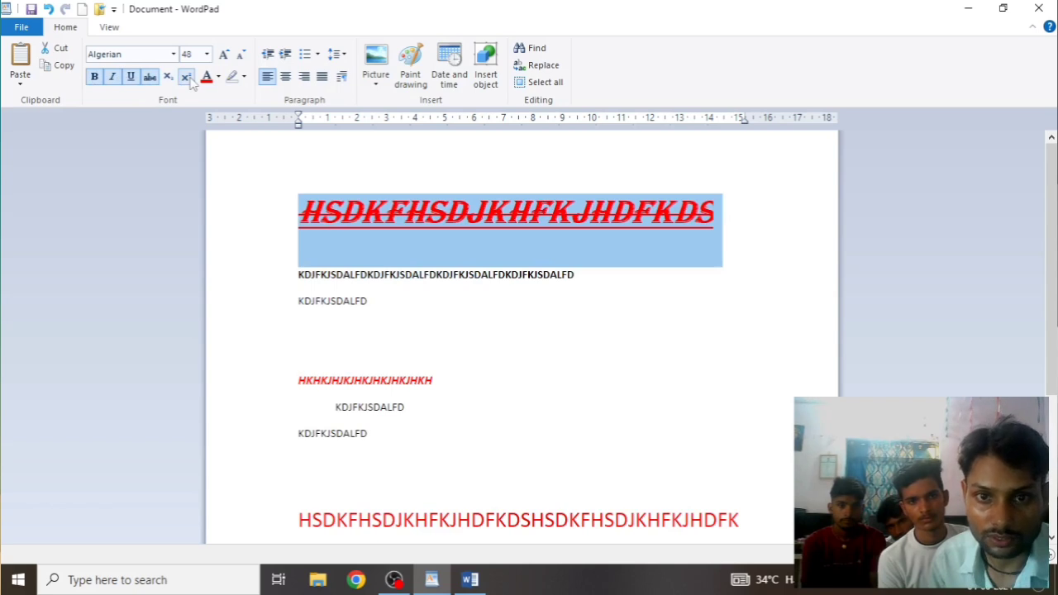
{"action": "left_click", "coordinate": [186, 77]}
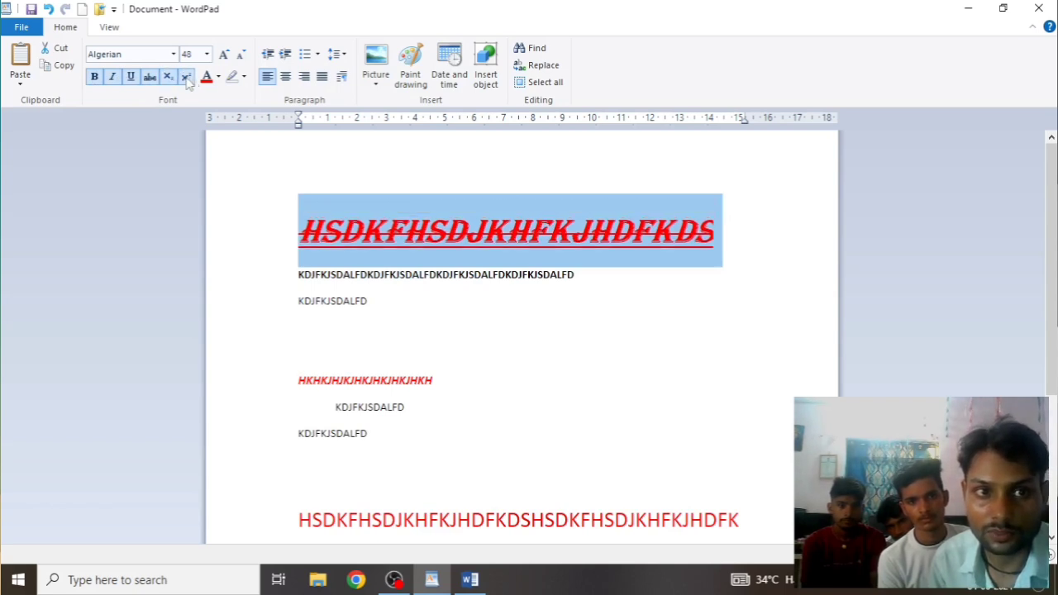
{"action": "left_click", "coordinate": [187, 77]}
{"action": "left_click", "coordinate": [519, 361]}
{"action": "scroll", "coordinate": [450, 397], "scroll_direction": "down", "scroll_amount": 5}
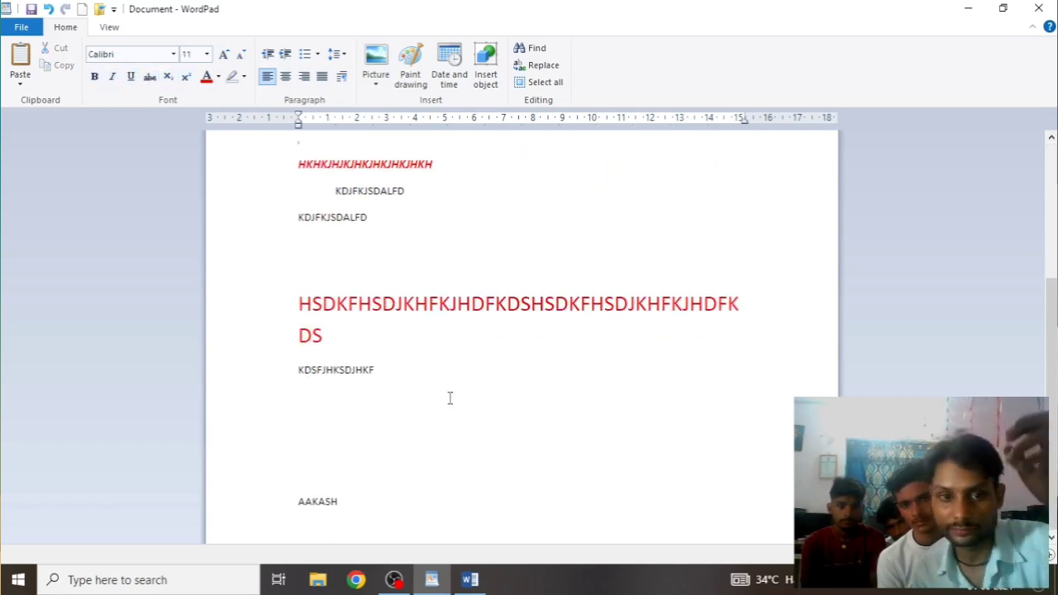
Start a new line below KDSFJHKSDJHKF with the font grown to 160 pt
{"action": "left_click", "coordinate": [379, 405]}
{"action": "key", "text": "Return"}
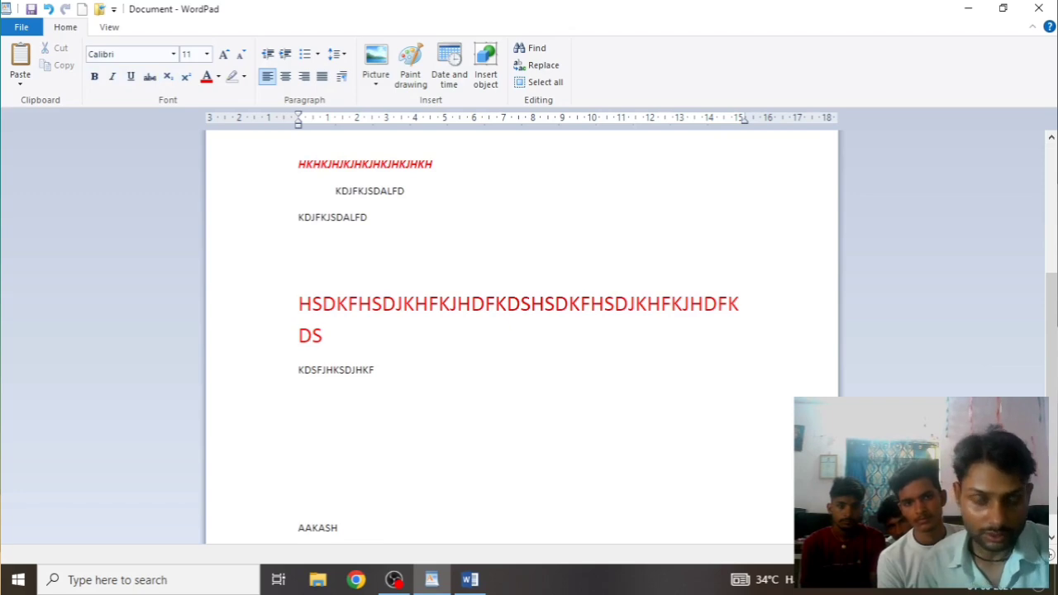
{"action": "left_click", "coordinate": [223, 54]}
{"action": "left_click", "coordinate": [223, 53]}
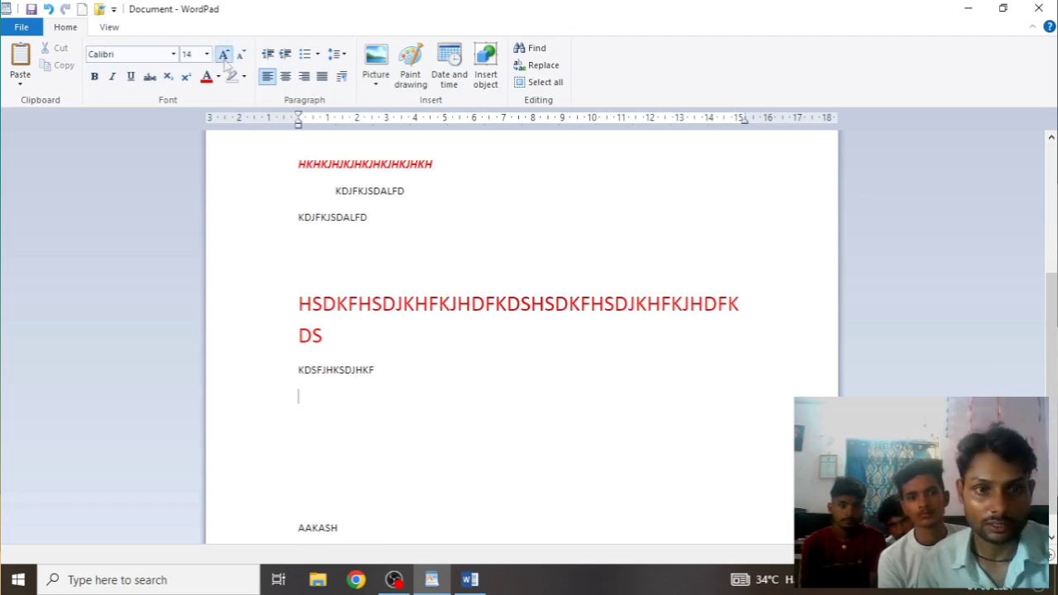
{"action": "left_click", "coordinate": [223, 54]}
{"action": "left_click", "coordinate": [223, 54]}
{"action": "left_click", "coordinate": [223, 54]}
{"action": "left_click", "coordinate": [224, 54]}
{"action": "left_click", "coordinate": [223, 54]}
{"action": "left_click", "coordinate": [224, 54]}
{"action": "left_click", "coordinate": [223, 54]}
{"action": "left_click", "coordinate": [223, 53]}
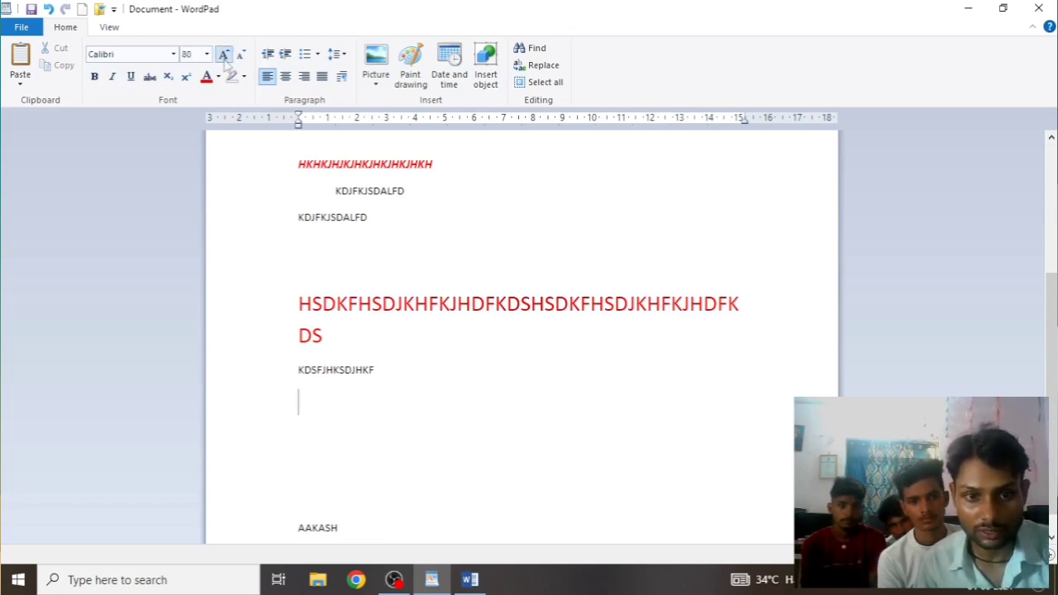
{"action": "left_click", "coordinate": [223, 54]}
{"action": "left_click", "coordinate": [223, 54]}
{"action": "left_click", "coordinate": [223, 54]}
{"action": "left_click", "coordinate": [223, 54]}
{"action": "left_click", "coordinate": [223, 54]}
{"action": "left_click", "coordinate": [223, 53]}
{"action": "left_click", "coordinate": [223, 54]}
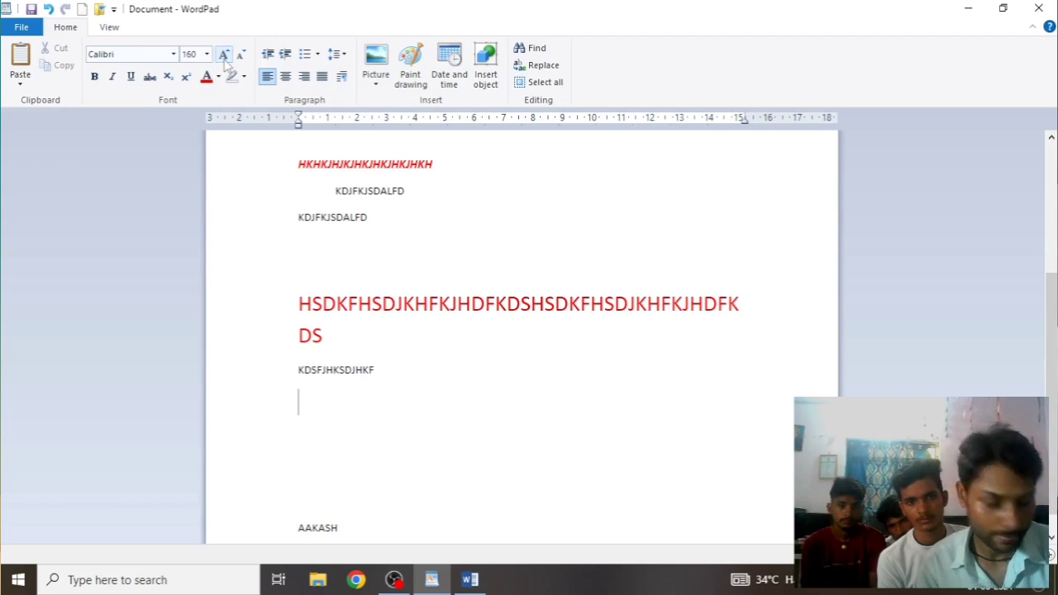
Type H20 on the new line and select its 2
{"action": "type", "text": "h"}
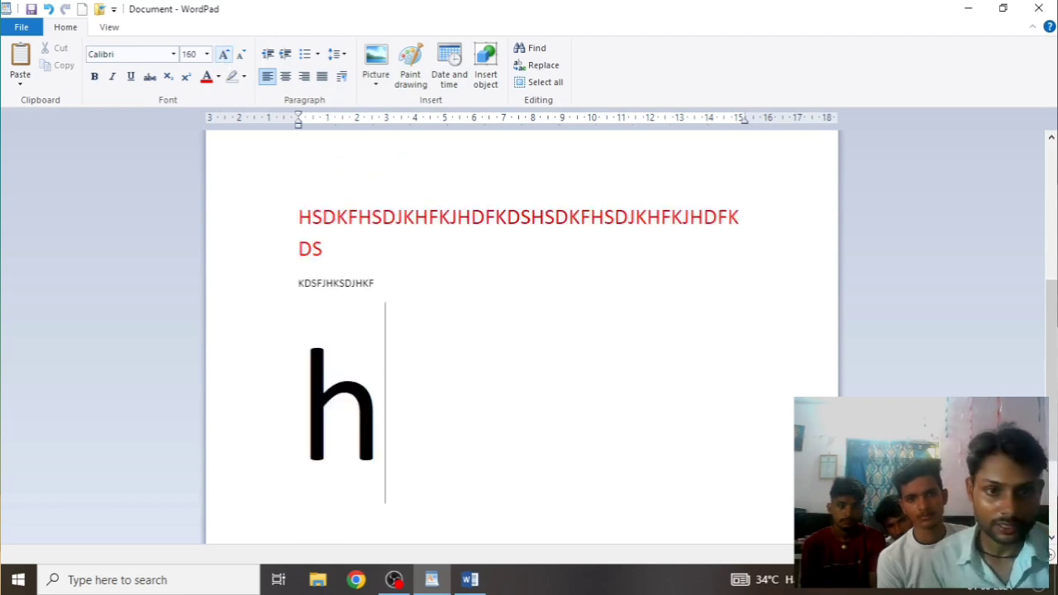
{"action": "key", "text": "BackSpace"}
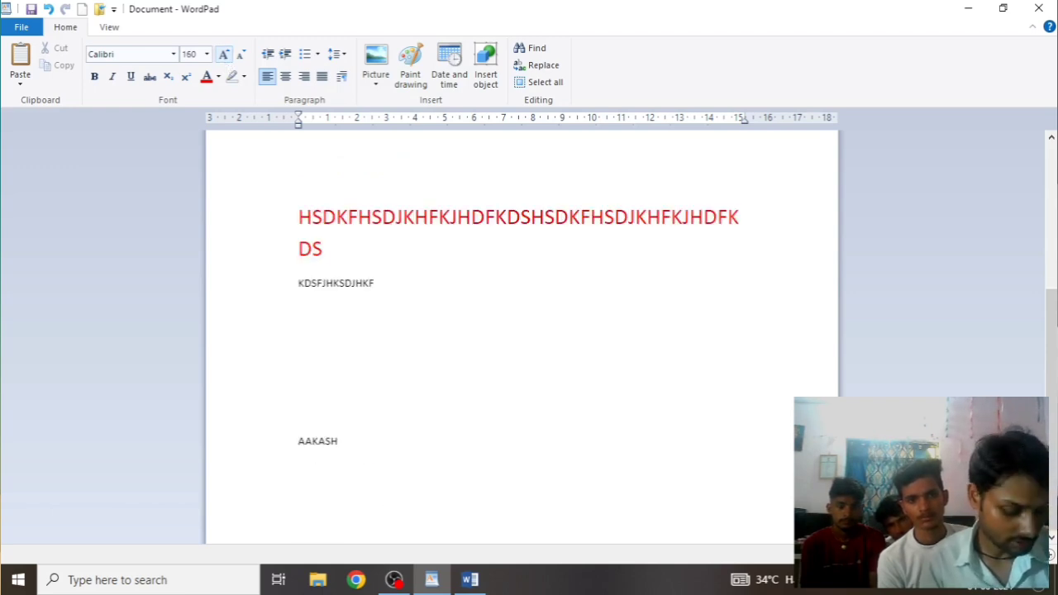
{"action": "type", "text": "H20"}
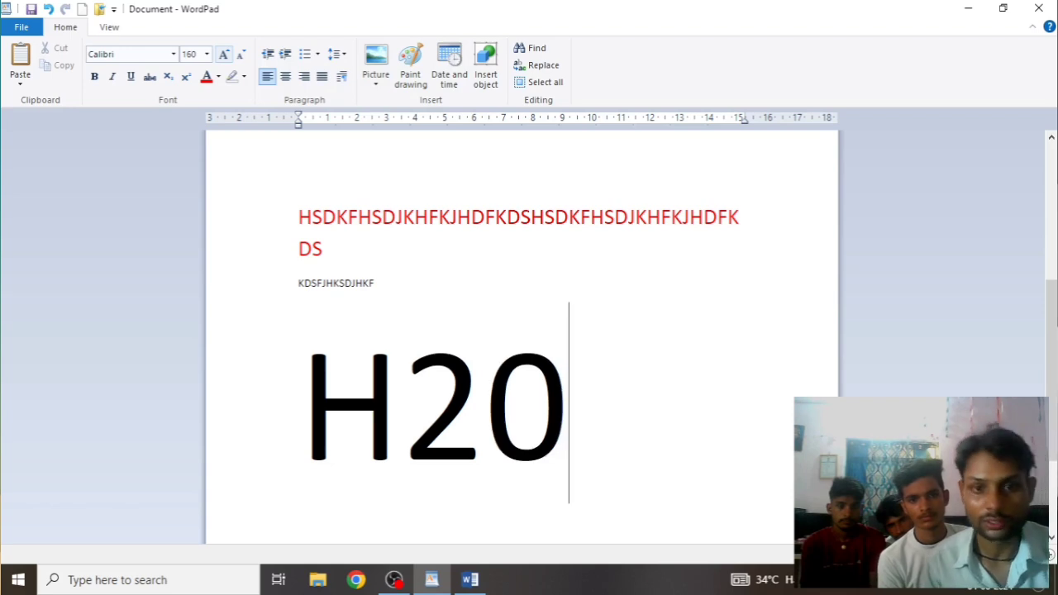
{"action": "left_click", "coordinate": [457, 409]}
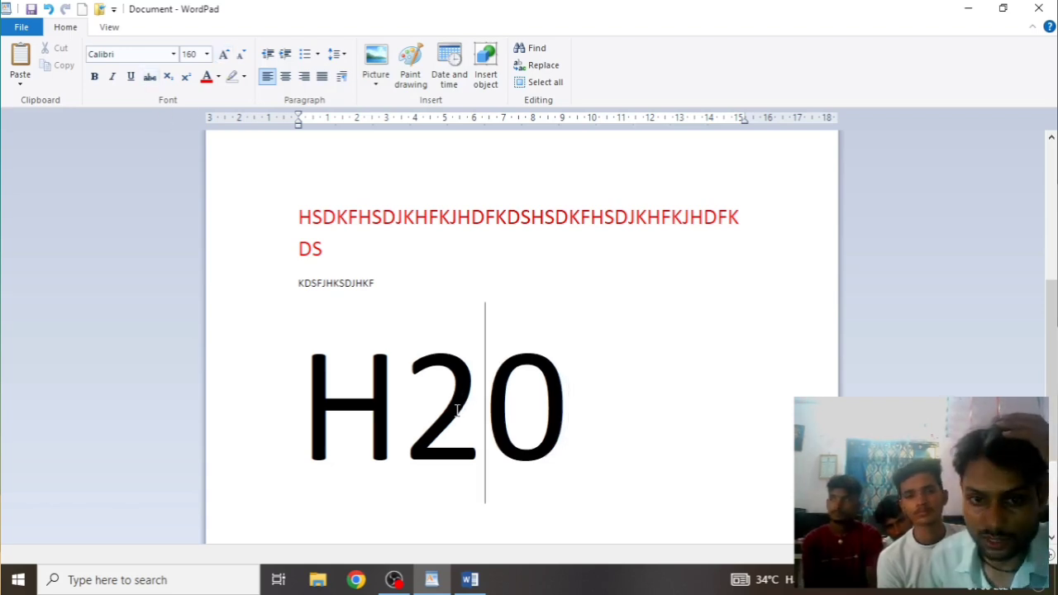
{"action": "key", "text": "shift+Left"}
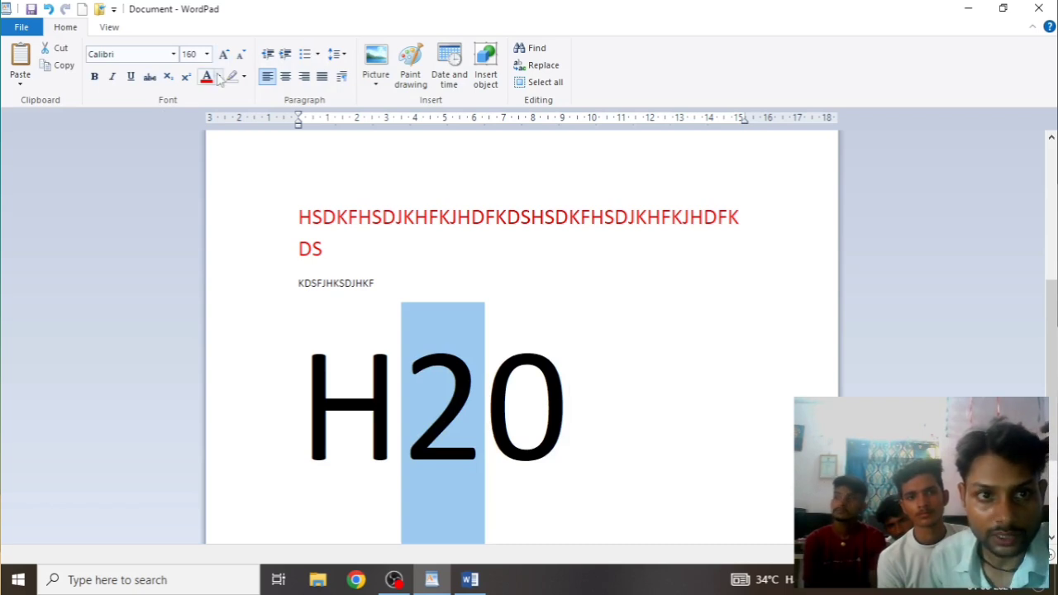
Raise the selected 2 to superscript so the line reads H²0
{"action": "left_click", "coordinate": [169, 77]}
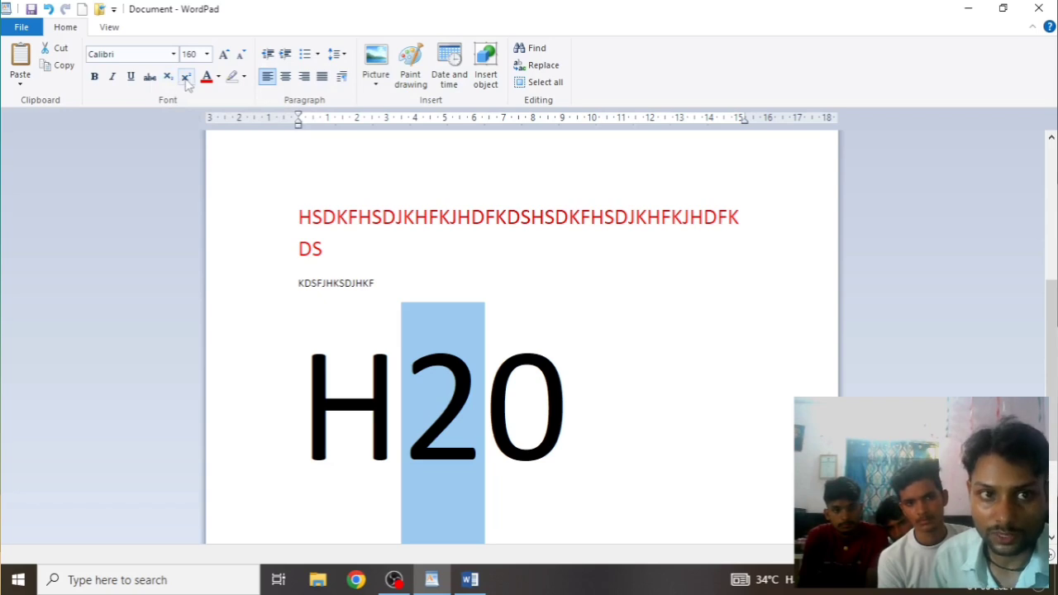
{"action": "left_click", "coordinate": [171, 79]}
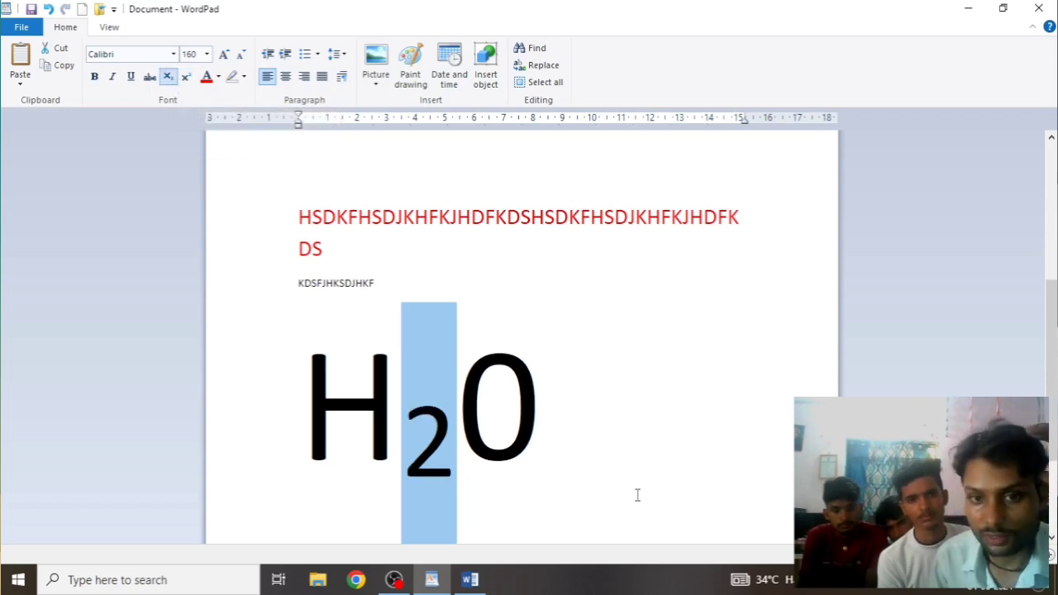
{"action": "left_click", "coordinate": [188, 79]}
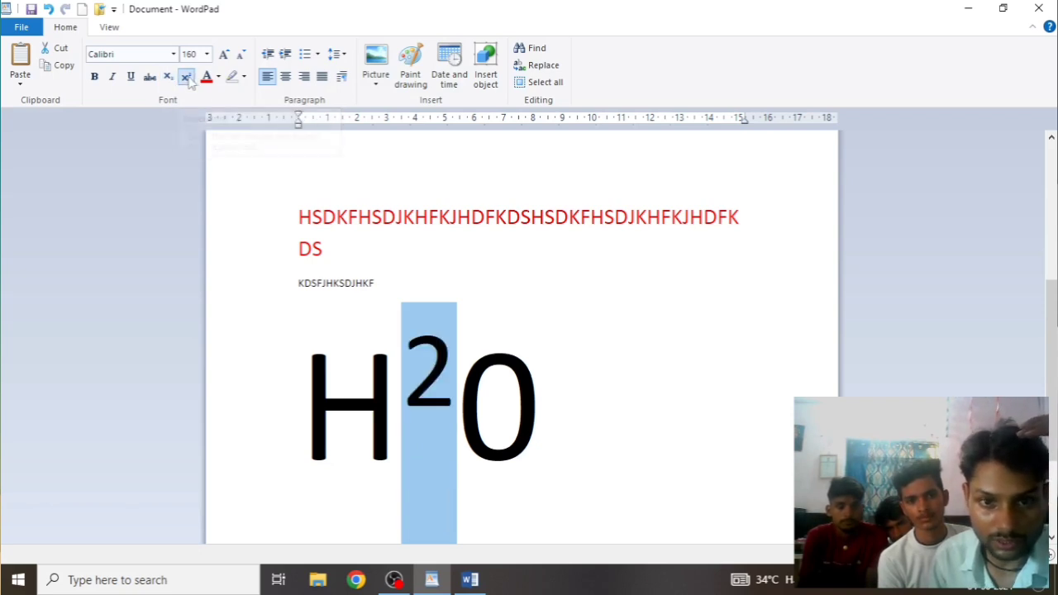
{"action": "left_click", "coordinate": [668, 391]}
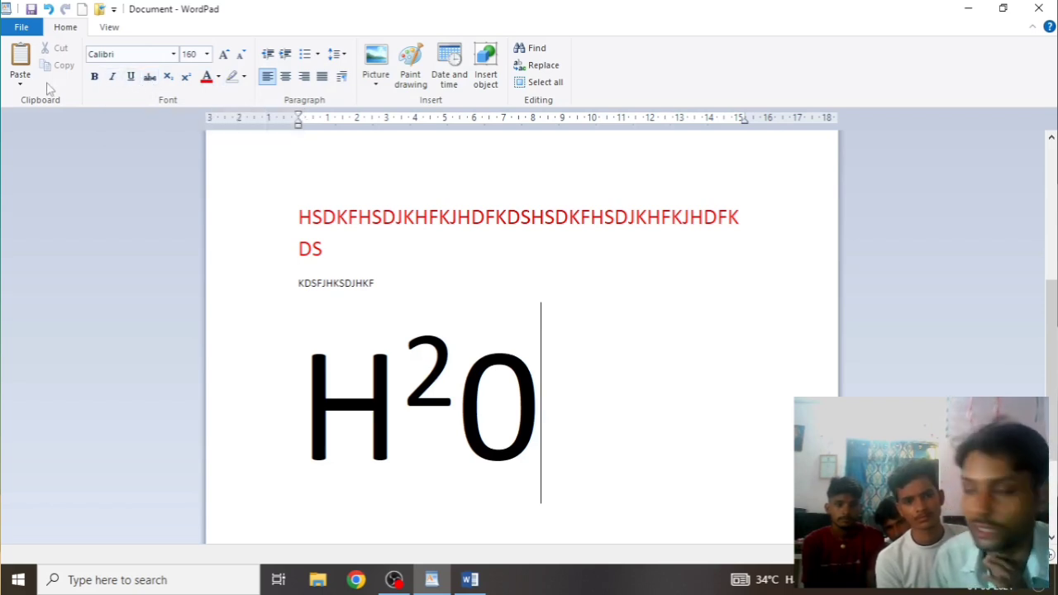
Choose red as the text colour and select the whole large H²0
{"action": "left_click", "coordinate": [217, 76]}
{"action": "left_click", "coordinate": [222, 115]}
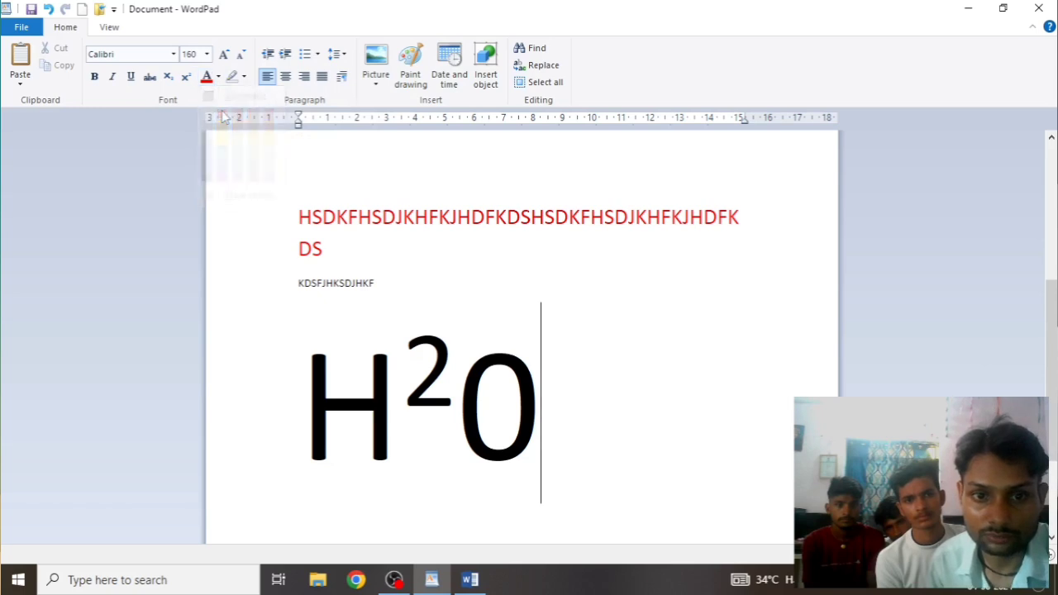
{"action": "left_click_drag", "start_coordinate": [546, 401], "coordinate": [110, 381]}
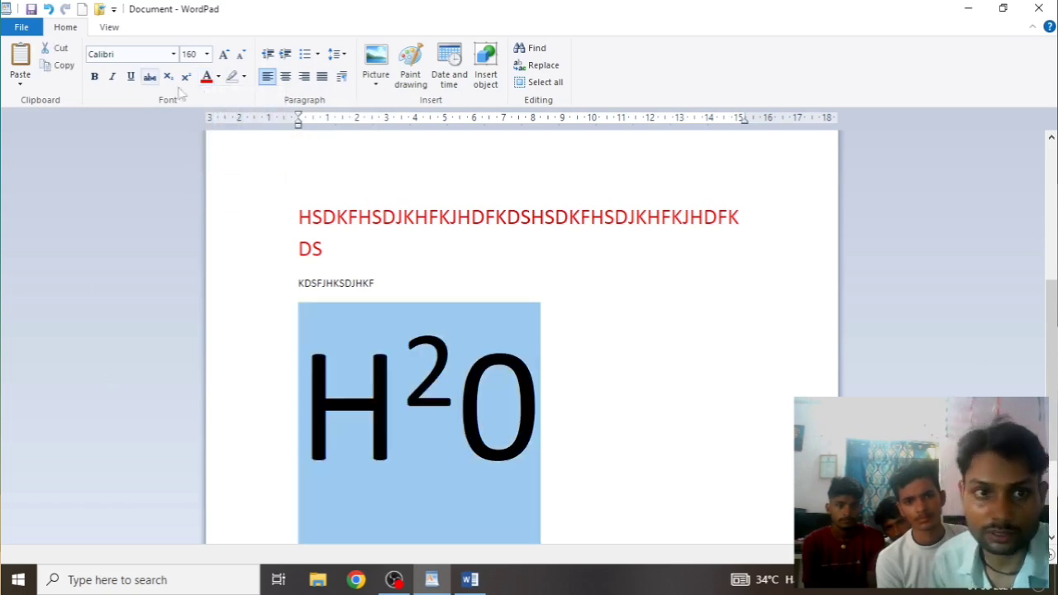
Colour the H²0 red, then define a custom blue-violet text colour in the colour chooser
{"action": "left_click", "coordinate": [207, 79]}
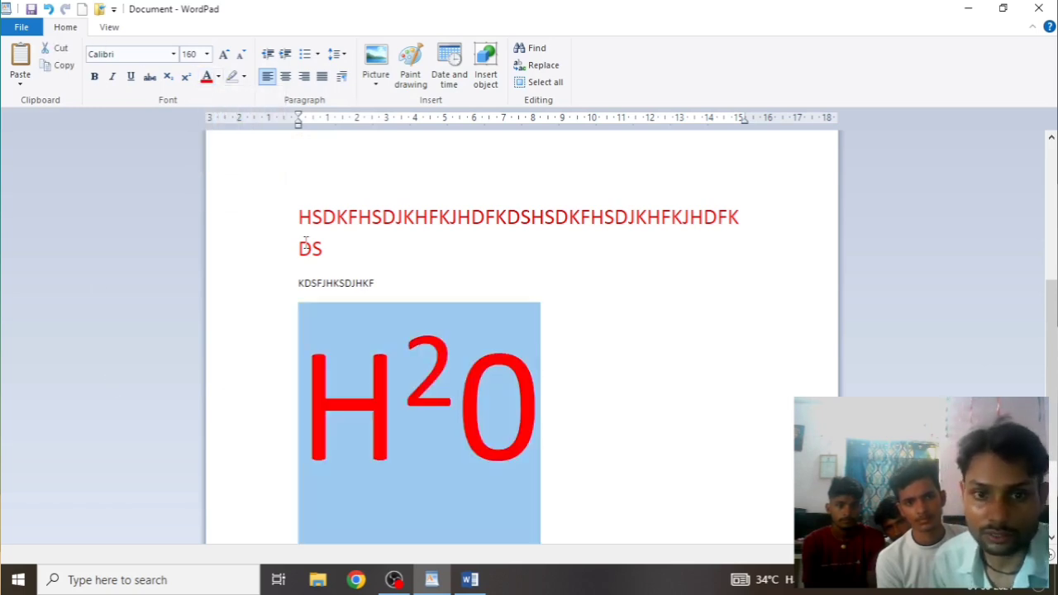
{"action": "left_click", "coordinate": [630, 463]}
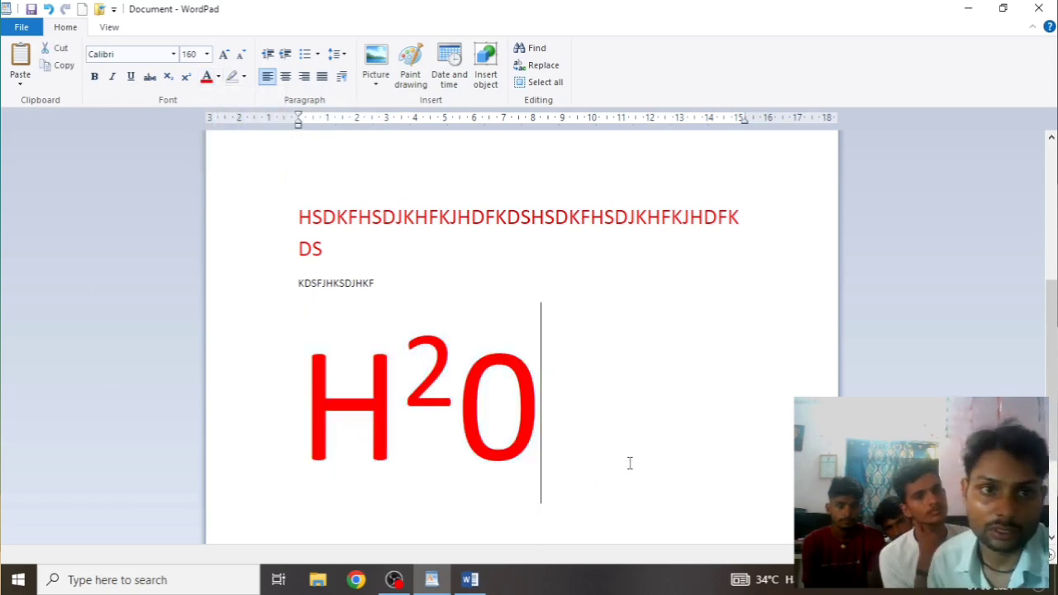
{"action": "left_click", "coordinate": [218, 77]}
{"action": "left_click", "coordinate": [233, 198]}
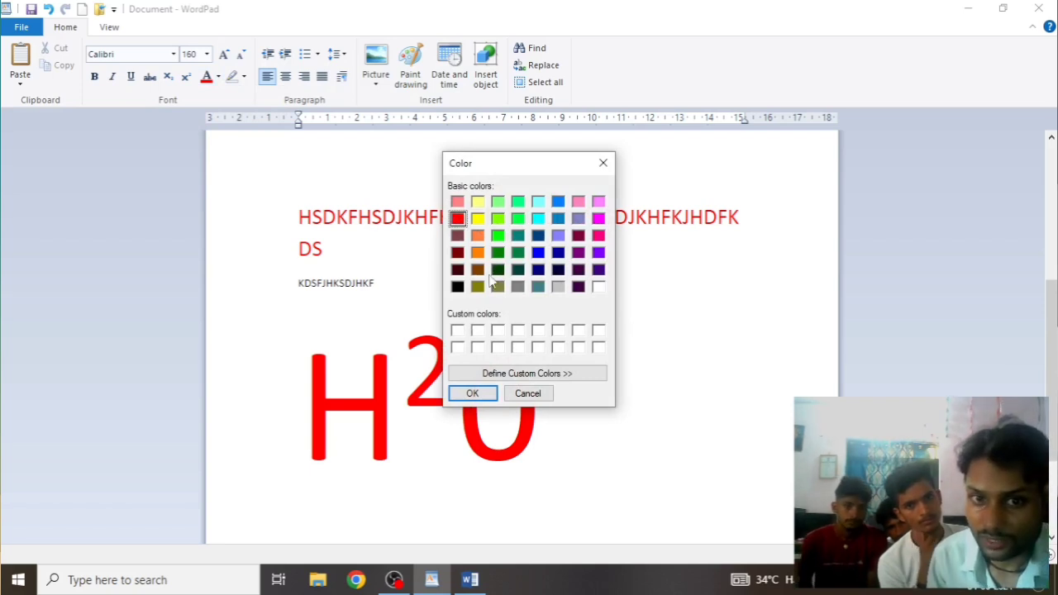
{"action": "left_click", "coordinate": [497, 218]}
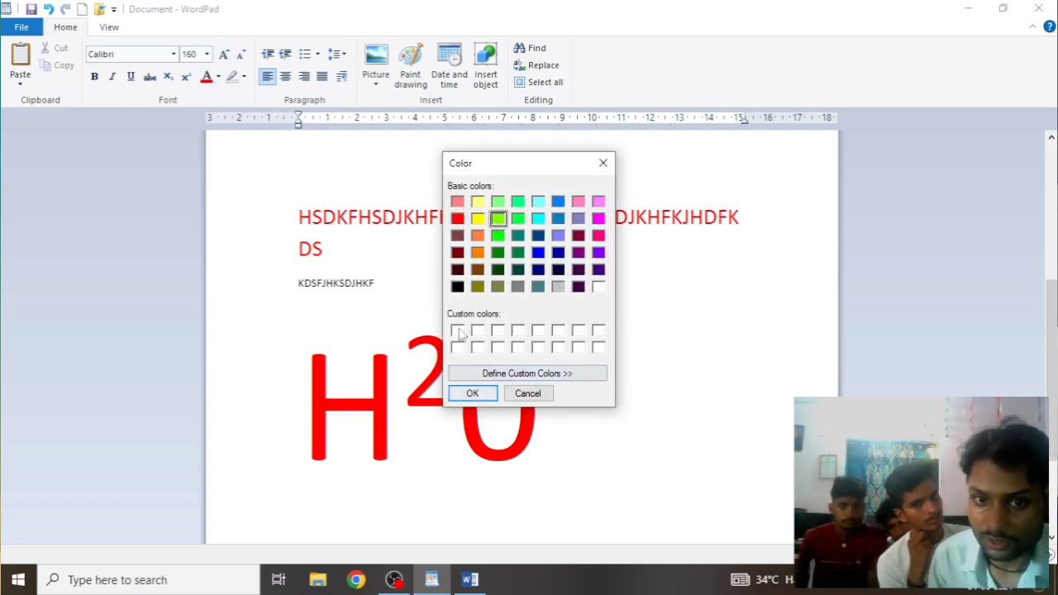
{"action": "left_click", "coordinate": [535, 374]}
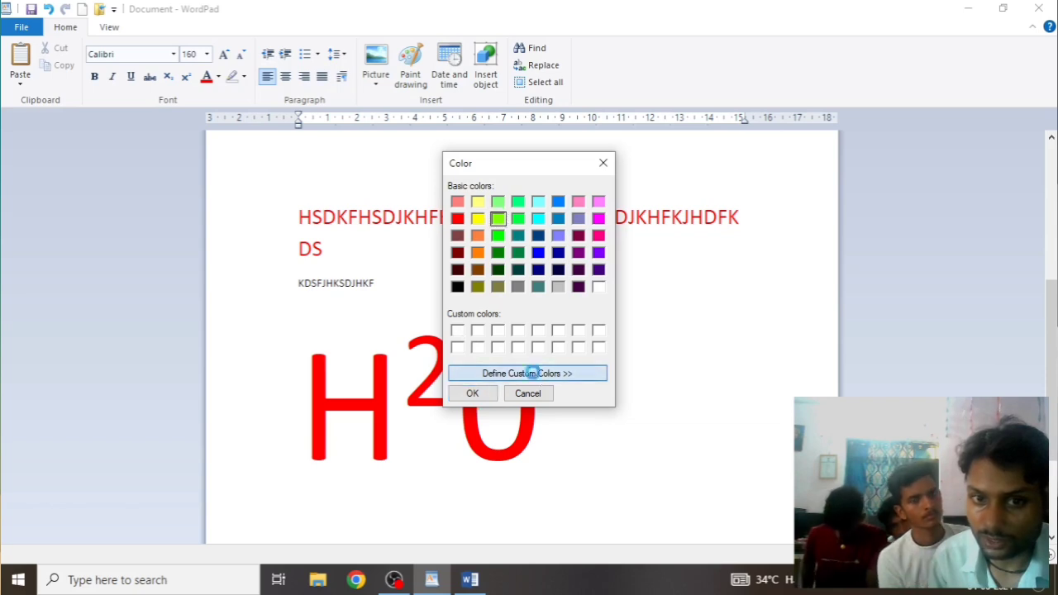
{"action": "left_click", "coordinate": [709, 242]}
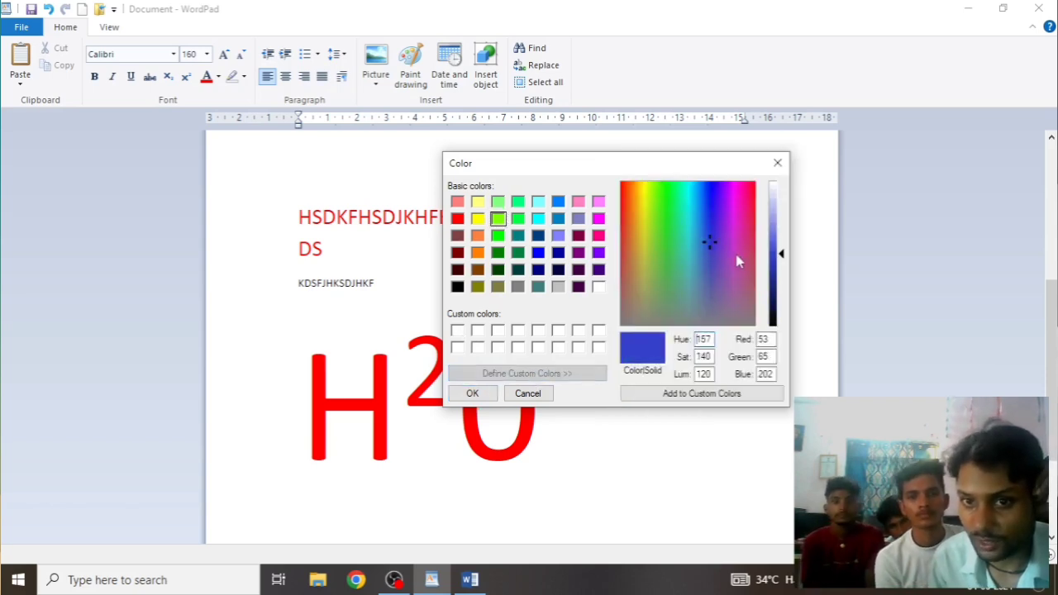
{"action": "mouse_move", "coordinate": [781, 252]}
{"action": "left_mouse_down"}
{"action": "mouse_move", "coordinate": [779, 224]}
{"action": "mouse_move", "coordinate": [781, 233]}
{"action": "left_mouse_up"}
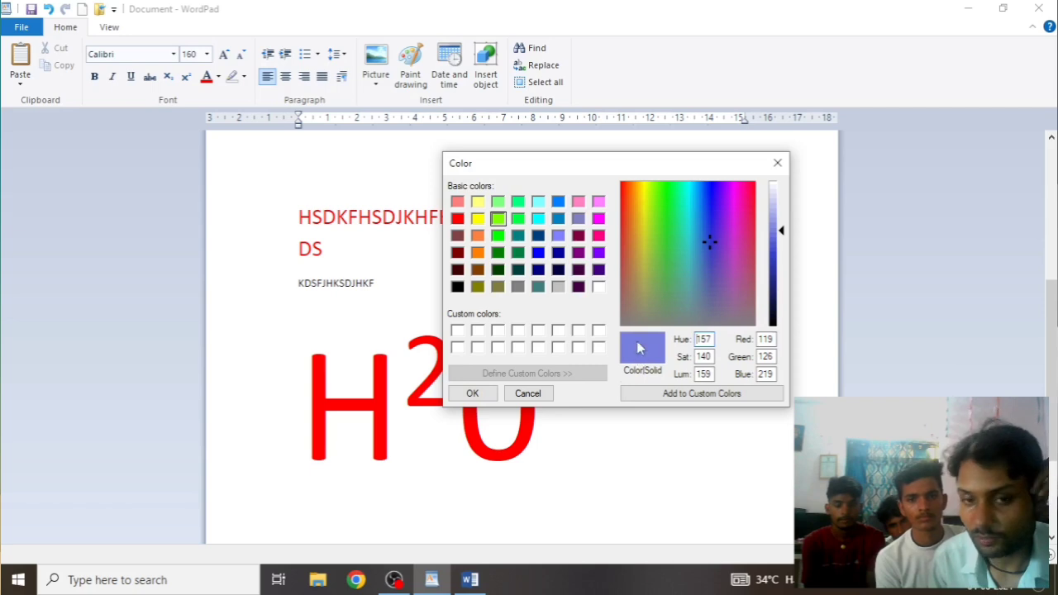
{"action": "left_click", "coordinate": [698, 394]}
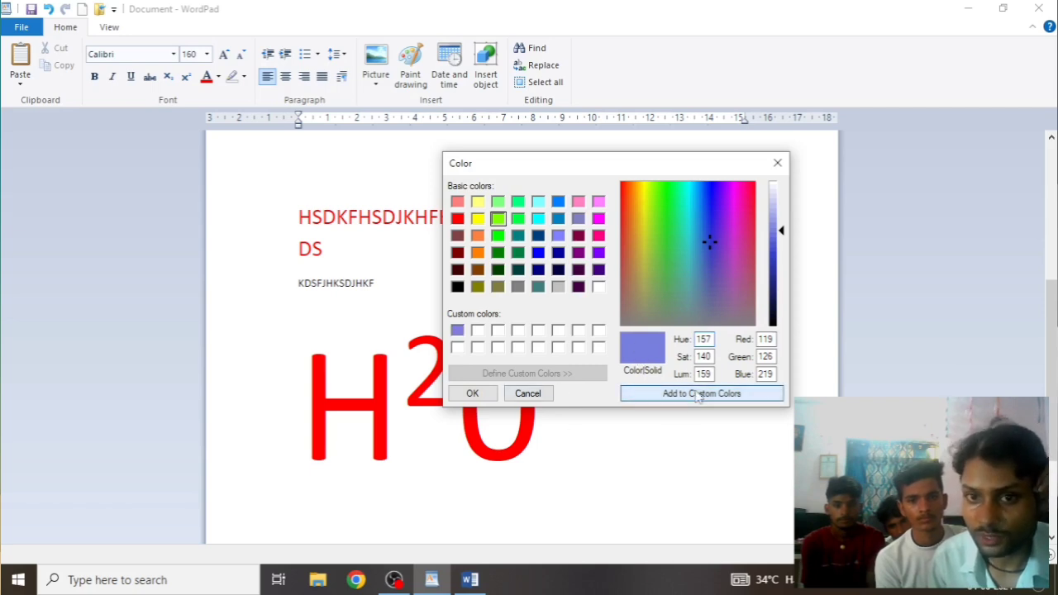
{"action": "left_click", "coordinate": [472, 395]}
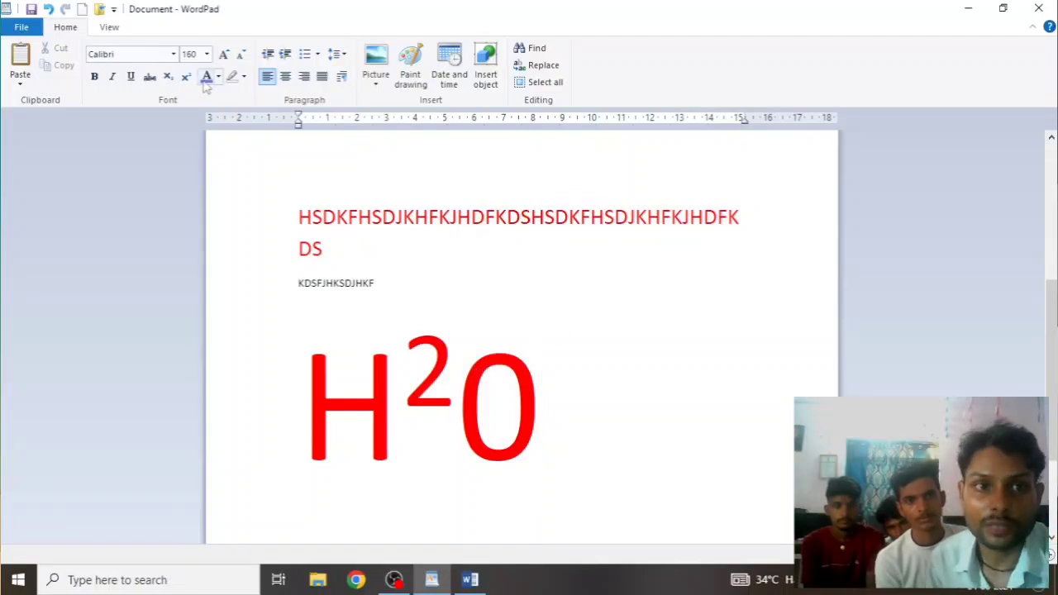
Recolour the large H2O text blue-violet
{"action": "left_click_drag", "start_coordinate": [552, 405], "coordinate": [312, 400]}
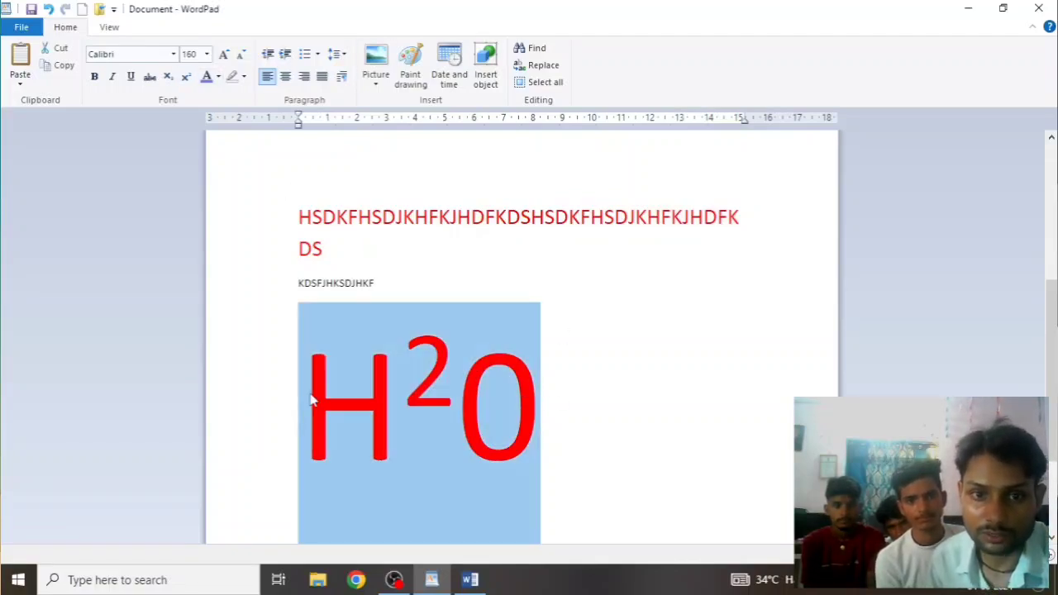
{"action": "left_click", "coordinate": [207, 76]}
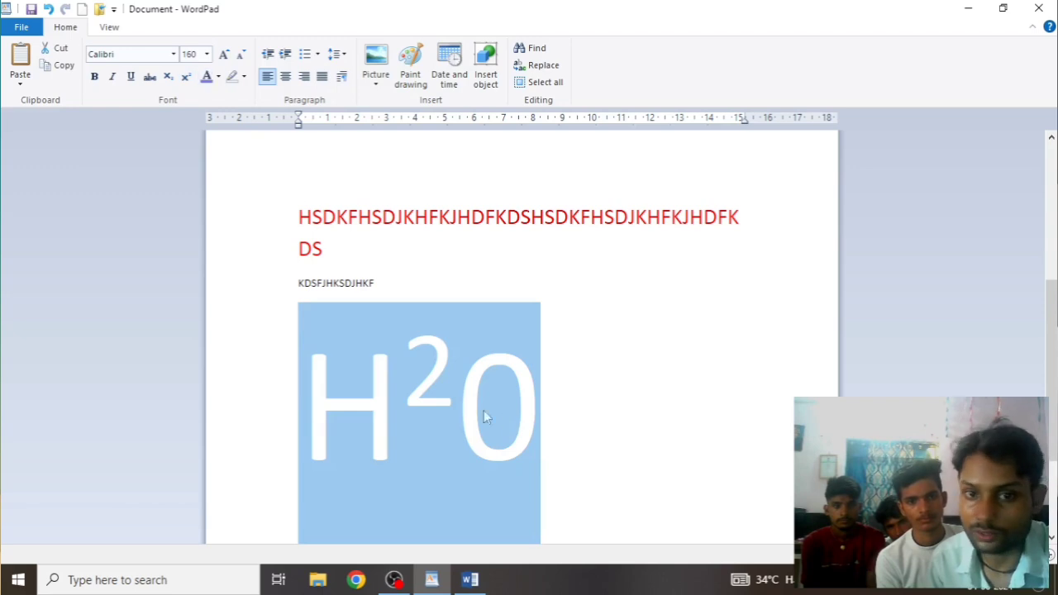
{"action": "left_click", "coordinate": [595, 418]}
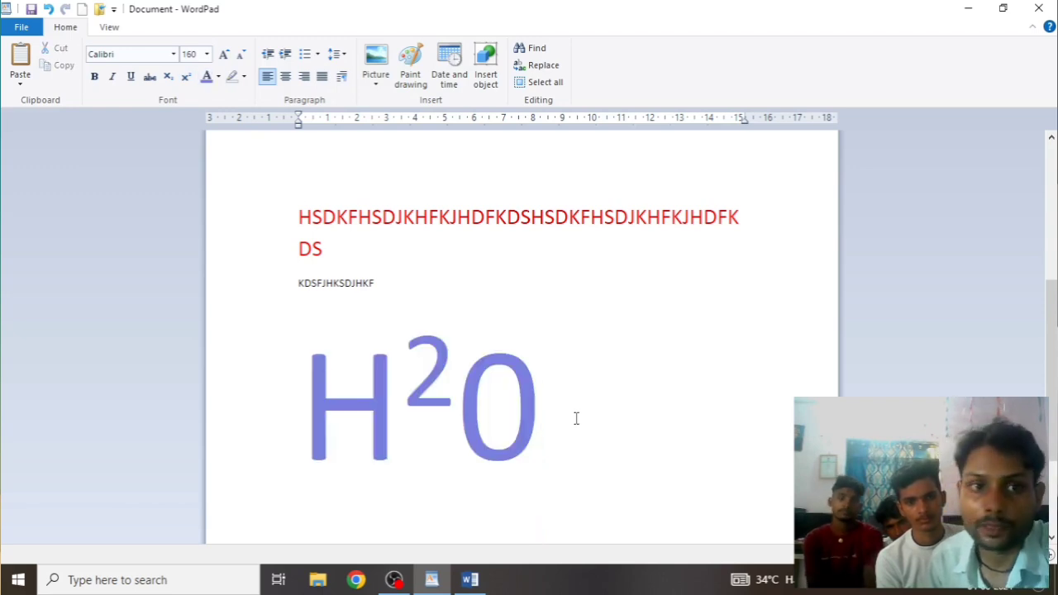
{"action": "left_click", "coordinate": [244, 76]}
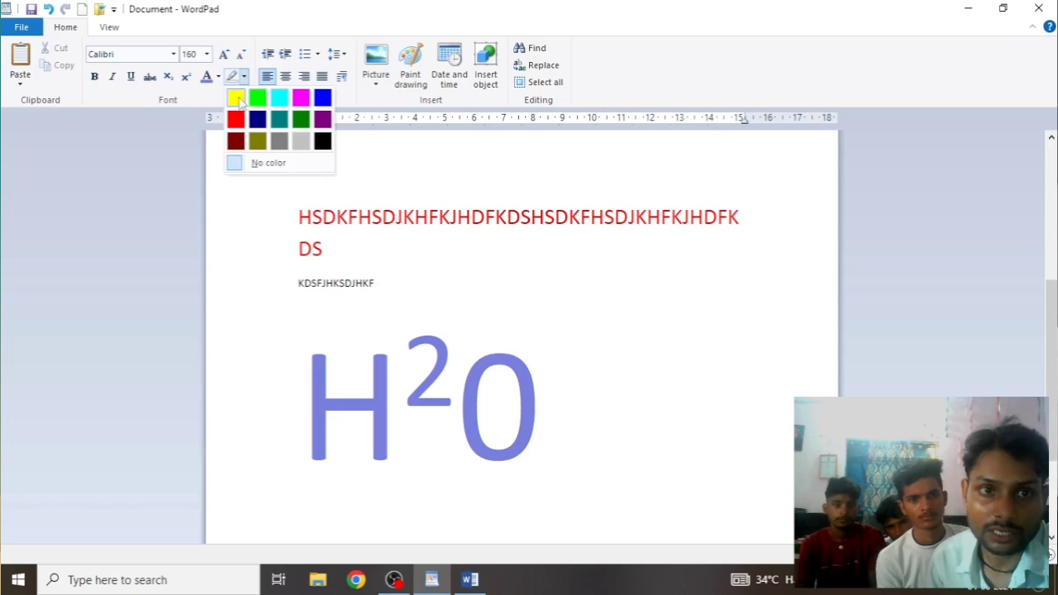
{"action": "left_click", "coordinate": [578, 393]}
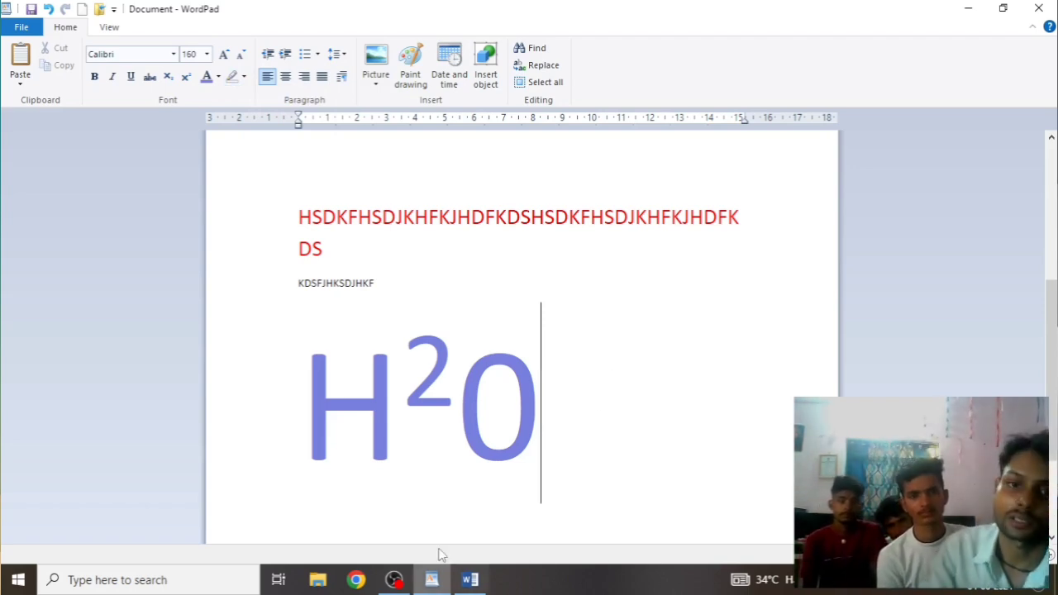
Highlight the H2O in yellow
{"action": "double_click", "coordinate": [393, 421]}
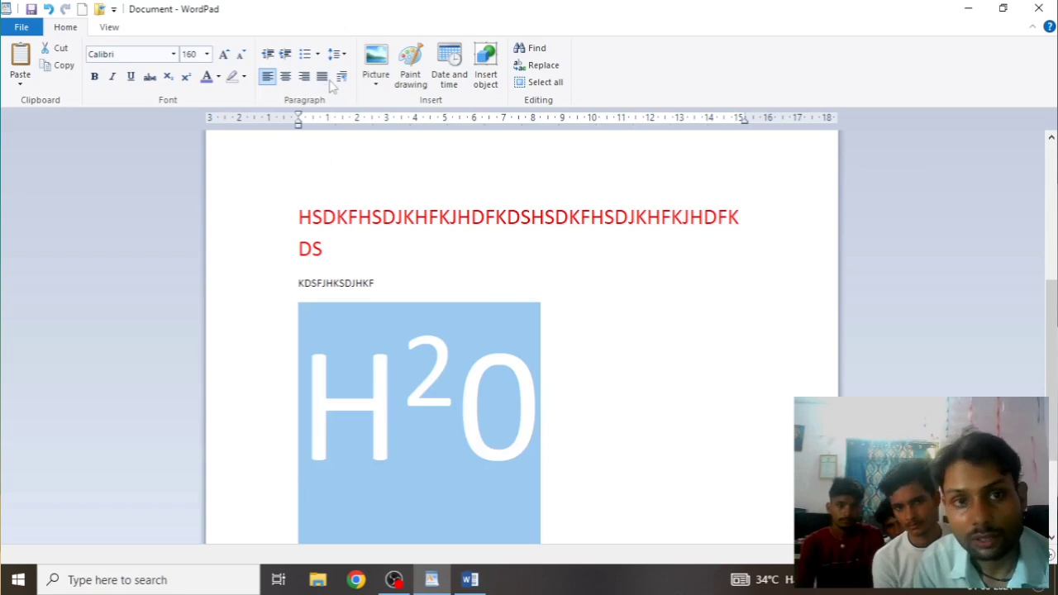
{"action": "left_click", "coordinate": [245, 76]}
{"action": "left_click", "coordinate": [237, 99]}
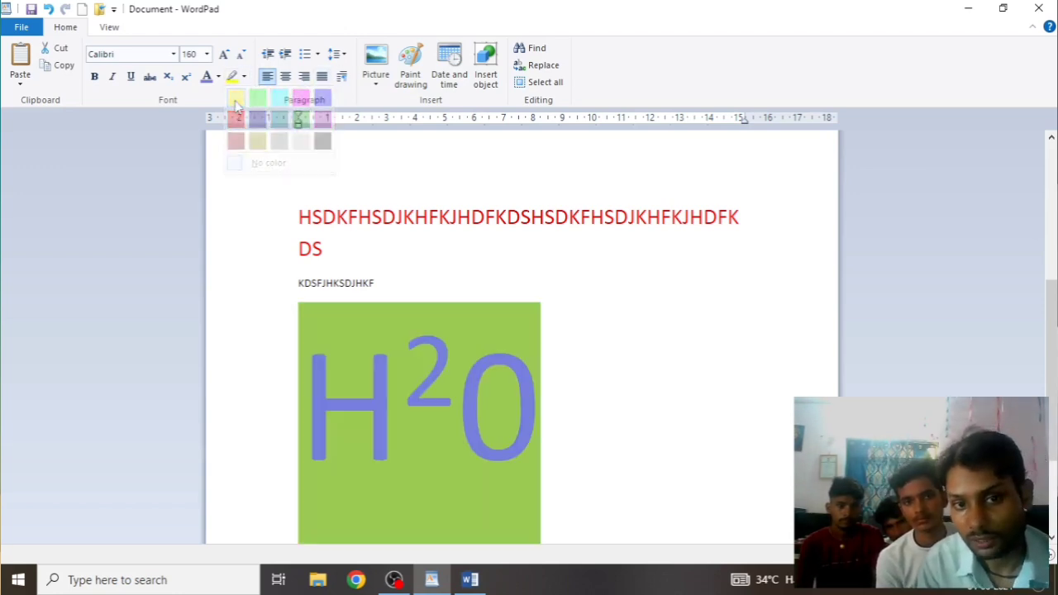
{"action": "left_click", "coordinate": [616, 386]}
{"action": "scroll", "coordinate": [620, 426], "scroll_direction": "down", "scroll_amount": 3}
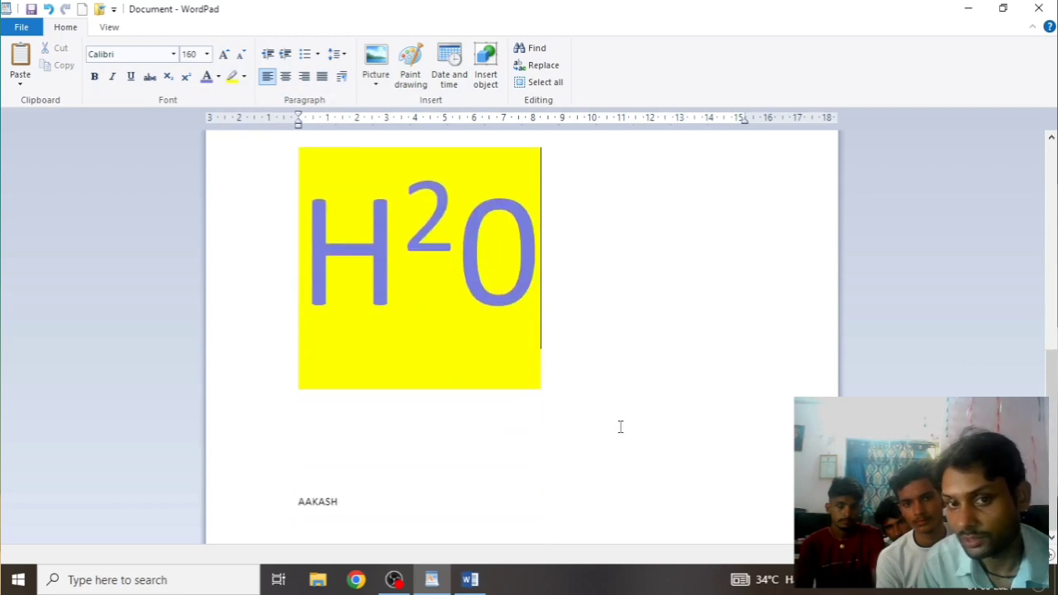
{"action": "scroll", "coordinate": [620, 427], "scroll_direction": "up", "scroll_amount": 8}
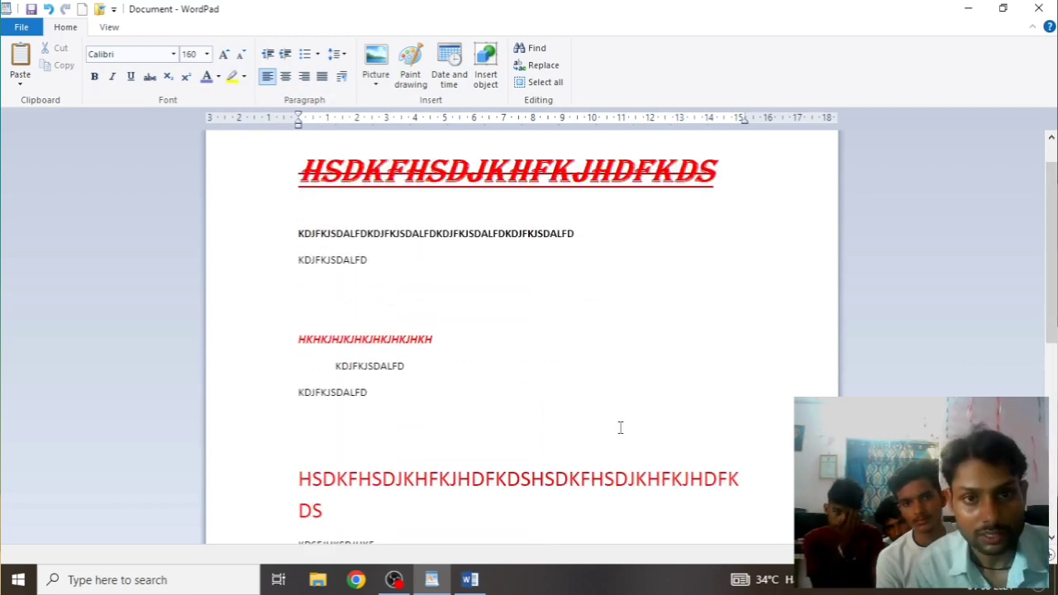
{"action": "scroll", "coordinate": [514, 391], "scroll_direction": "down", "scroll_amount": 5}
Shrink the H2O font down to 28
{"action": "left_click_drag", "start_coordinate": [534, 269], "coordinate": [292, 262]}
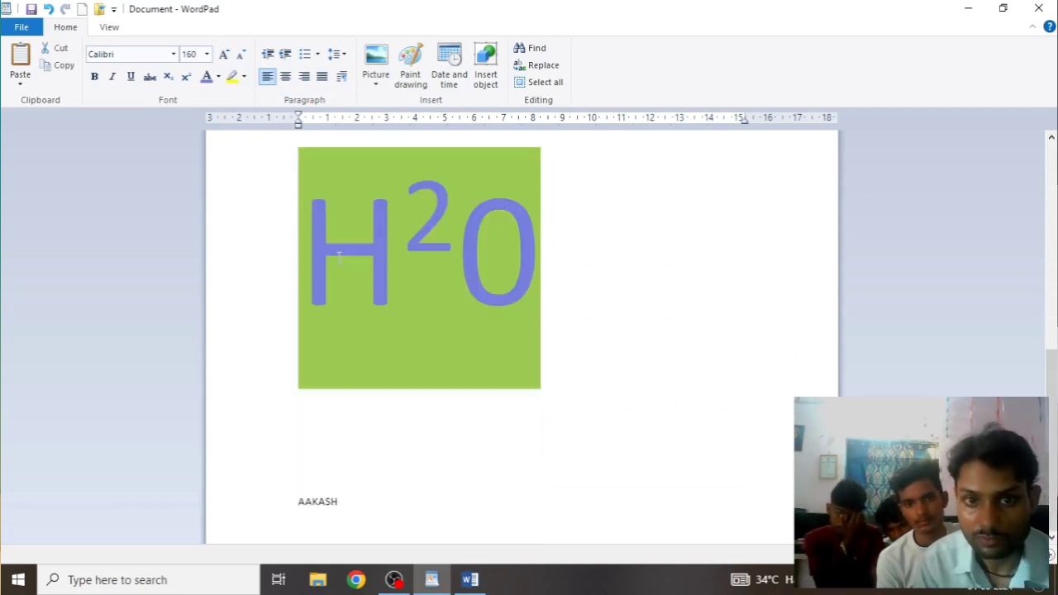
{"action": "left_click", "coordinate": [241, 56]}
{"action": "left_click", "coordinate": [241, 57]}
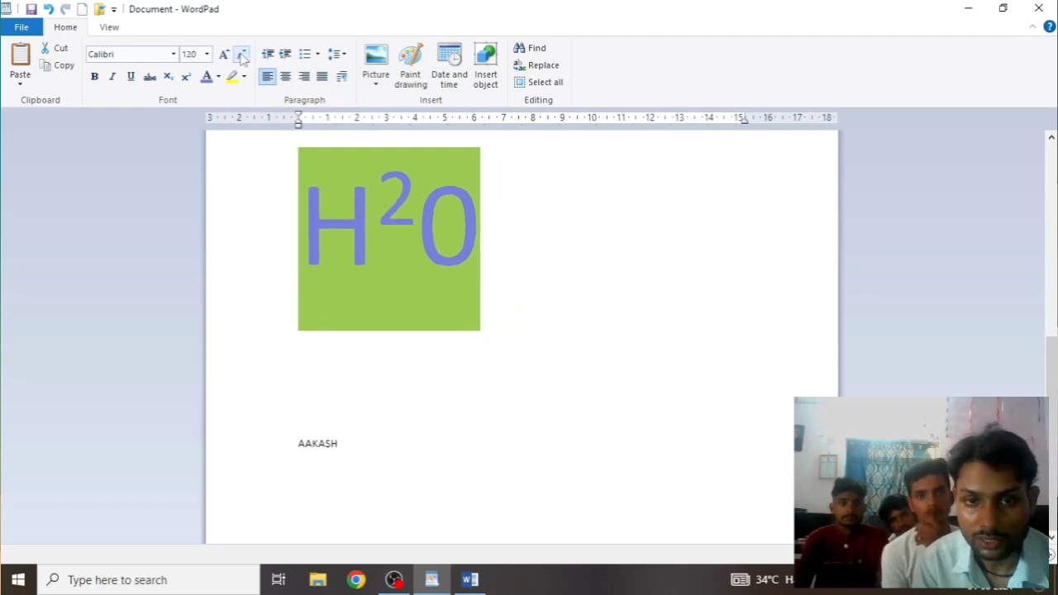
{"action": "left_click", "coordinate": [241, 56]}
{"action": "left_click", "coordinate": [241, 57]}
{"action": "left_click", "coordinate": [242, 56]}
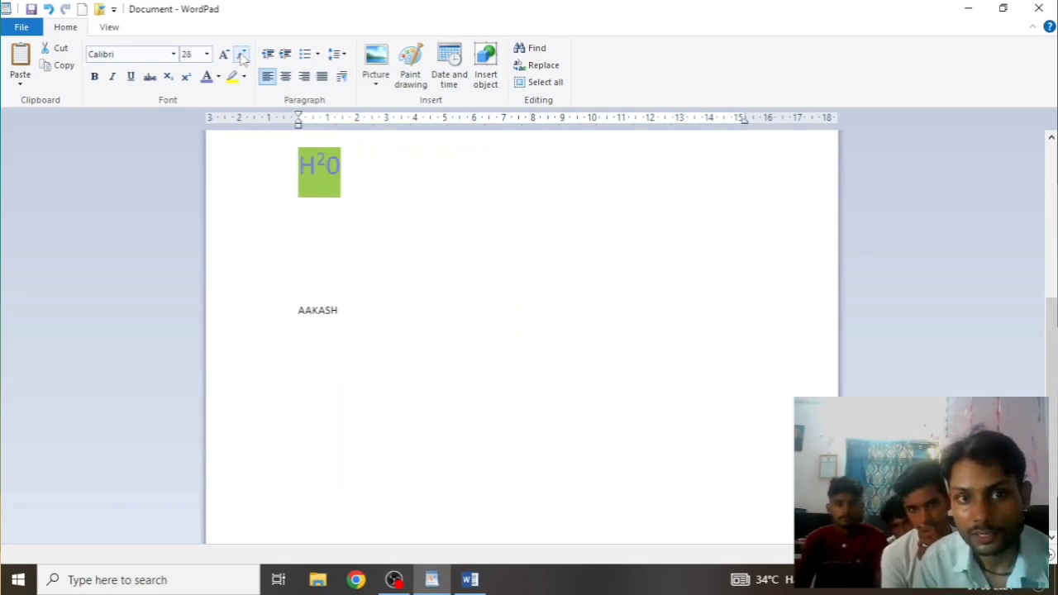
{"action": "left_click", "coordinate": [363, 308]}
{"action": "scroll", "coordinate": [425, 239], "scroll_direction": "up", "scroll_amount": 10}
{"action": "scroll", "coordinate": [423, 261], "scroll_direction": "down", "scroll_amount": 5}
{"action": "scroll", "coordinate": [422, 261], "scroll_direction": "up", "scroll_amount": 5}
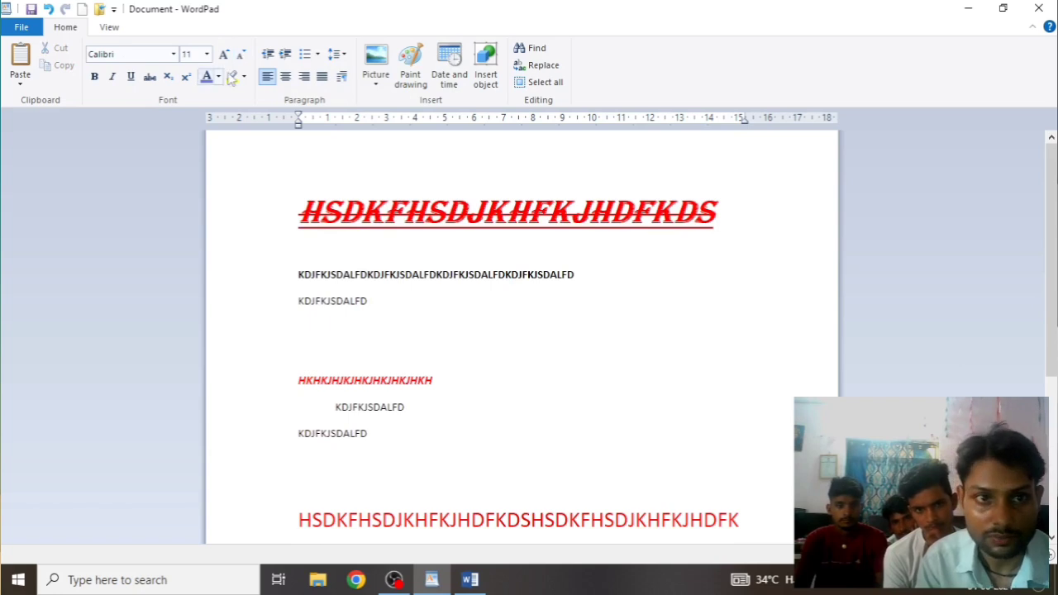
{"action": "scroll", "coordinate": [221, 188], "scroll_direction": "down", "scroll_amount": 5}
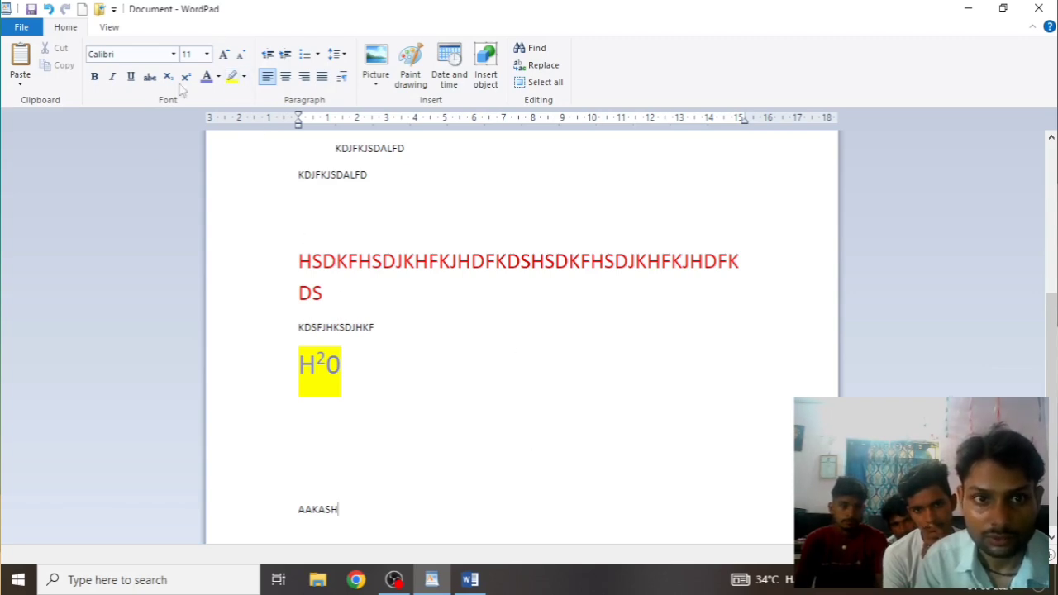
Change the H2O highlight to cyan
{"action": "left_click", "coordinate": [244, 76]}
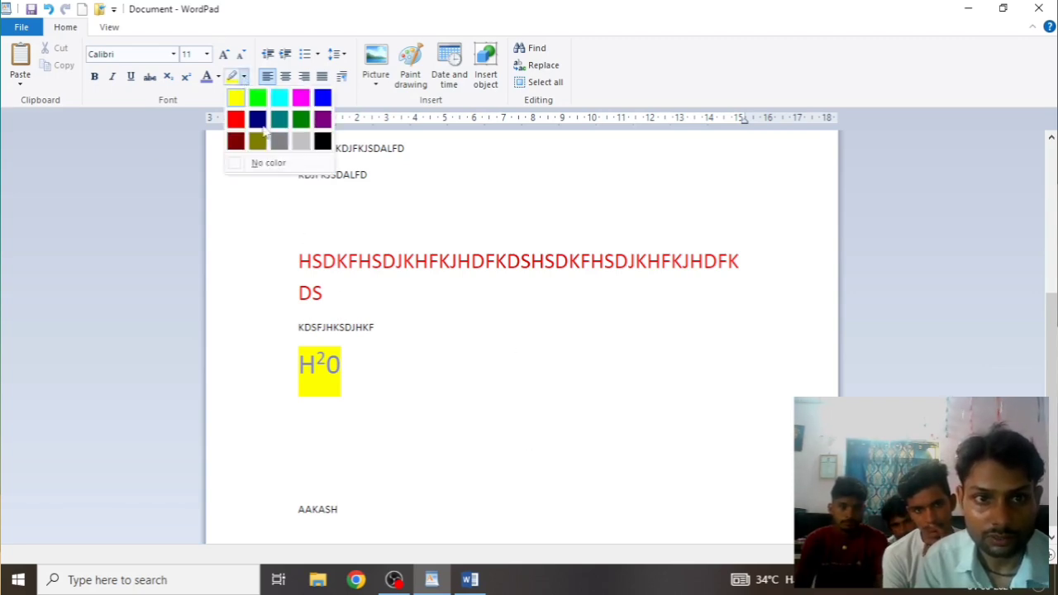
{"action": "left_click", "coordinate": [283, 100]}
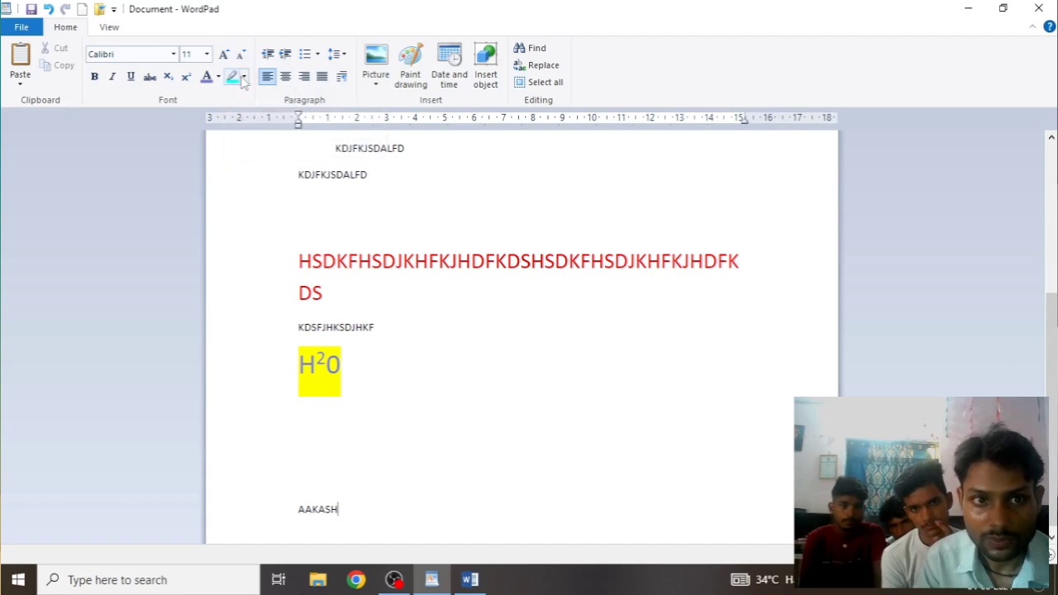
{"action": "left_click_drag", "start_coordinate": [362, 359], "coordinate": [272, 350]}
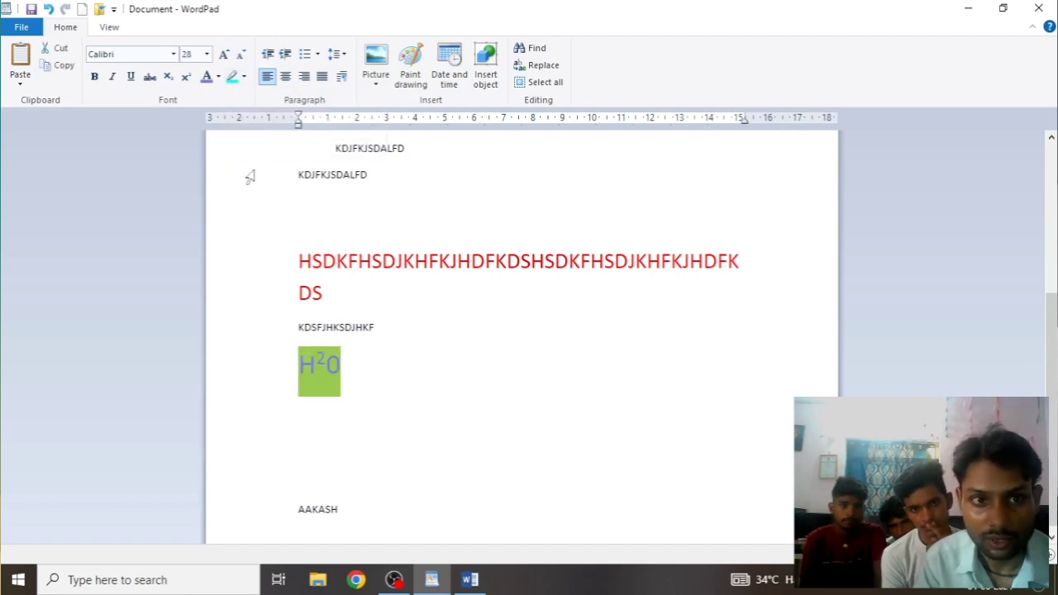
{"action": "left_click", "coordinate": [233, 79]}
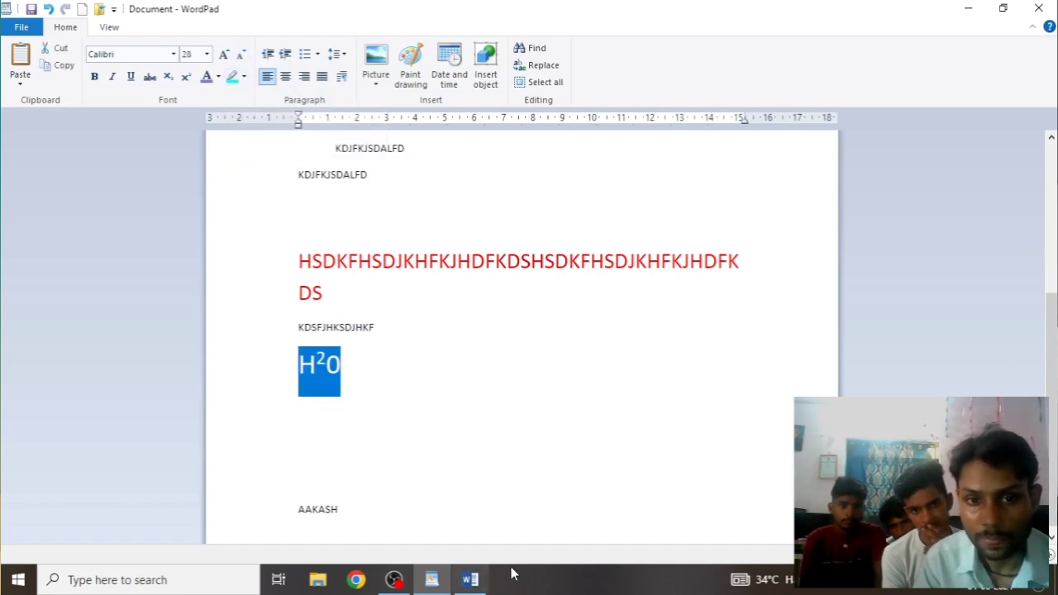
{"action": "left_click", "coordinate": [486, 433]}
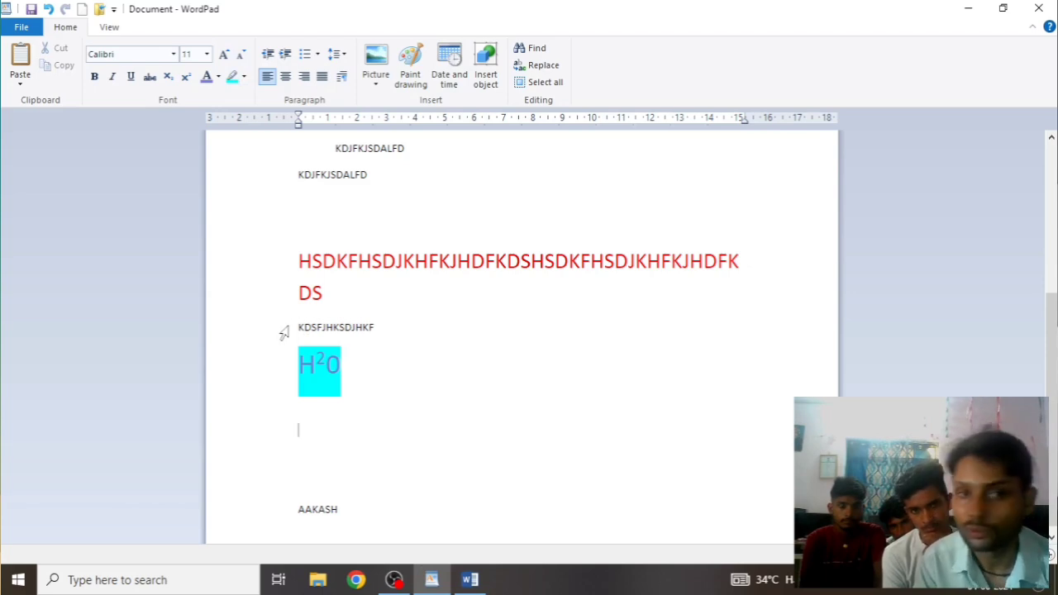
{"action": "left_click", "coordinate": [298, 261]}
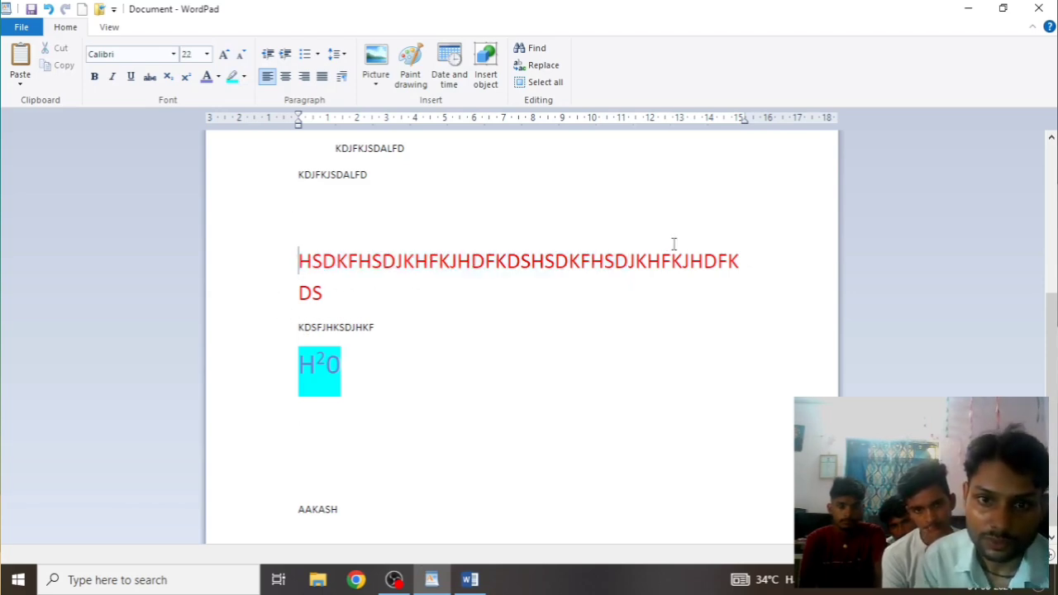
Highlight HSDKFHSDJKHFKJHDFK at the start of the red line in cyan
{"action": "left_click_drag", "start_coordinate": [505, 259], "coordinate": [299, 262]}
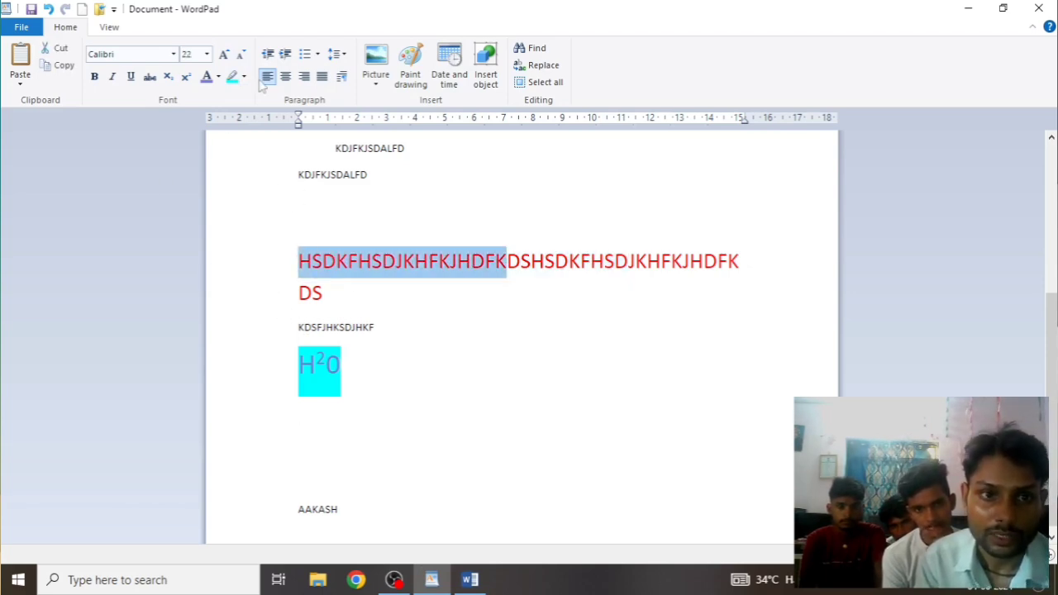
{"action": "left_click", "coordinate": [232, 76]}
{"action": "left_click", "coordinate": [516, 357]}
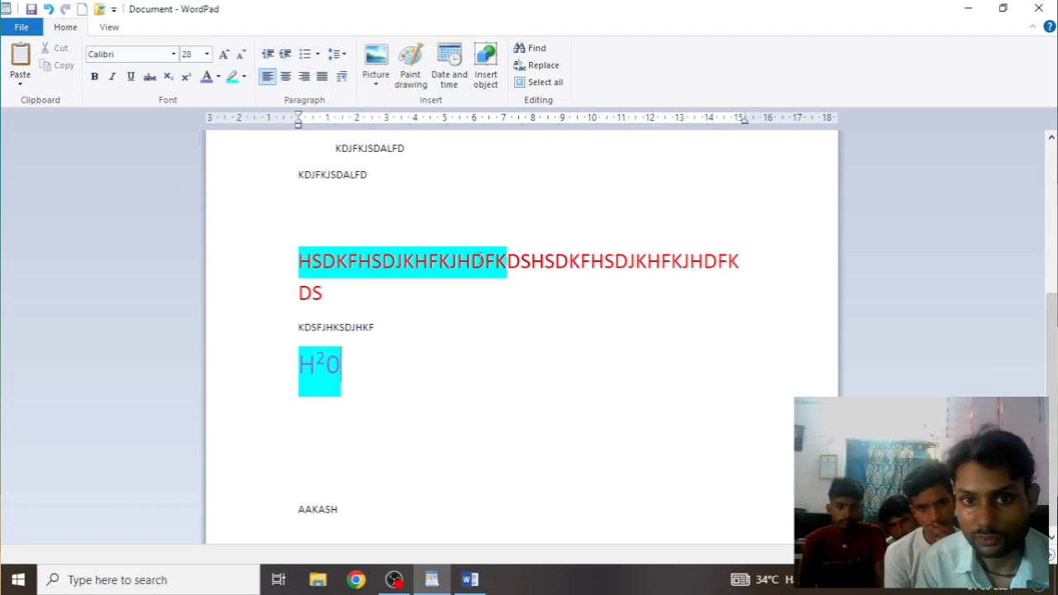
Highlight the later stretch DKFHSDJKHFKJHDF of the red line in purple
{"action": "left_click", "coordinate": [244, 77]}
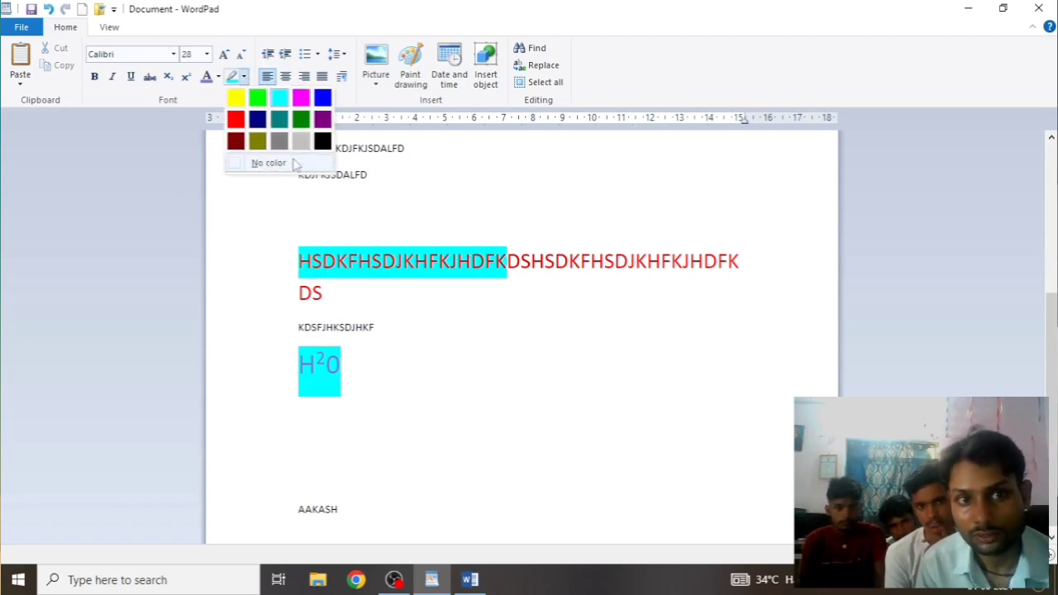
{"action": "left_click", "coordinate": [322, 142]}
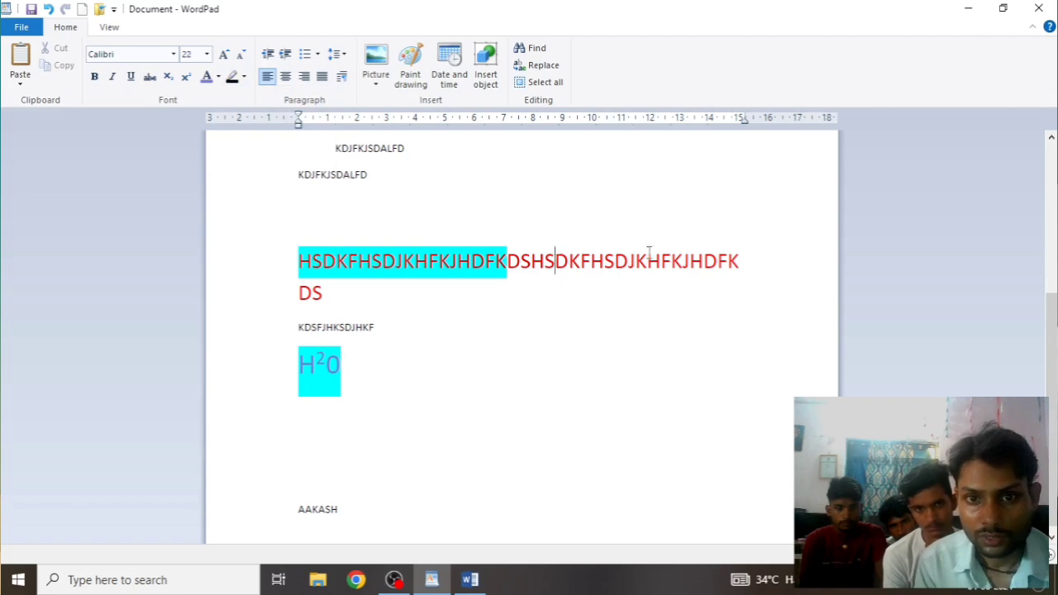
{"action": "left_click_drag", "start_coordinate": [554, 261], "coordinate": [727, 263]}
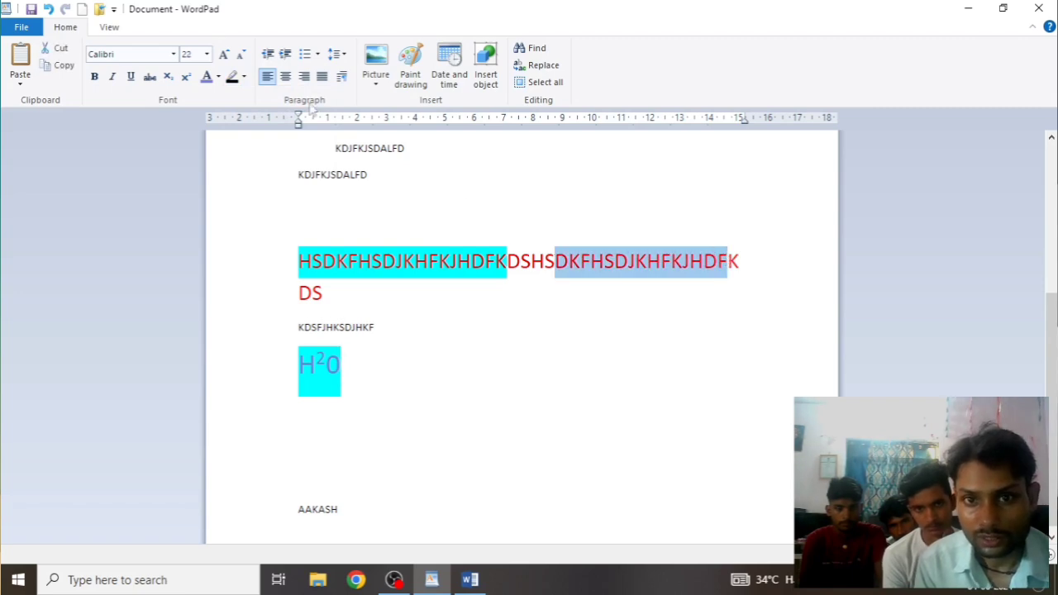
{"action": "left_click", "coordinate": [243, 77]}
{"action": "left_click", "coordinate": [322, 120]}
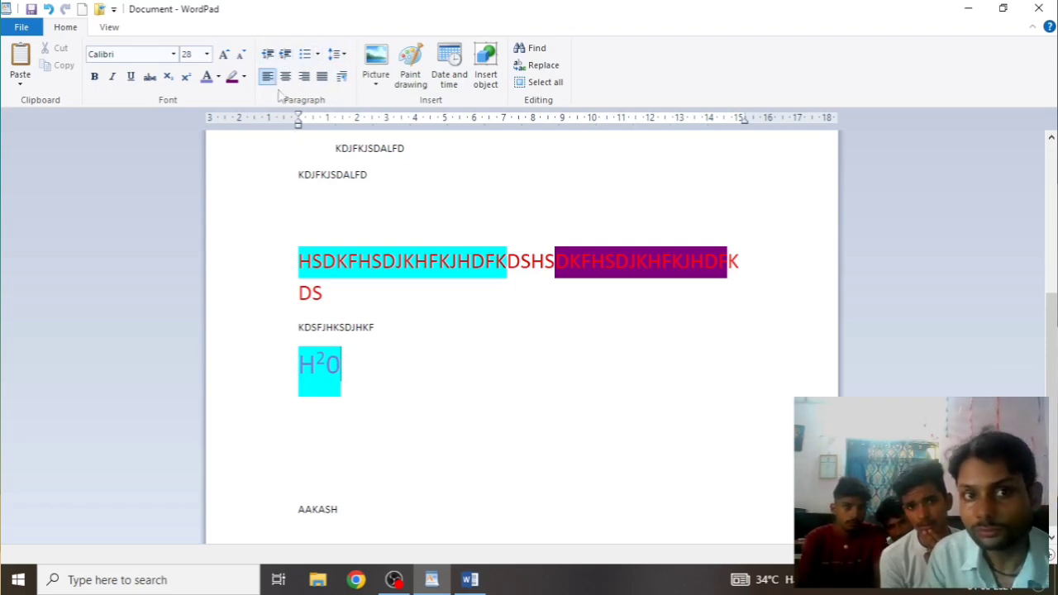
{"action": "scroll", "coordinate": [443, 356], "scroll_direction": "up", "scroll_amount": 2}
{"action": "scroll", "coordinate": [444, 356], "scroll_direction": "up", "scroll_amount": 2}
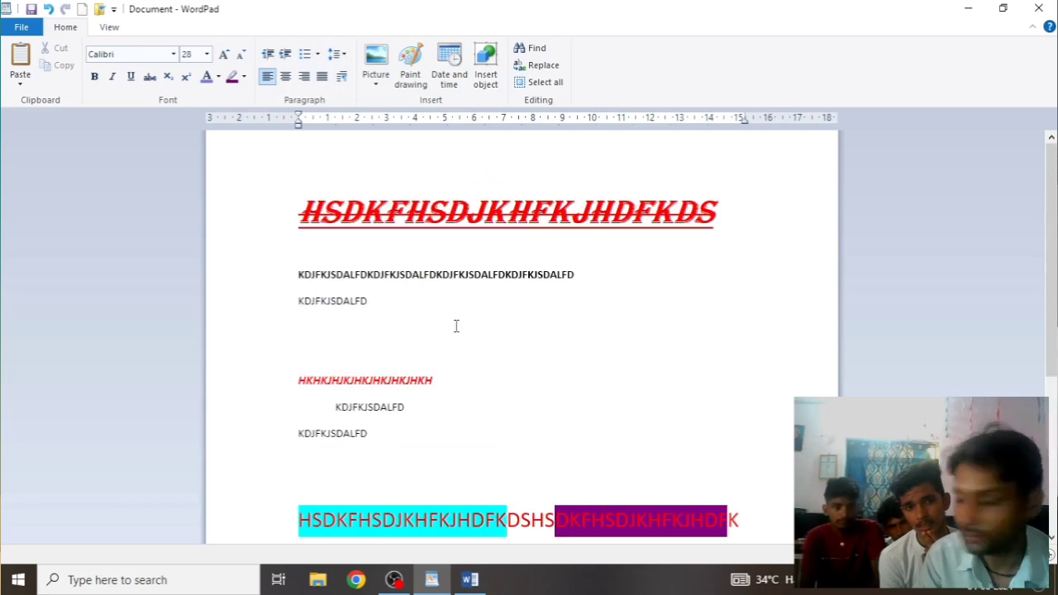
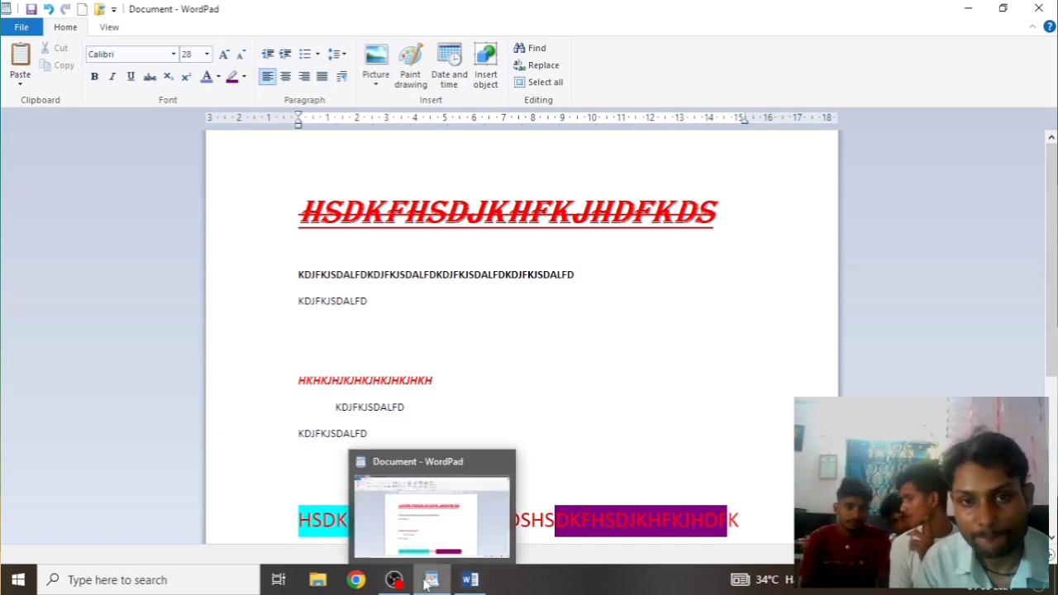
Delete all existing text in the WordPad document
{"action": "key", "text": "ctrl+a"}
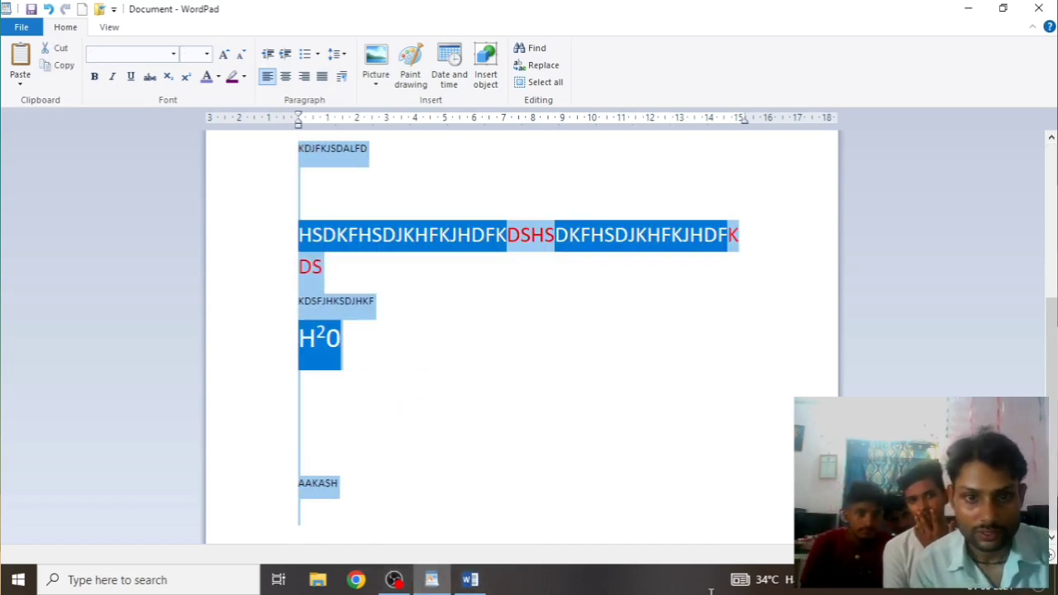
{"action": "mouse_move", "coordinate": [760, 579]}
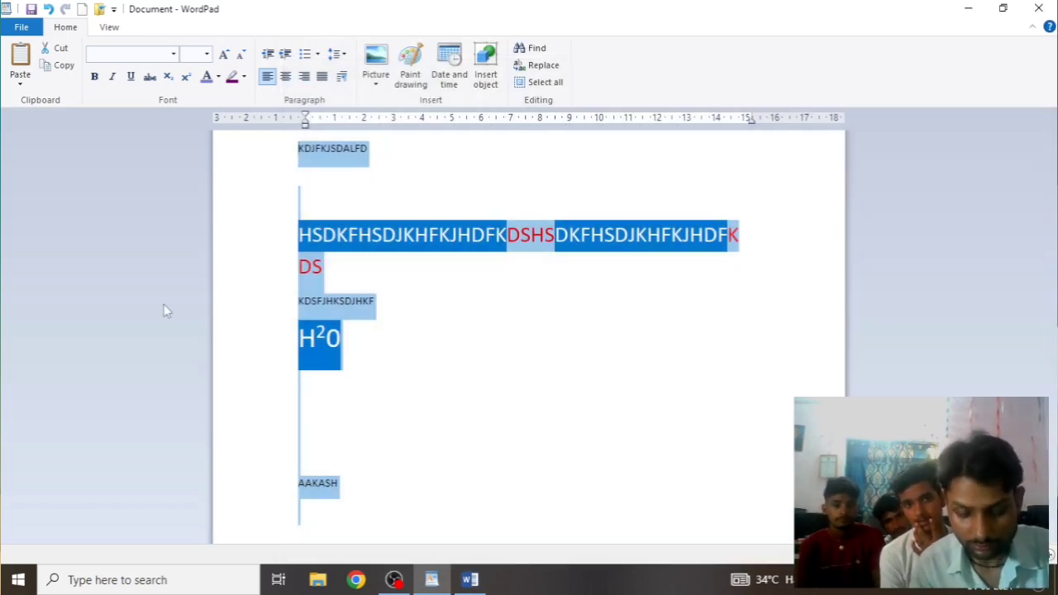
{"action": "key", "text": "Delete"}
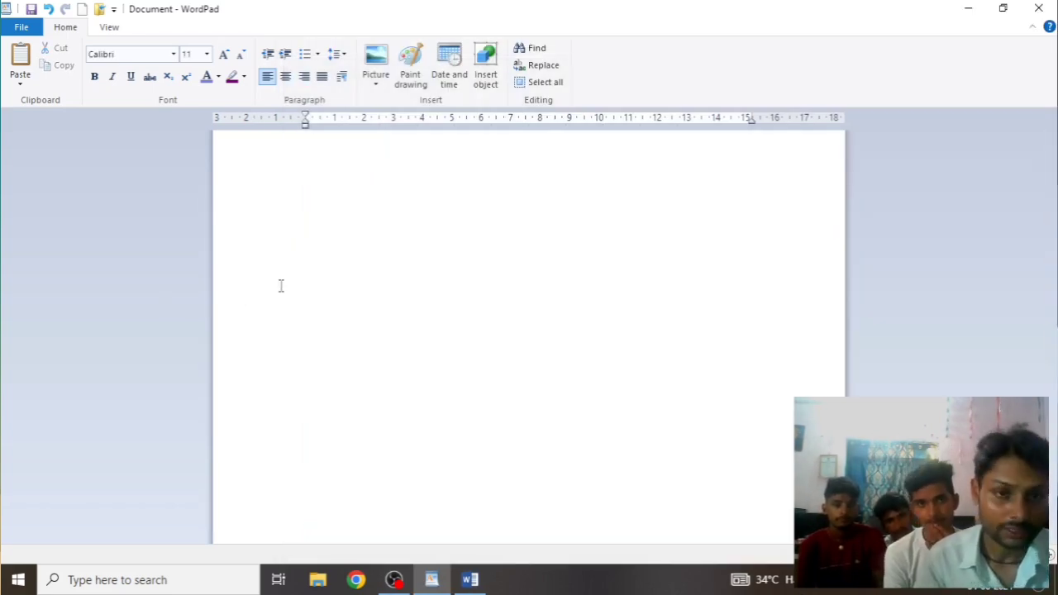
Type three lines of test text, then select and delete them
{"action": "type", "text": "DHSKFHDSKFHKHSDKFHKSDHFD"}
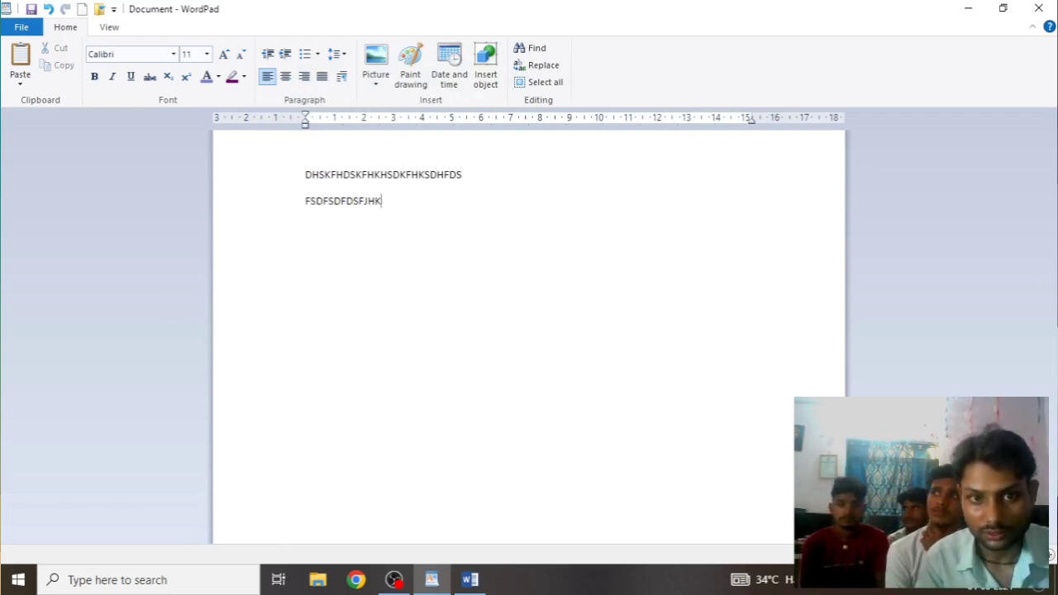
{"action": "type", "text": "S FSDFSDFDSFJHKSHFKHSJKDHFJKDJHJKGHDSKHFJGKDSG "}
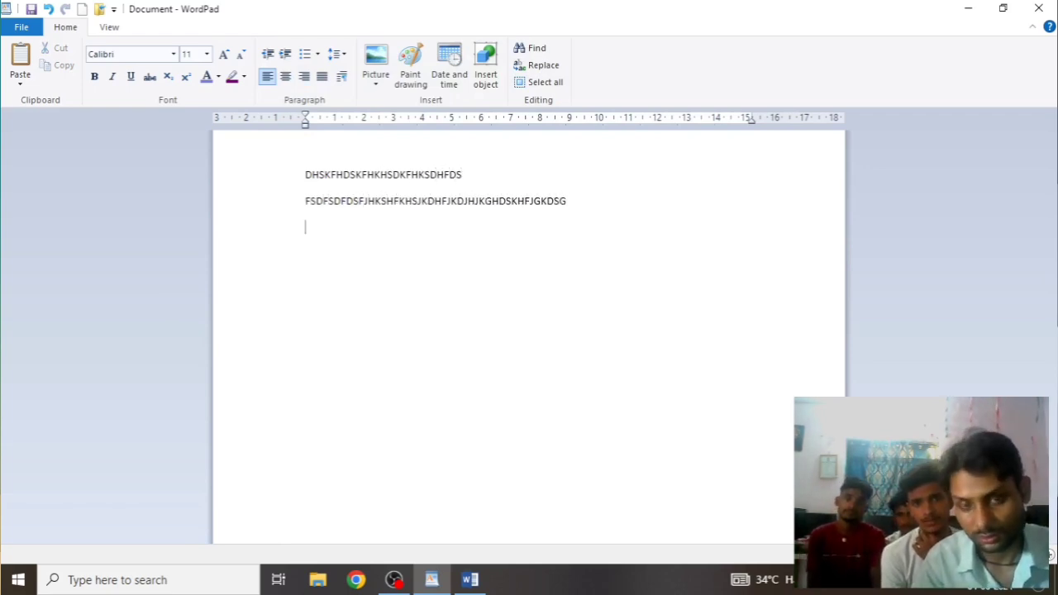
{"action": "type", "text": "ADSKJFKJDSKFJKDSJAFKJ"}
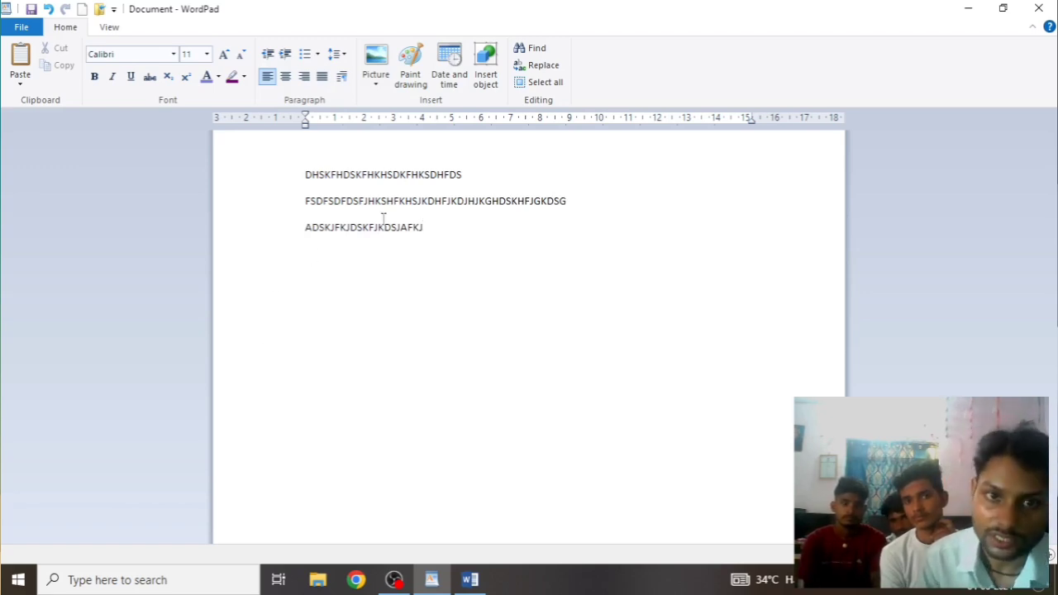
{"action": "left_click_drag", "start_coordinate": [295, 179], "coordinate": [364, 263]}
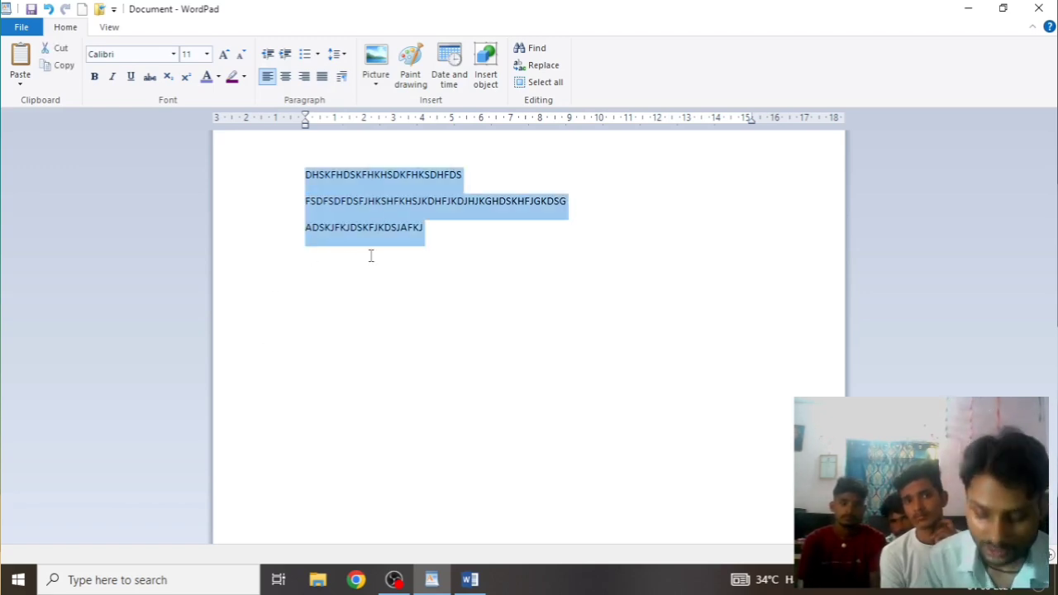
{"action": "key", "text": "Delete"}
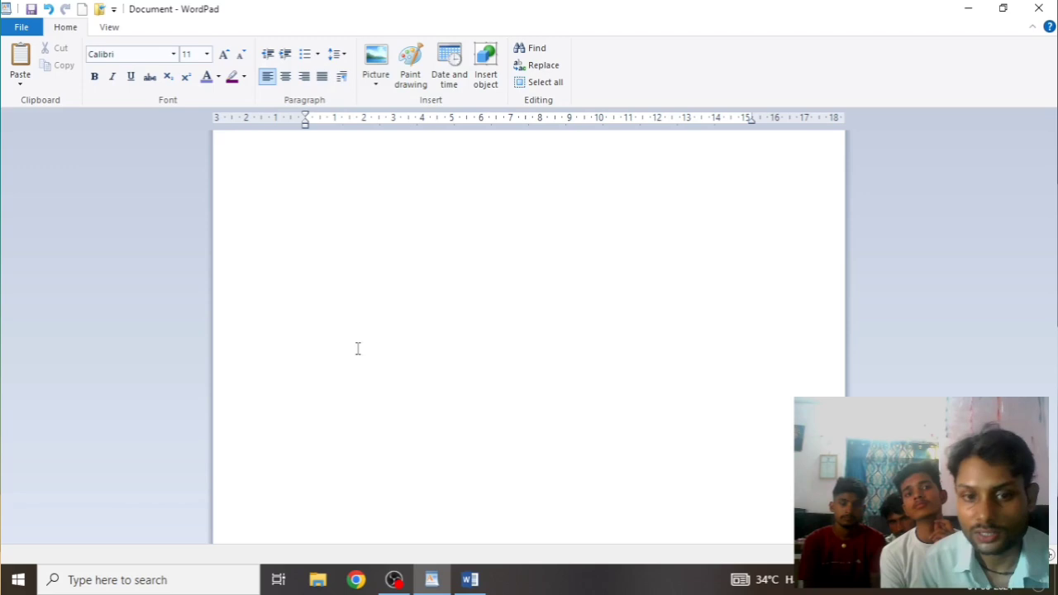
{"action": "left_click", "coordinate": [469, 580]}
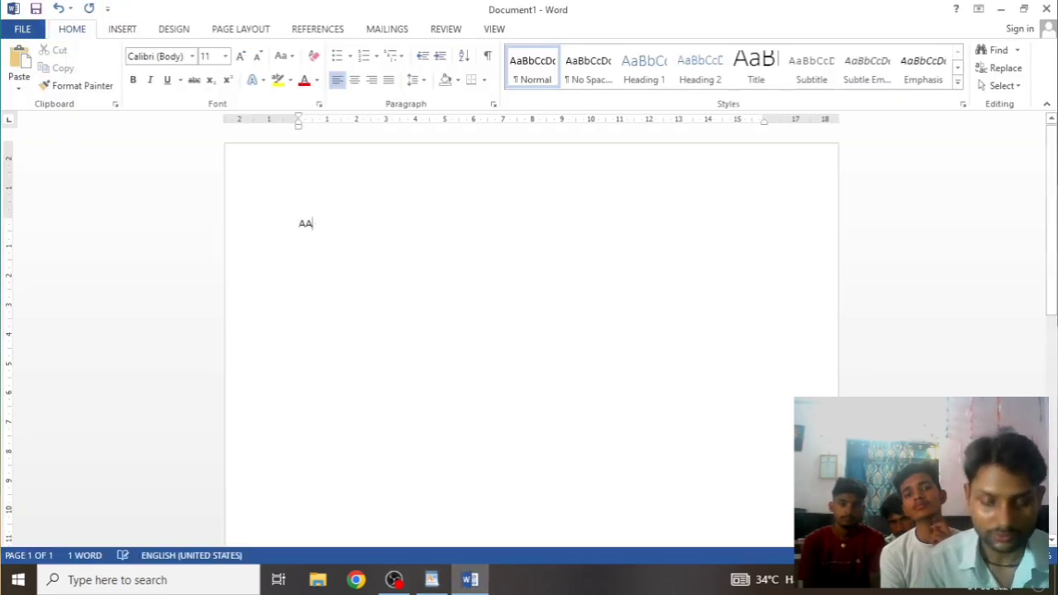
Generate five sample paragraphs in Word with =RAND() and copy them all
{"action": "key", "text": "BackSpace"}
{"action": "key", "text": "BackSpace"}
{"action": "type", "text": "=RAND("}
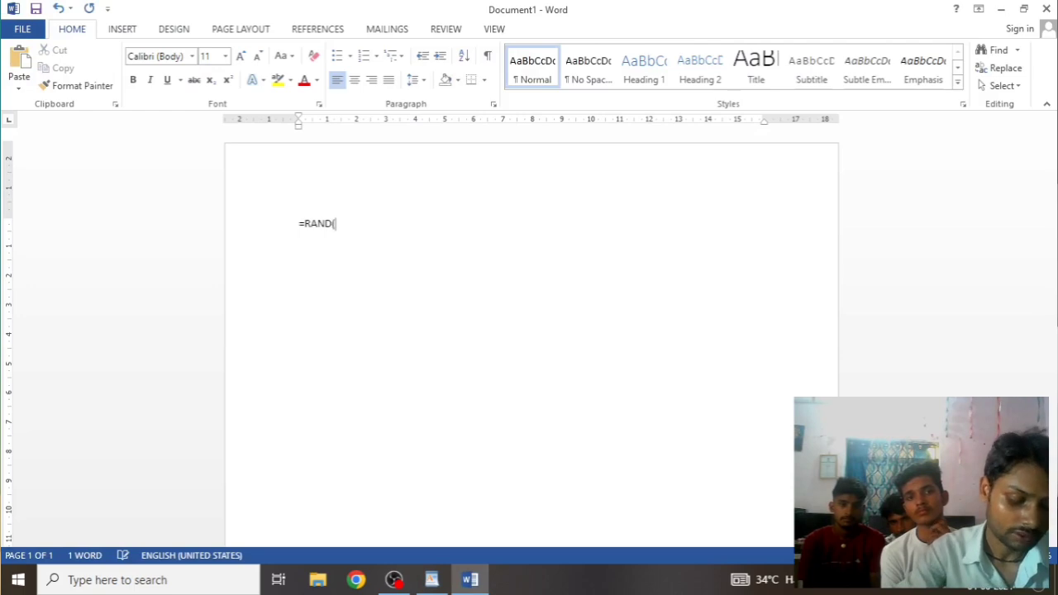
{"action": "type", "text": ")"}
{"action": "key", "text": "Return"}
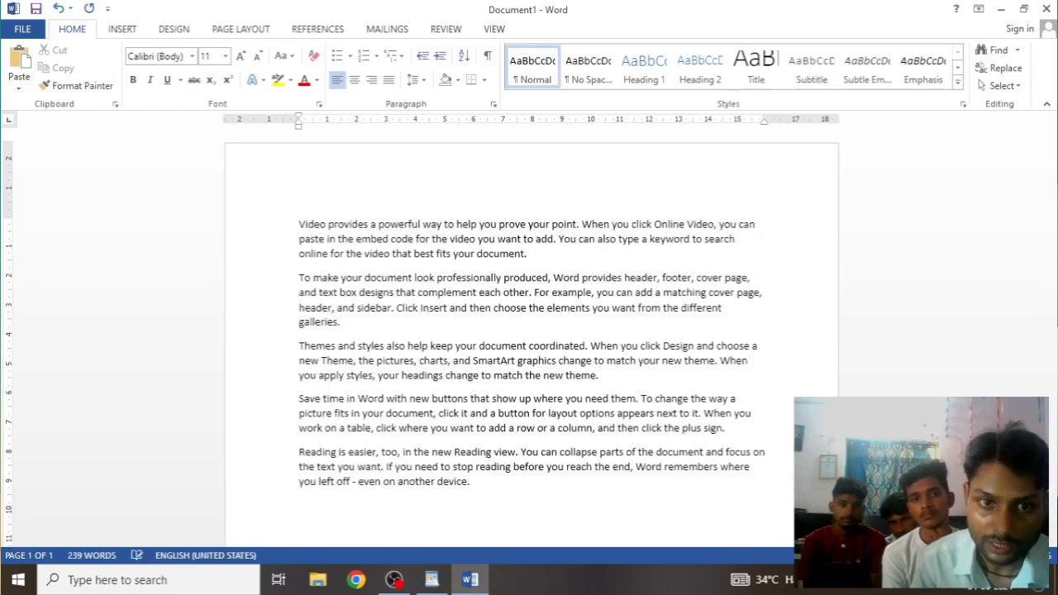
{"action": "left_click_drag", "start_coordinate": [282, 215], "coordinate": [371, 519]}
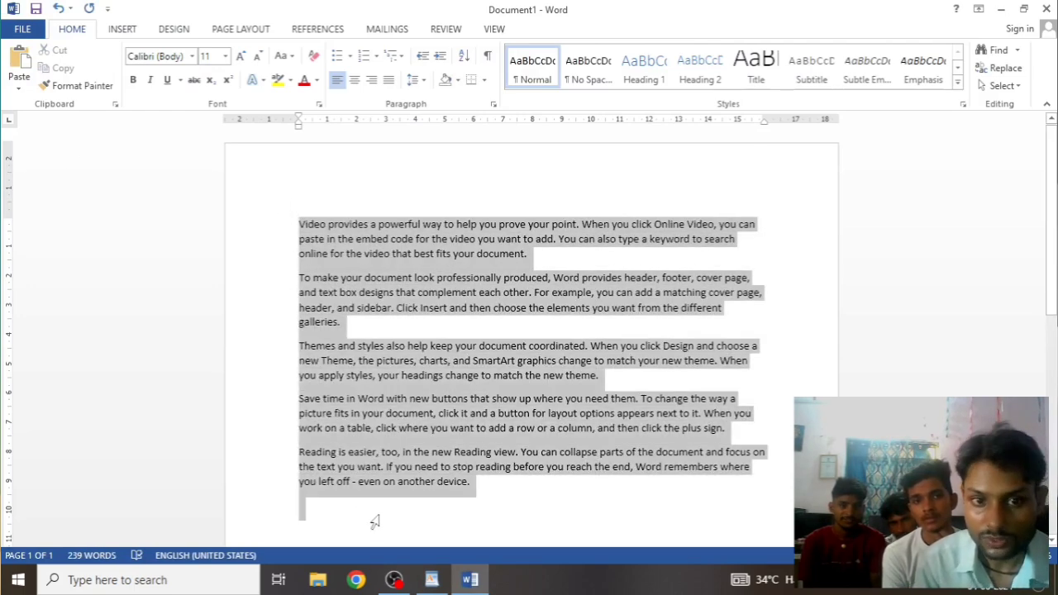
{"action": "right_click", "coordinate": [389, 219]}
{"action": "left_click", "coordinate": [443, 253]}
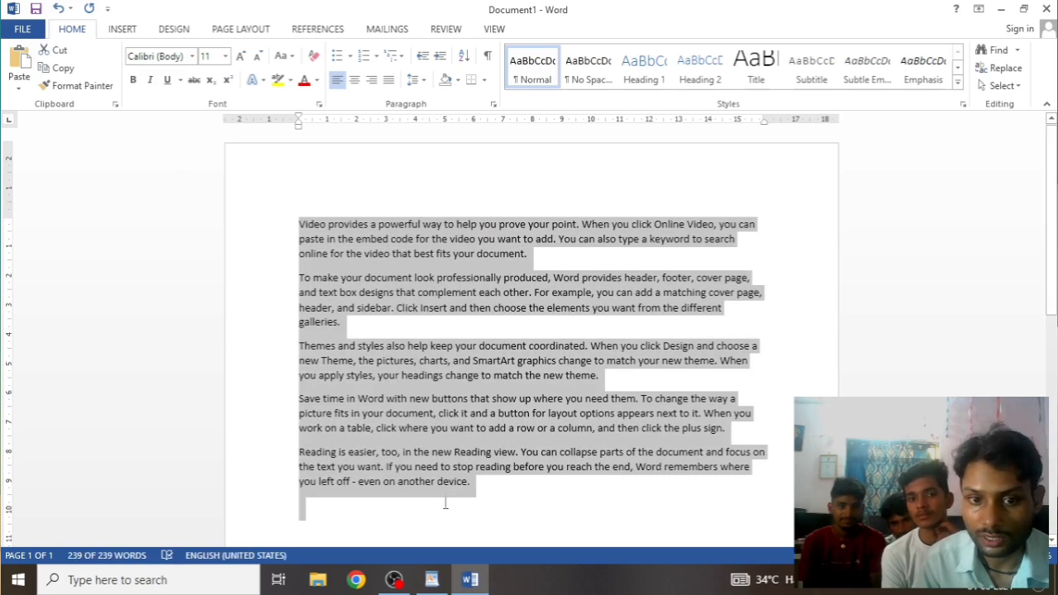
{"action": "left_click", "coordinate": [432, 580]}
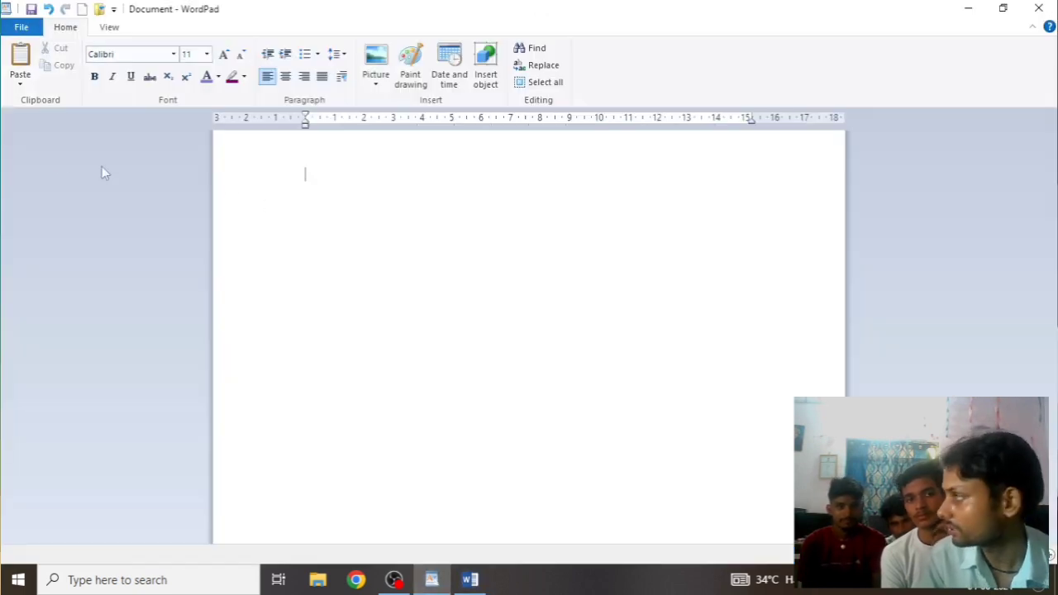
Paste the five copied sample paragraphs into the blank WordPad page
{"action": "right_click", "coordinate": [357, 203]}
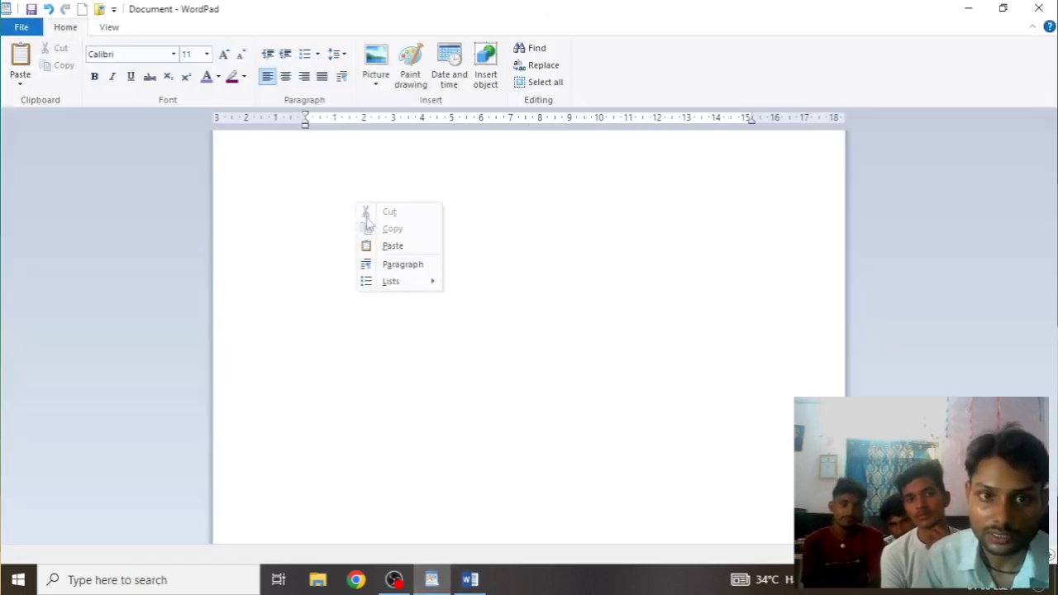
{"action": "left_click", "coordinate": [393, 246]}
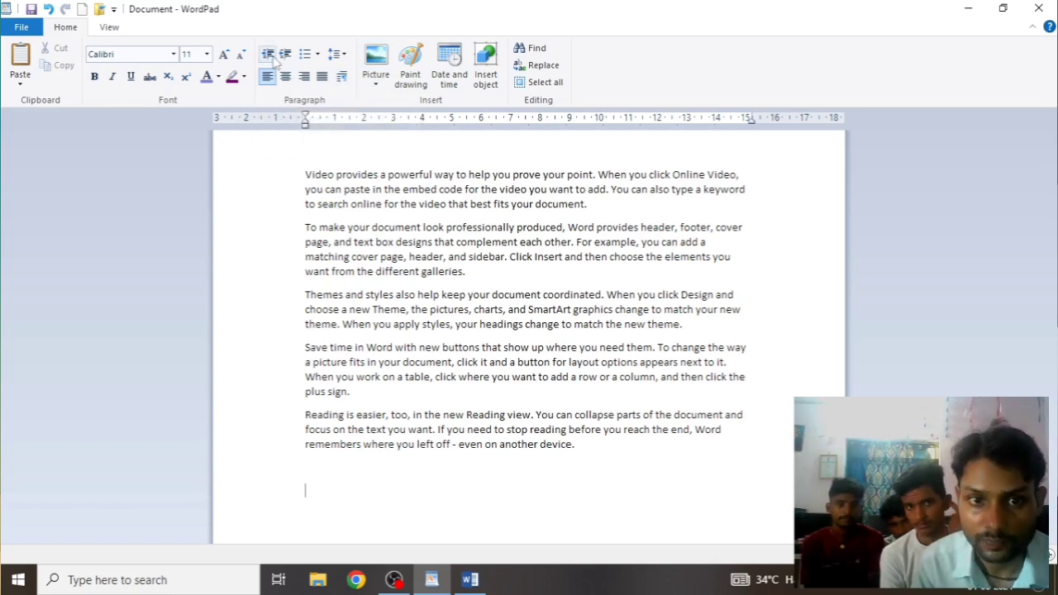
{"action": "left_click_drag", "start_coordinate": [298, 154], "coordinate": [382, 488]}
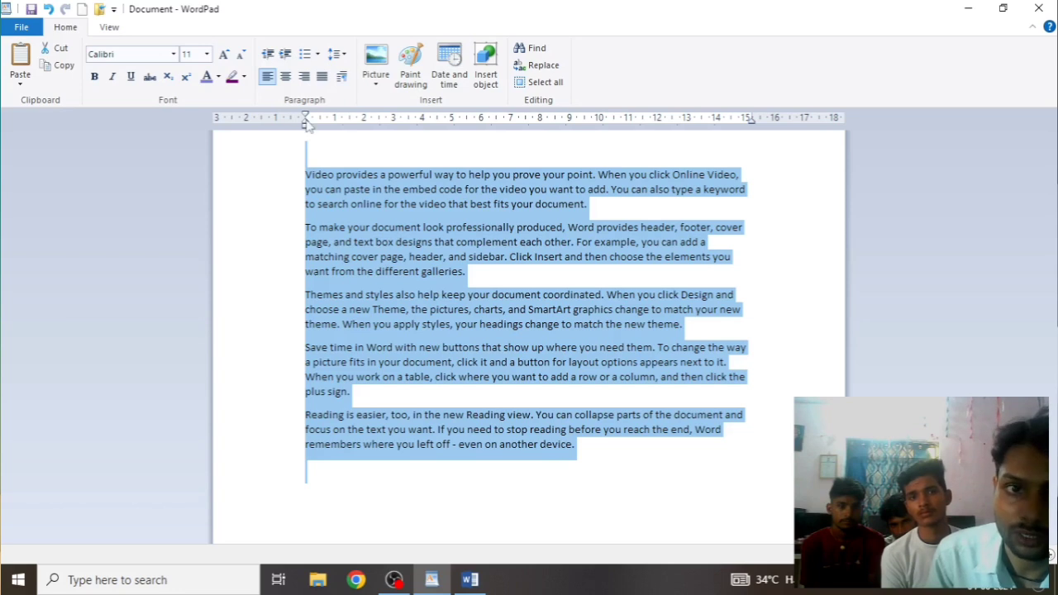
{"action": "left_click", "coordinate": [285, 55]}
{"action": "left_click", "coordinate": [284, 55]}
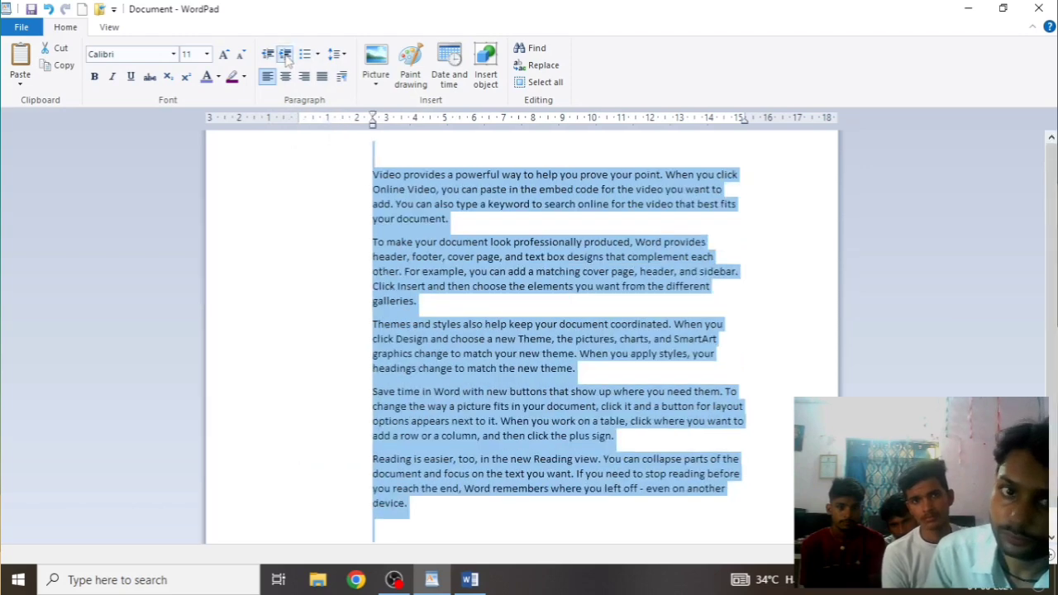
{"action": "left_click", "coordinate": [284, 54]}
{"action": "left_click", "coordinate": [284, 55]}
{"action": "left_click", "coordinate": [284, 54]}
{"action": "left_click", "coordinate": [284, 55]}
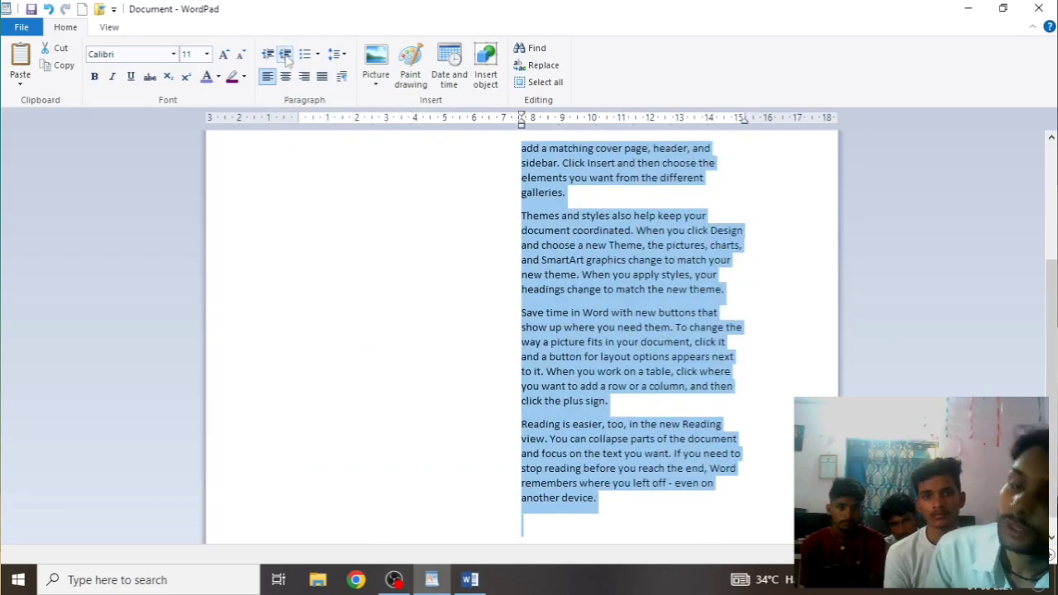
{"action": "left_click", "coordinate": [284, 55]}
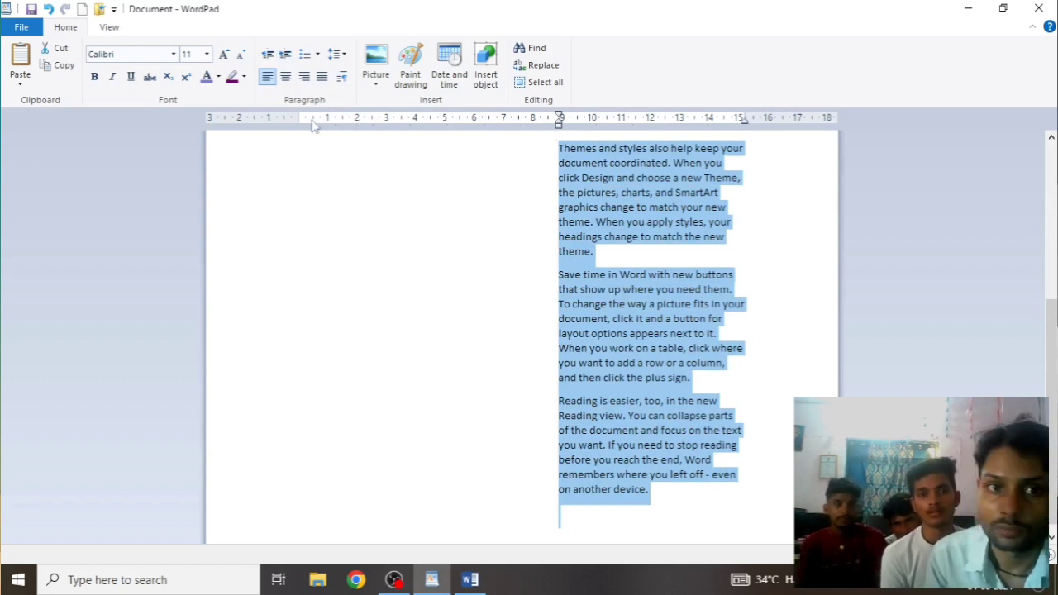
{"action": "left_click", "coordinate": [267, 54]}
{"action": "left_click", "coordinate": [267, 55]}
{"action": "left_click", "coordinate": [267, 54]}
{"action": "left_click", "coordinate": [267, 54]}
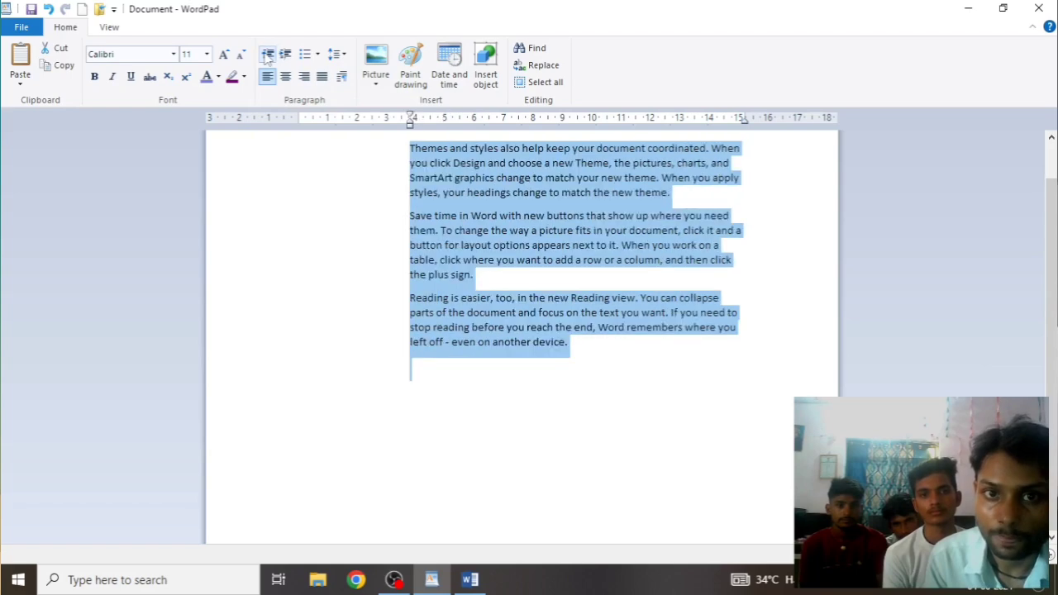
{"action": "left_click", "coordinate": [267, 55]}
{"action": "left_click", "coordinate": [267, 55]}
{"action": "left_click", "coordinate": [267, 54]}
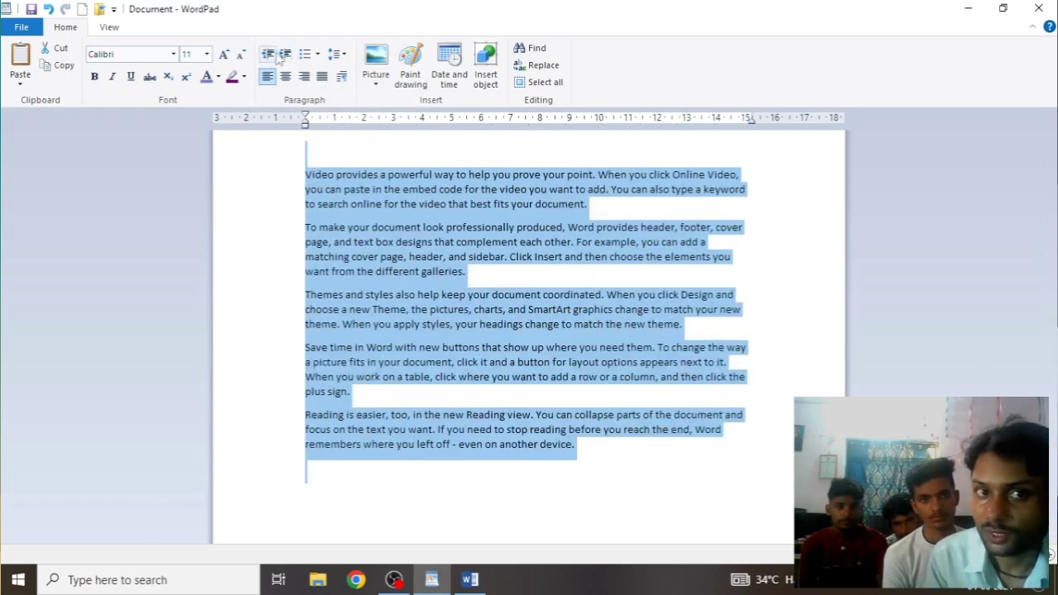
Try lettered and lowercase-letter list styles, then number the list 1 to 7
{"action": "left_click", "coordinate": [317, 55]}
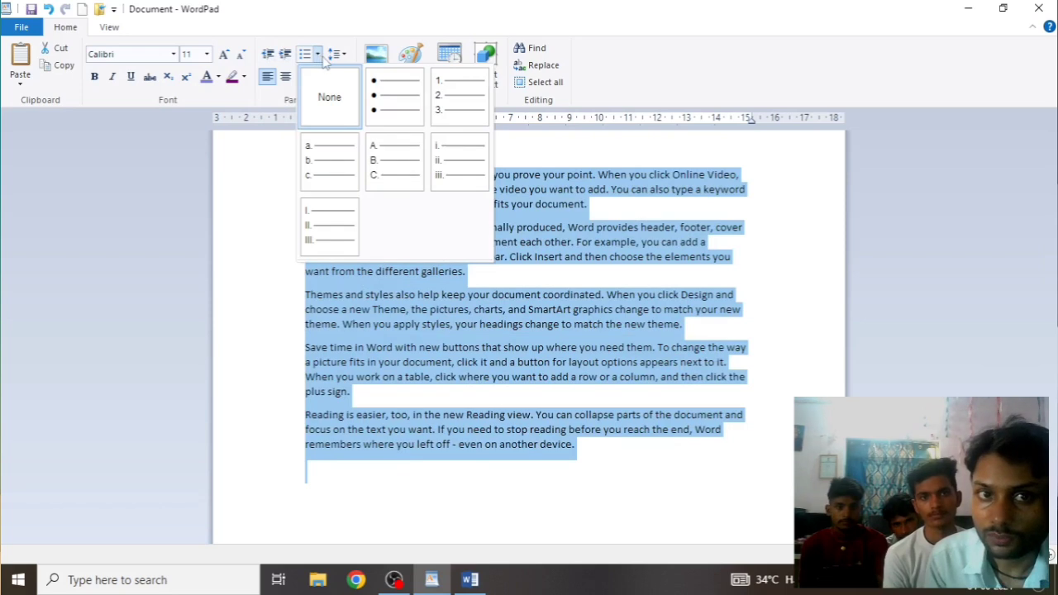
{"action": "left_click", "coordinate": [330, 160]}
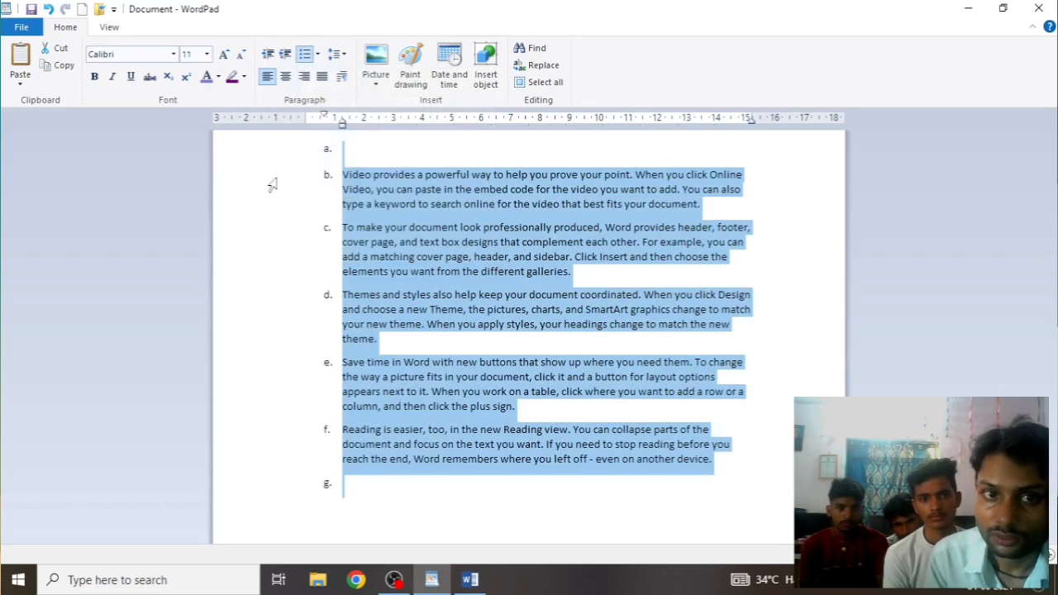
{"action": "left_click", "coordinate": [317, 55]}
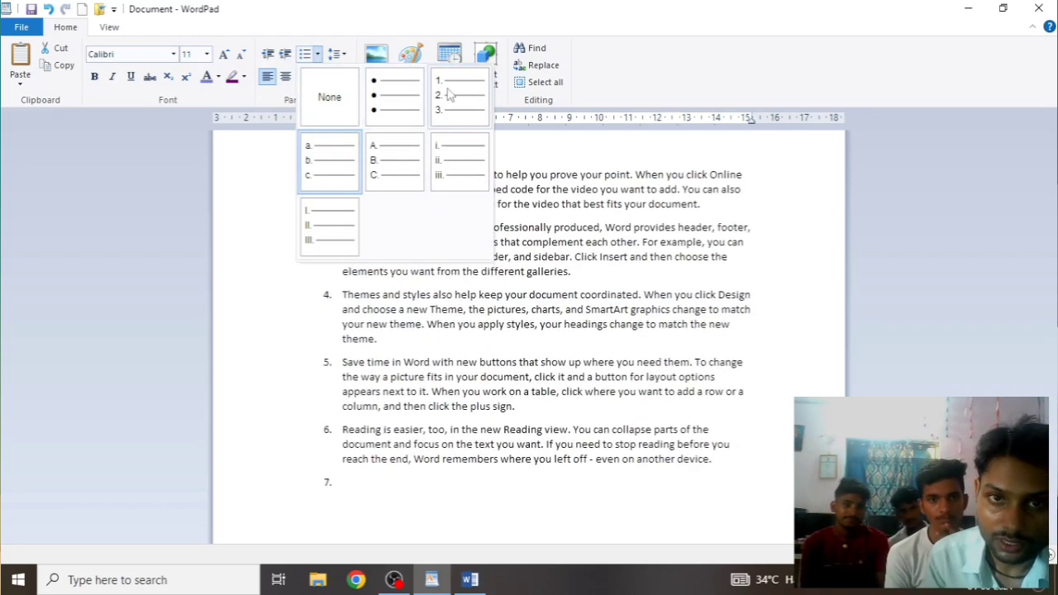
{"action": "left_click", "coordinate": [329, 159]}
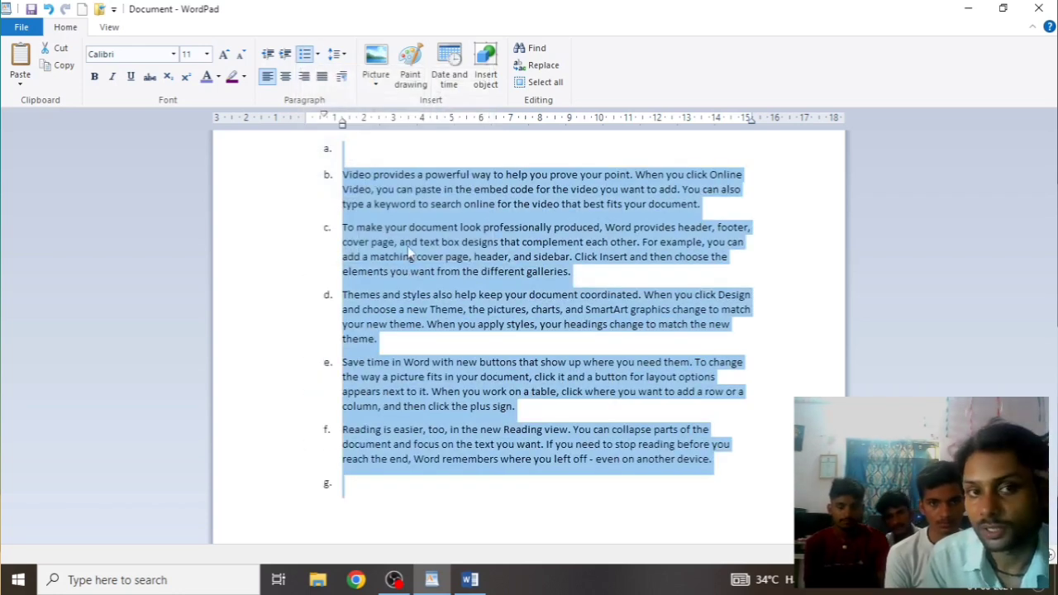
{"action": "left_click", "coordinate": [317, 55]}
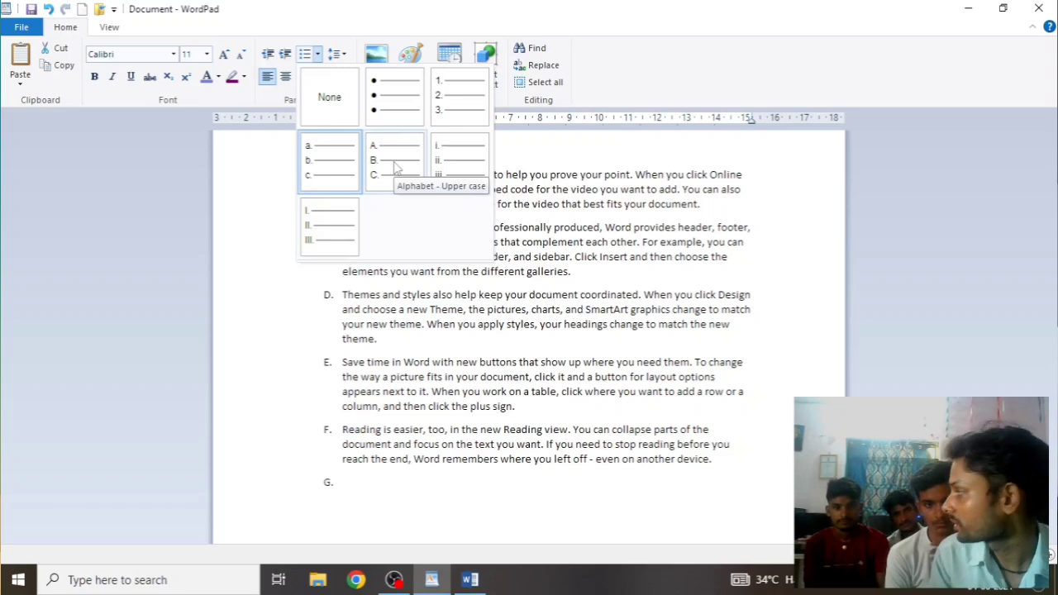
{"action": "left_click", "coordinate": [446, 99]}
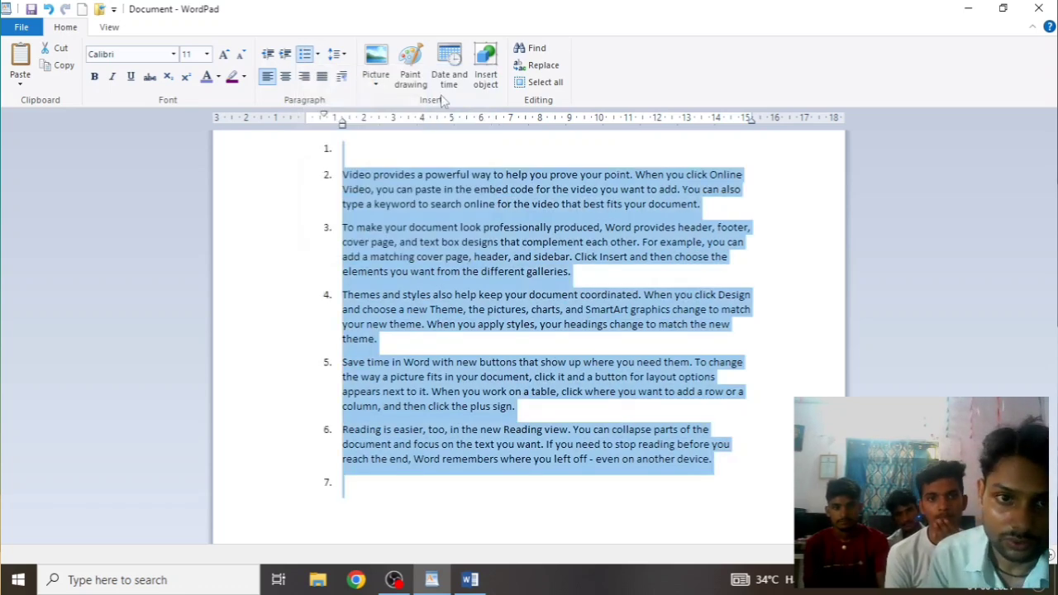
Type 'HKJHKJHKJHK' into the empty first list item
{"action": "left_click", "coordinate": [363, 151]}
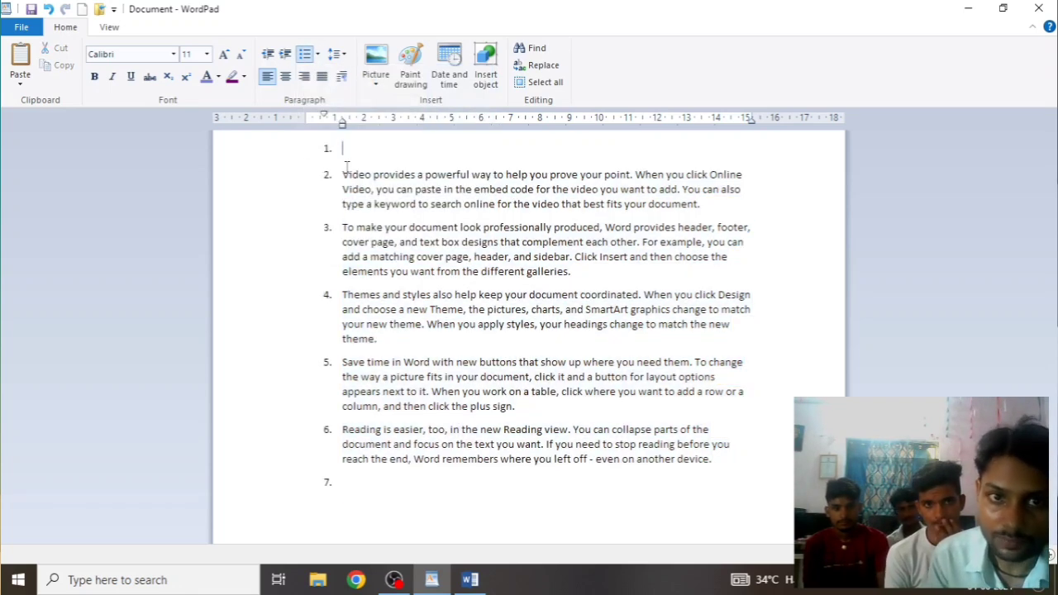
{"action": "type", "text": "HKJHKJHKJHK"}
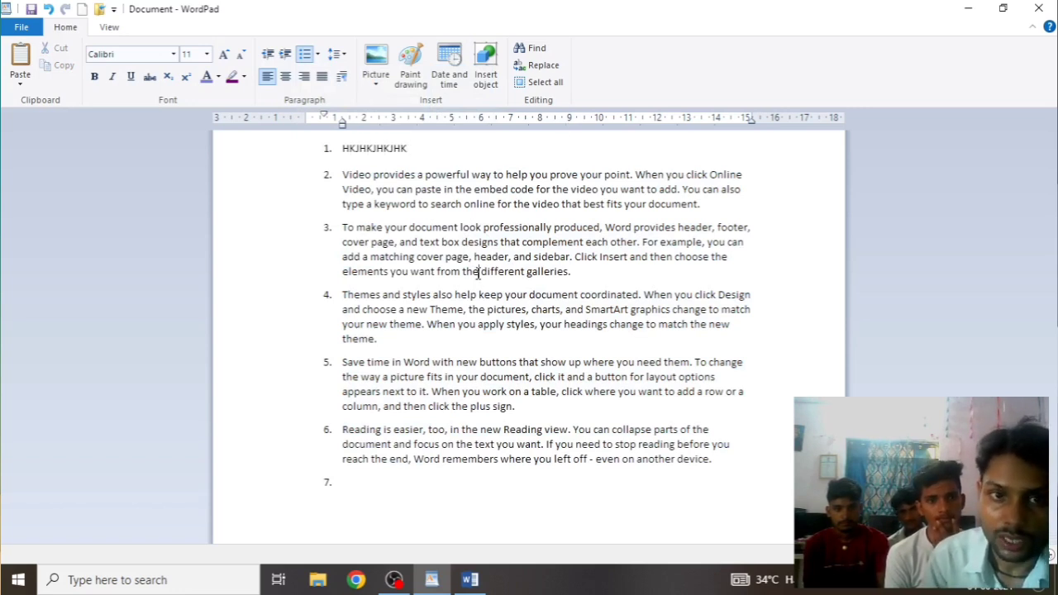
{"action": "left_click", "coordinate": [318, 54]}
{"action": "left_click", "coordinate": [337, 53]}
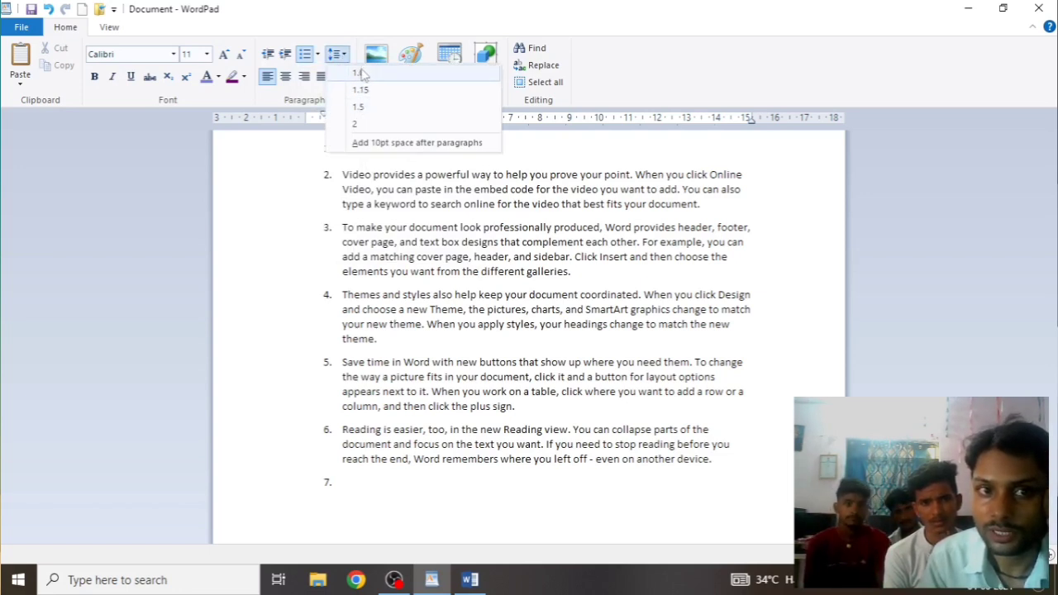
Try 1.0 and then 1.15 line spacing on the list
{"action": "left_click", "coordinate": [361, 74]}
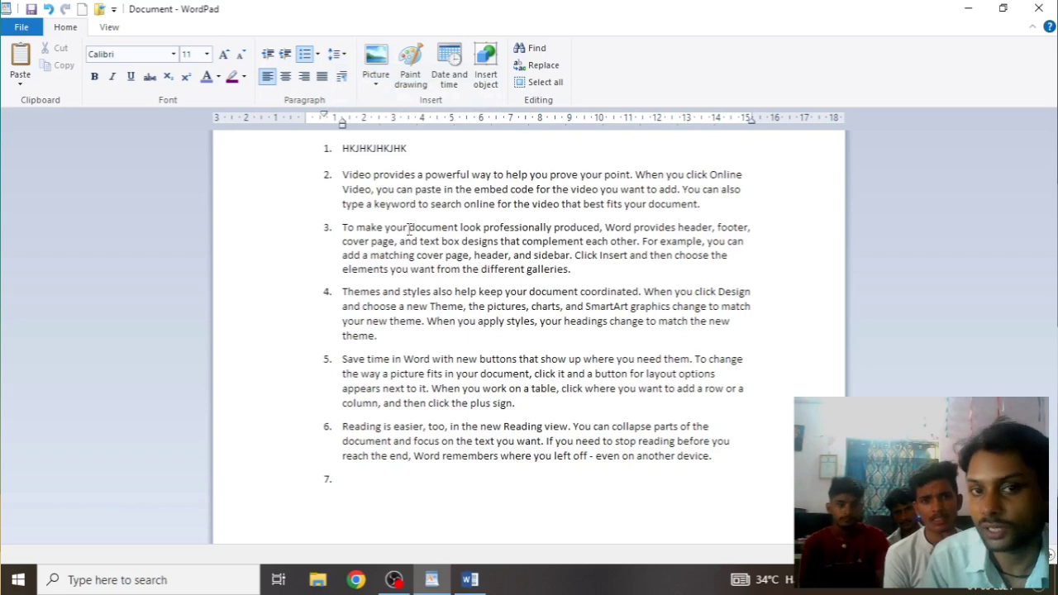
{"action": "left_click", "coordinate": [338, 54]}
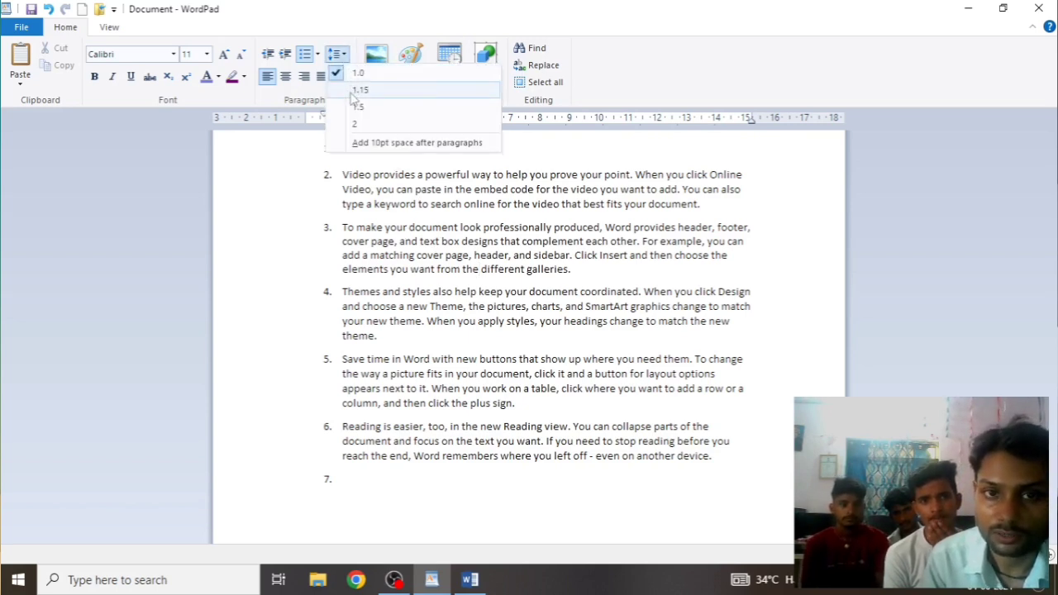
{"action": "left_click", "coordinate": [354, 96]}
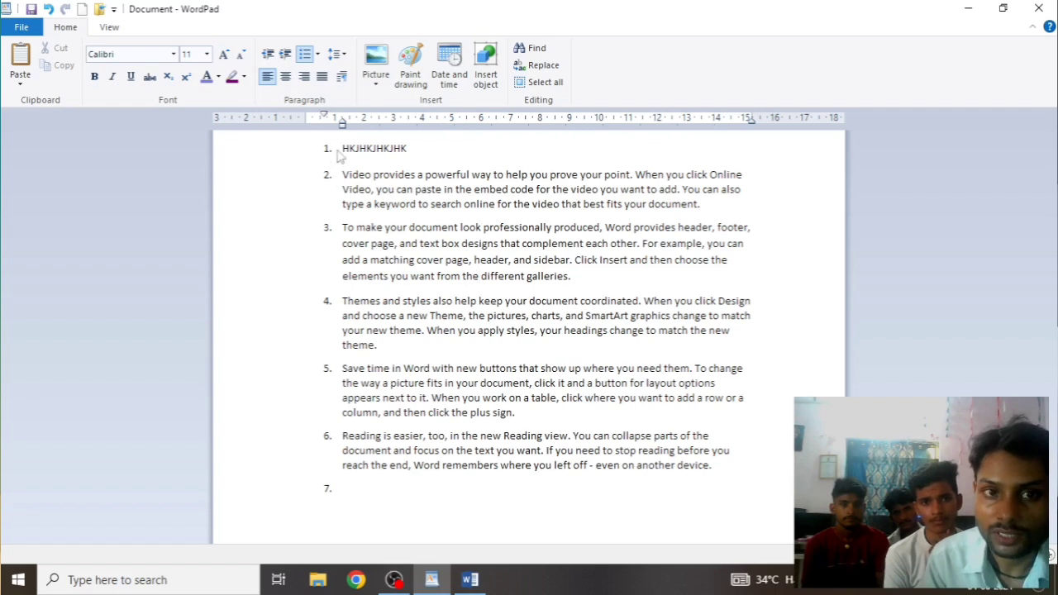
Select list items 1–6 and set them to 2.0 line spacing after trying 1.0 and 1.15
{"action": "left_click_drag", "start_coordinate": [340, 149], "coordinate": [343, 483]}
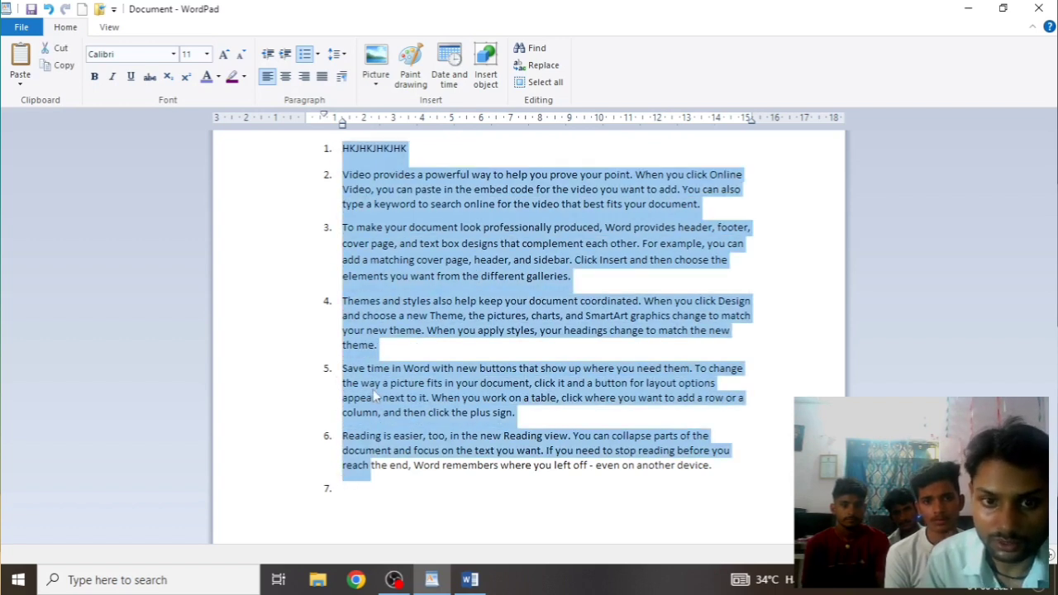
{"action": "left_click", "coordinate": [339, 55]}
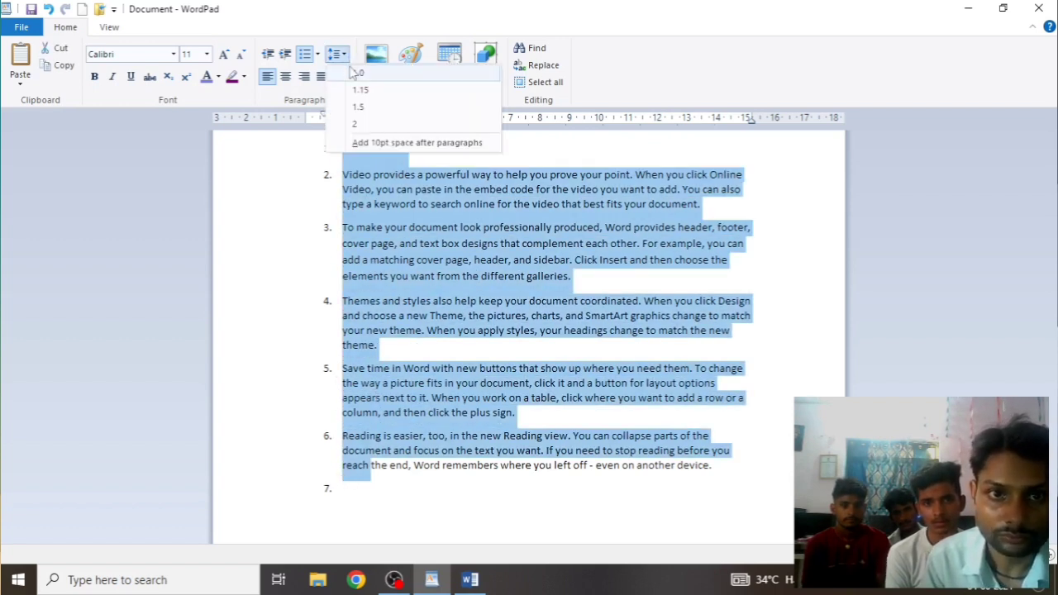
{"action": "left_click", "coordinate": [354, 72]}
{"action": "left_click", "coordinate": [341, 54]}
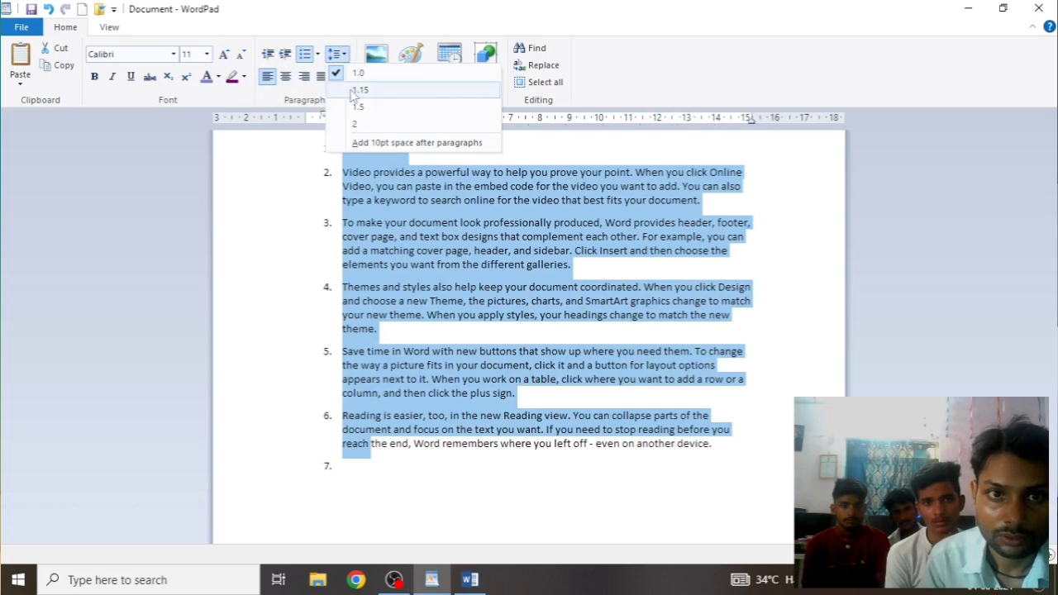
{"action": "left_click", "coordinate": [357, 89]}
{"action": "left_click", "coordinate": [338, 54]}
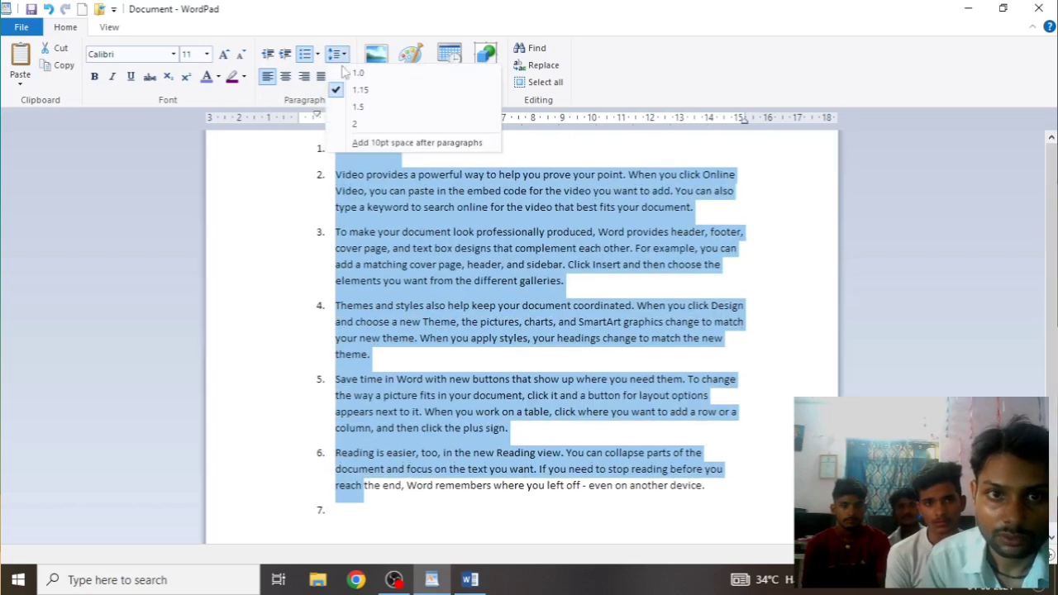
{"action": "left_click", "coordinate": [354, 123]}
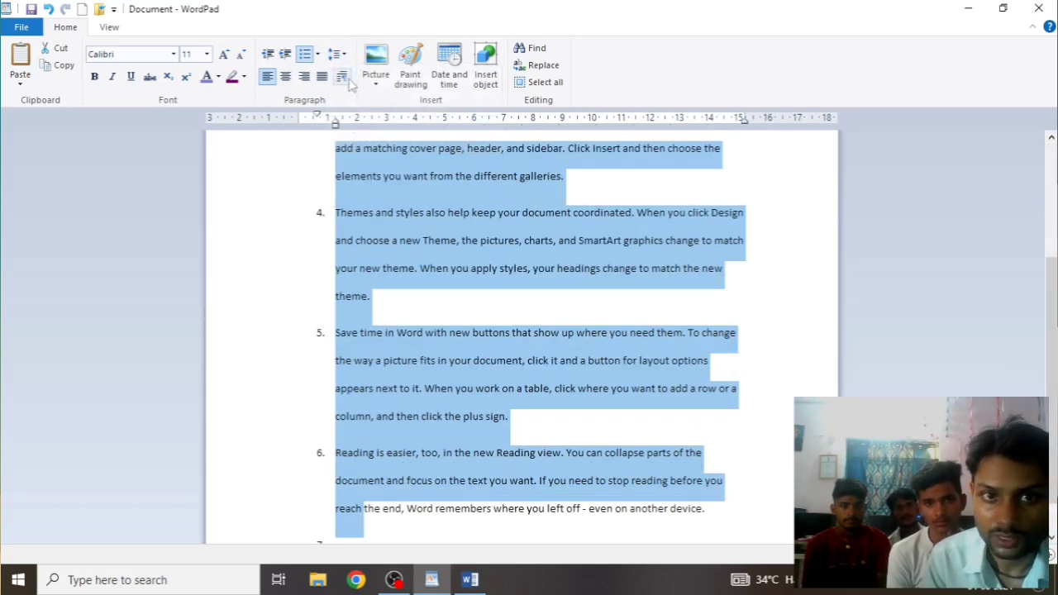
Recheck the line spacing setting, then deselect and review the double-spaced list
{"action": "left_click", "coordinate": [339, 55]}
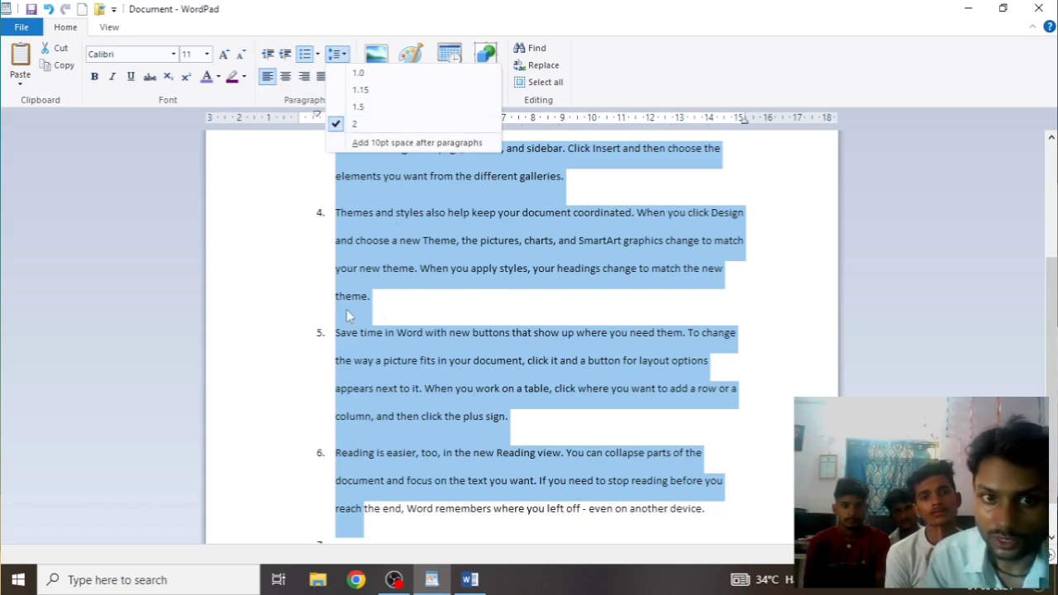
{"action": "left_click", "coordinate": [453, 318]}
{"action": "left_click", "coordinate": [454, 318]}
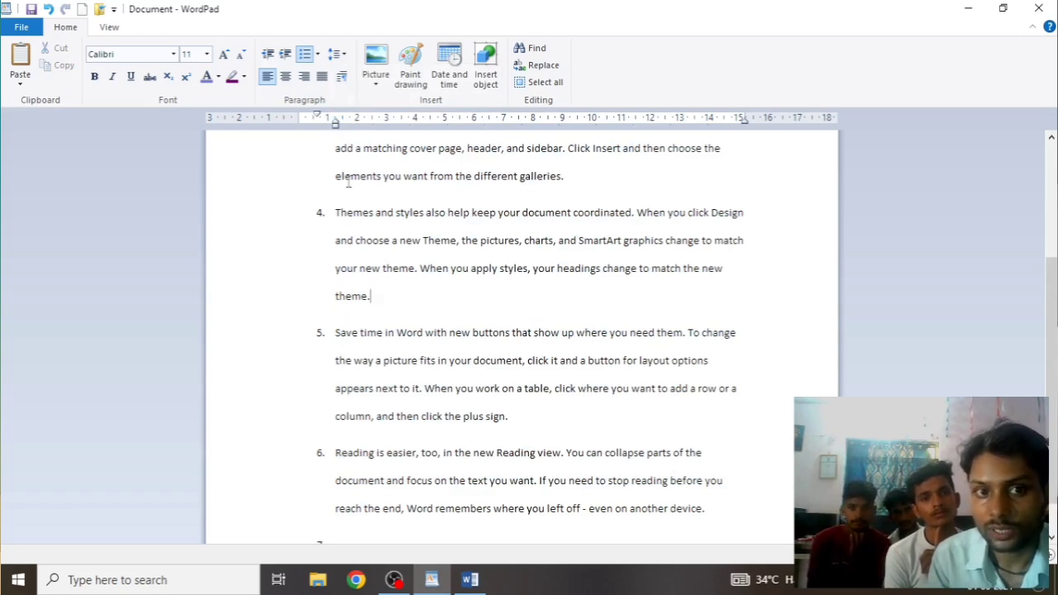
{"action": "scroll", "coordinate": [352, 194], "scroll_direction": "up", "scroll_amount": 3}
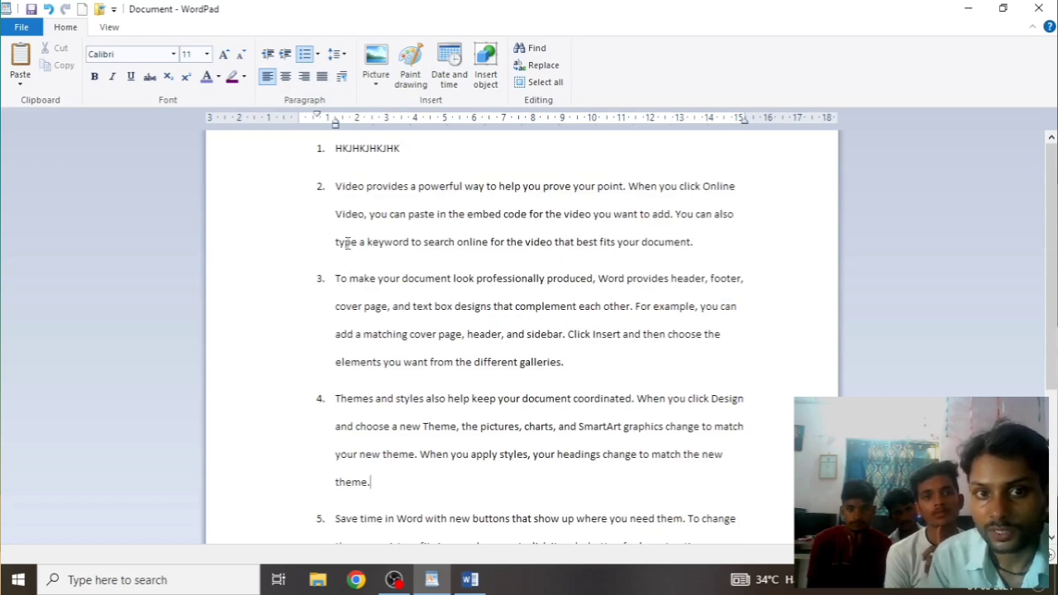
{"action": "scroll", "coordinate": [367, 253], "scroll_direction": "down", "scroll_amount": 3}
{"action": "scroll", "coordinate": [377, 257], "scroll_direction": "up", "scroll_amount": 3}
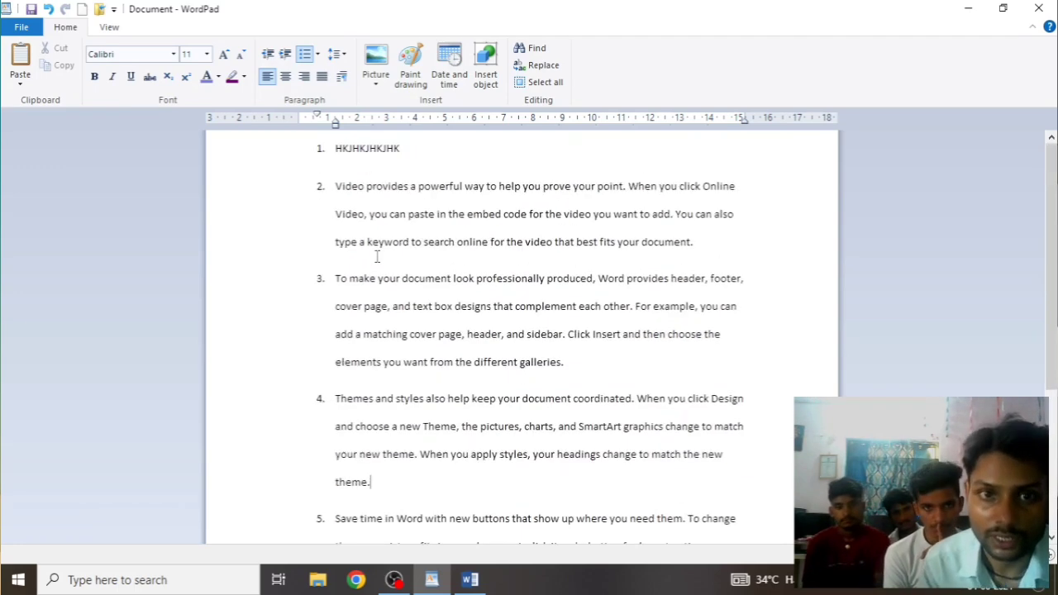
Remove the extra 10pt space after list item 4
{"action": "left_click", "coordinate": [337, 54]}
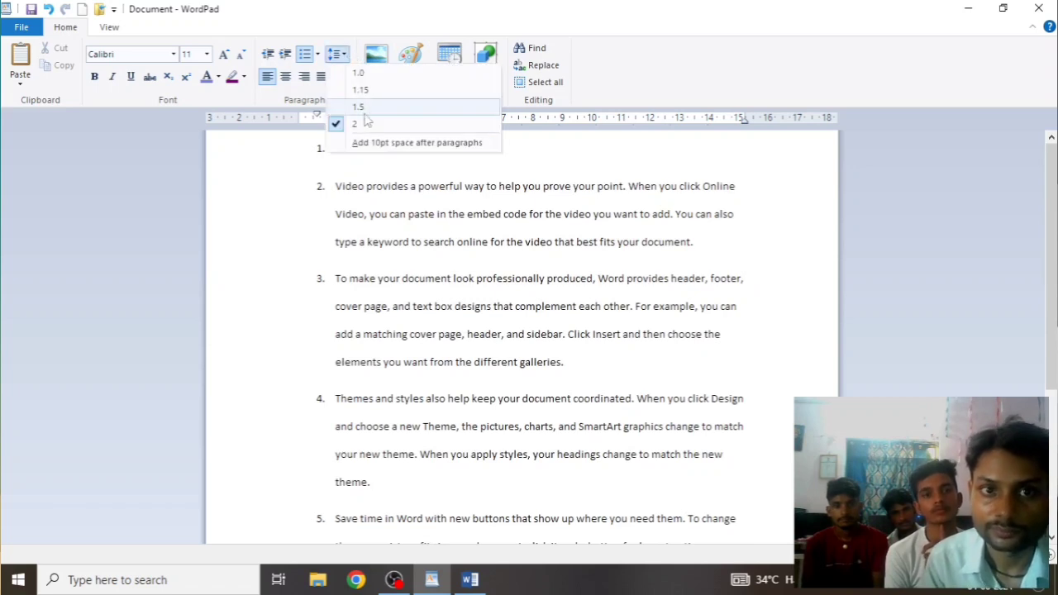
{"action": "left_click", "coordinate": [336, 146]}
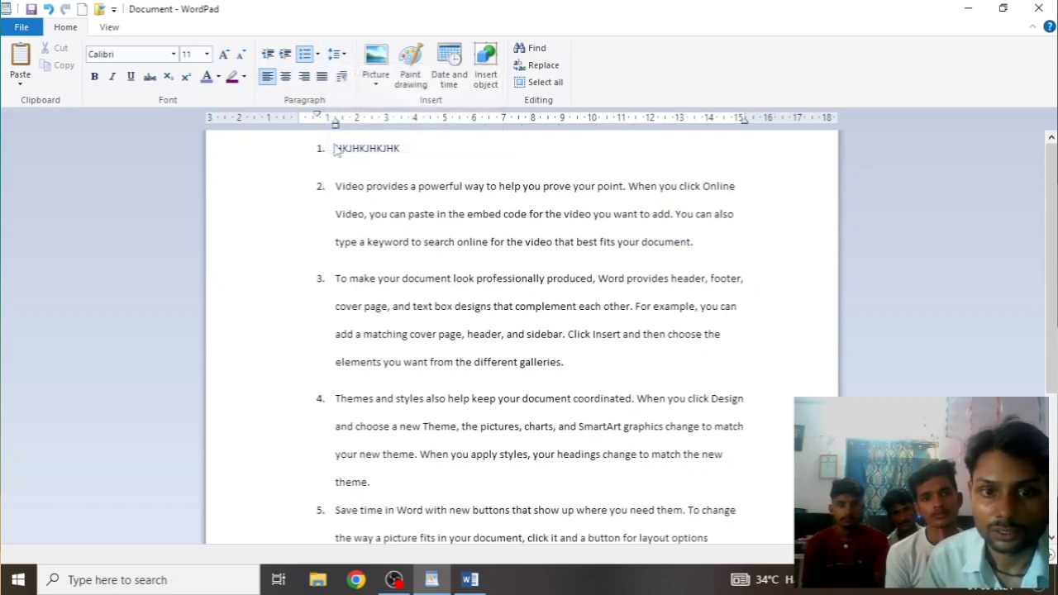
{"action": "left_click", "coordinate": [383, 482]}
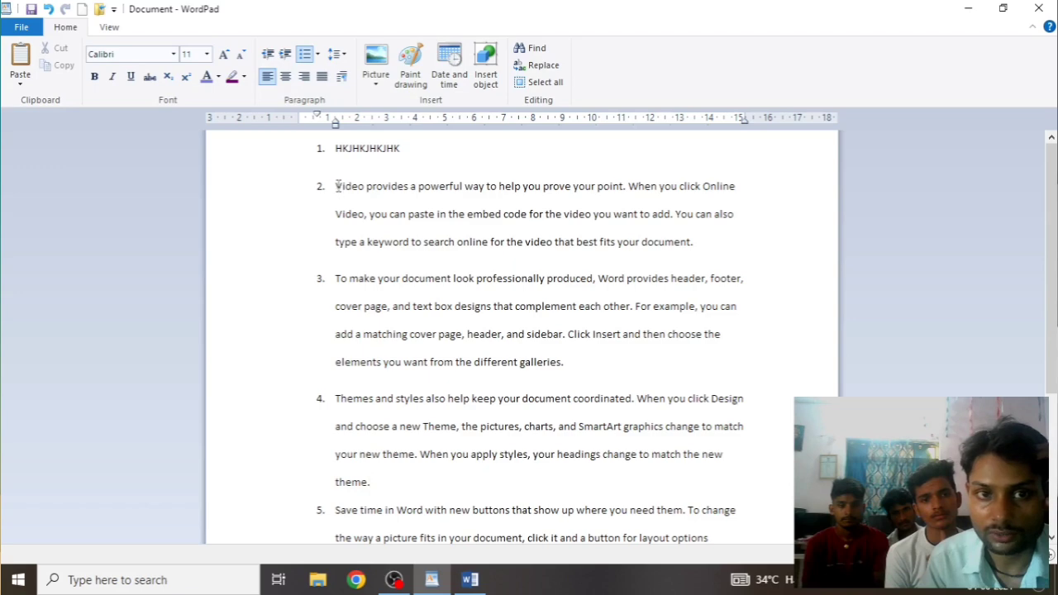
Select items 2–6 and toggle 'Add 10pt space after paragraphs' on and off, ending off
{"action": "left_click_drag", "start_coordinate": [335, 186], "coordinate": [389, 579]}
{"action": "scroll", "coordinate": [362, 330], "scroll_direction": "up", "scroll_amount": 3}
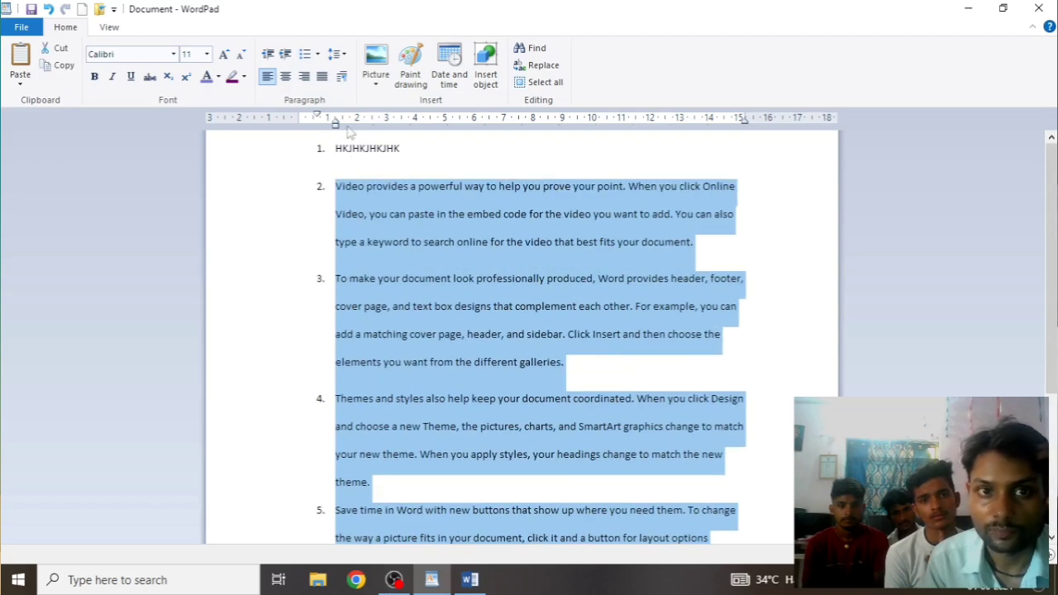
{"action": "left_click", "coordinate": [336, 53]}
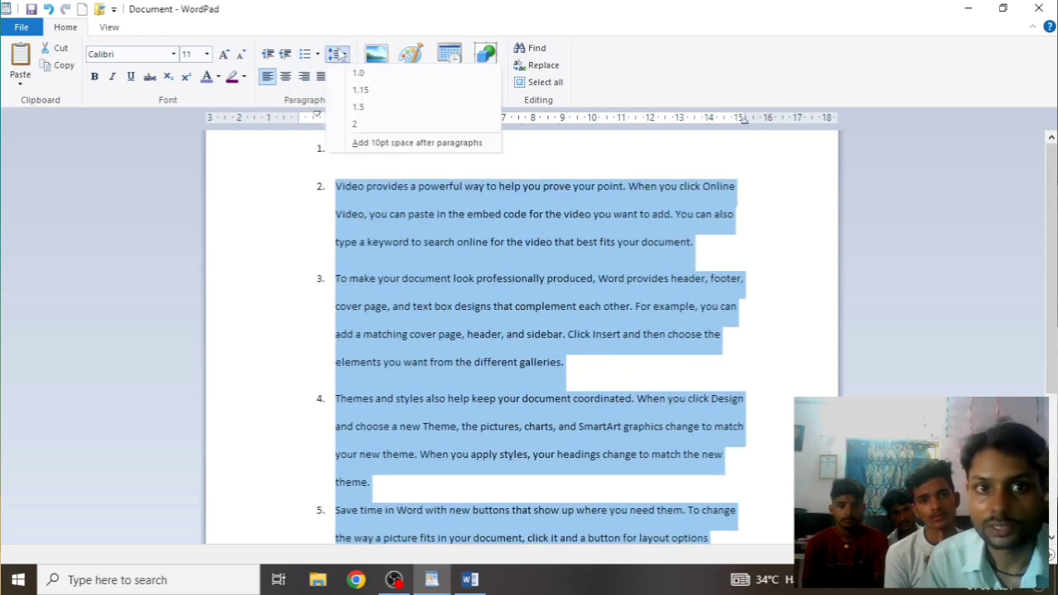
{"action": "left_click", "coordinate": [341, 144]}
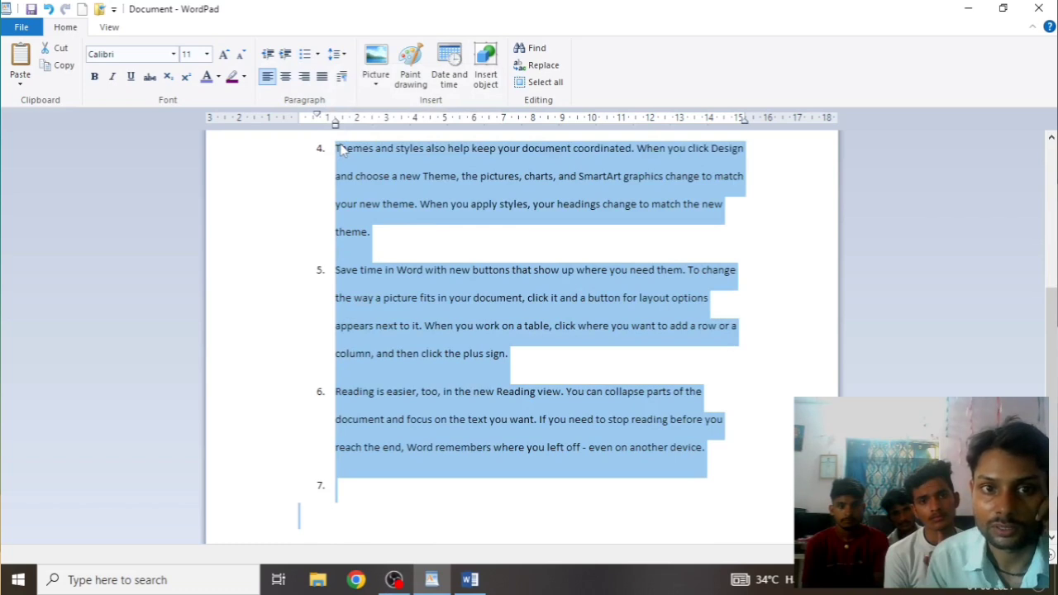
{"action": "left_click", "coordinate": [338, 54]}
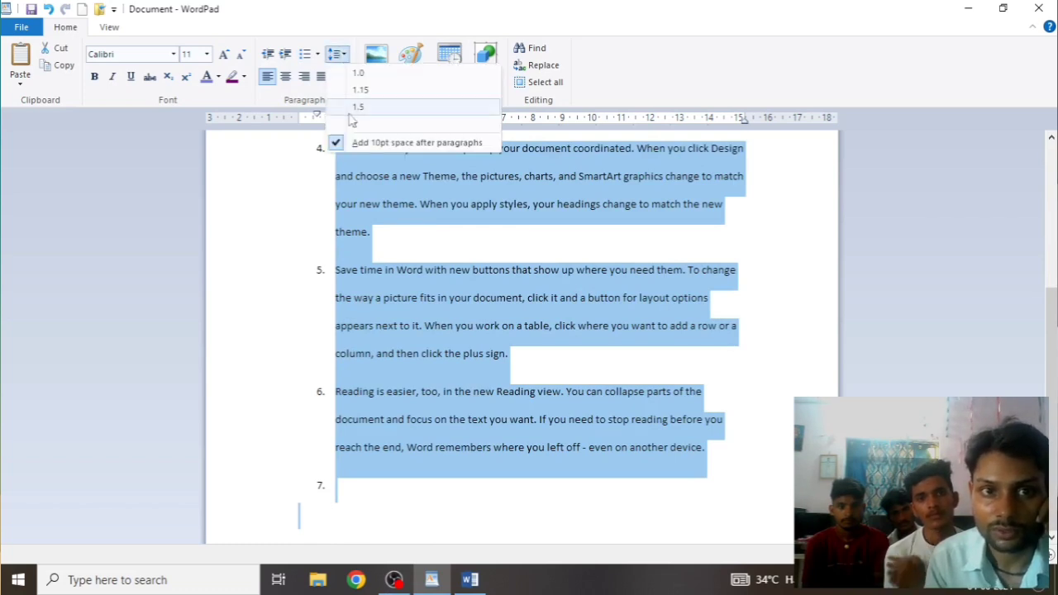
{"action": "left_click", "coordinate": [341, 144]}
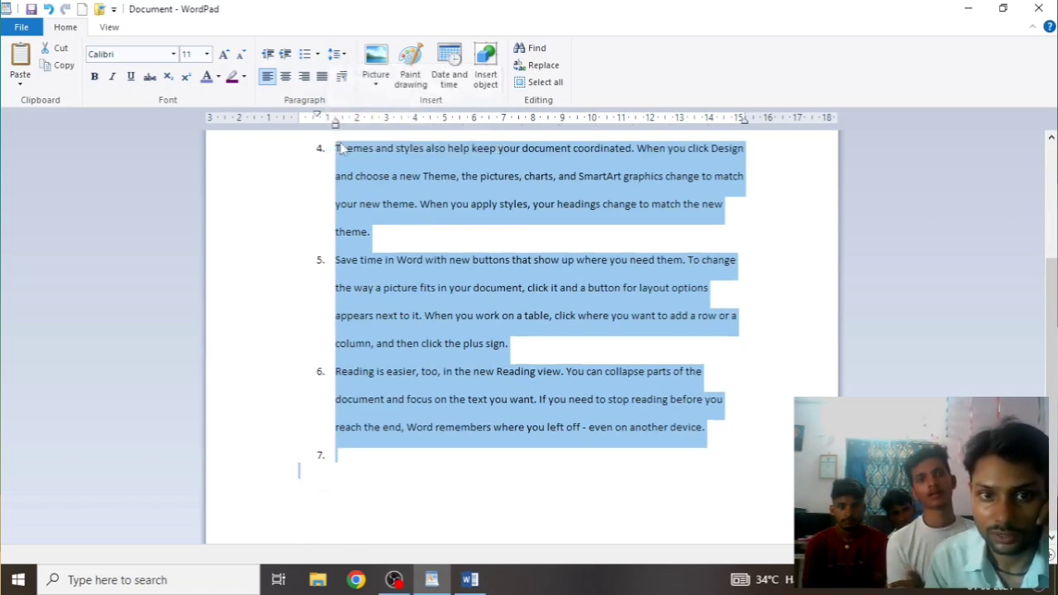
{"action": "left_click", "coordinate": [338, 54]}
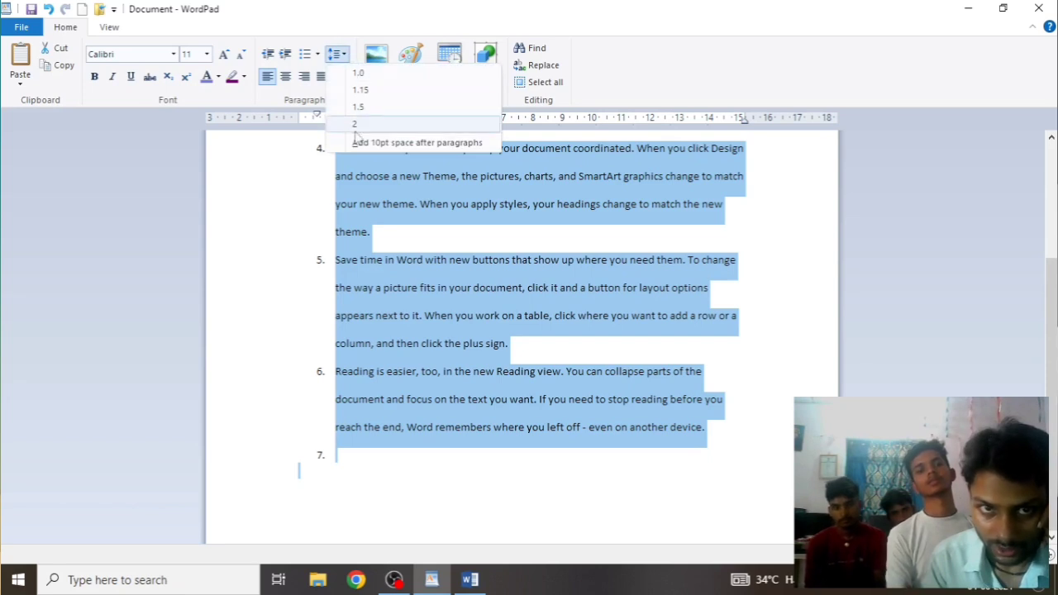
{"action": "left_click", "coordinate": [344, 145]}
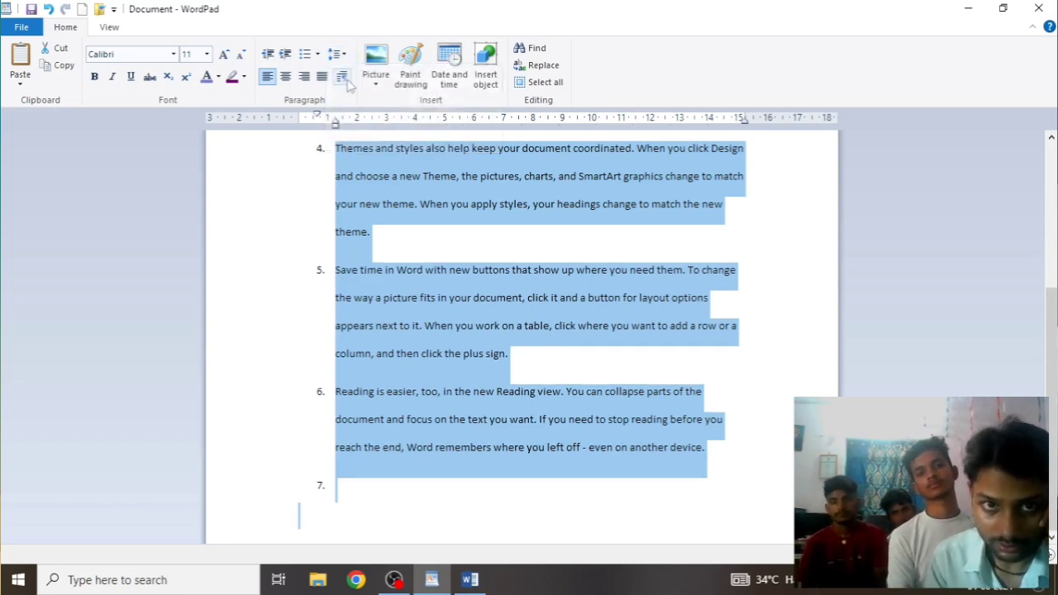
{"action": "left_click", "coordinate": [337, 54]}
{"action": "left_click", "coordinate": [340, 145]}
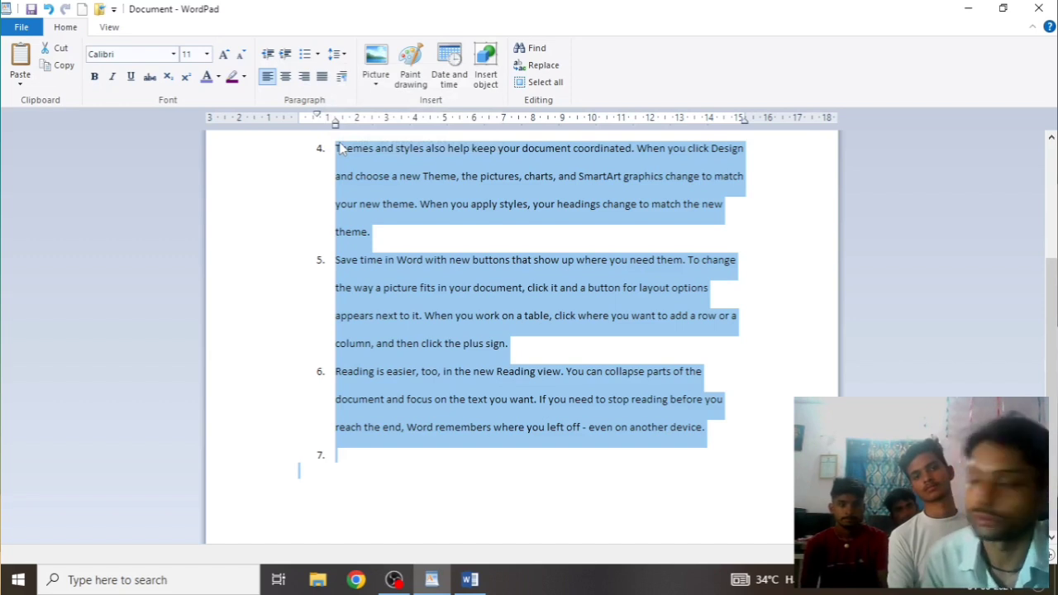
Check the line spacing choices without changes and deselect the list
{"action": "left_click", "coordinate": [337, 54]}
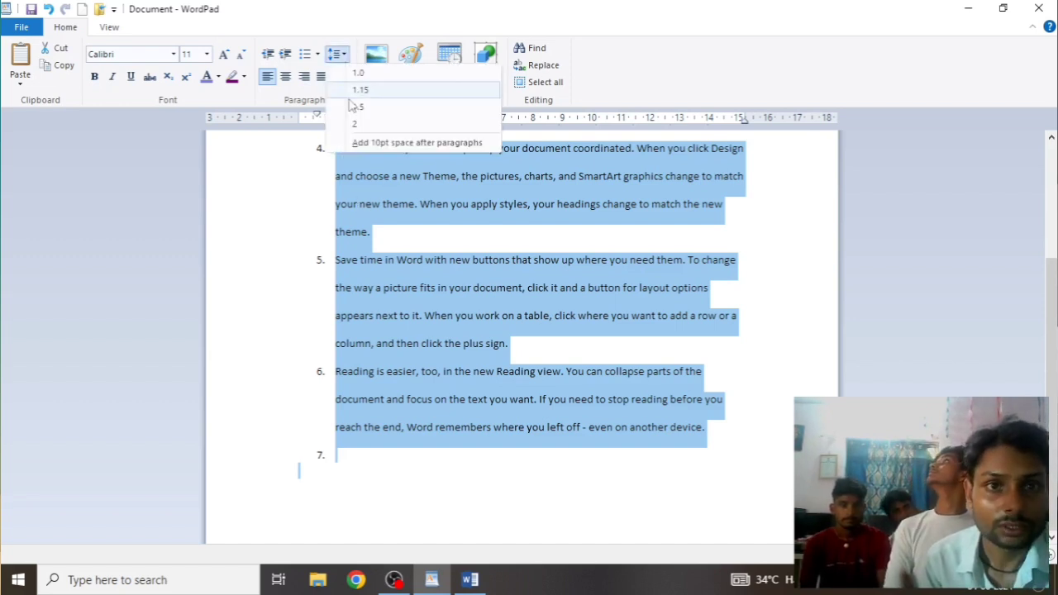
{"action": "left_click", "coordinate": [326, 238]}
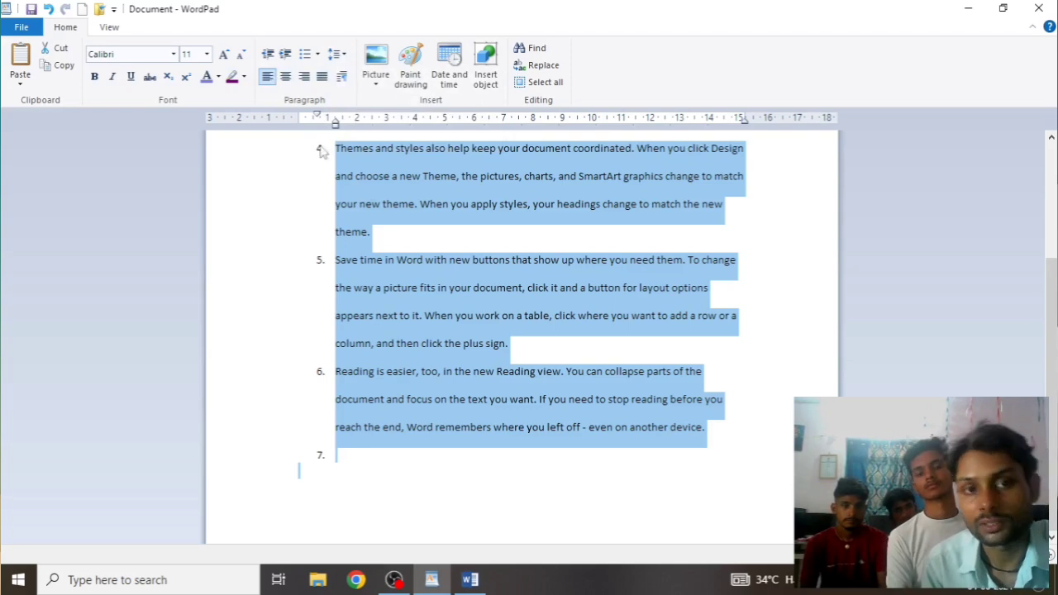
{"action": "left_click", "coordinate": [638, 331]}
{"action": "scroll", "coordinate": [628, 330], "scroll_direction": "up", "scroll_amount": 3}
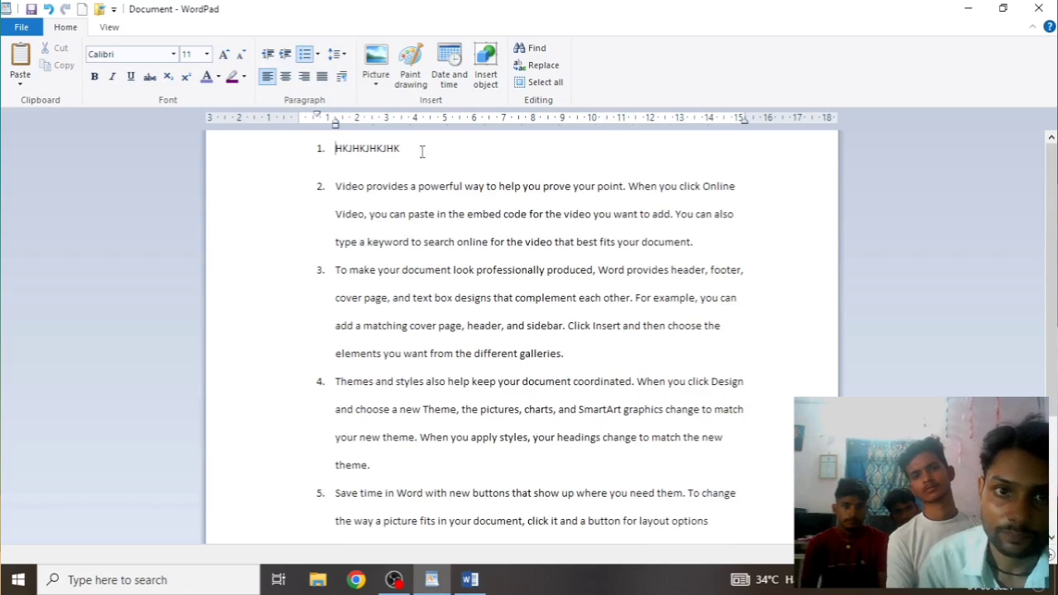
Align item 'HKJHKJHKJHK' centre, then right, then justified, and select the whole list
{"action": "left_click_drag", "start_coordinate": [421, 152], "coordinate": [324, 145]}
{"action": "left_click_drag", "start_coordinate": [405, 156], "coordinate": [330, 147]}
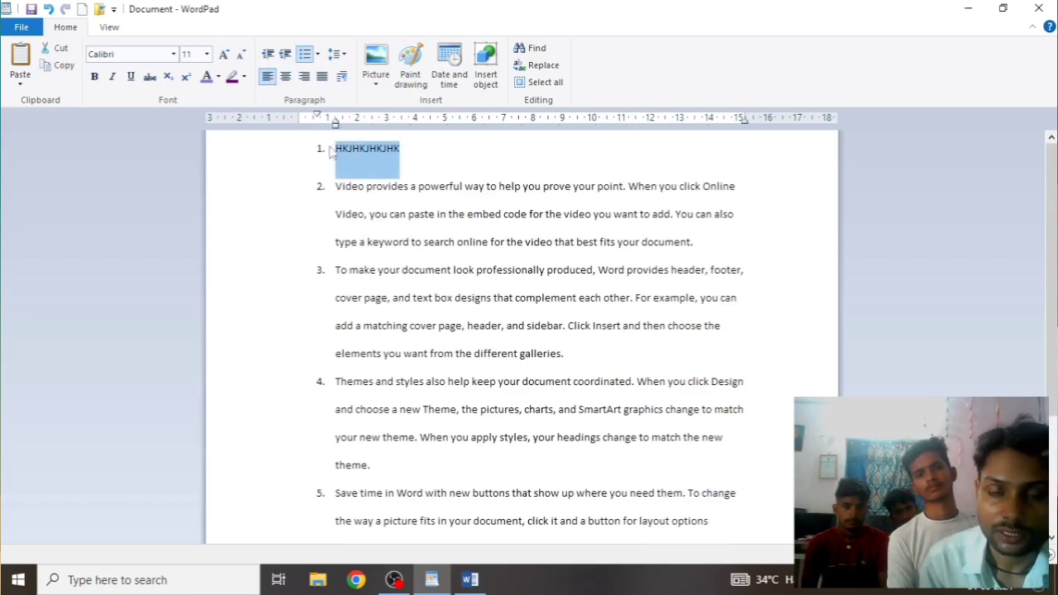
{"action": "left_click", "coordinate": [284, 76]}
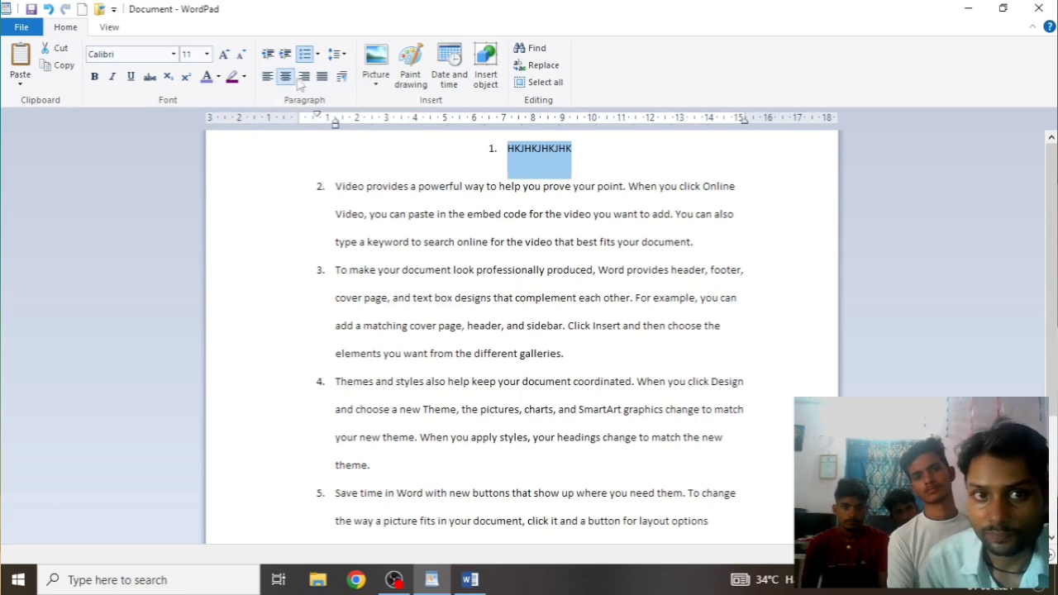
{"action": "left_click", "coordinate": [305, 78]}
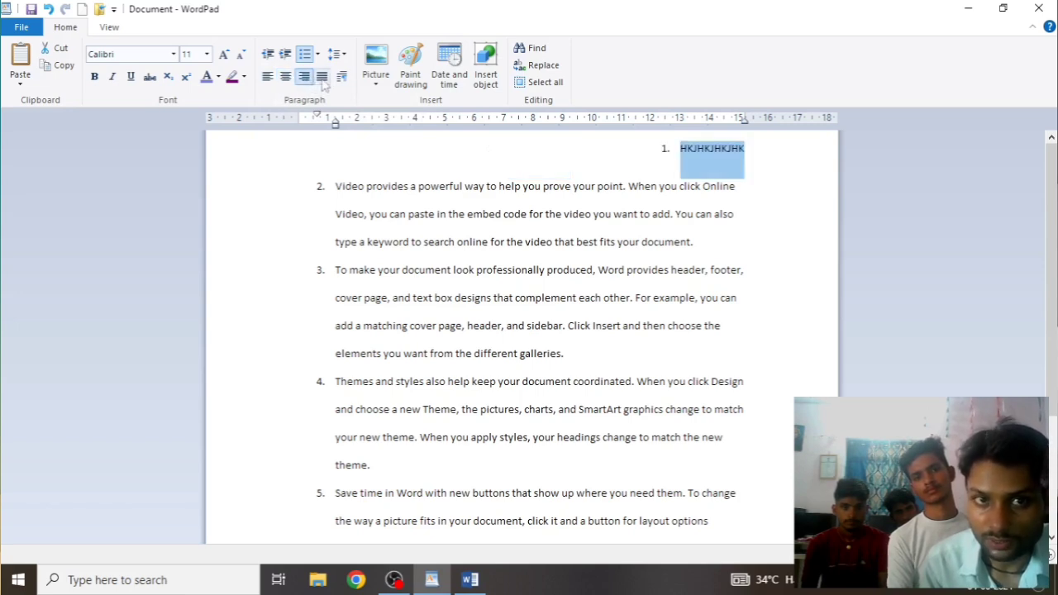
{"action": "left_click", "coordinate": [323, 79]}
{"action": "left_click", "coordinate": [361, 202]}
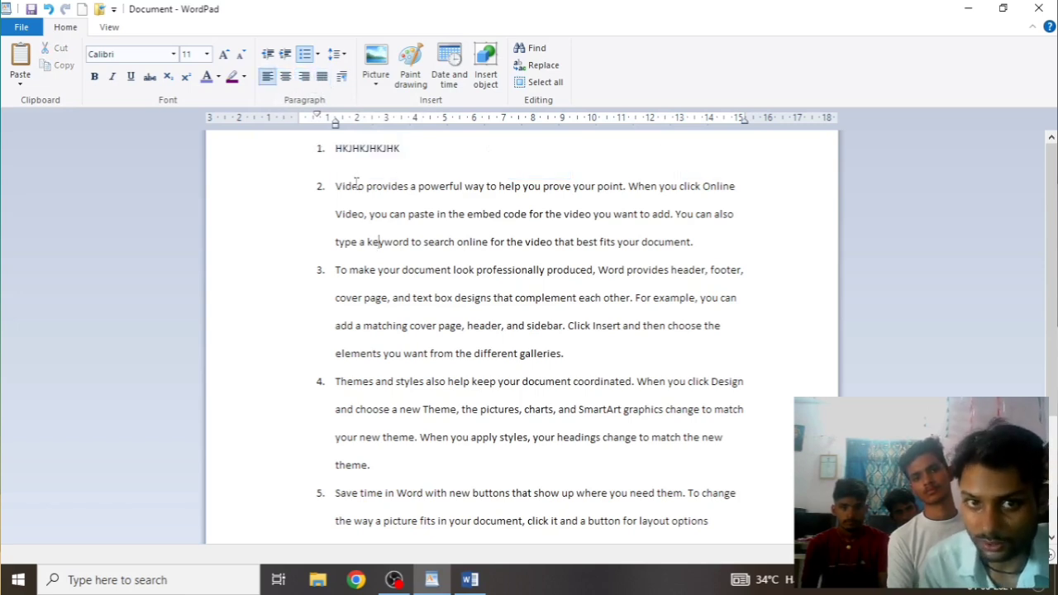
{"action": "left_click_drag", "start_coordinate": [337, 149], "coordinate": [529, 581]}
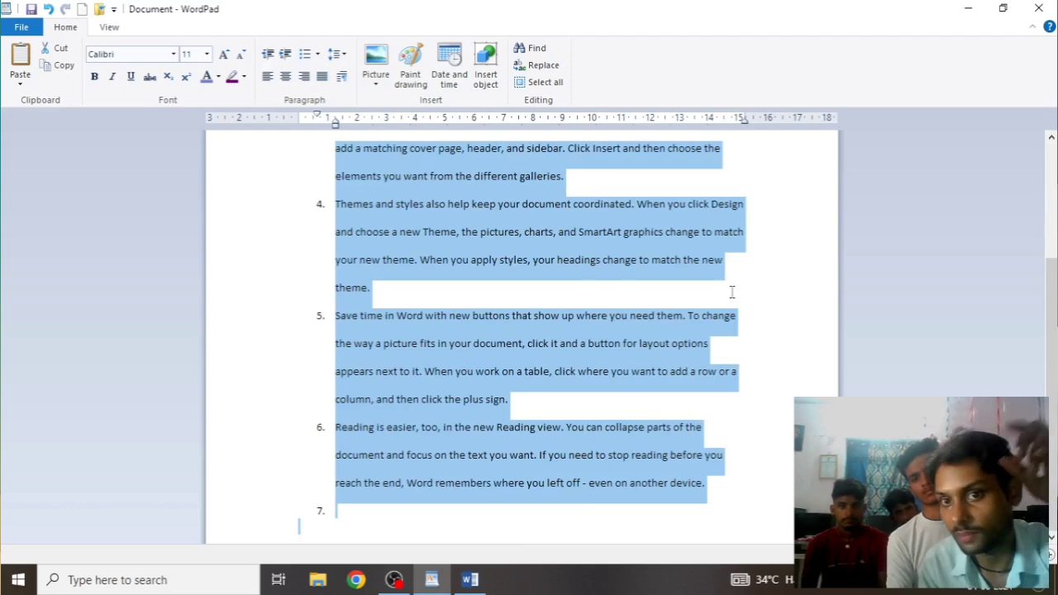
{"action": "scroll", "coordinate": [838, 500], "scroll_direction": "up", "scroll_amount": 3}
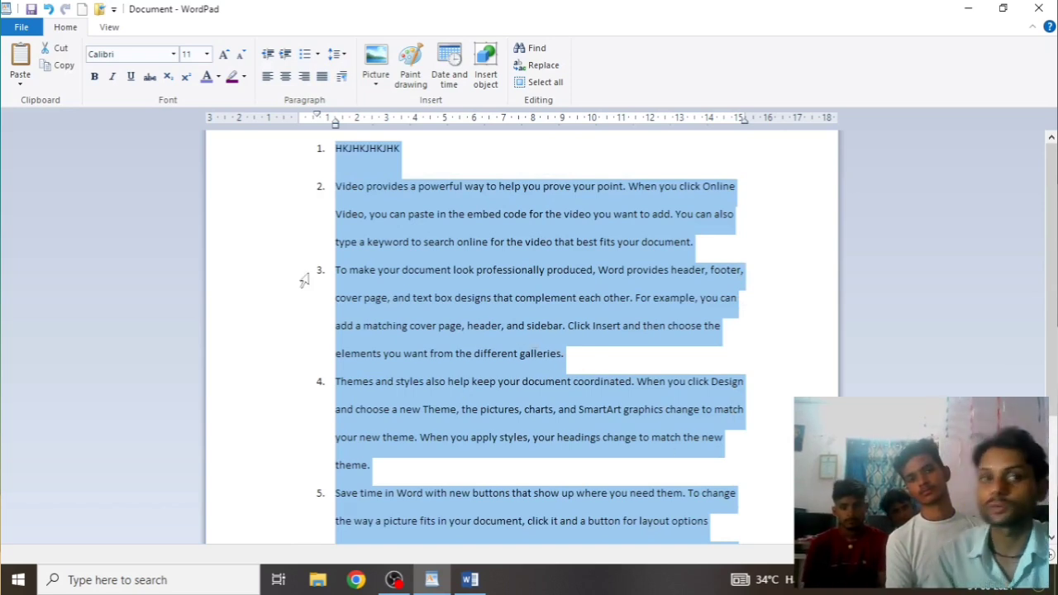
Justify every selected list paragraph, then reselect item 1 'HKJHKJHKJHK'
{"action": "left_click", "coordinate": [321, 76]}
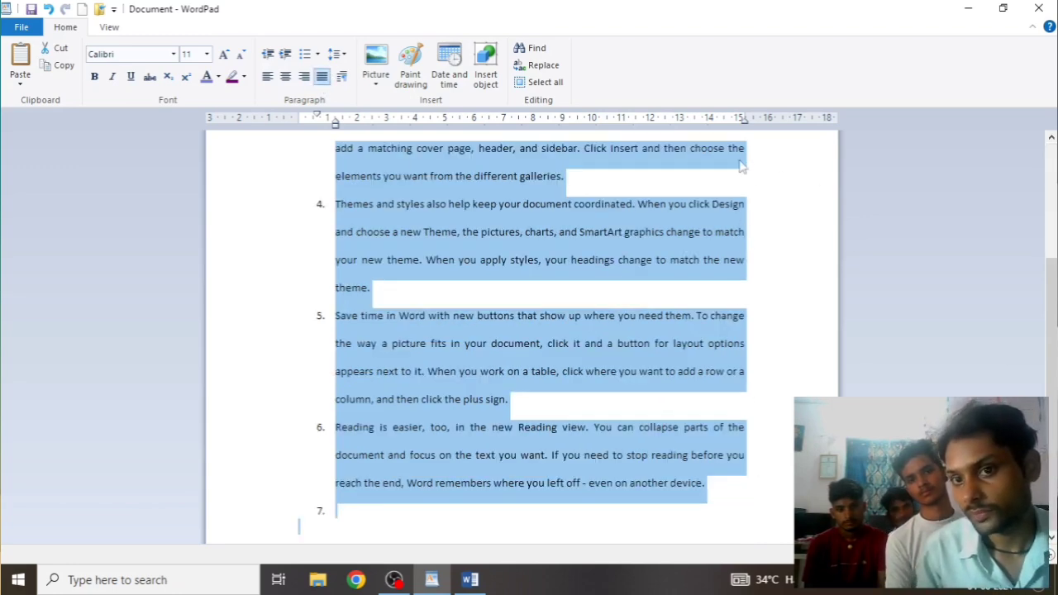
{"action": "scroll", "coordinate": [755, 334], "scroll_direction": "up", "scroll_amount": 3}
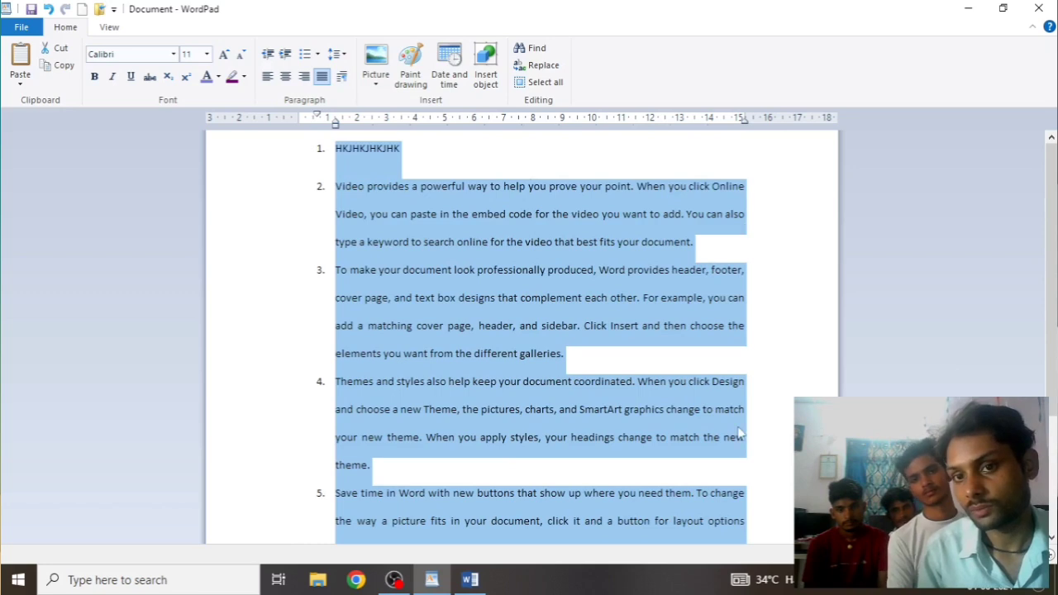
{"action": "scroll", "coordinate": [566, 352], "scroll_direction": "down", "scroll_amount": 2}
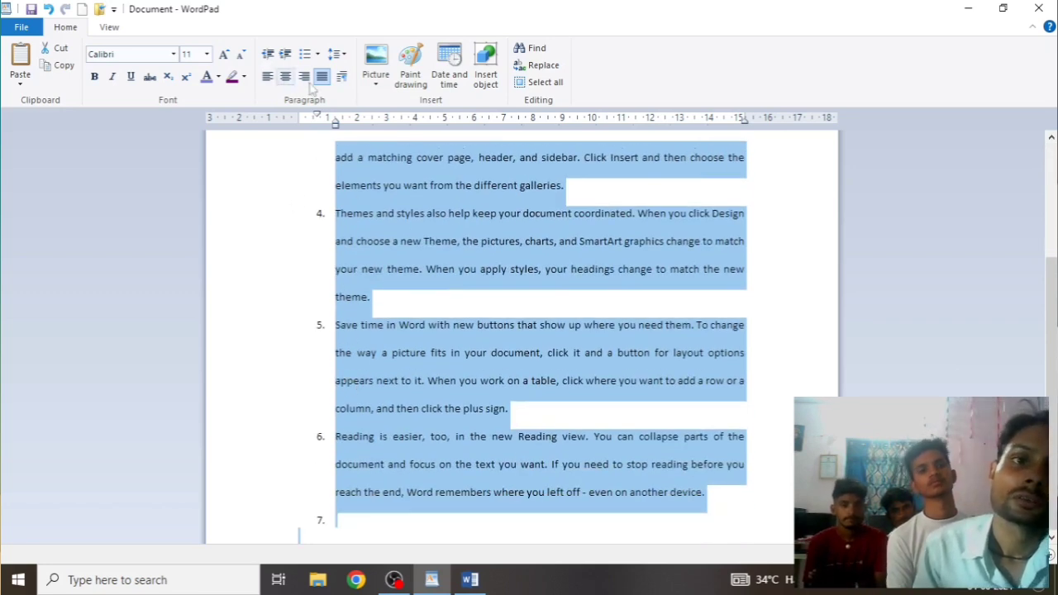
{"action": "scroll", "coordinate": [439, 350], "scroll_direction": "up", "scroll_amount": 2}
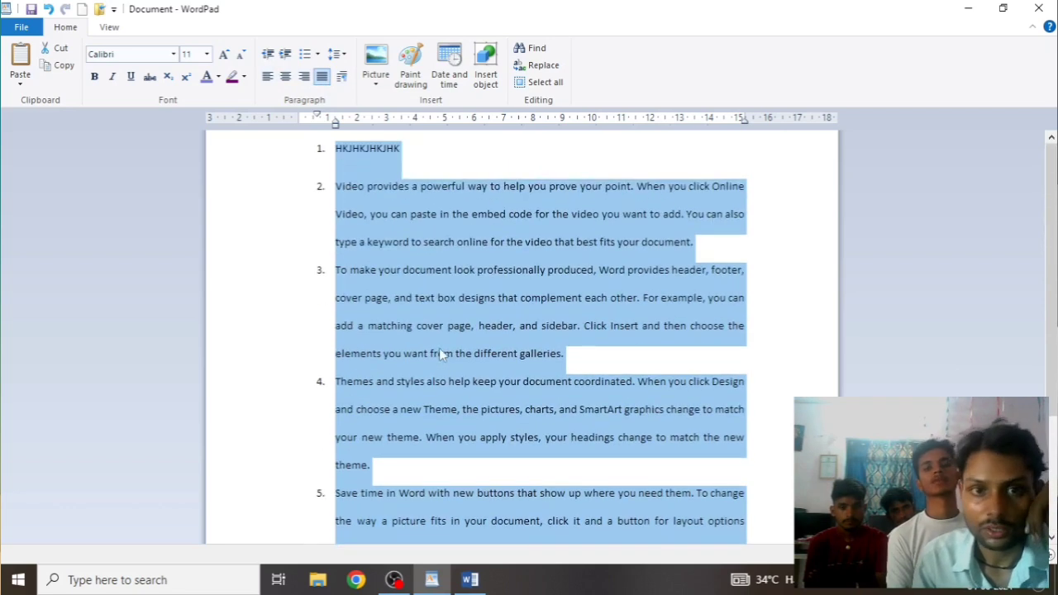
{"action": "left_click", "coordinate": [435, 187]}
{"action": "left_click_drag", "start_coordinate": [430, 148], "coordinate": [294, 155]}
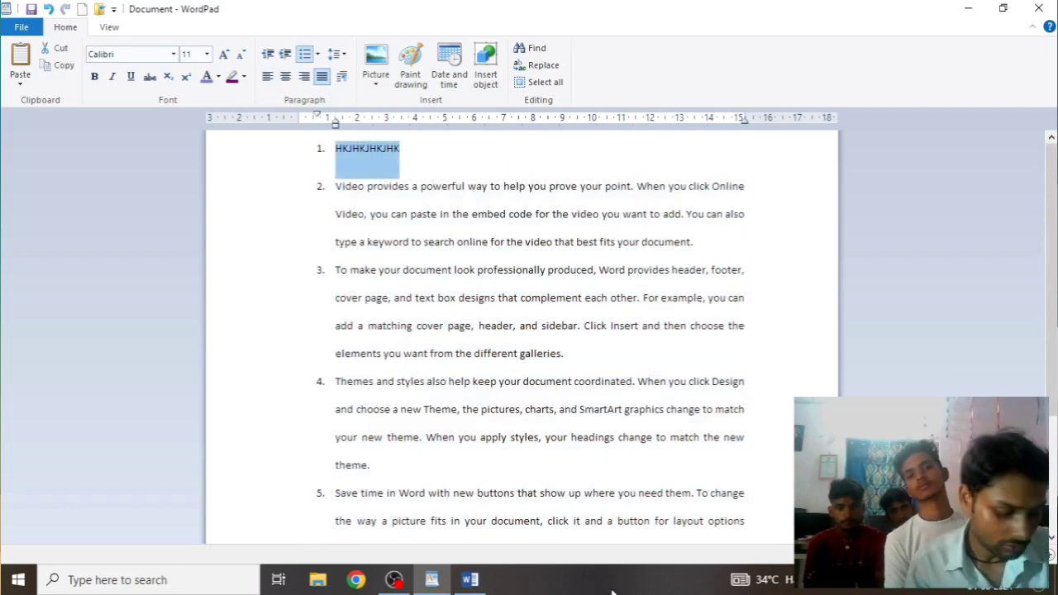
{"action": "key", "text": "ctrl+l"}
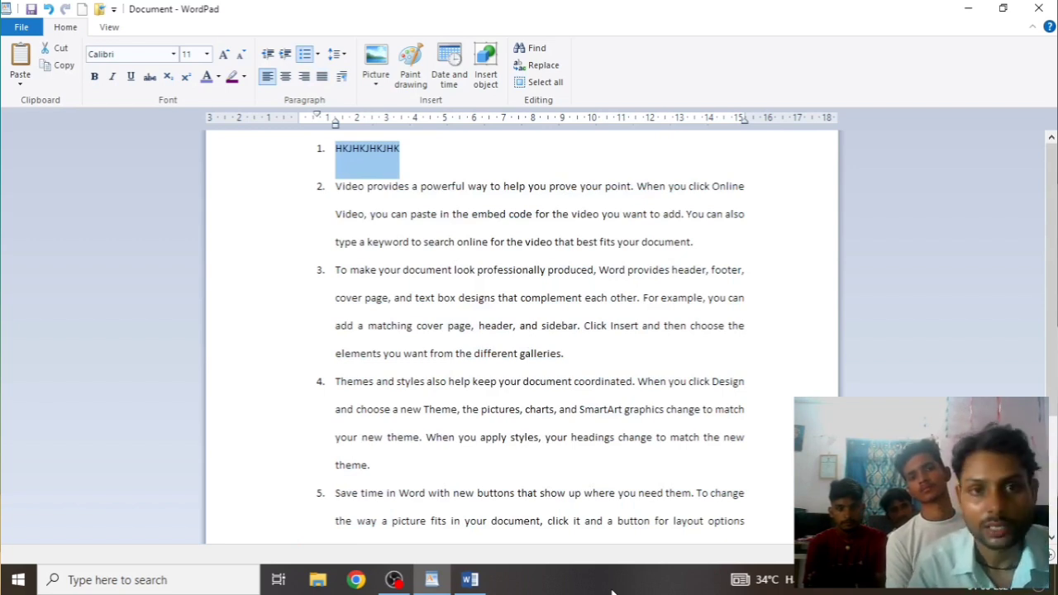
{"action": "key", "text": "ctrl+e"}
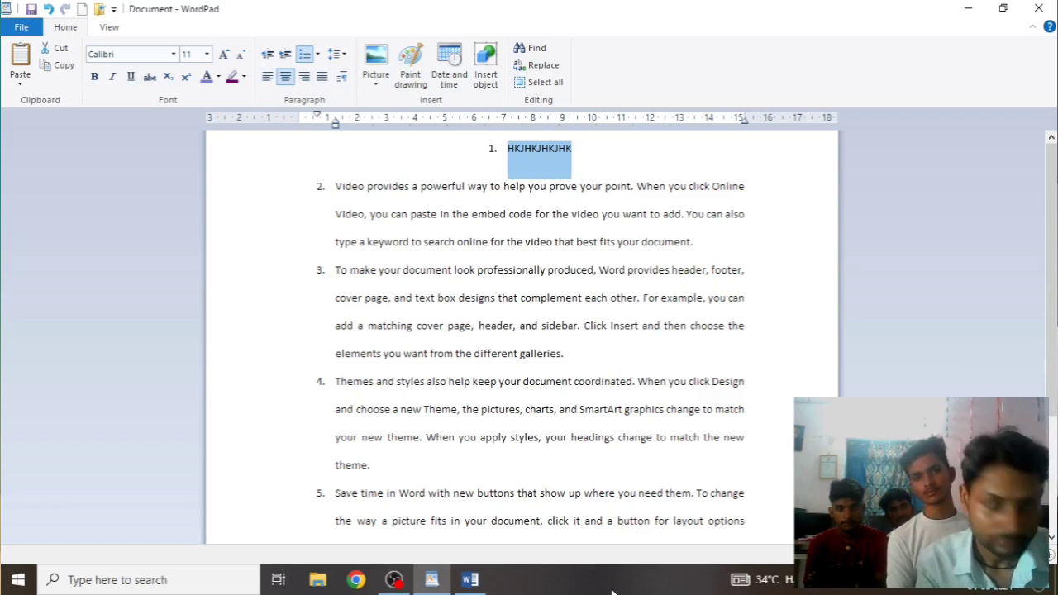
{"action": "key", "text": "ctrl+r"}
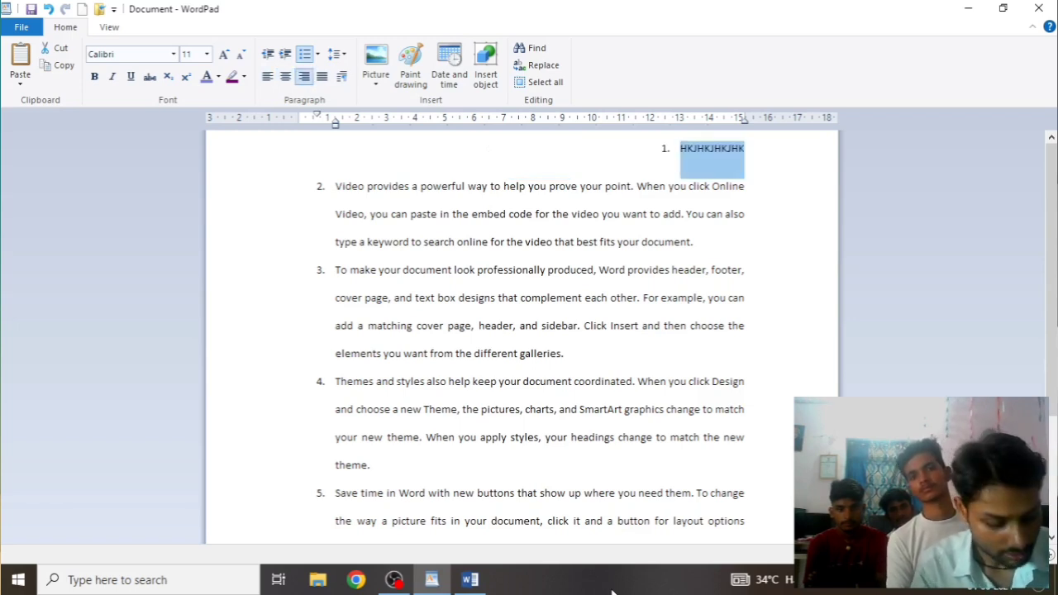
{"action": "key", "text": "ctrl+j"}
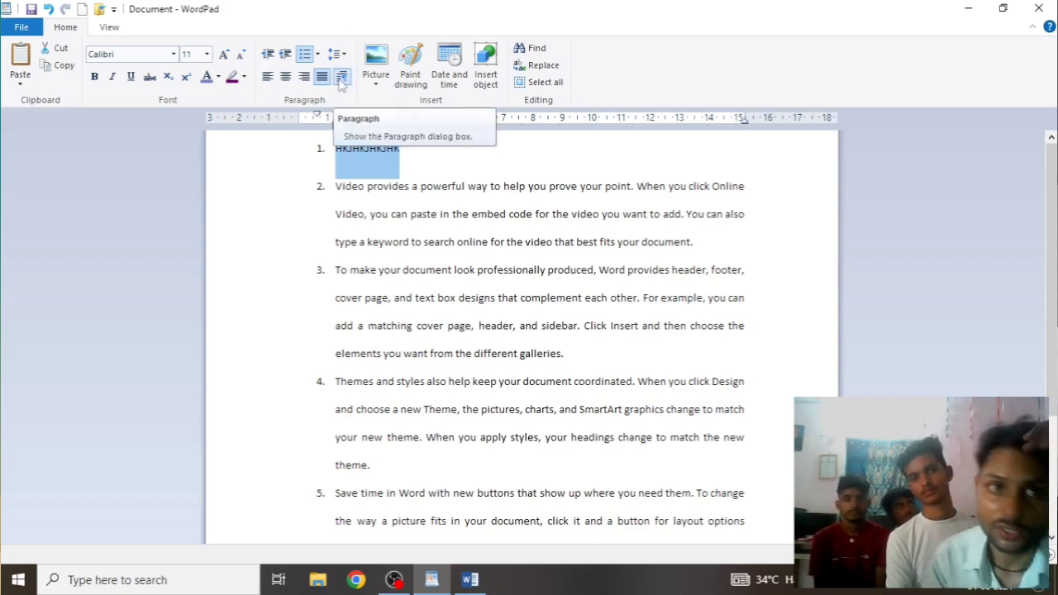
Set item 1's left indentation to 0 in the Paragraph dialog
{"action": "left_click", "coordinate": [341, 78]}
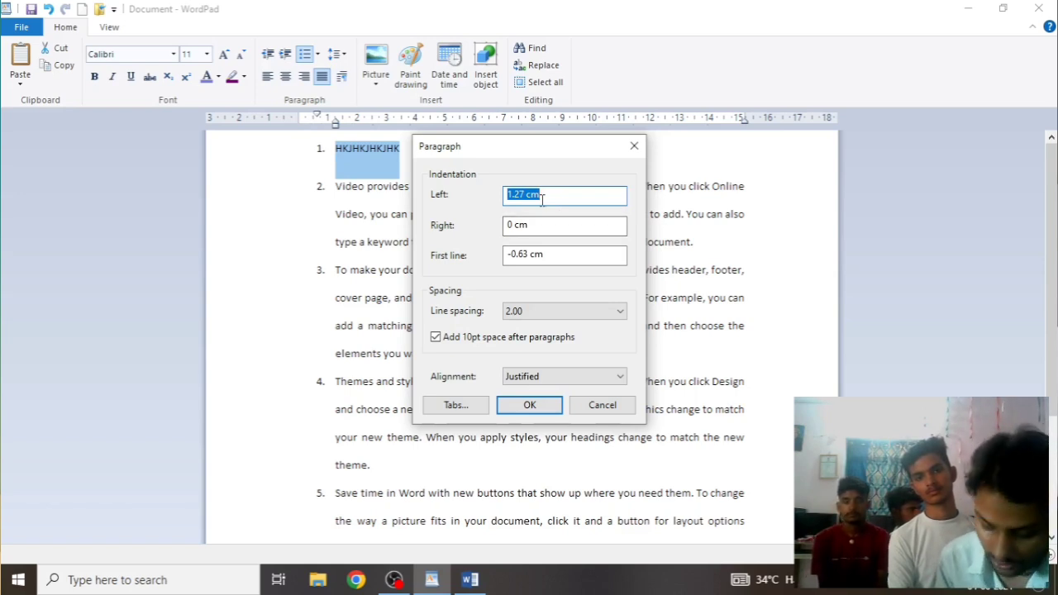
{"action": "type", "text": "0"}
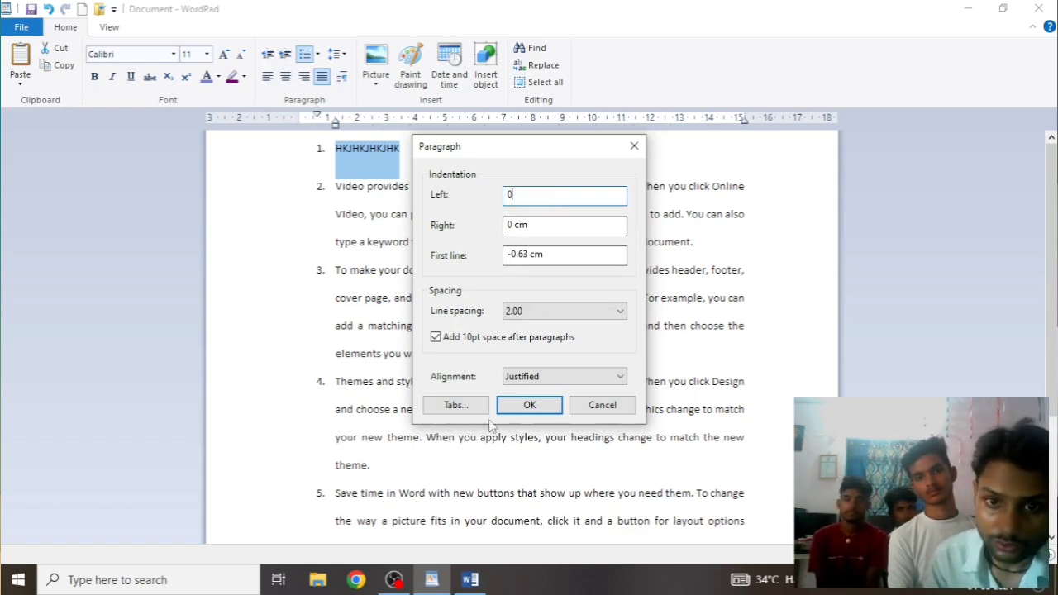
{"action": "left_click", "coordinate": [545, 411]}
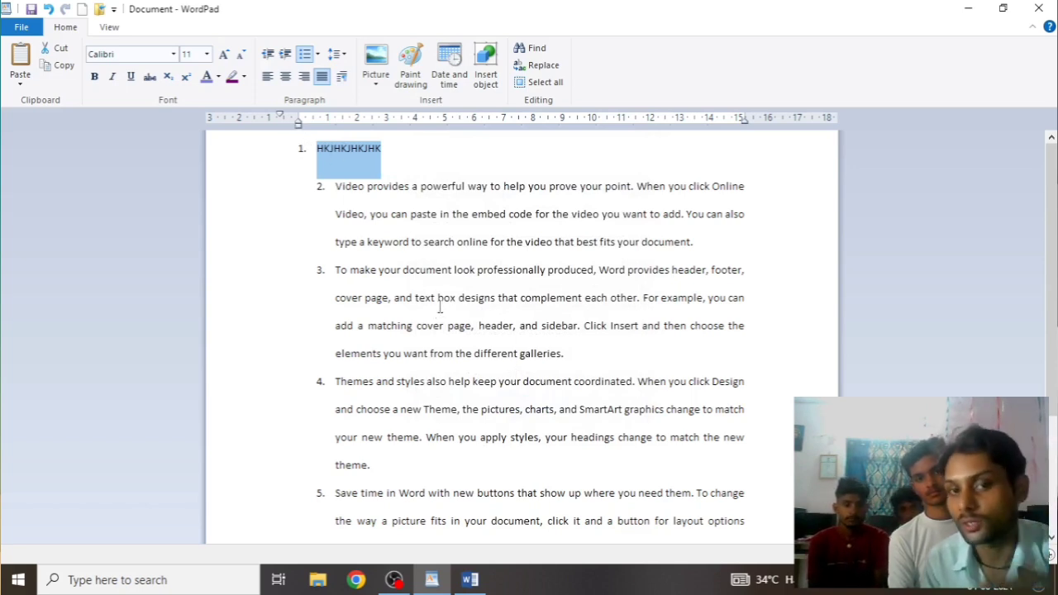
Select all numbered paragraphs and shift their indent with the ruler marker and Decrease indent
{"action": "left_click_drag", "start_coordinate": [303, 224], "coordinate": [299, 527]}
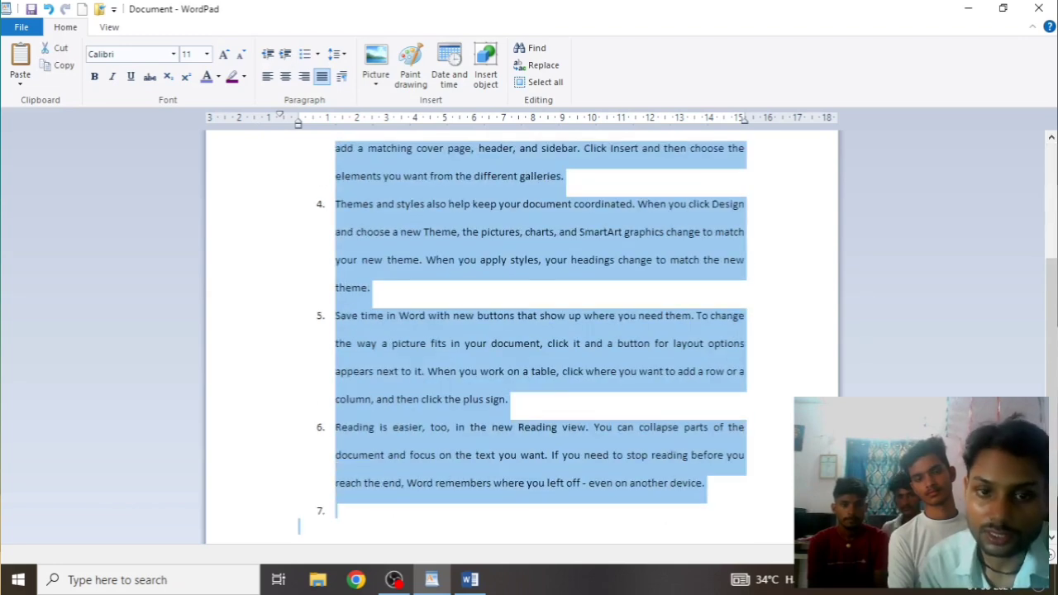
{"action": "scroll", "coordinate": [380, 396], "scroll_direction": "up", "scroll_amount": 3}
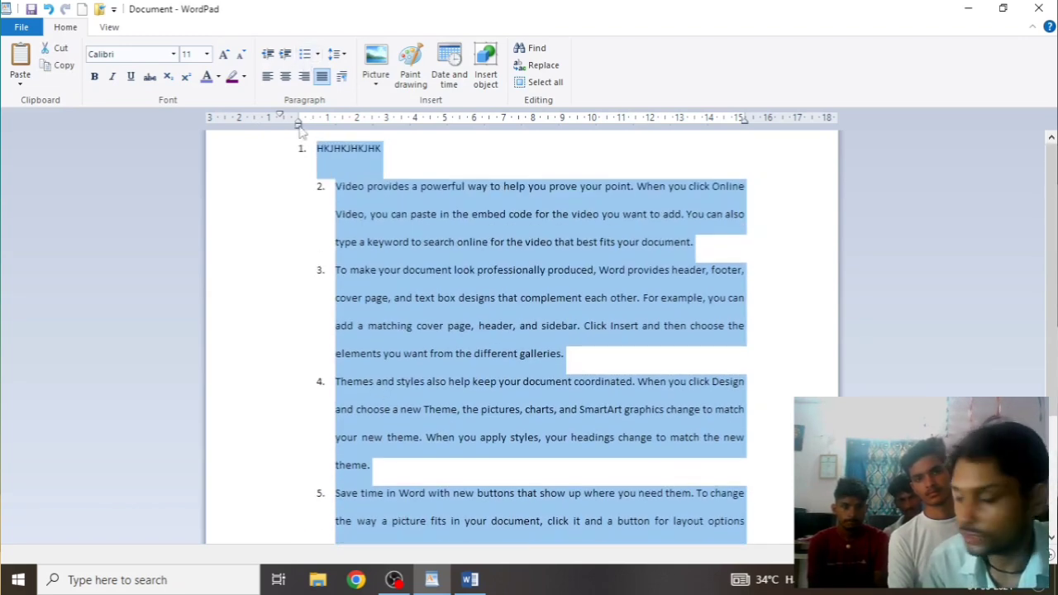
{"action": "left_click_drag", "start_coordinate": [299, 125], "coordinate": [452, 131]}
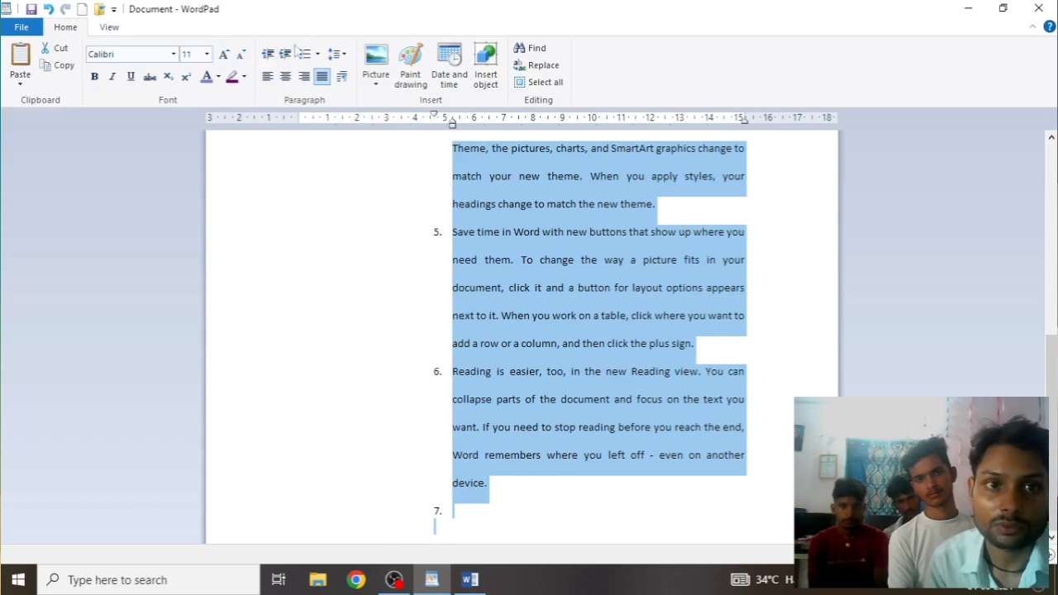
{"action": "left_click", "coordinate": [267, 54]}
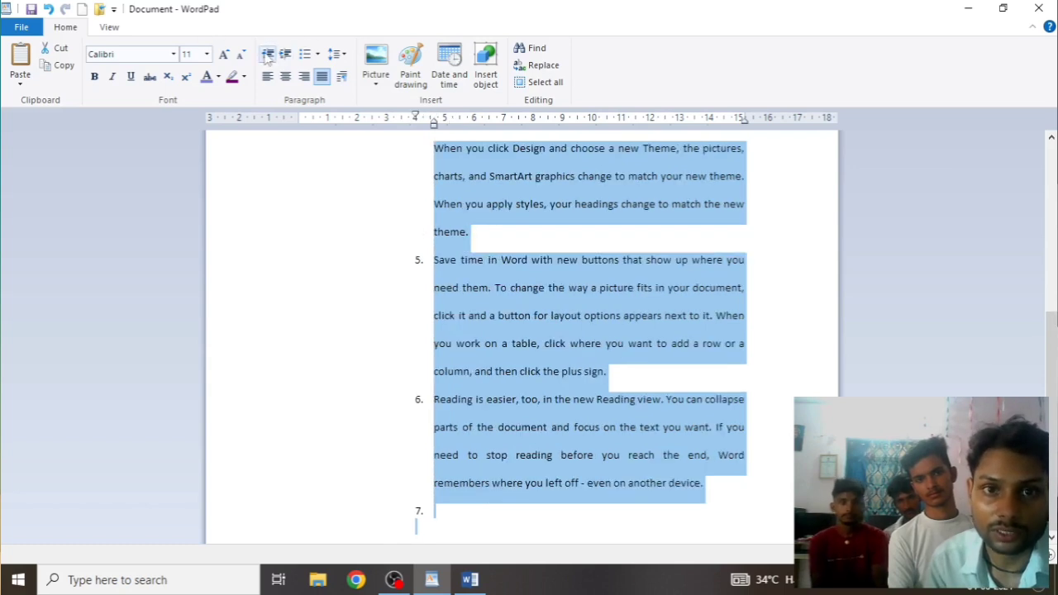
Set the whole list's left indentation to 0 in Paragraph, then recheck and cancel
{"action": "left_click", "coordinate": [341, 76]}
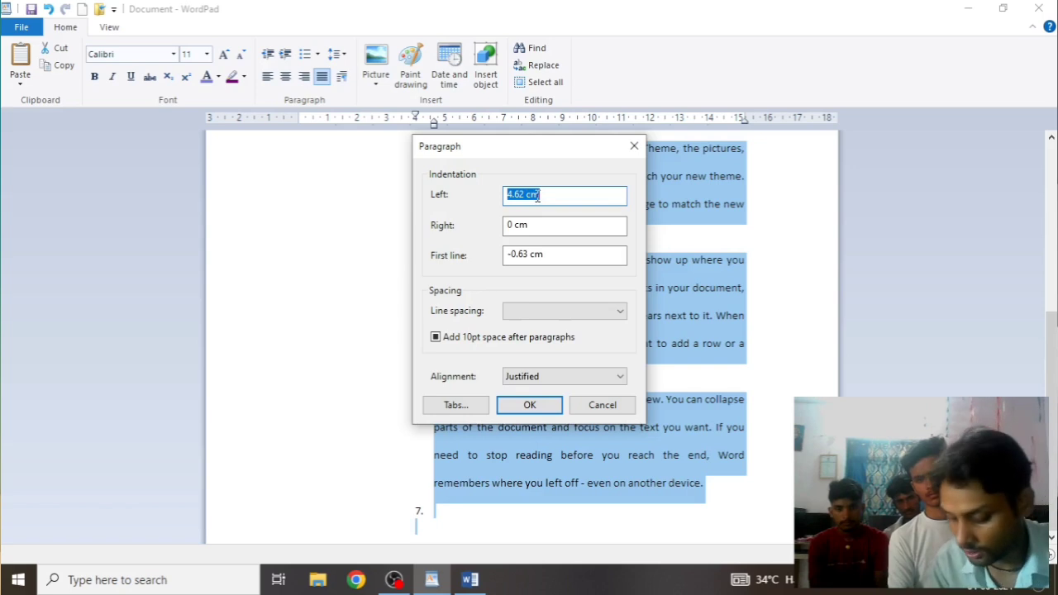
{"action": "type", "text": "0"}
{"action": "left_click", "coordinate": [525, 404]}
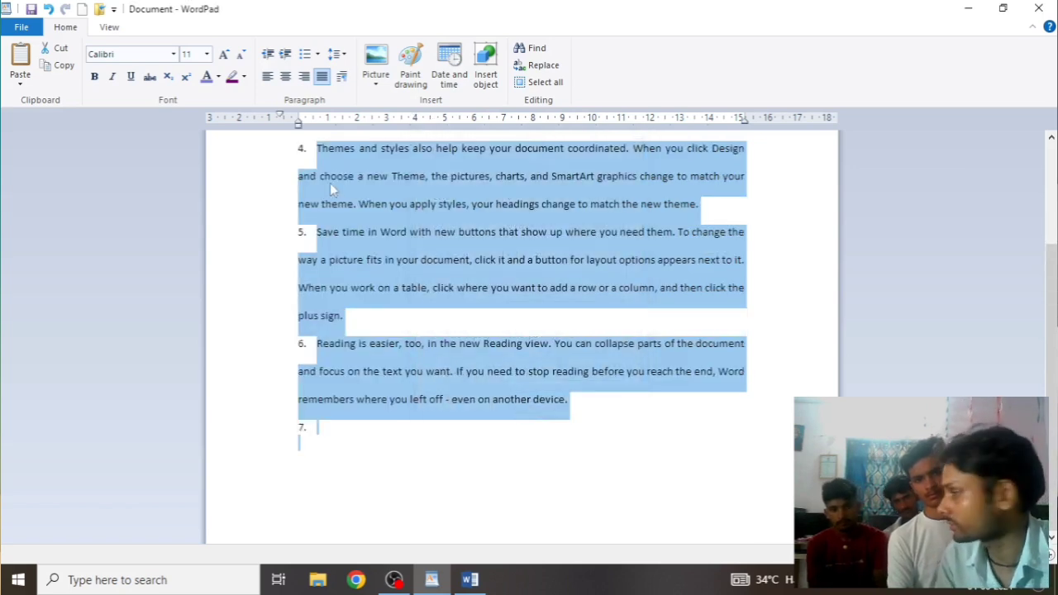
{"action": "left_click", "coordinate": [341, 76]}
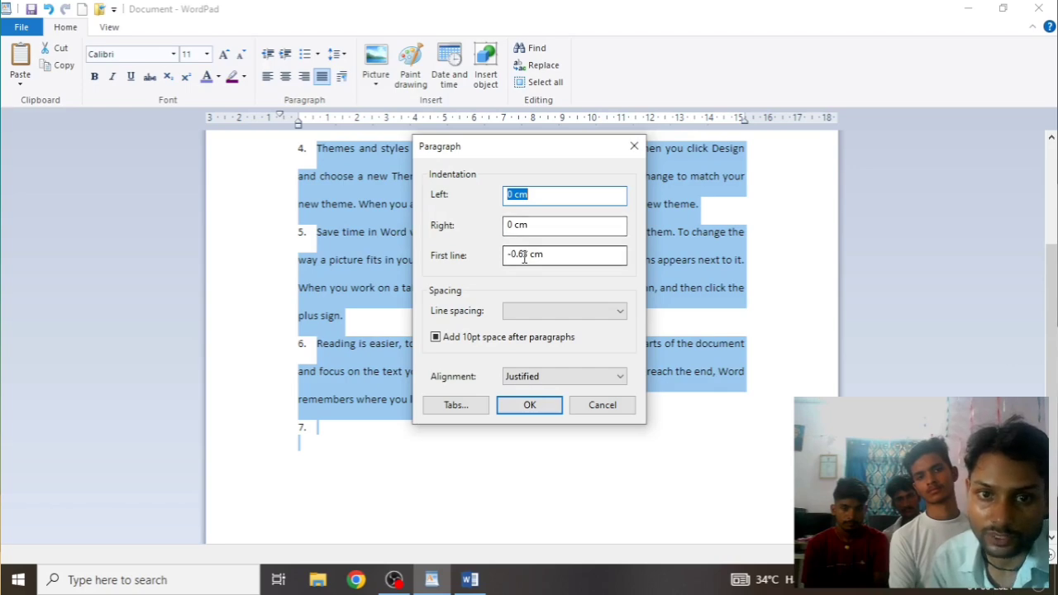
{"action": "left_click", "coordinate": [603, 405]}
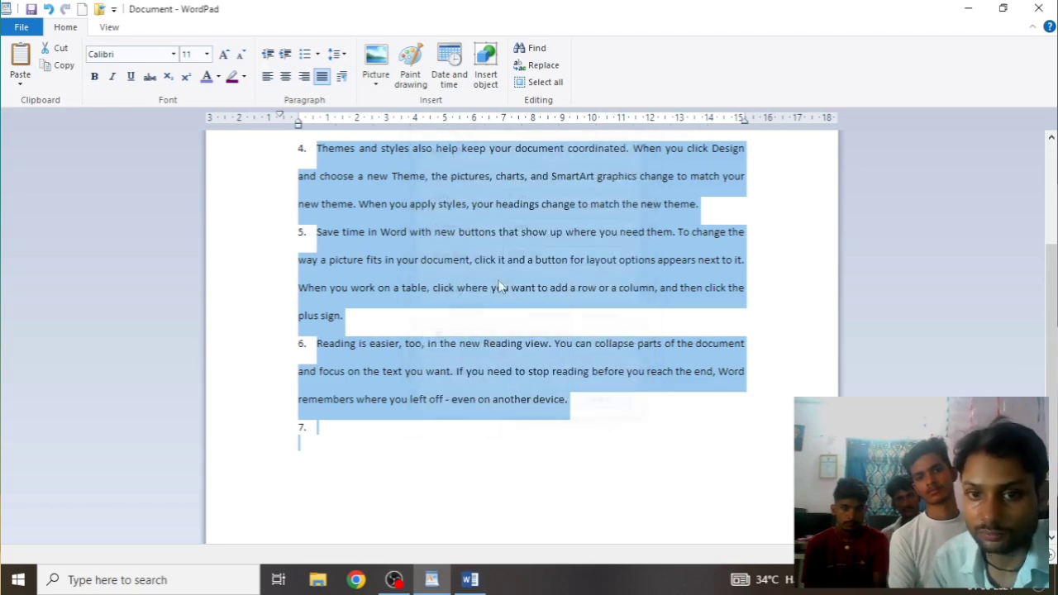
{"action": "scroll", "coordinate": [463, 248], "scroll_direction": "up", "scroll_amount": 3}
{"action": "scroll", "coordinate": [460, 243], "scroll_direction": "up", "scroll_amount": 1}
{"action": "left_click", "coordinate": [452, 214]}
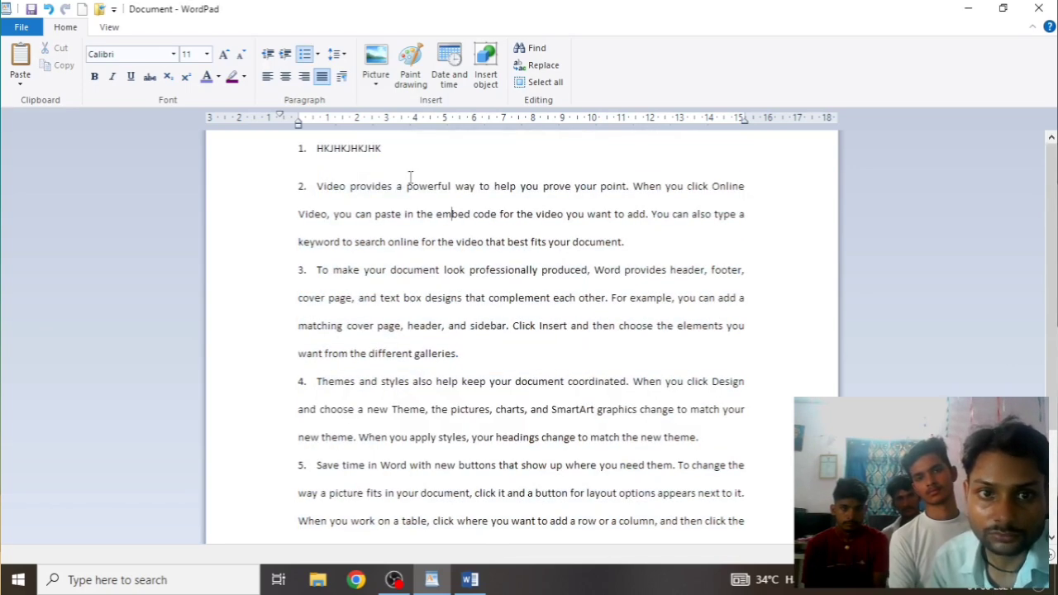
Set list item 1's first-line indent to 0 in the Paragraph dialog
{"action": "left_click", "coordinate": [317, 150]}
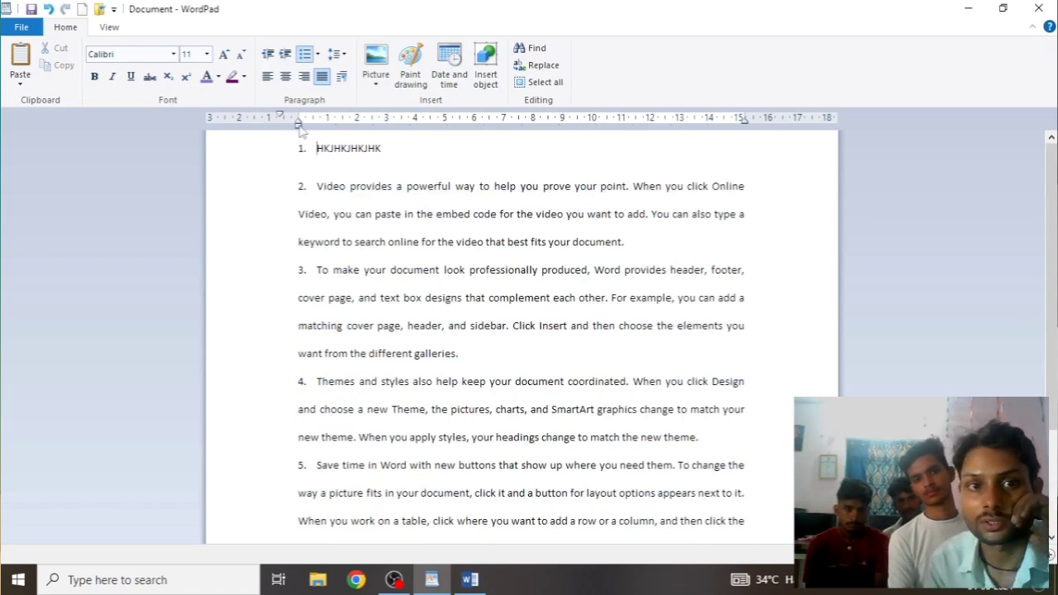
{"action": "mouse_move", "coordinate": [299, 124]}
{"action": "left_mouse_down"}
{"action": "mouse_move", "coordinate": [408, 132]}
{"action": "mouse_move", "coordinate": [286, 130]}
{"action": "left_mouse_up"}
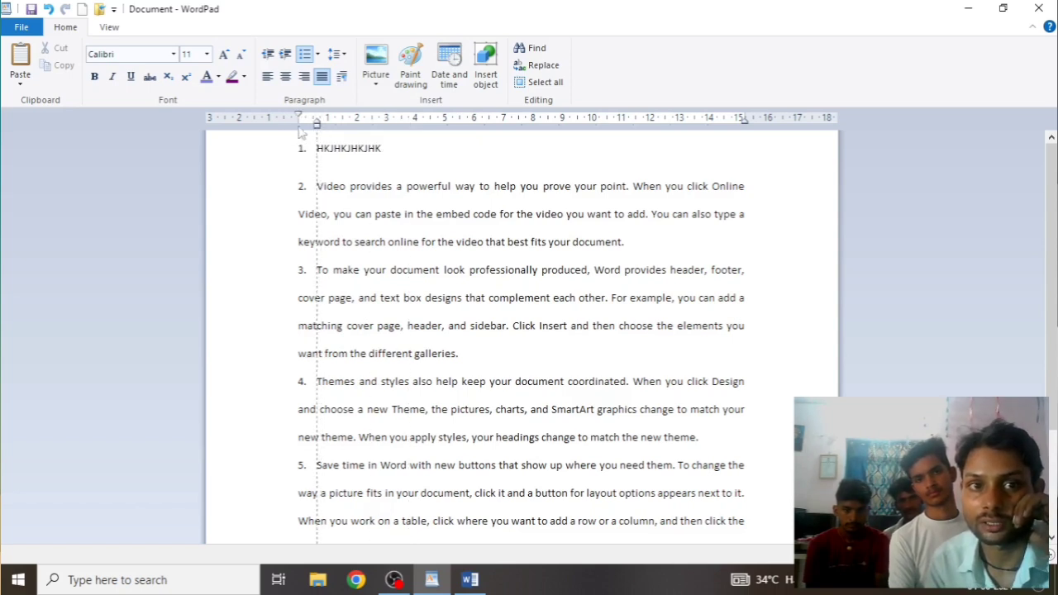
{"action": "left_click", "coordinate": [341, 76]}
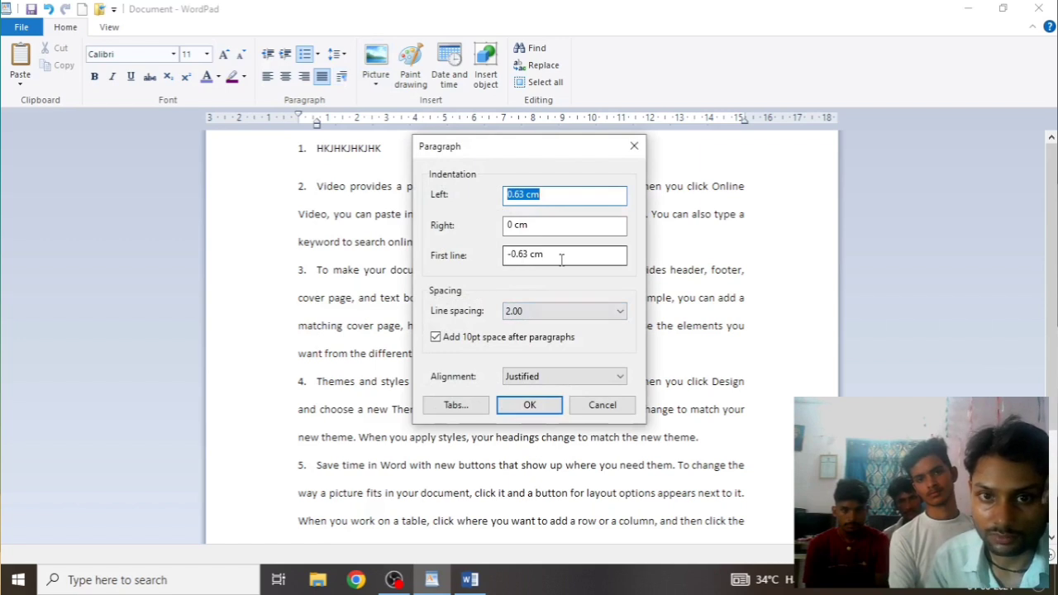
{"action": "left_click_drag", "start_coordinate": [559, 260], "coordinate": [468, 261]}
{"action": "type", "text": "05"}
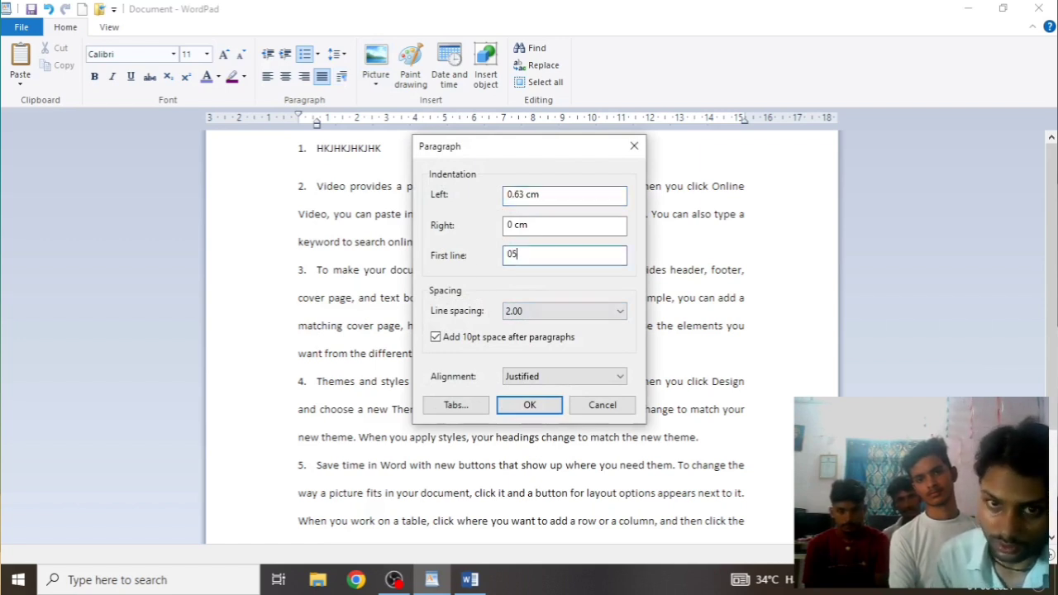
{"action": "left_click", "coordinate": [529, 405]}
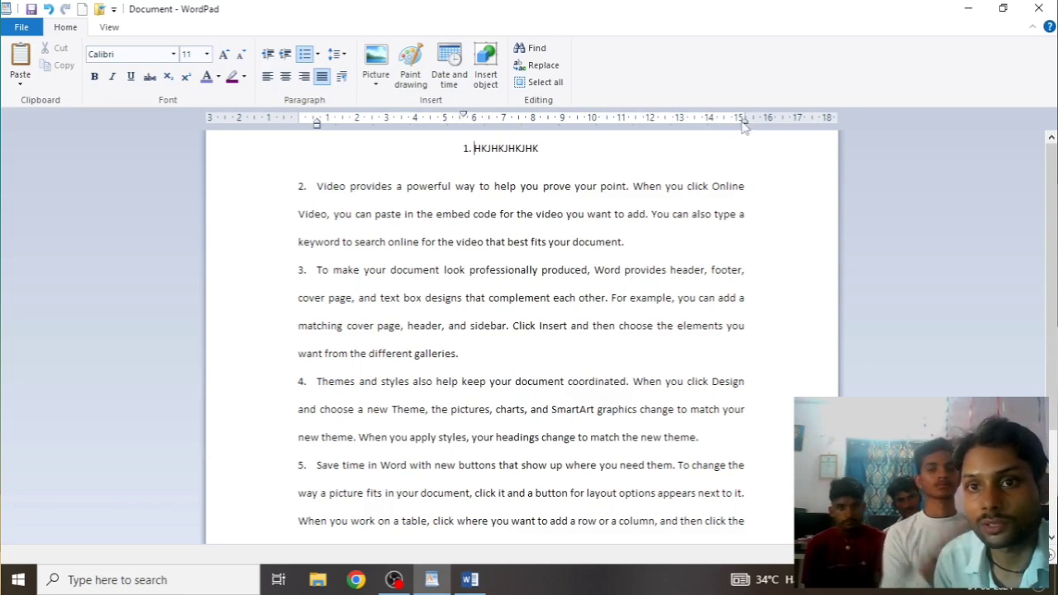
Drag item 1's left-indent marker far right, then back left until it fits on one line
{"action": "left_click_drag", "start_coordinate": [465, 118], "coordinate": [464, 137]}
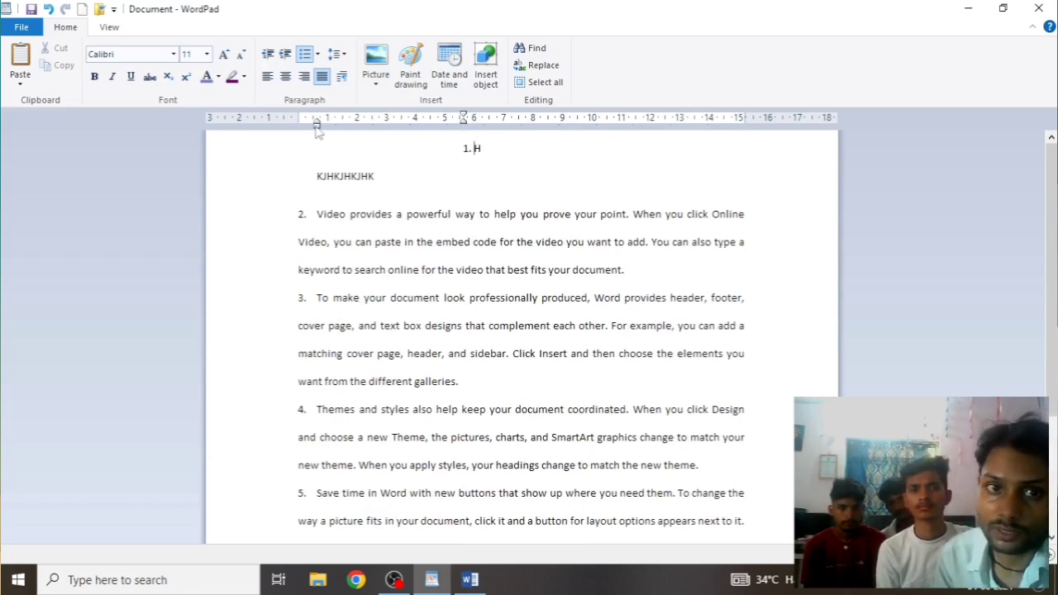
{"action": "left_click_drag", "start_coordinate": [317, 124], "coordinate": [344, 133]}
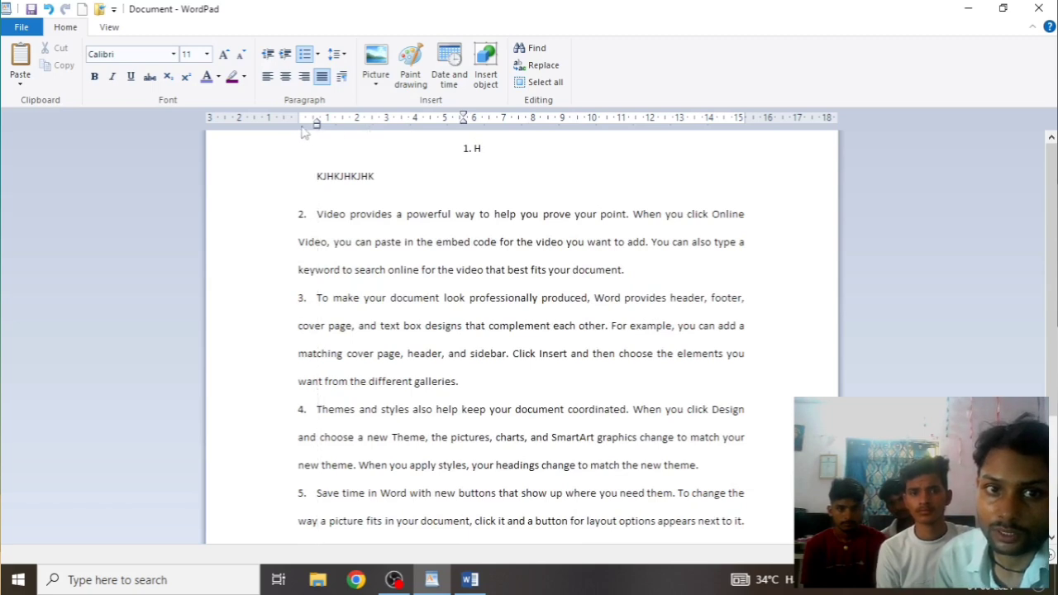
{"action": "left_click_drag", "start_coordinate": [319, 128], "coordinate": [466, 132]}
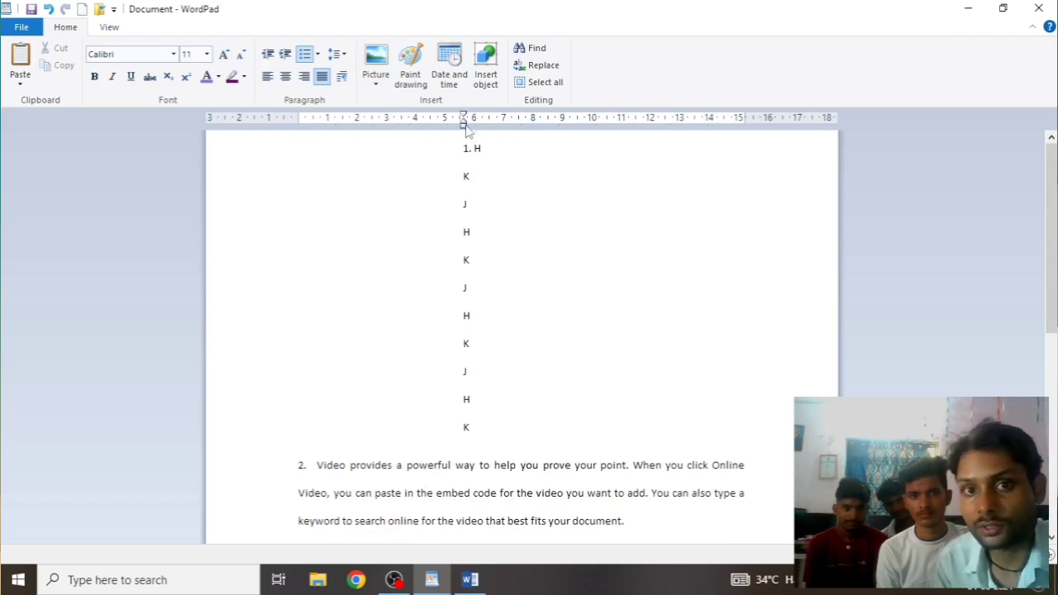
{"action": "left_click_drag", "start_coordinate": [464, 126], "coordinate": [333, 131]}
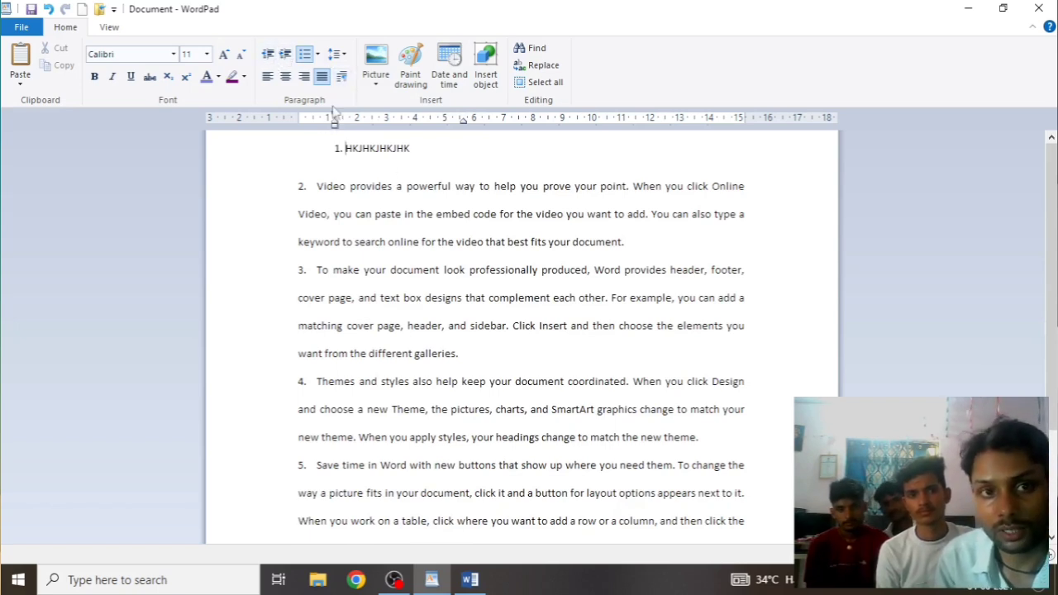
{"action": "left_click", "coordinate": [342, 76]}
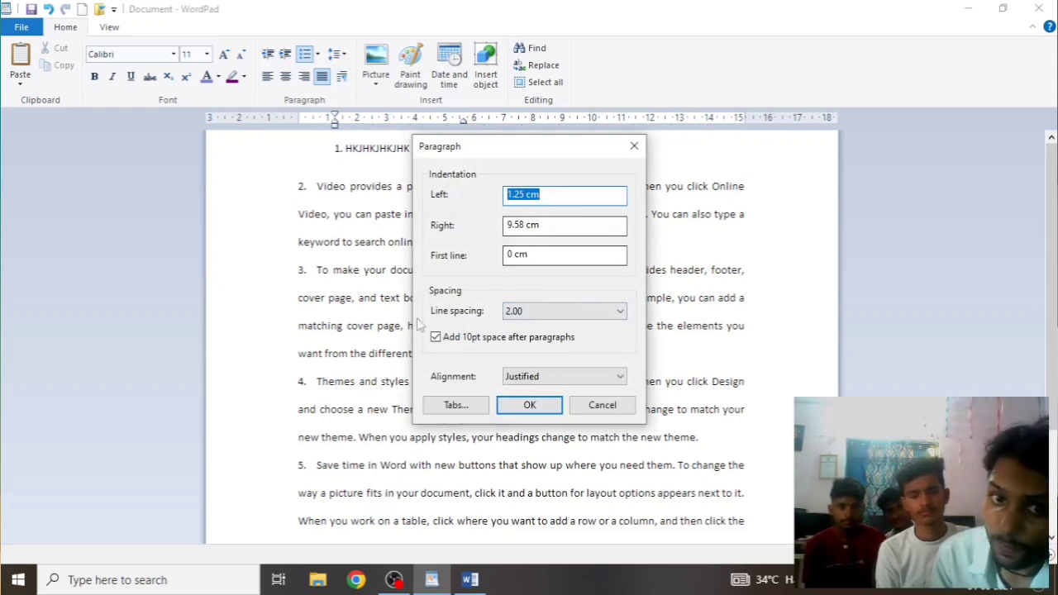
{"action": "left_click", "coordinate": [611, 315]}
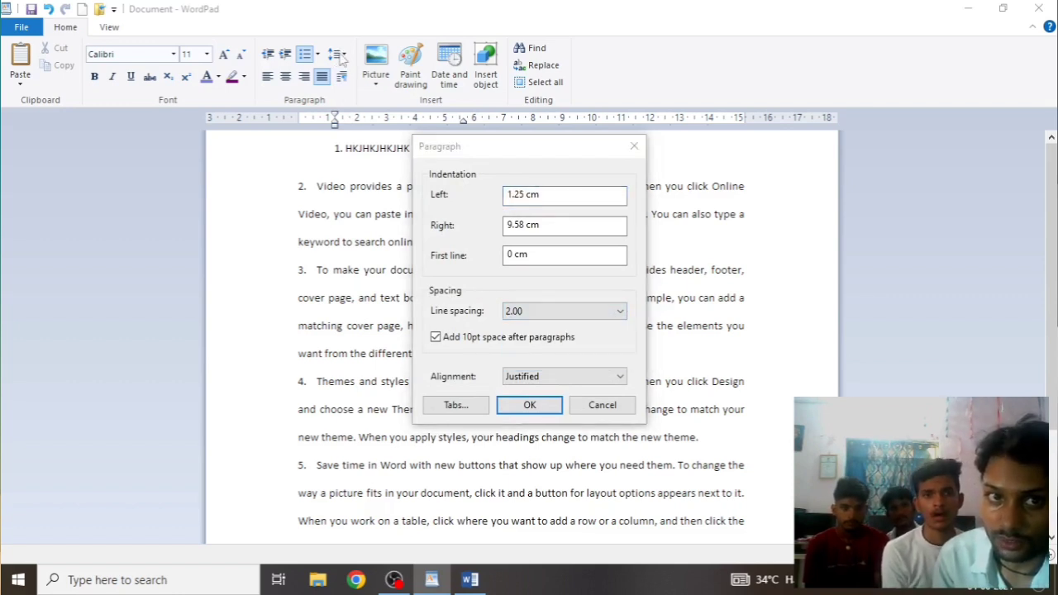
{"action": "left_click", "coordinate": [633, 145]}
{"action": "left_click", "coordinate": [344, 55]}
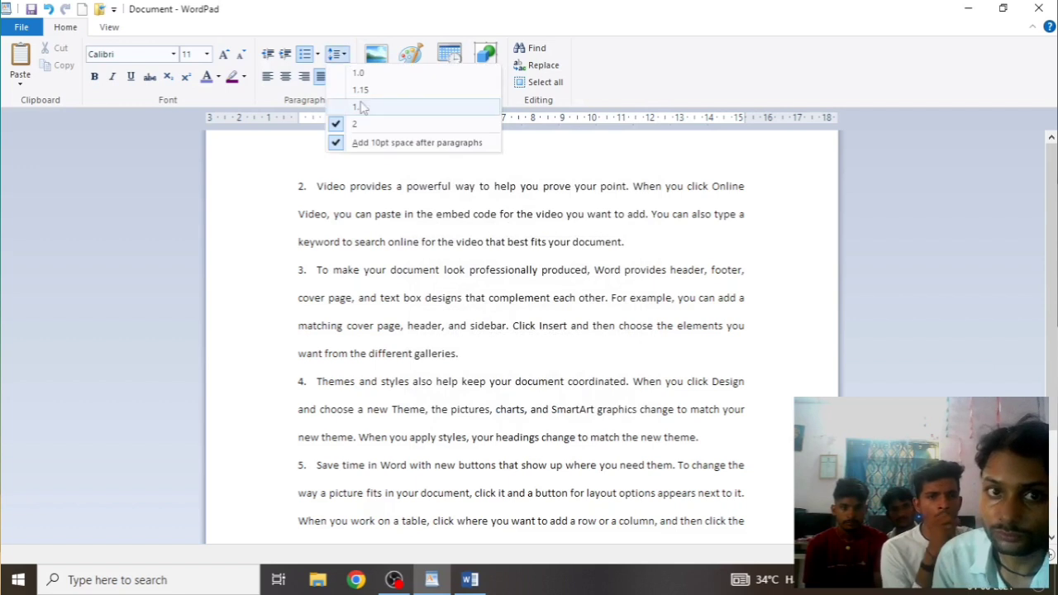
{"action": "left_click", "coordinate": [566, 340]}
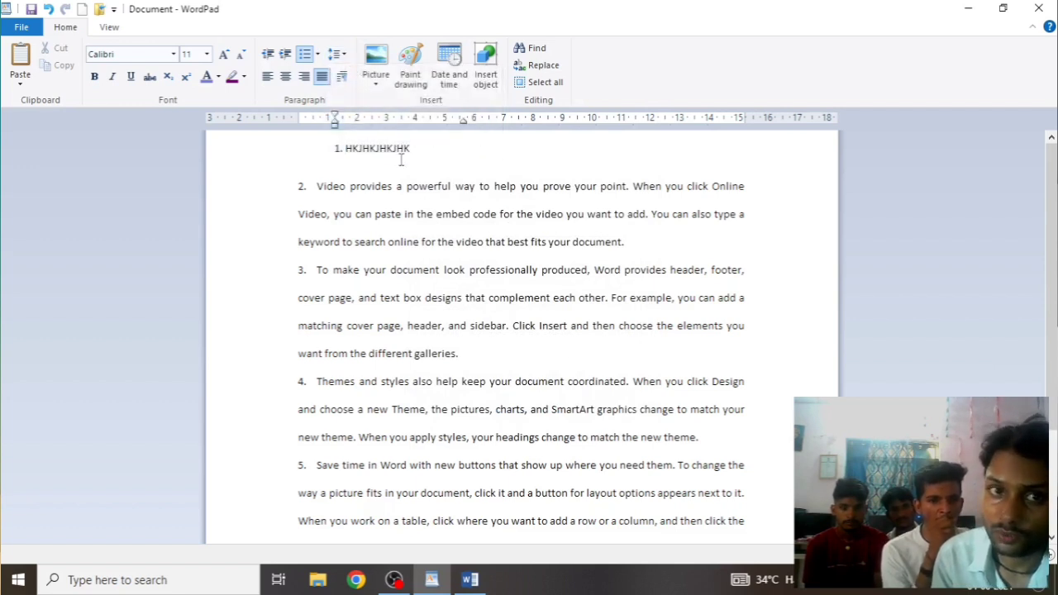
{"action": "left_click", "coordinate": [342, 76]}
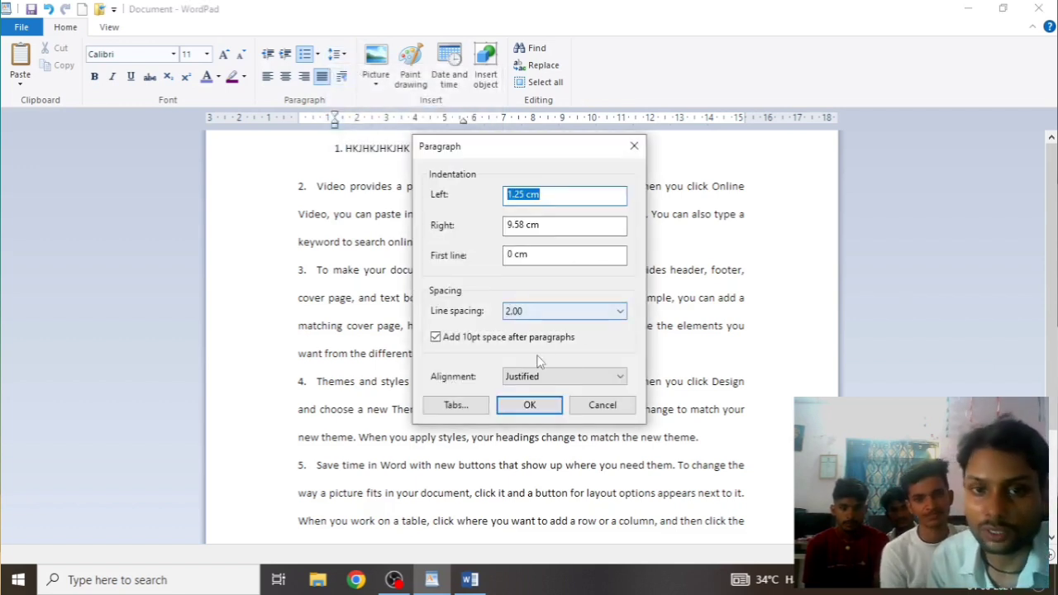
{"action": "left_click", "coordinate": [542, 315]}
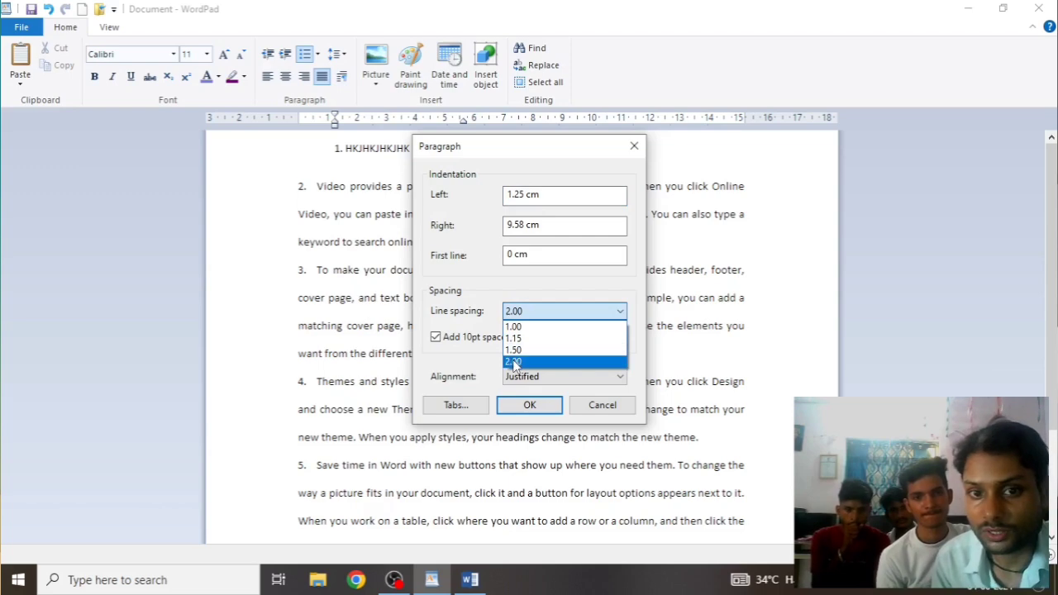
{"action": "left_click", "coordinate": [514, 361]}
{"action": "left_click", "coordinate": [530, 404]}
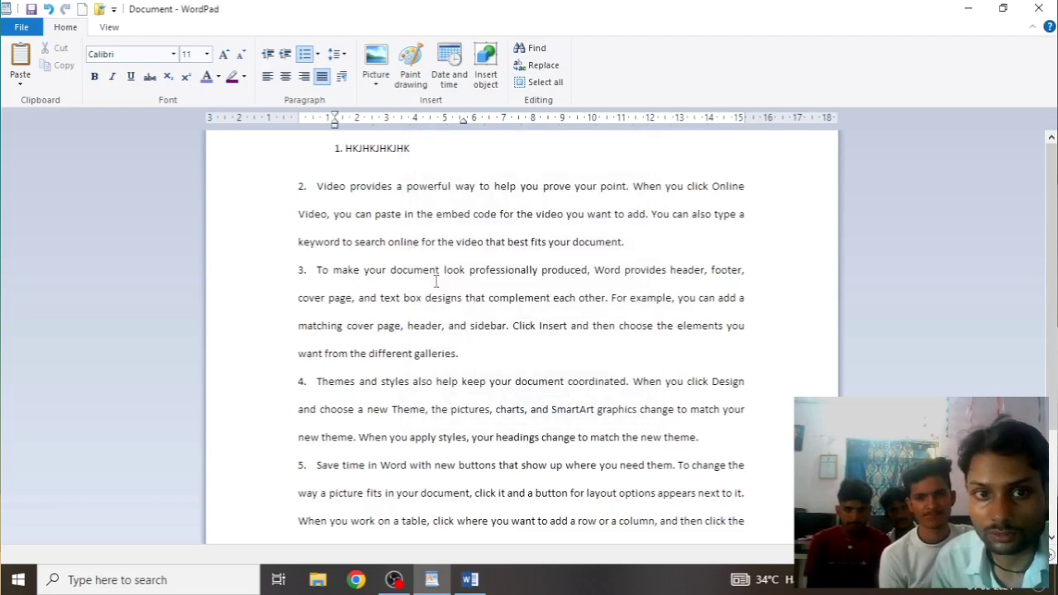
{"action": "left_click_drag", "start_coordinate": [295, 160], "coordinate": [449, 542]}
{"action": "scroll", "coordinate": [482, 404], "scroll_direction": "up", "scroll_amount": 2}
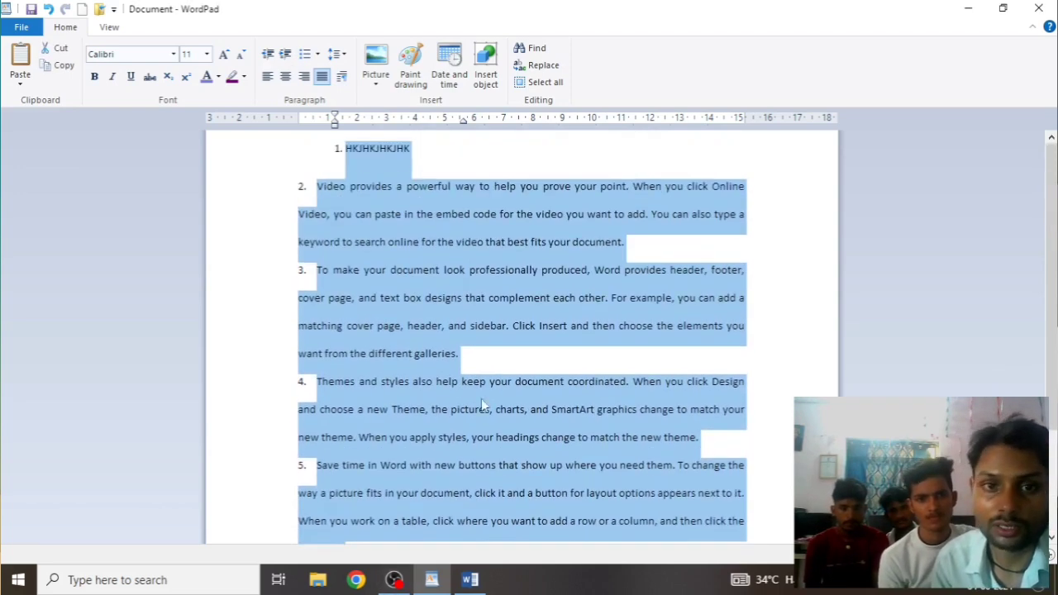
Try applying 1.00 line spacing to all text, then dismiss the measurement warning and cancel
{"action": "left_click", "coordinate": [341, 76]}
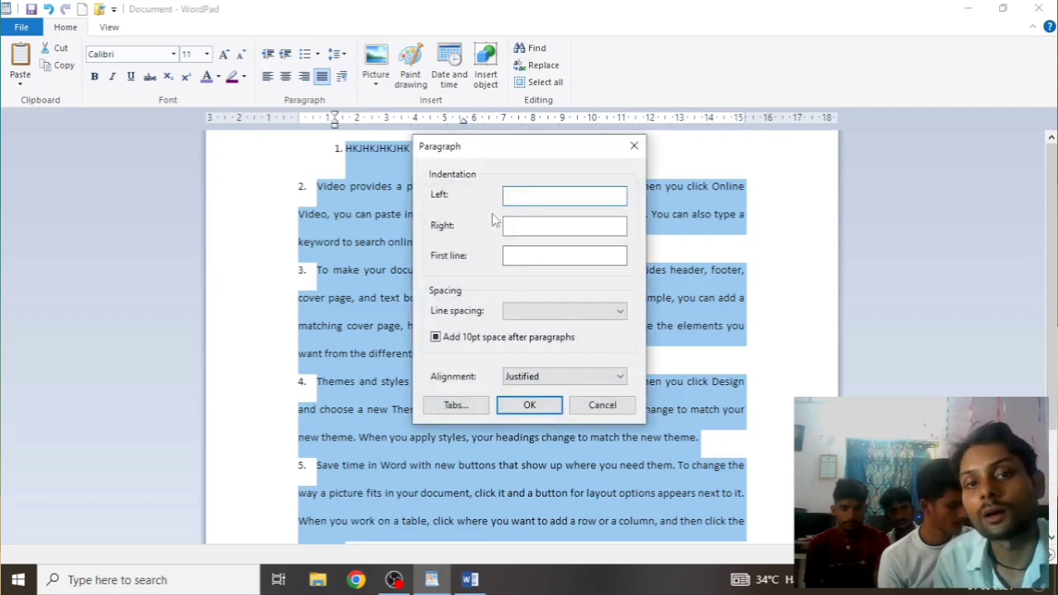
{"action": "left_click", "coordinate": [519, 313]}
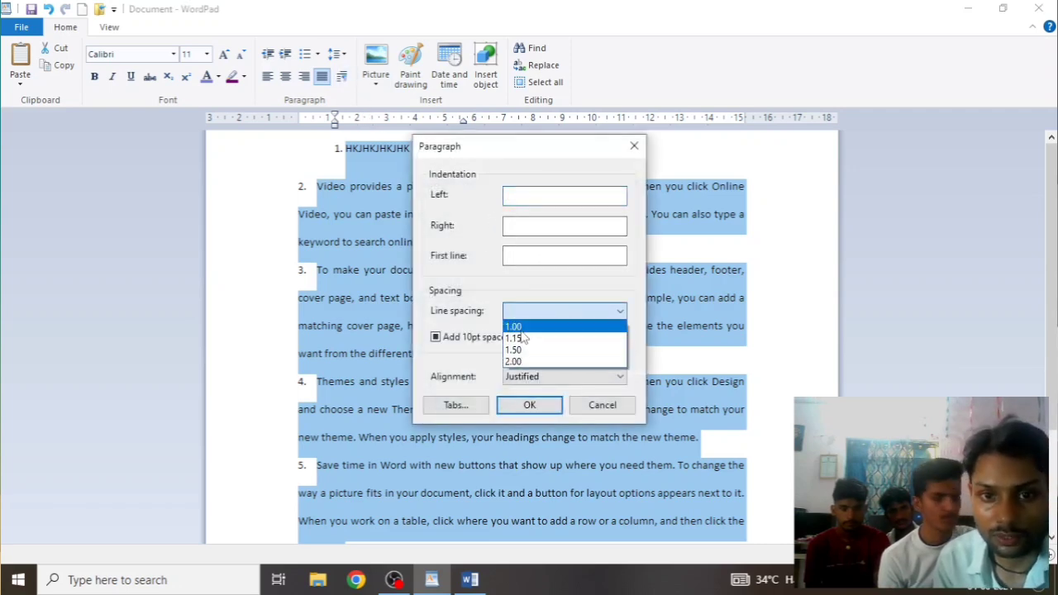
{"action": "left_click", "coordinate": [524, 329]}
{"action": "left_click", "coordinate": [543, 404]}
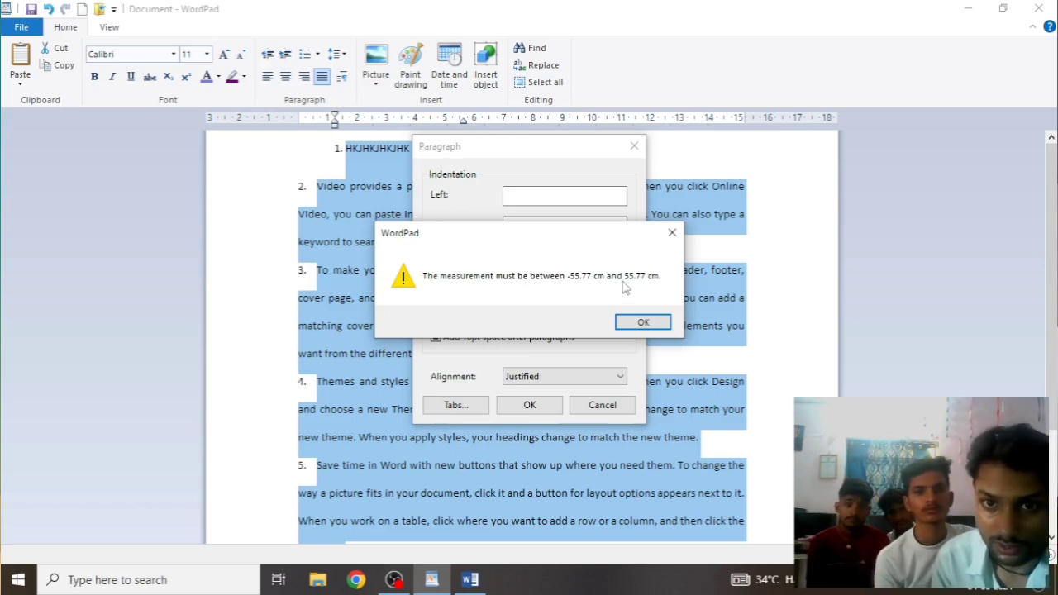
{"action": "left_click", "coordinate": [642, 321]}
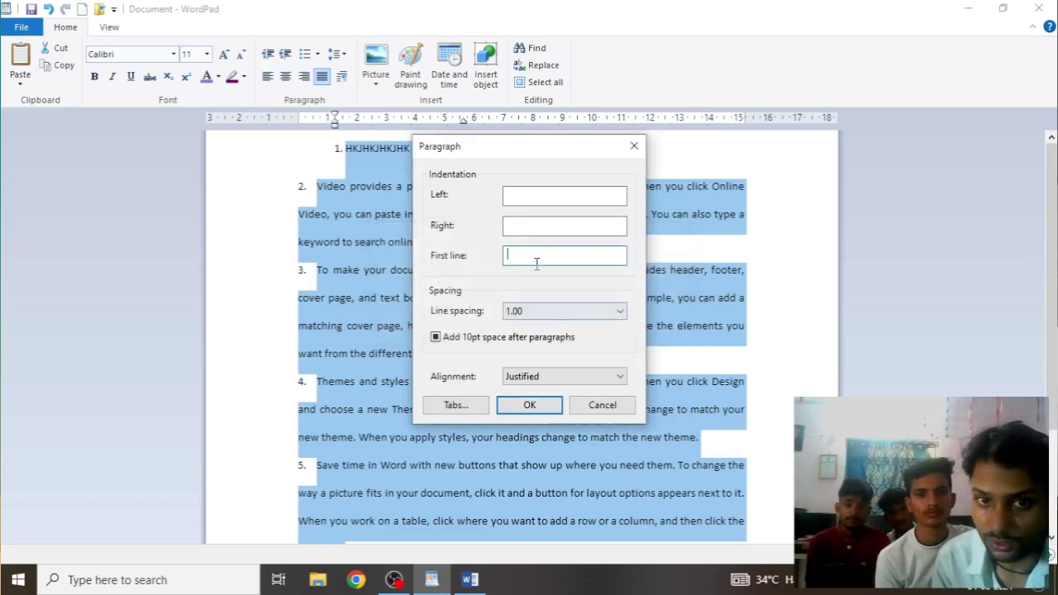
{"action": "left_click", "coordinate": [633, 146]}
Select list items 1–5 and drag their right indent inward
{"action": "left_click", "coordinate": [496, 353]}
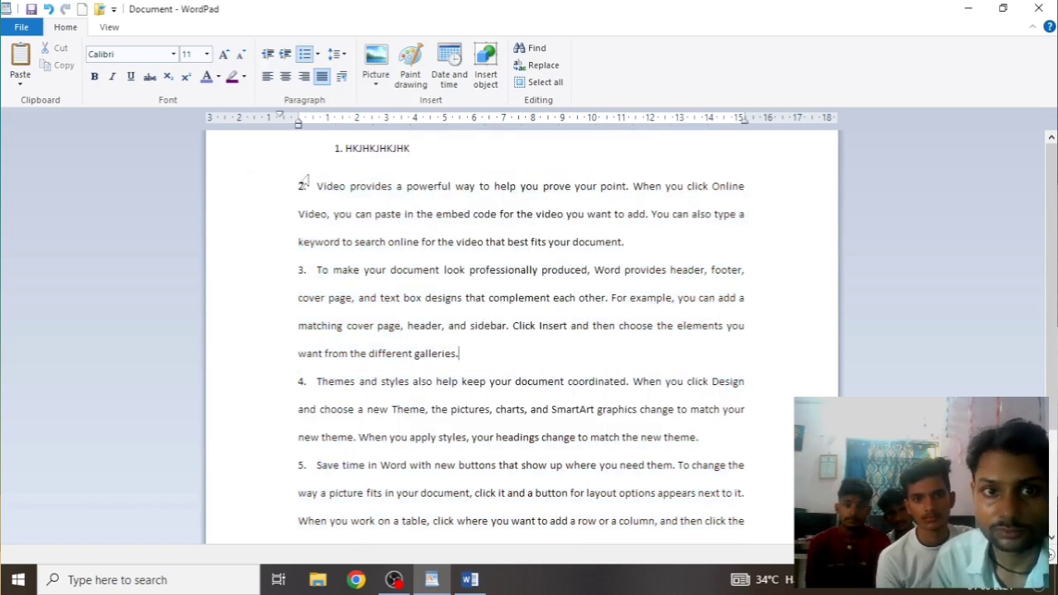
{"action": "left_click_drag", "start_coordinate": [307, 175], "coordinate": [404, 529]}
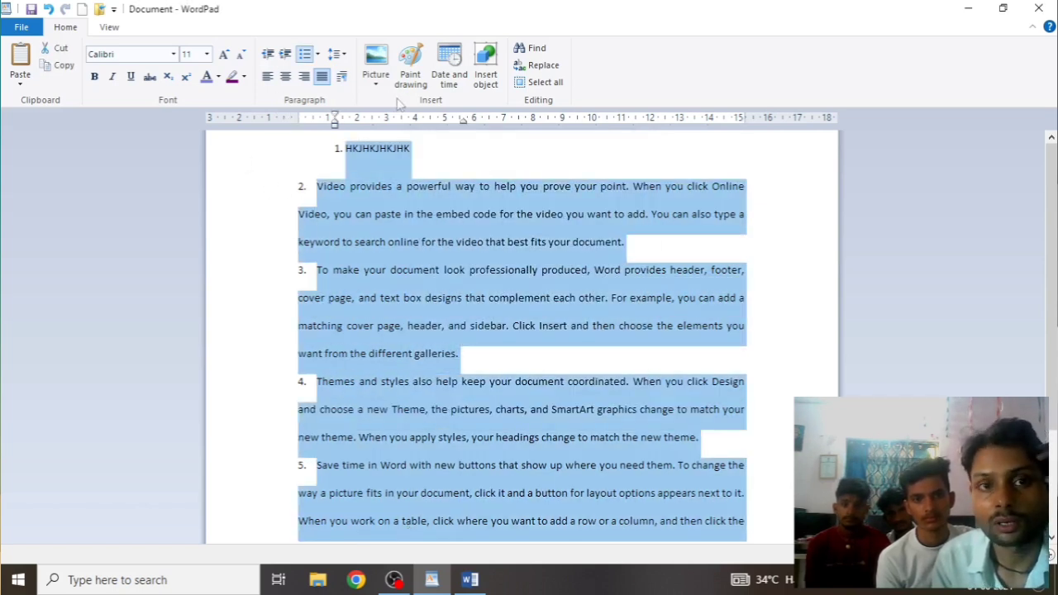
{"action": "left_click", "coordinate": [343, 76]}
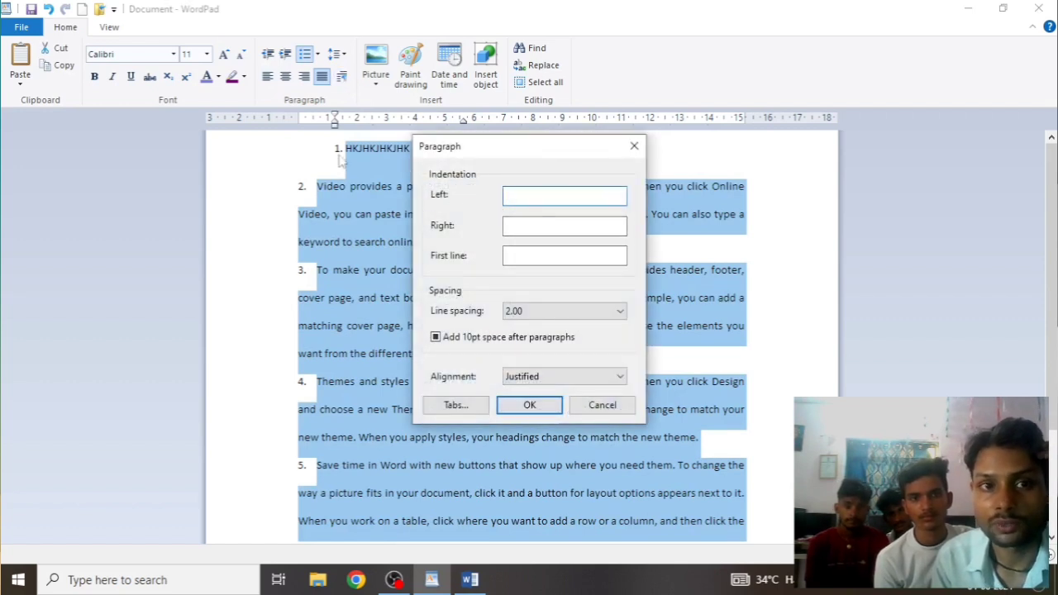
{"action": "left_click", "coordinate": [635, 148]}
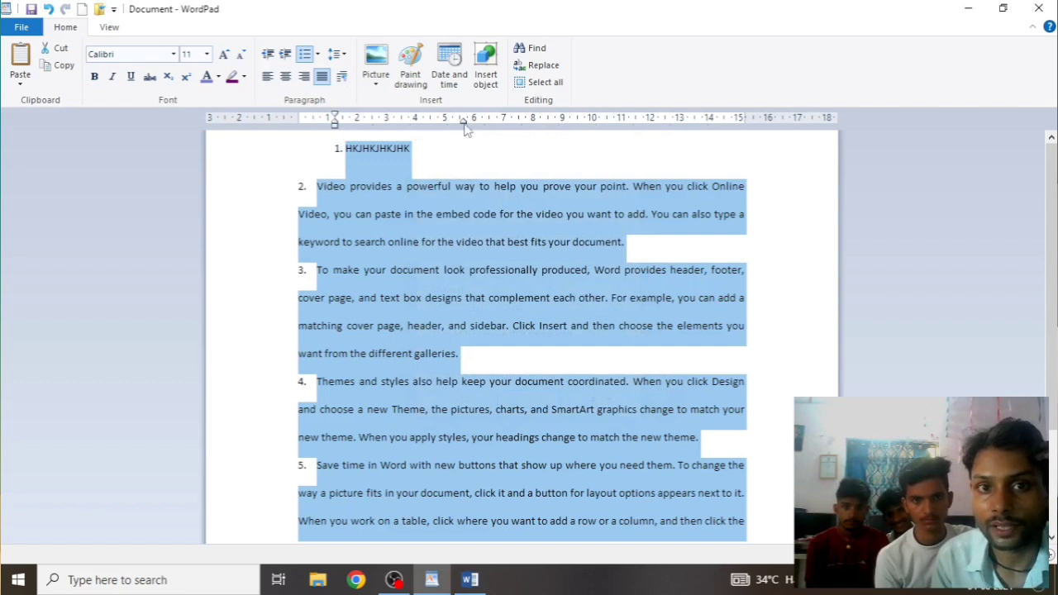
{"action": "mouse_move", "coordinate": [466, 126]}
{"action": "left_mouse_down"}
{"action": "mouse_move", "coordinate": [455, 122]}
{"action": "mouse_move", "coordinate": [702, 136]}
{"action": "mouse_move", "coordinate": [704, 122]}
{"action": "mouse_move", "coordinate": [718, 124]}
{"action": "left_mouse_up"}
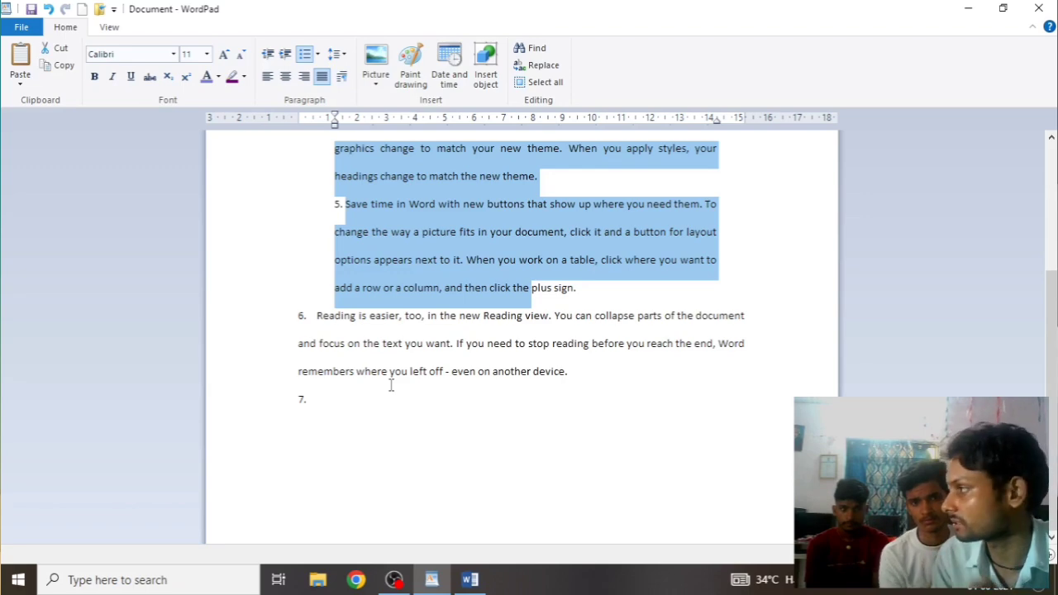
{"action": "scroll", "coordinate": [419, 248], "scroll_direction": "up", "scroll_amount": 5}
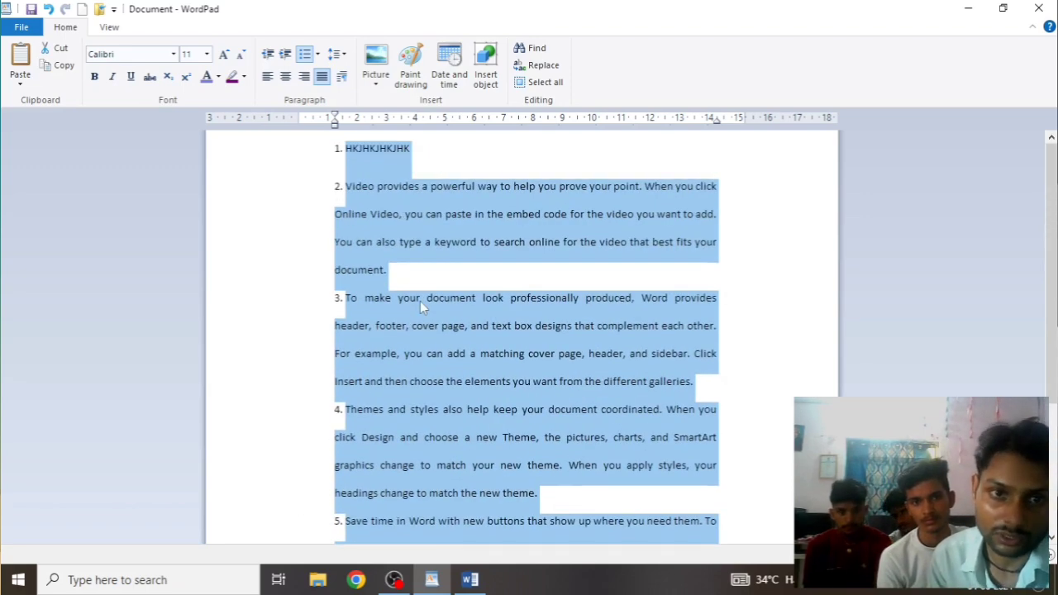
Set line spacing to 1.00 for items 1–5
{"action": "left_click", "coordinate": [341, 77]}
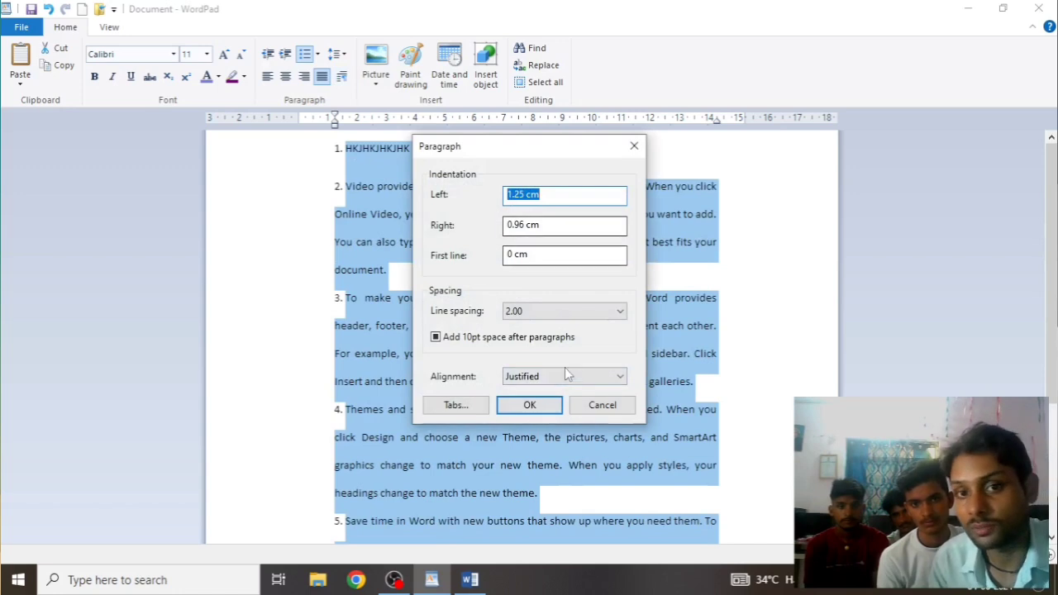
{"action": "left_click", "coordinate": [620, 318]}
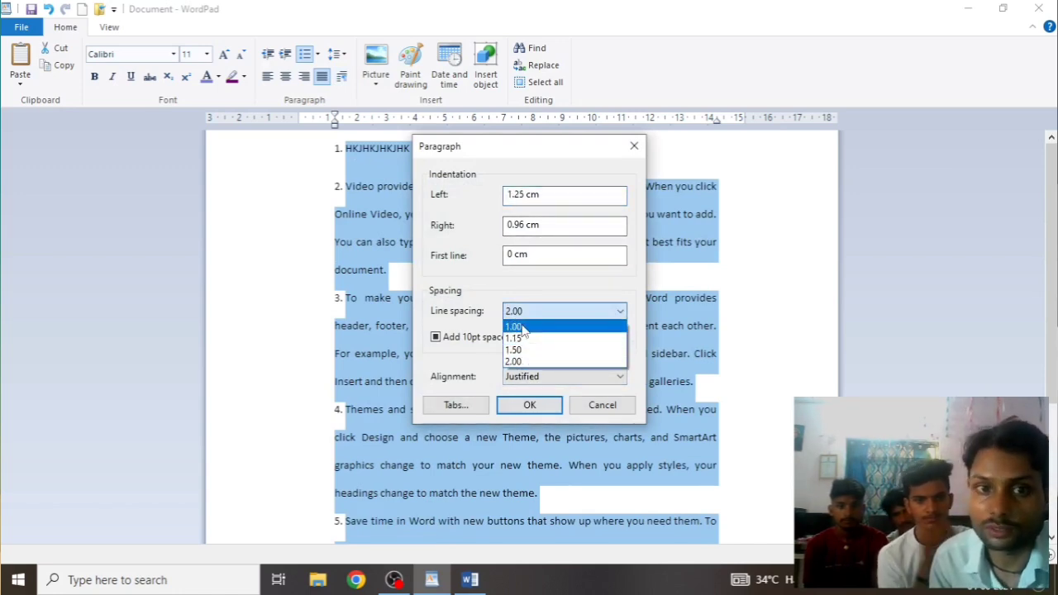
{"action": "left_click", "coordinate": [522, 327]}
{"action": "left_click", "coordinate": [529, 403]}
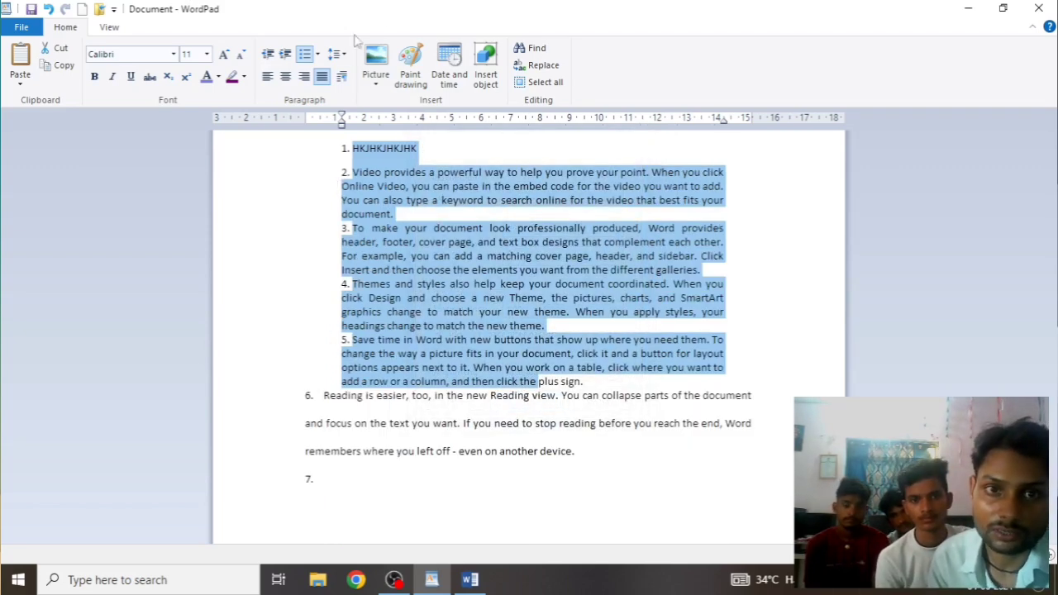
Turn 'Add 10pt space after paragraphs' off, then back on for items 1–5
{"action": "left_click", "coordinate": [343, 77]}
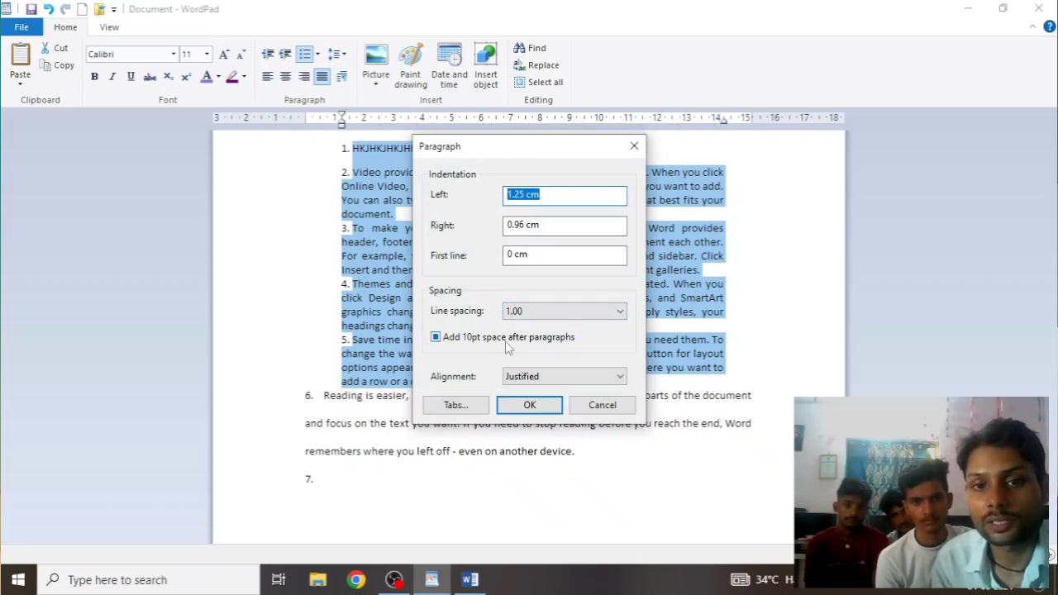
{"action": "left_click", "coordinate": [435, 339]}
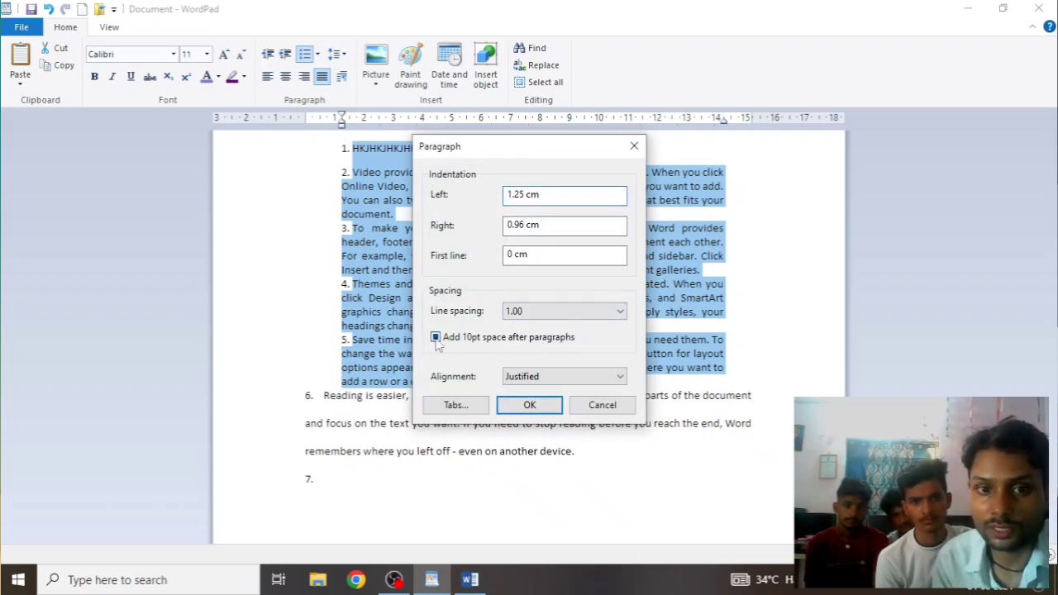
{"action": "left_click", "coordinate": [529, 404]}
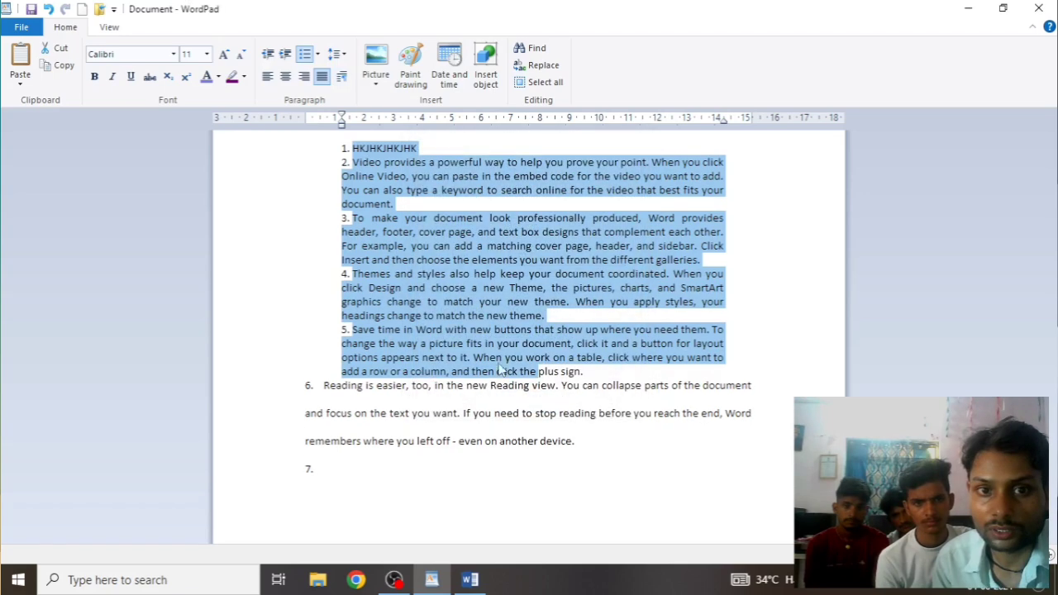
{"action": "left_click", "coordinate": [341, 76]}
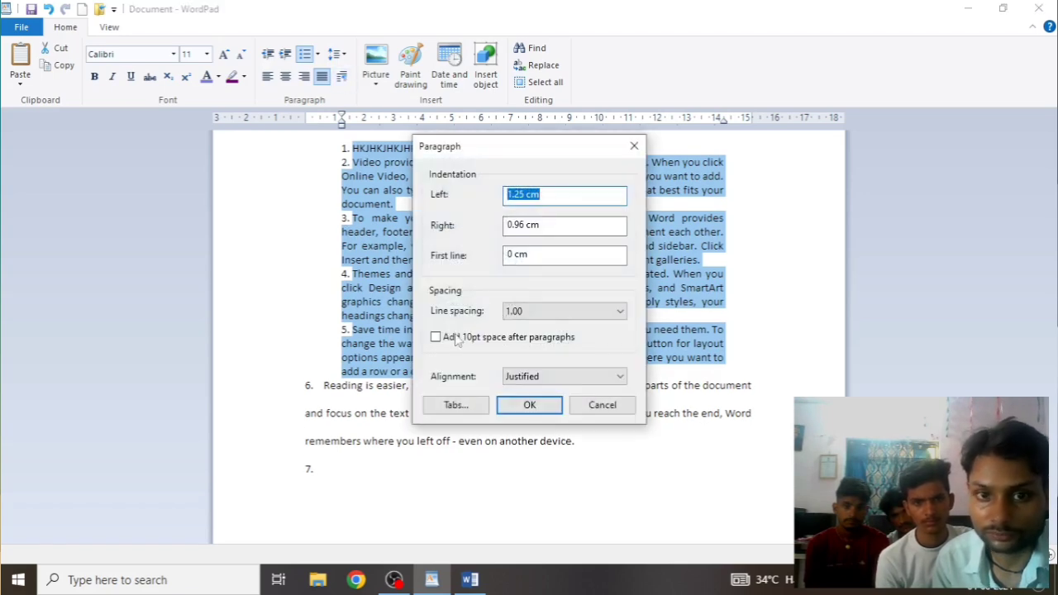
{"action": "left_click", "coordinate": [435, 338]}
{"action": "left_click", "coordinate": [529, 405]}
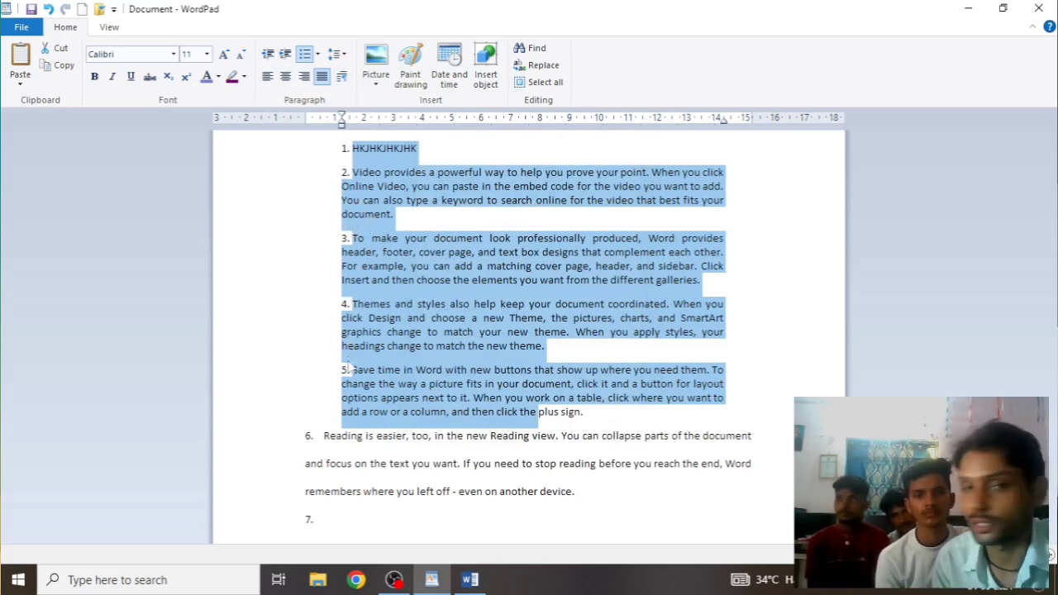
Keep Justified alignment and leave Tabs unchanged, then delete numbered list items 1–7
{"action": "left_click", "coordinate": [341, 76]}
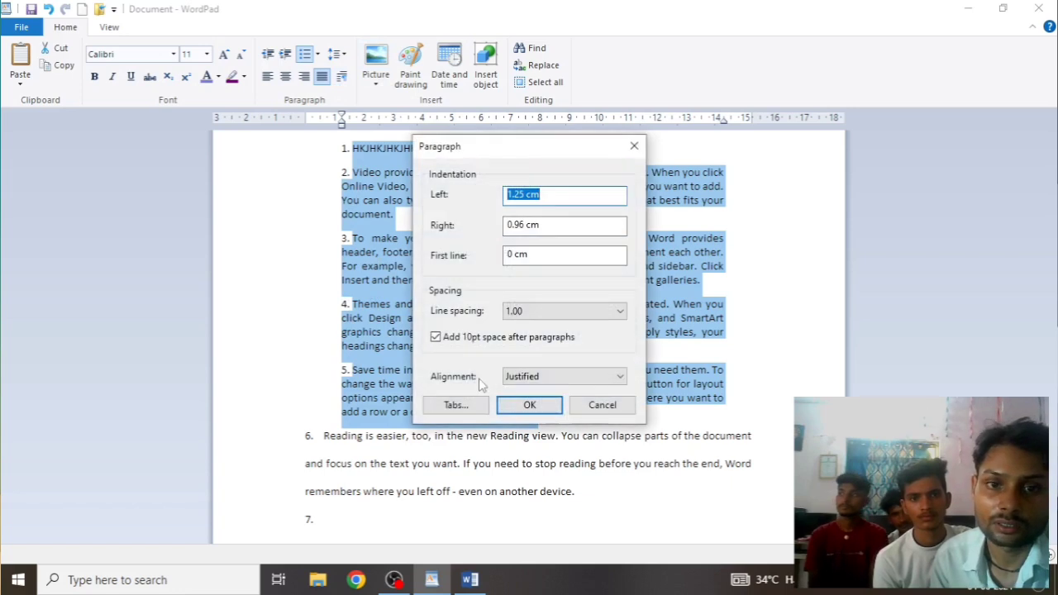
{"action": "left_click", "coordinate": [620, 376]}
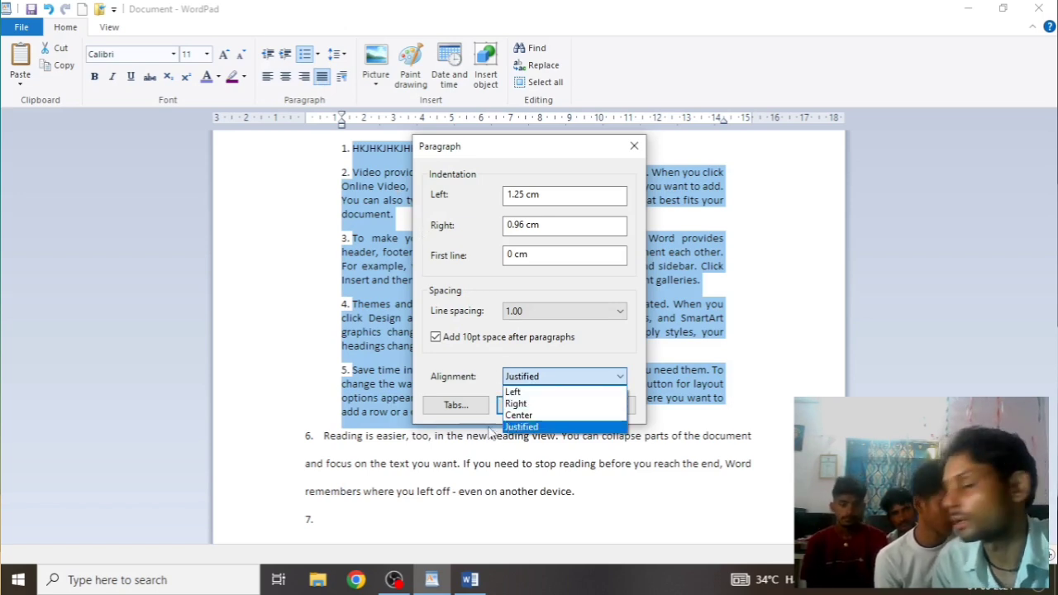
{"action": "left_click", "coordinate": [339, 81]}
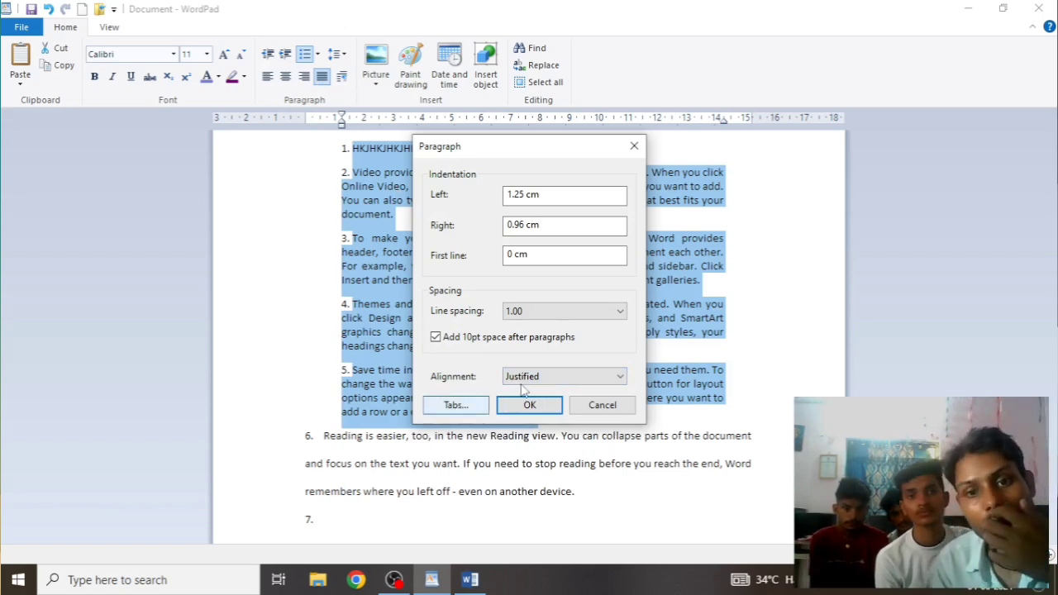
{"action": "left_click", "coordinate": [457, 405]}
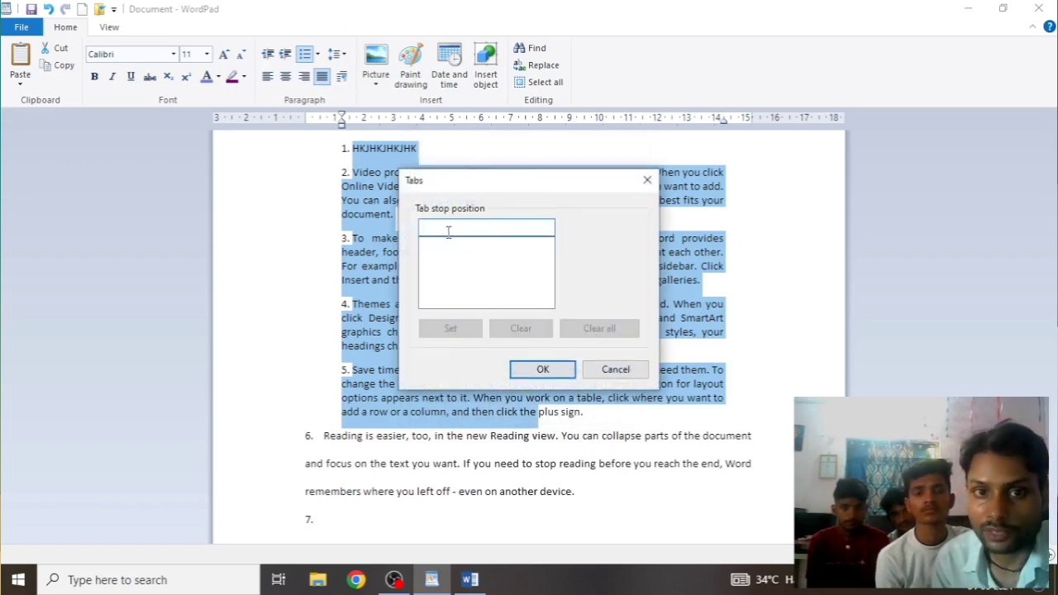
{"action": "left_click", "coordinate": [645, 180]}
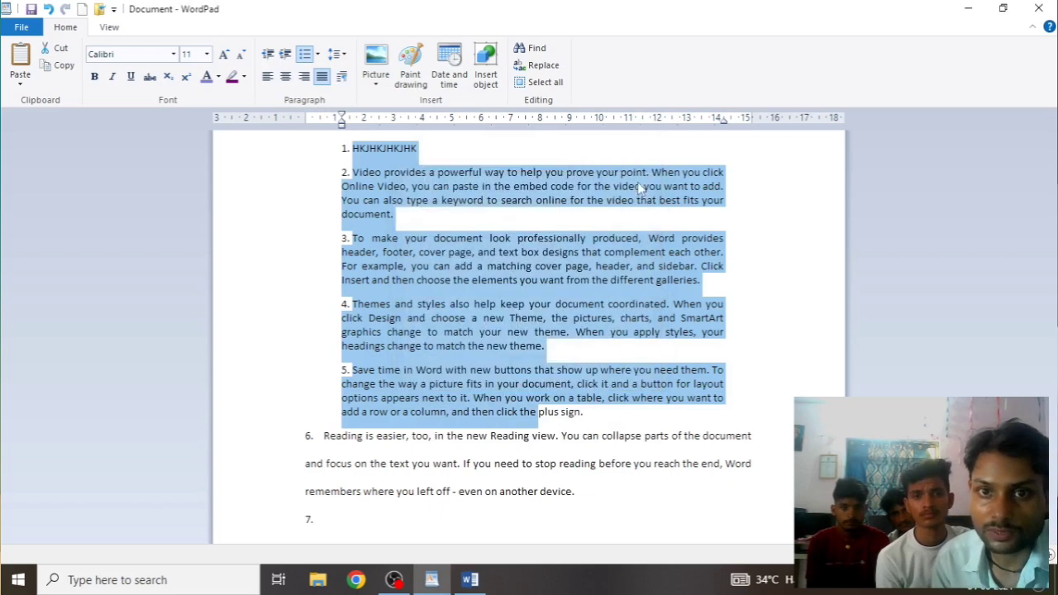
{"action": "left_click_drag", "start_coordinate": [322, 154], "coordinate": [404, 538]}
{"action": "key", "text": "Delete"}
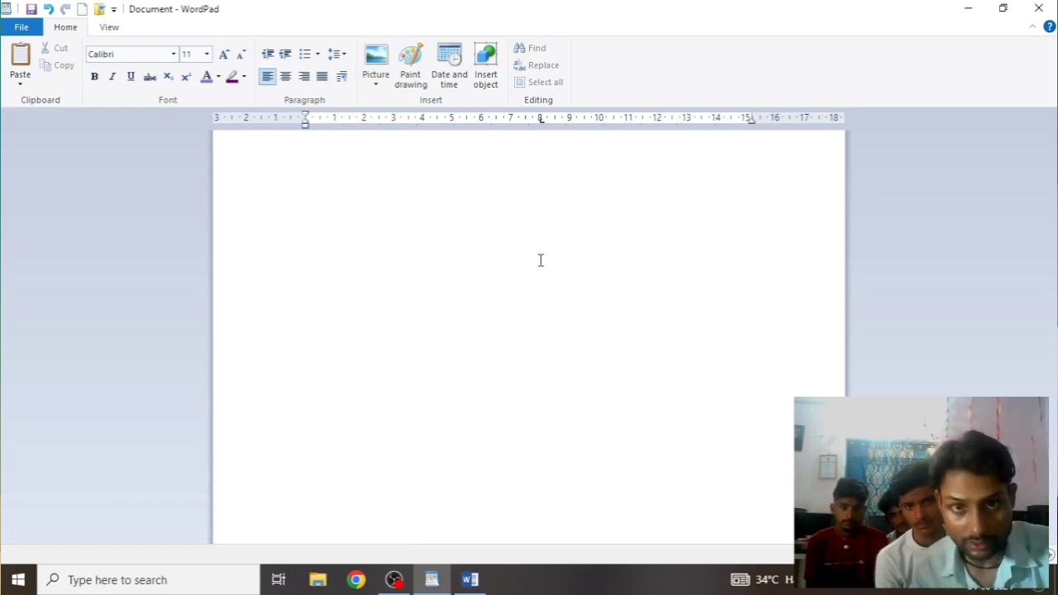
Zoom the page in, magnify the ruler with Win+Plus twice, then return Magnifier to 100%
{"action": "scroll", "coordinate": [541, 260], "scroll_direction": "up", "scroll_amount": 1}
{"action": "scroll", "coordinate": [541, 260], "scroll_direction": "up", "scroll_amount": 2}
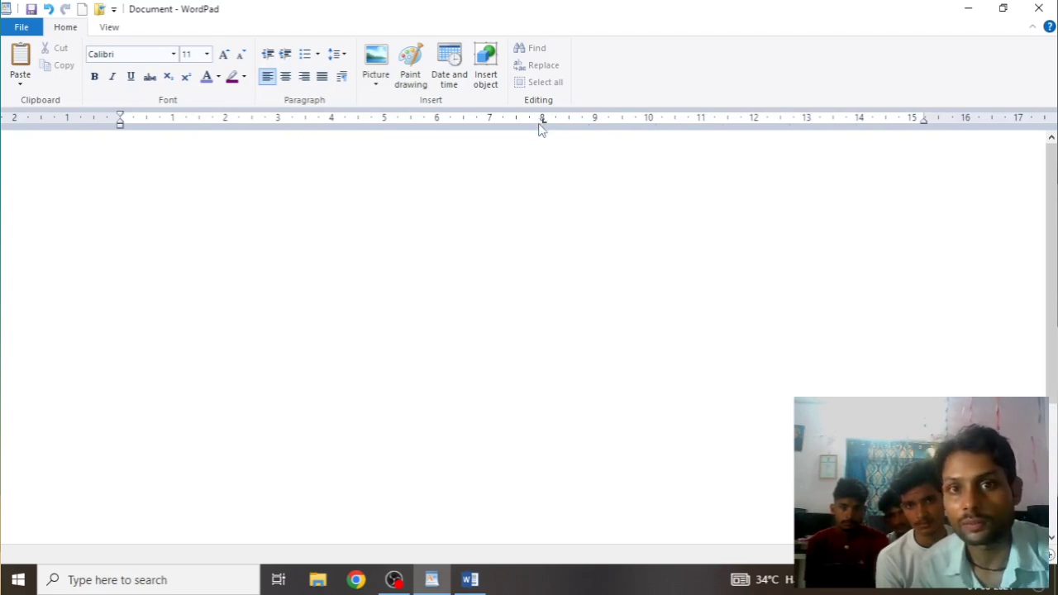
{"action": "key", "text": "super+plus"}
{"action": "key", "text": "super+plus"}
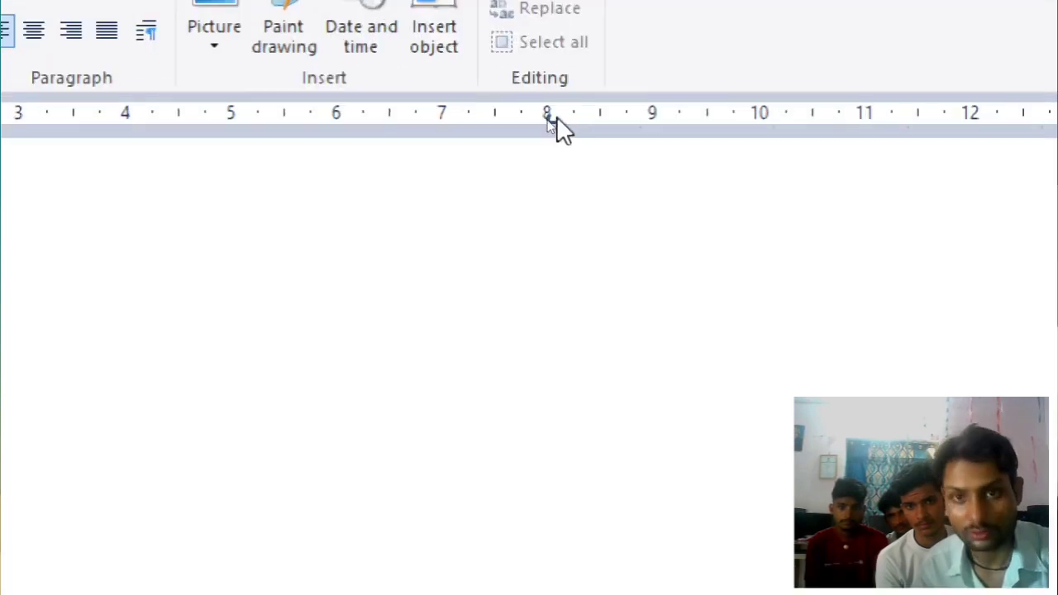
{"action": "key", "text": "super+plus"}
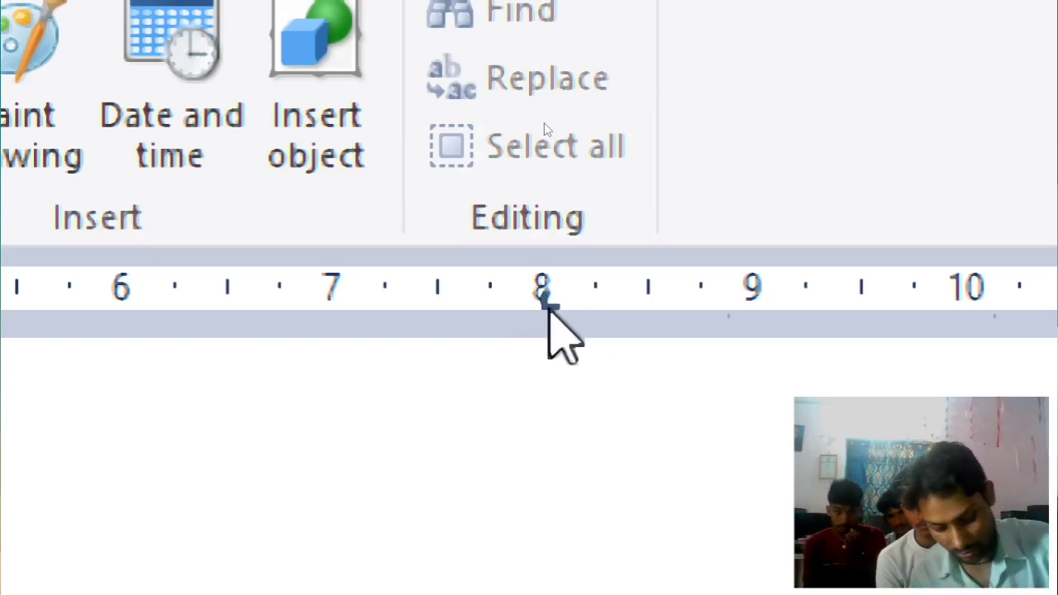
{"action": "key", "text": "super+minus"}
{"action": "key", "text": "super+minus"}
{"action": "key", "text": "super+minus"}
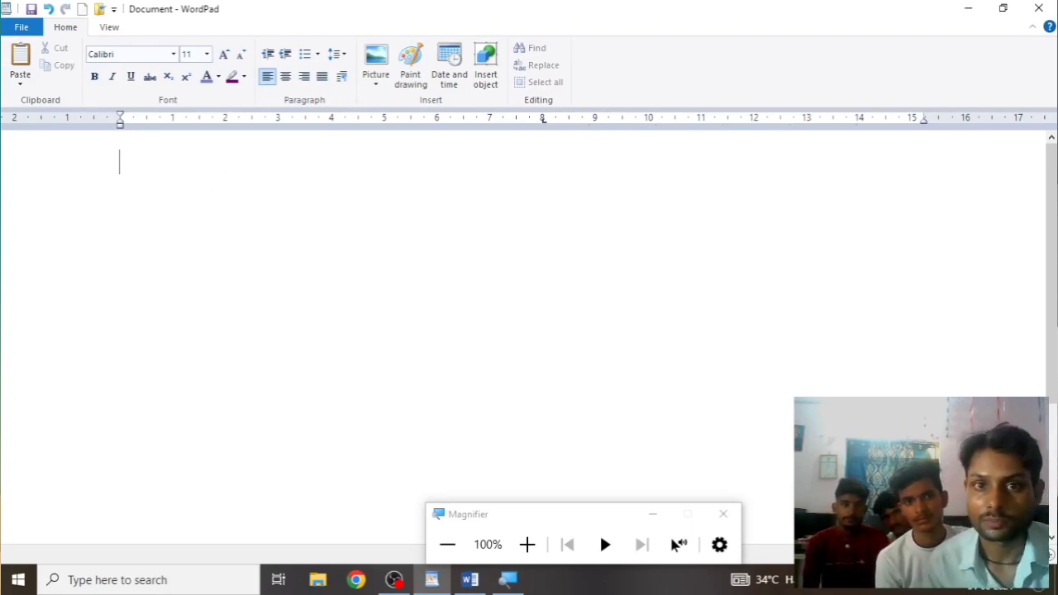
Test the default tab stops, then add ruler stops at 5, 3, ~10.3 and ~12.4 cm
{"action": "key", "text": "Tab"}
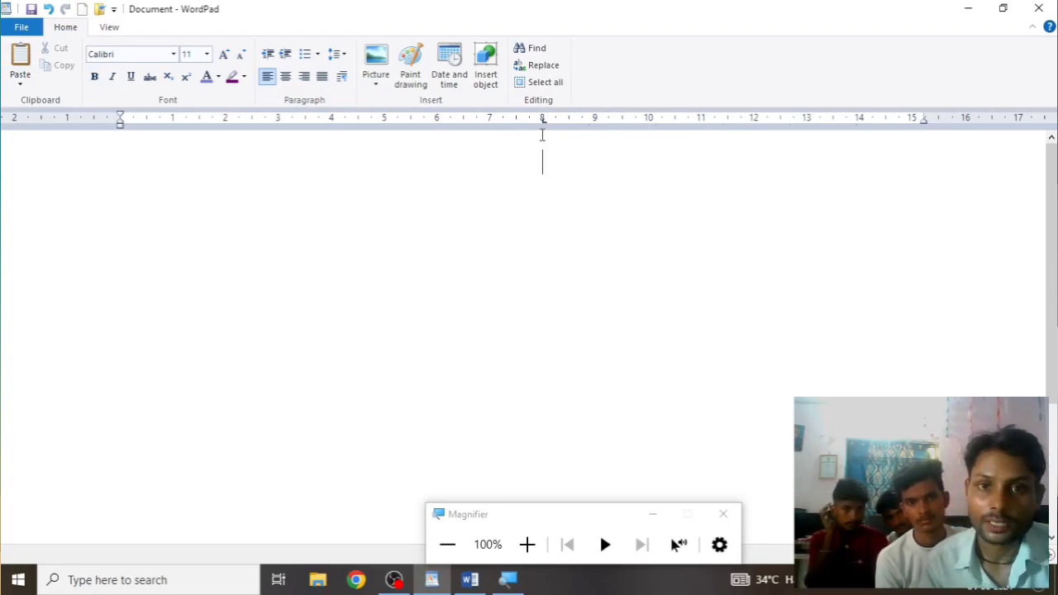
{"action": "key", "text": "BackSpace"}
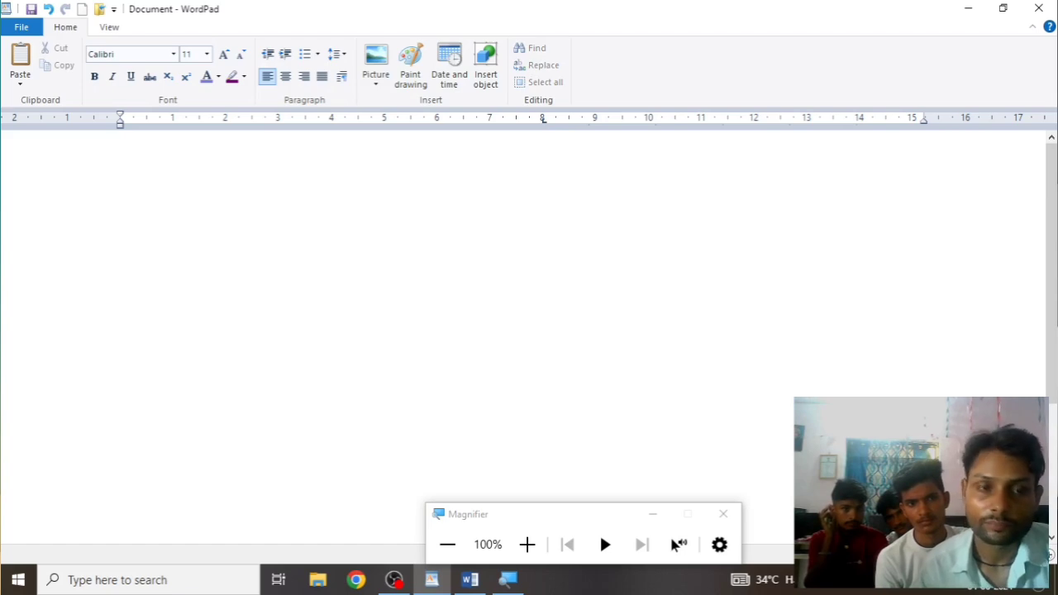
{"action": "key", "text": "Tab"}
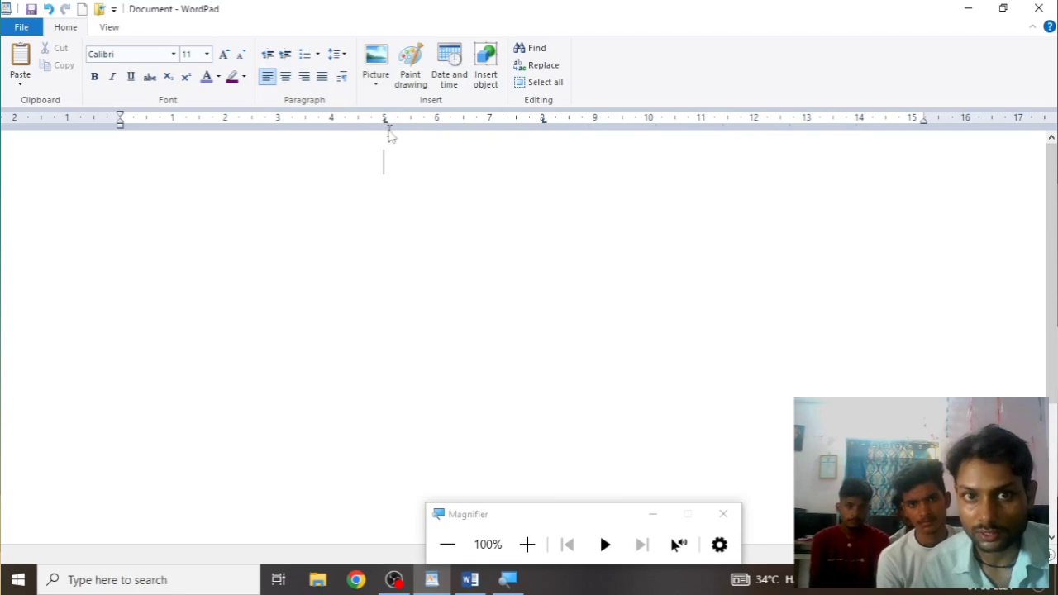
{"action": "left_click", "coordinate": [387, 123]}
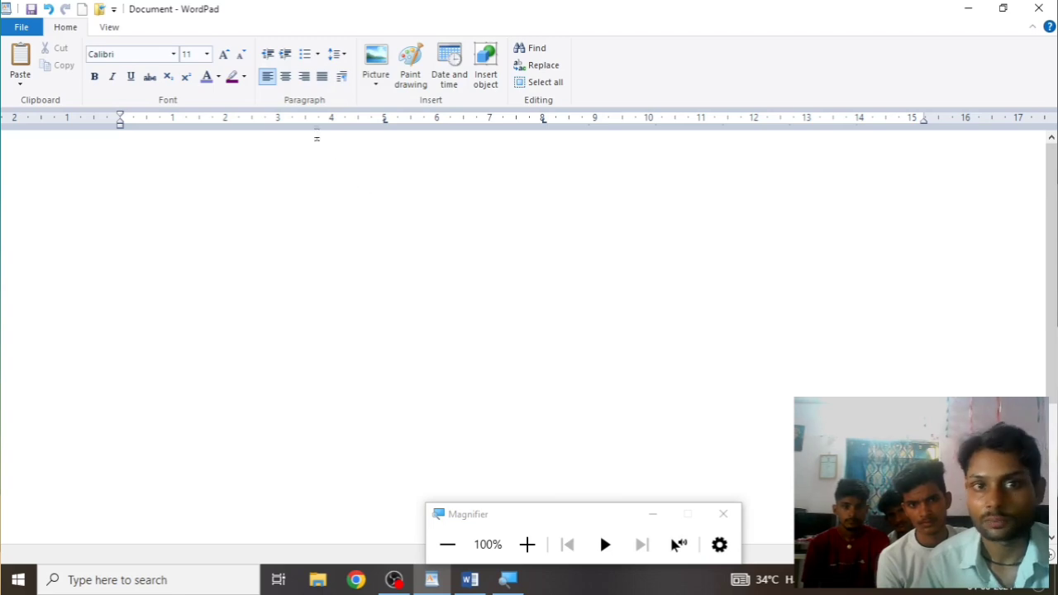
{"action": "key", "text": "Tab"}
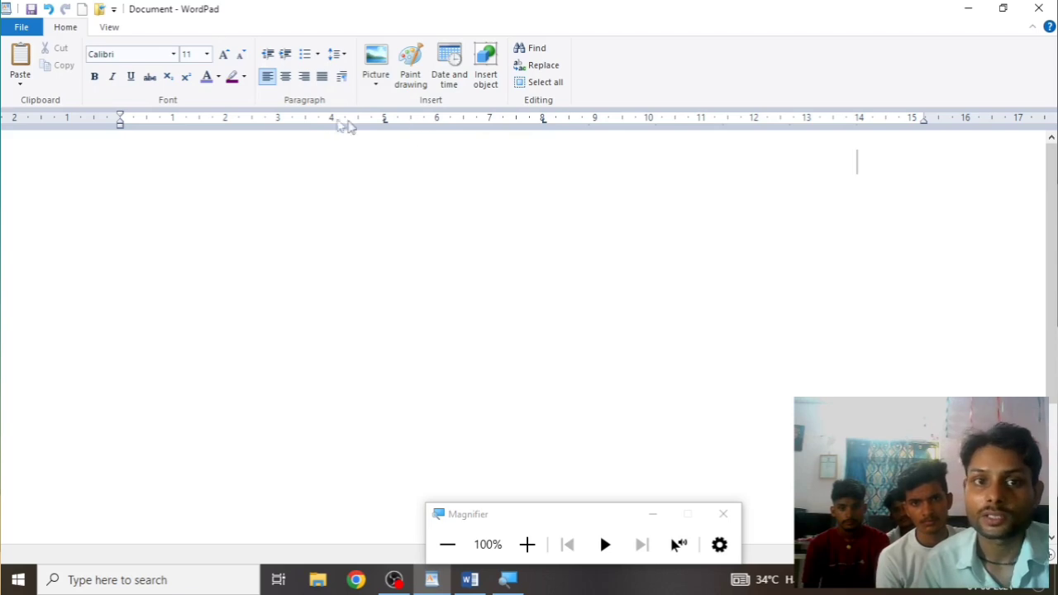
{"action": "left_click", "coordinate": [276, 122]}
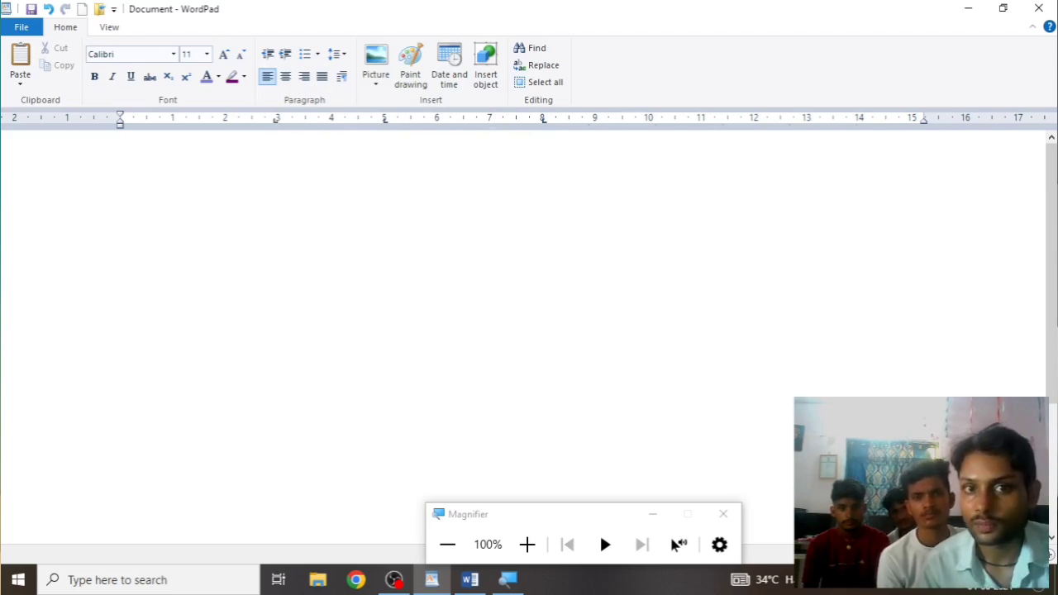
{"action": "left_click", "coordinate": [662, 123]}
{"action": "left_click", "coordinate": [774, 123]}
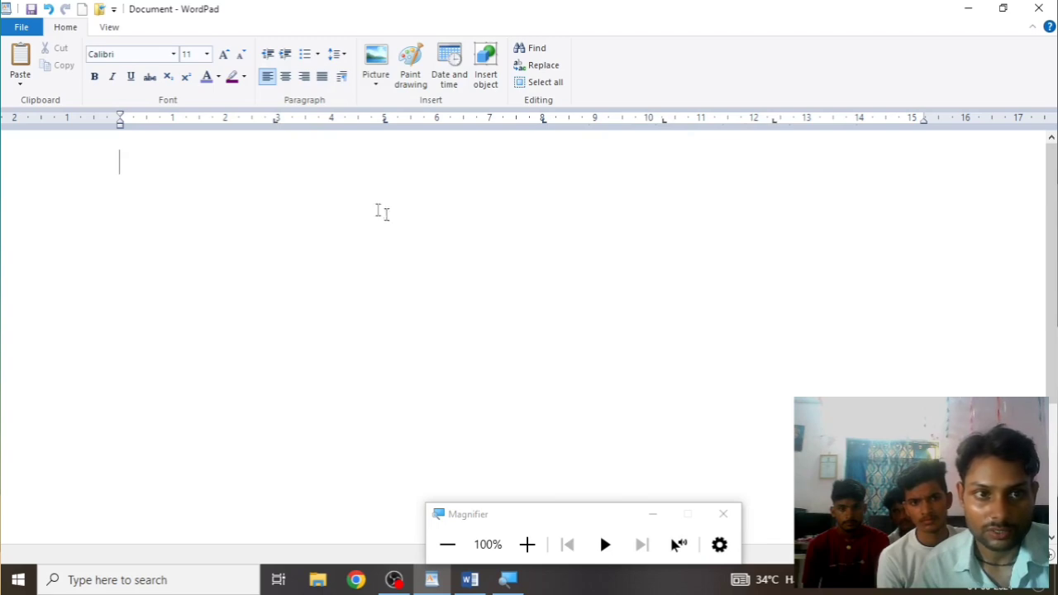
{"action": "key", "text": "Tab"}
{"action": "key", "text": "Tab"}
{"action": "key", "text": "Tab"}
{"action": "key", "text": "Tab"}
{"action": "key", "text": "Tab"}
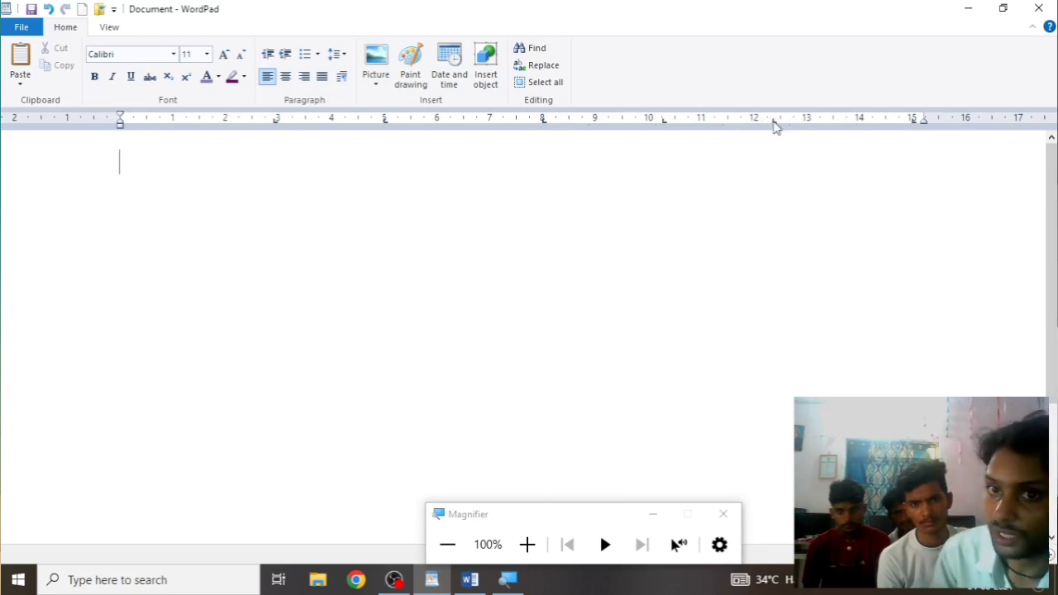
Remove the added tab stops, including 12.4 and 5 cm, leaving the line at 15 cm
{"action": "left_click_drag", "start_coordinate": [773, 122], "coordinate": [773, 169]}
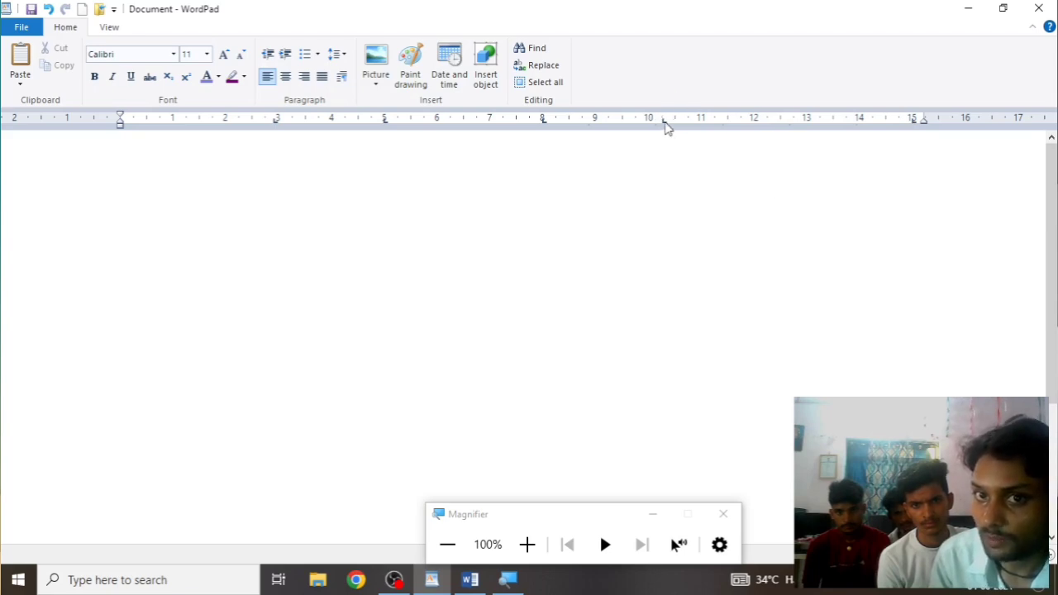
{"action": "left_click", "coordinate": [543, 118]}
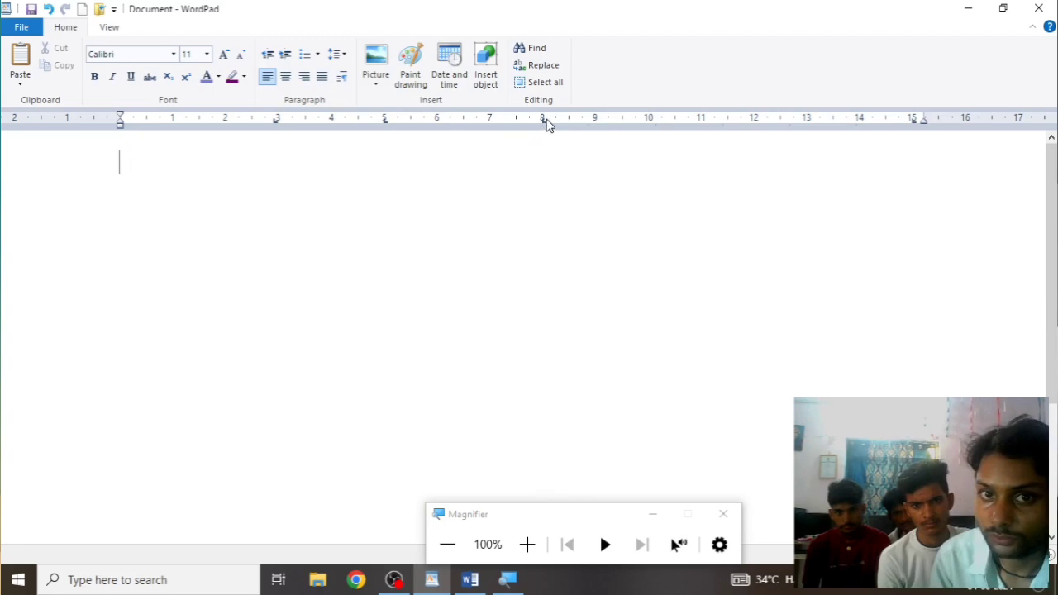
{"action": "left_click", "coordinate": [546, 119]}
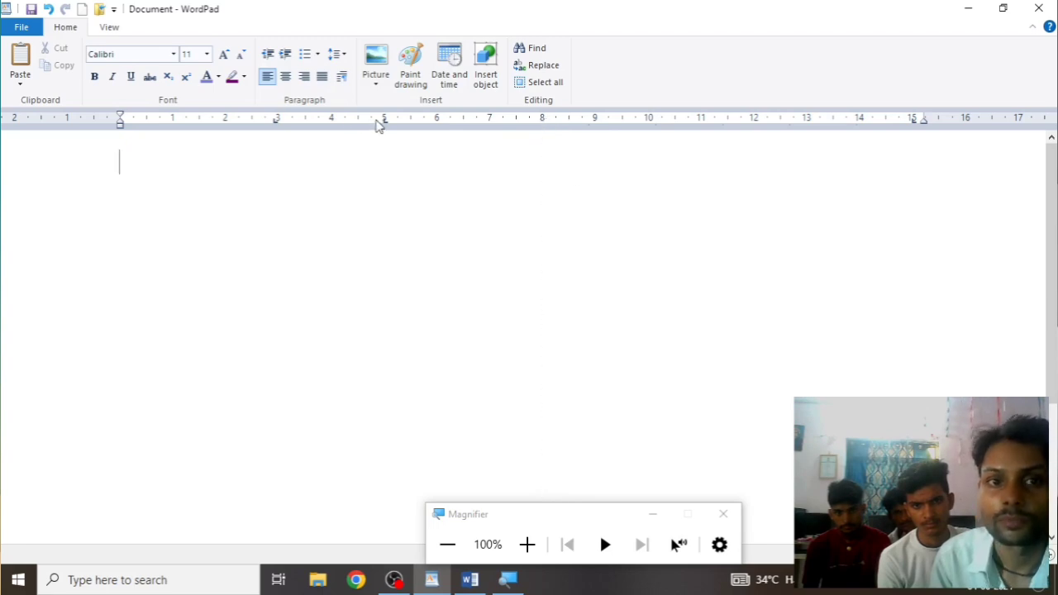
{"action": "left_click", "coordinate": [384, 120]}
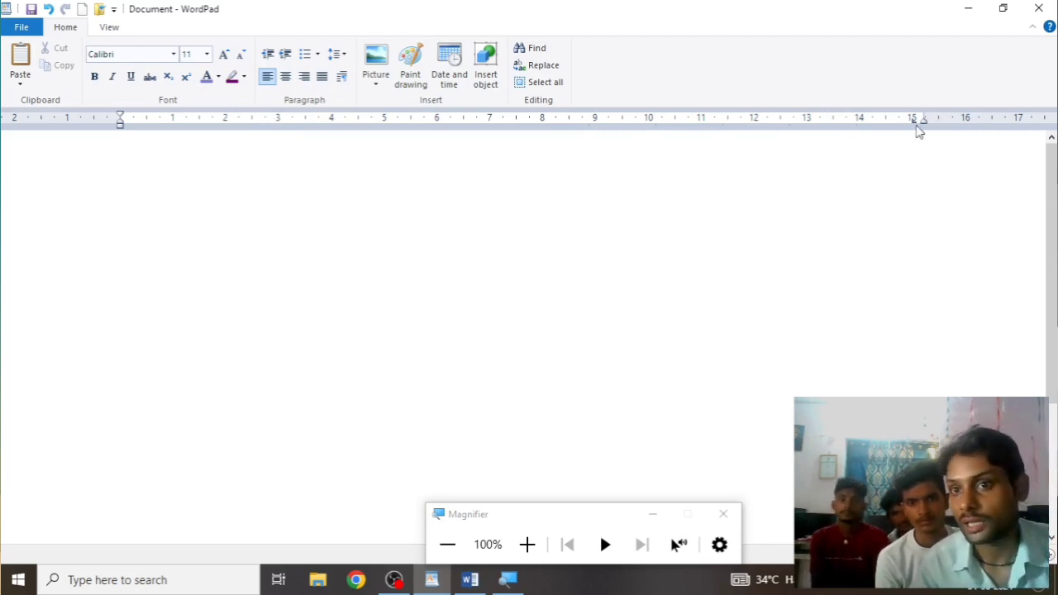
{"action": "key", "text": "ctrl+r"}
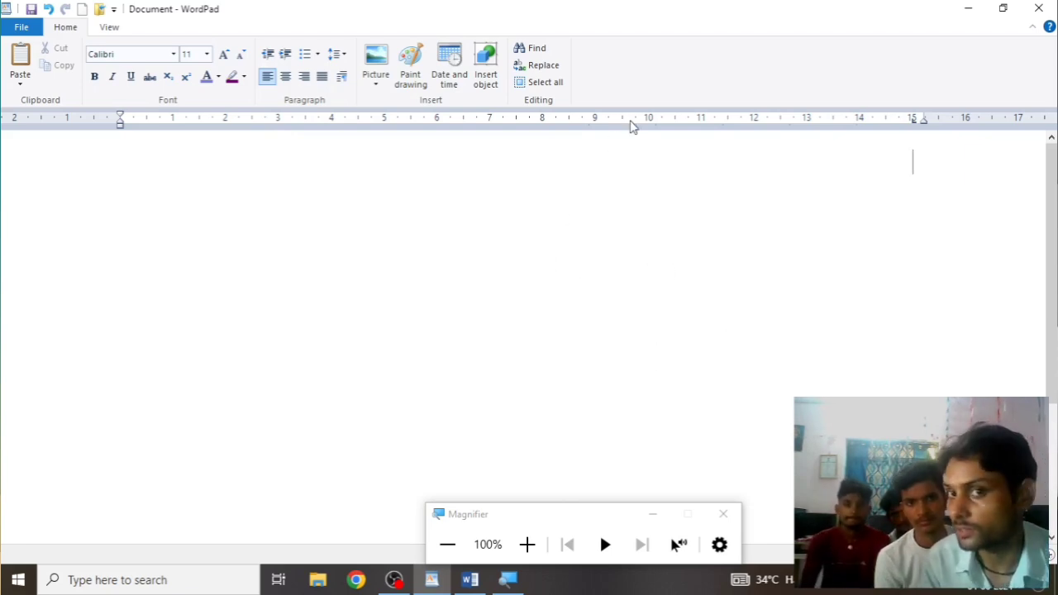
Add a 10 cm tab stop in the Tabs dialog and close the Magnifier toolbar
{"action": "left_click", "coordinate": [343, 79]}
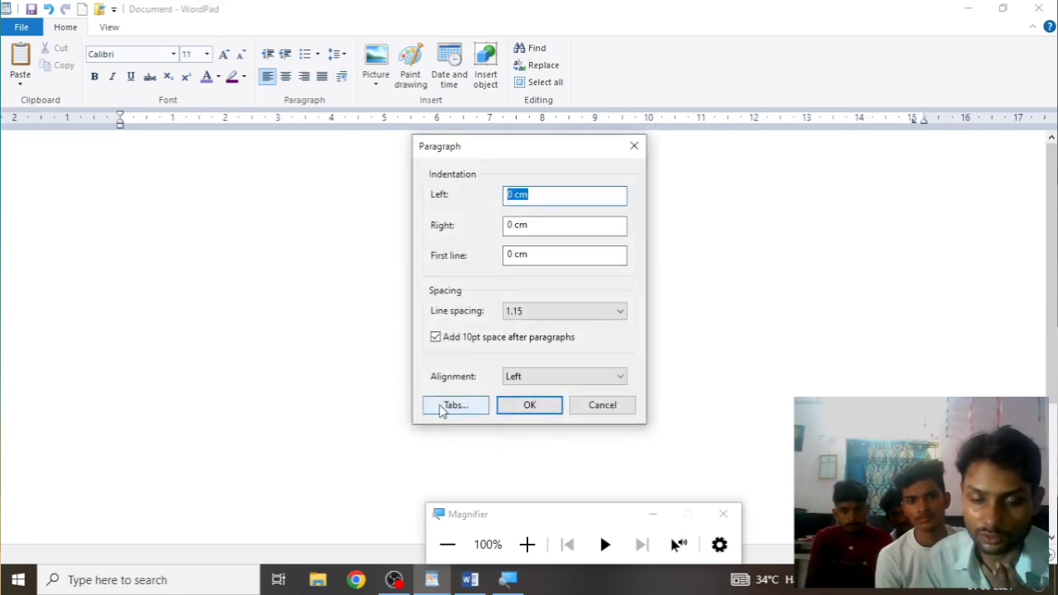
{"action": "left_click", "coordinate": [458, 409]}
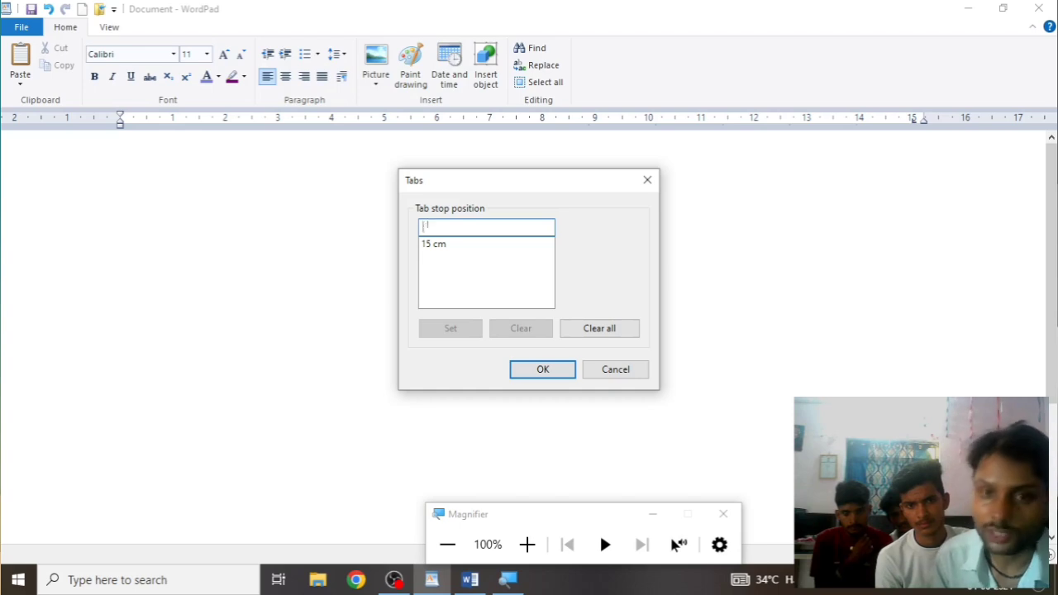
{"action": "type", "text": "10"}
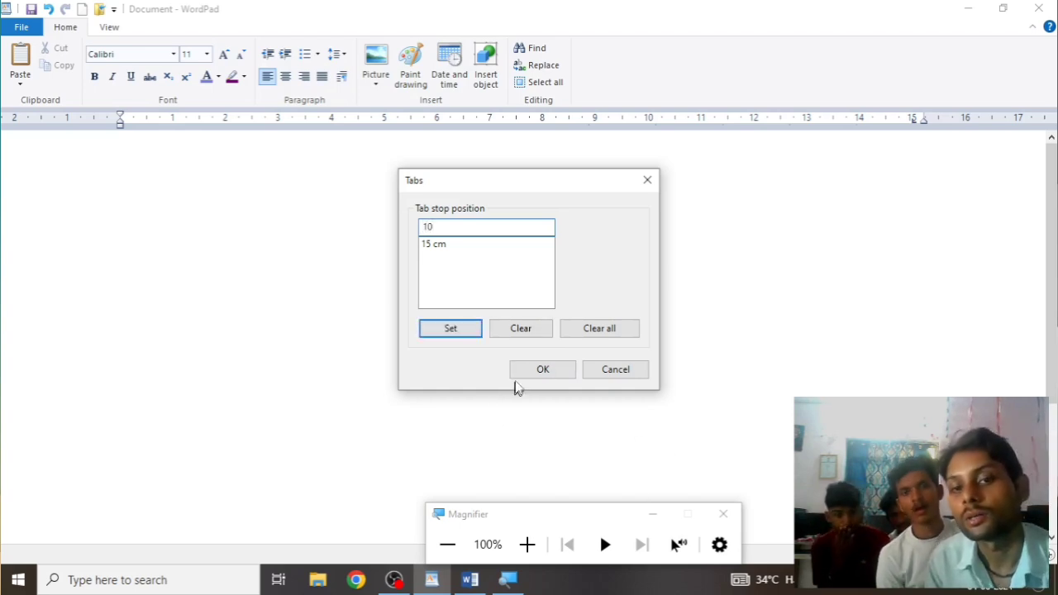
{"action": "left_click", "coordinate": [542, 370]}
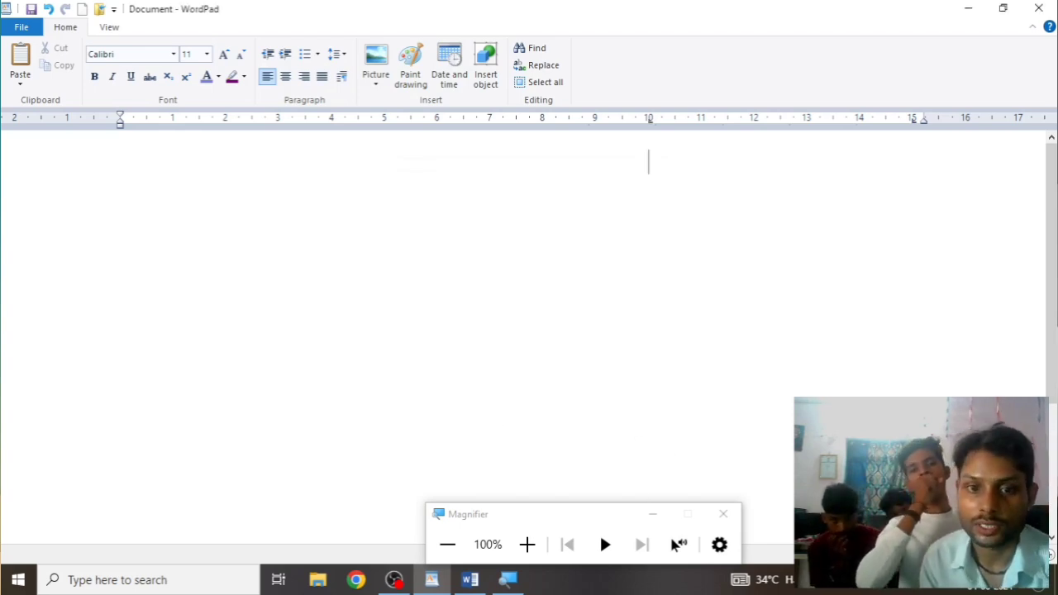
{"action": "left_click", "coordinate": [723, 514]}
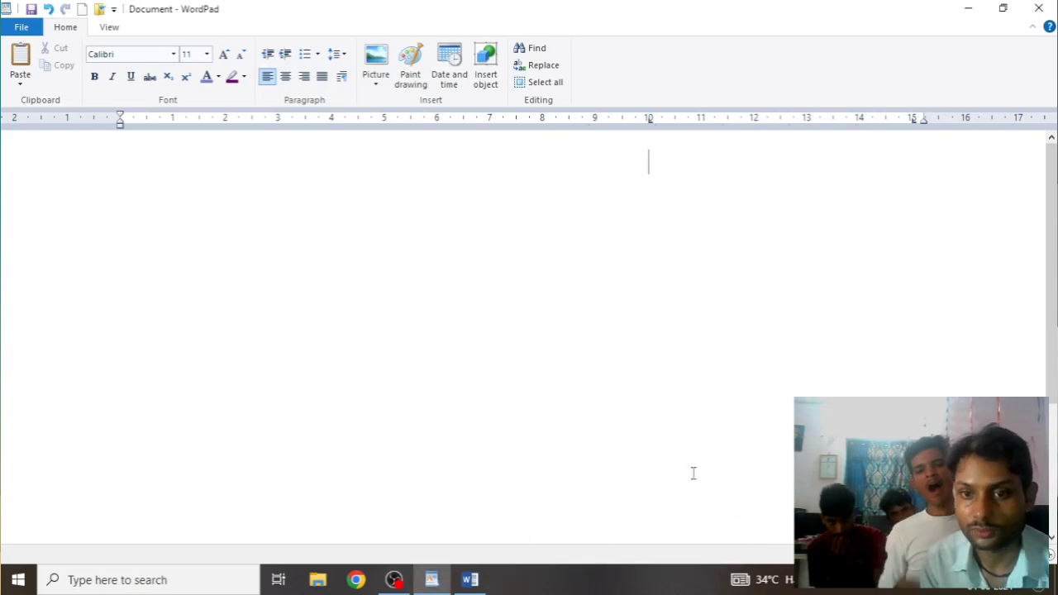